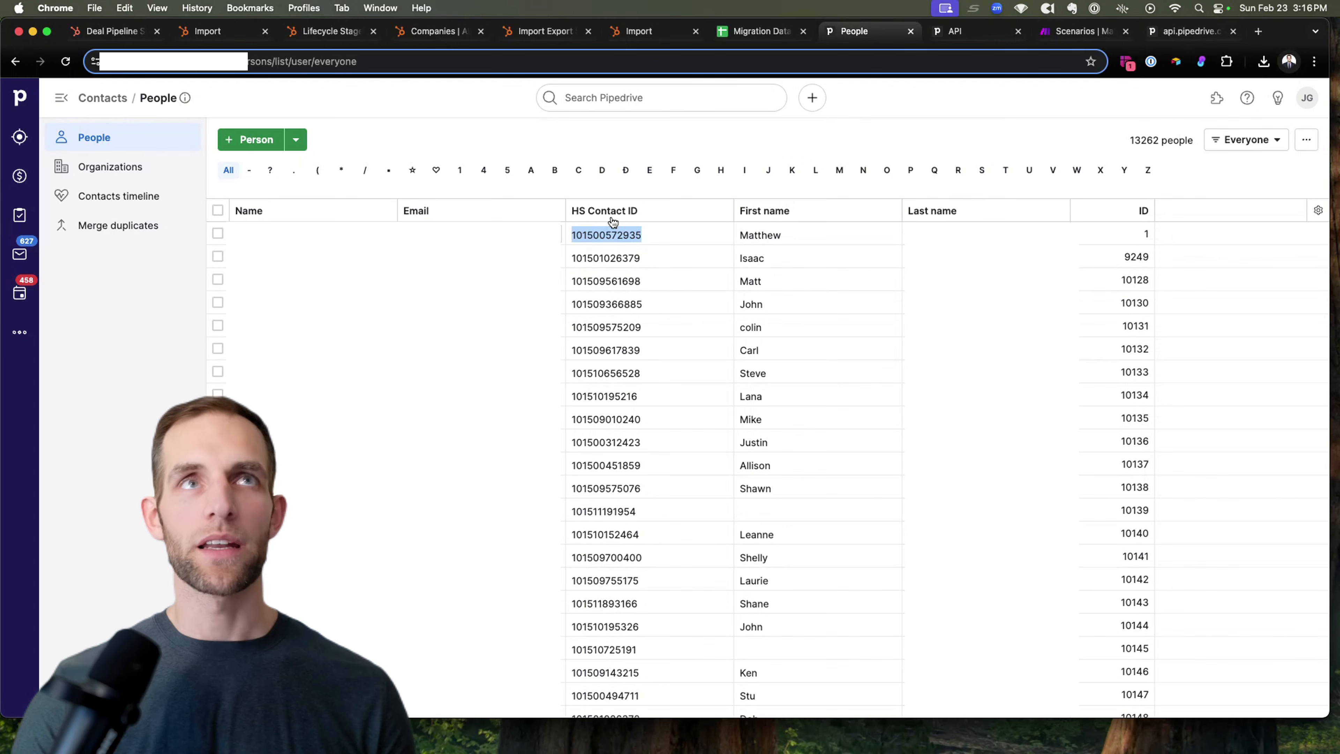
Step: Look up a person's HS Contact ID in HubSpot, open the matching contact, and return to Pipedrive
{"action": "left_click", "coordinate": [133, 33]}
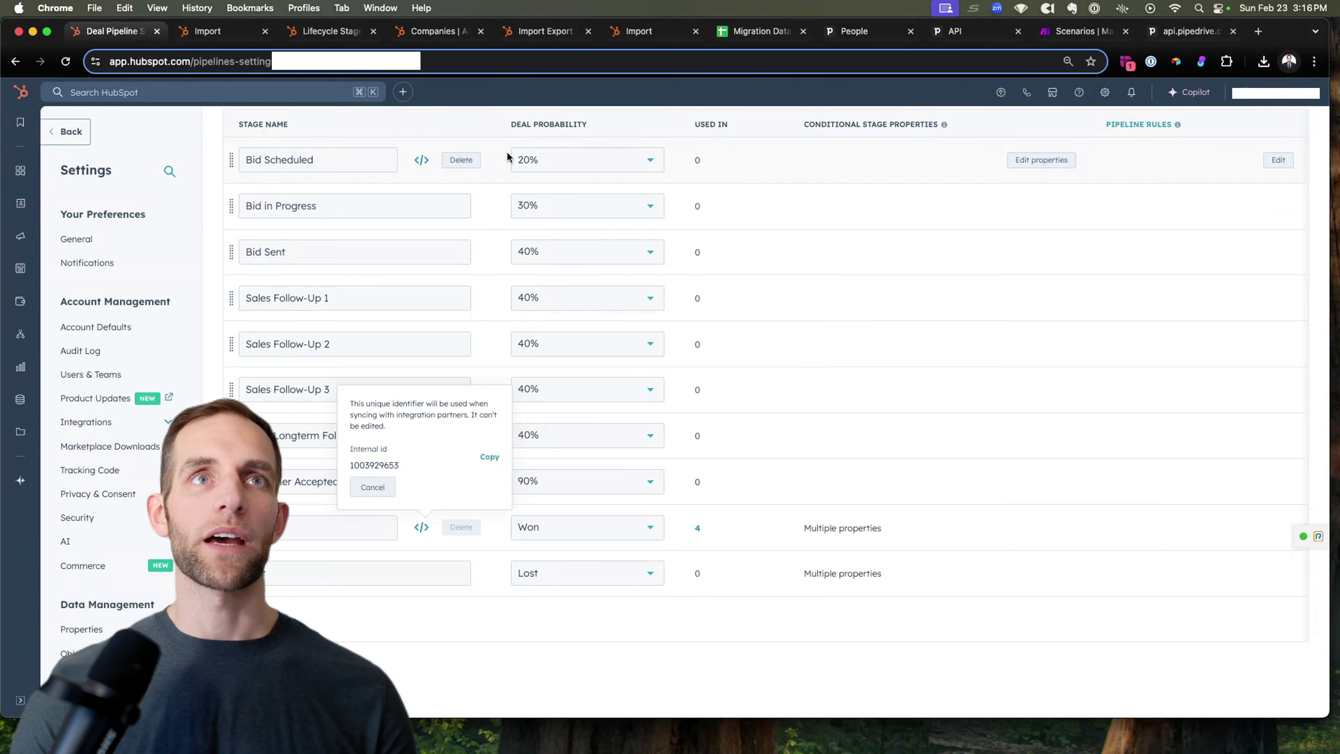
{"action": "left_click", "coordinate": [193, 92]}
{"action": "key", "text": "super+v"}
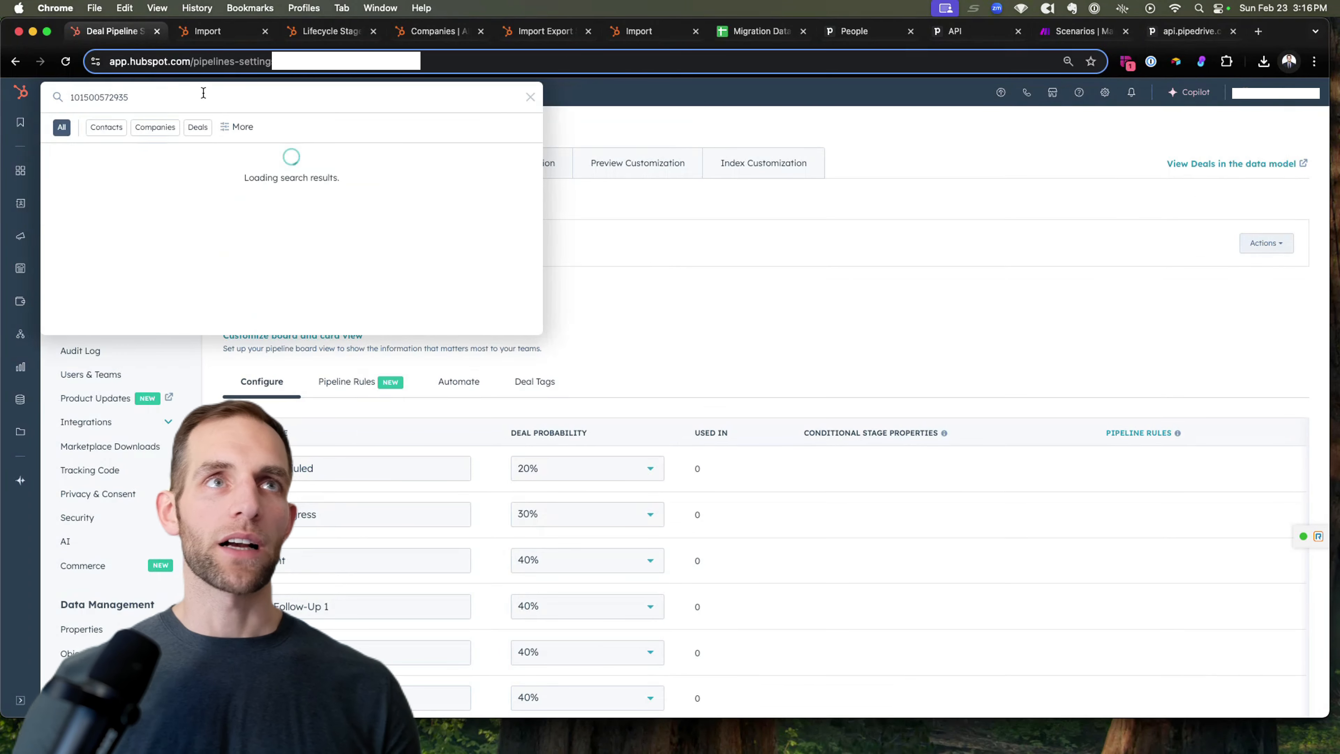
{"action": "left_click", "coordinate": [132, 187]}
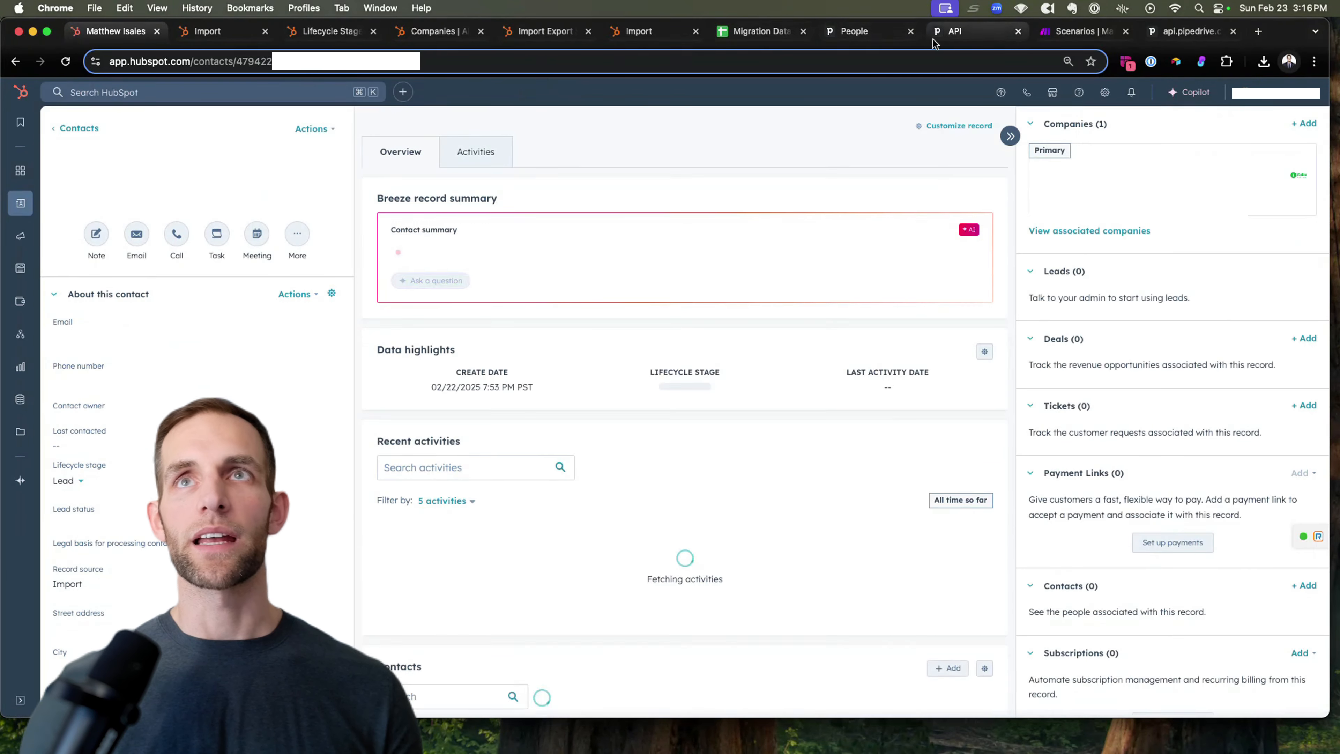
{"action": "left_click", "coordinate": [854, 31]}
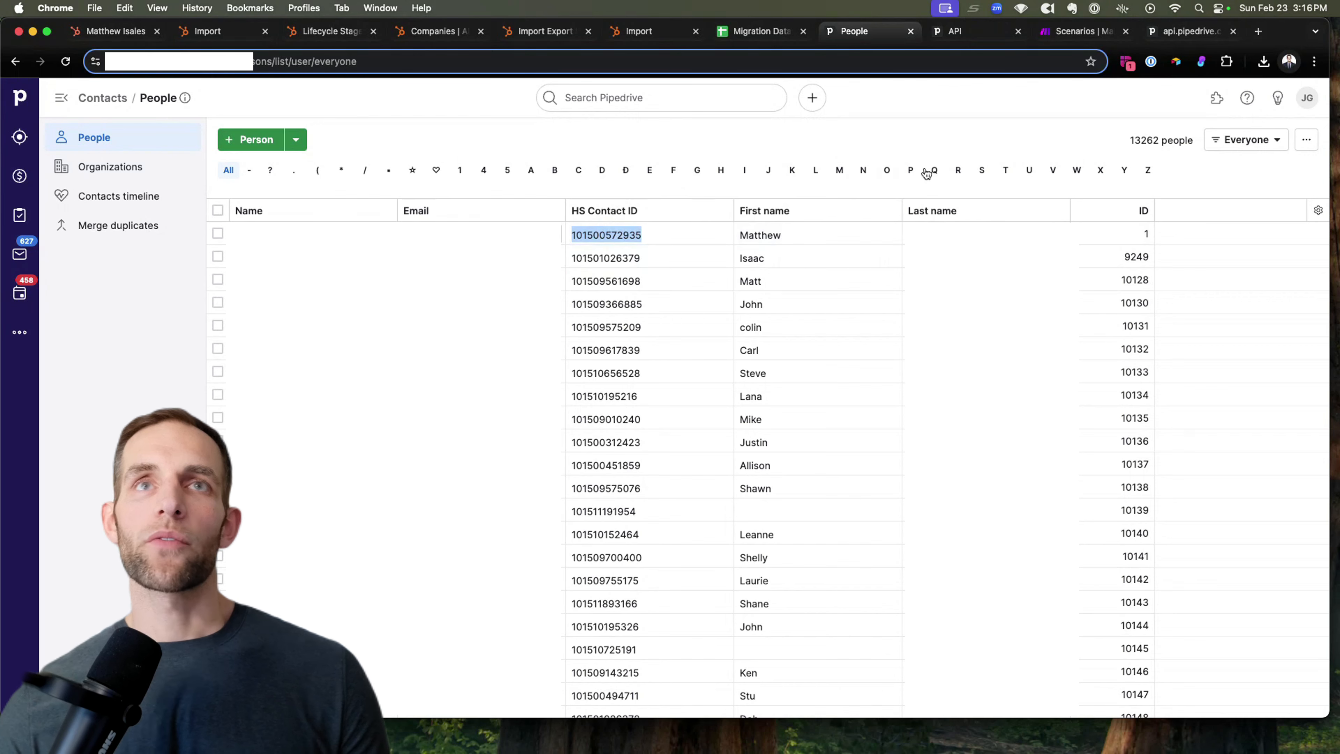
Step: Apply the saved 'Migration - People Not In HubSpot' filter to the Pipedrive people list
{"action": "left_click", "coordinate": [1276, 140]}
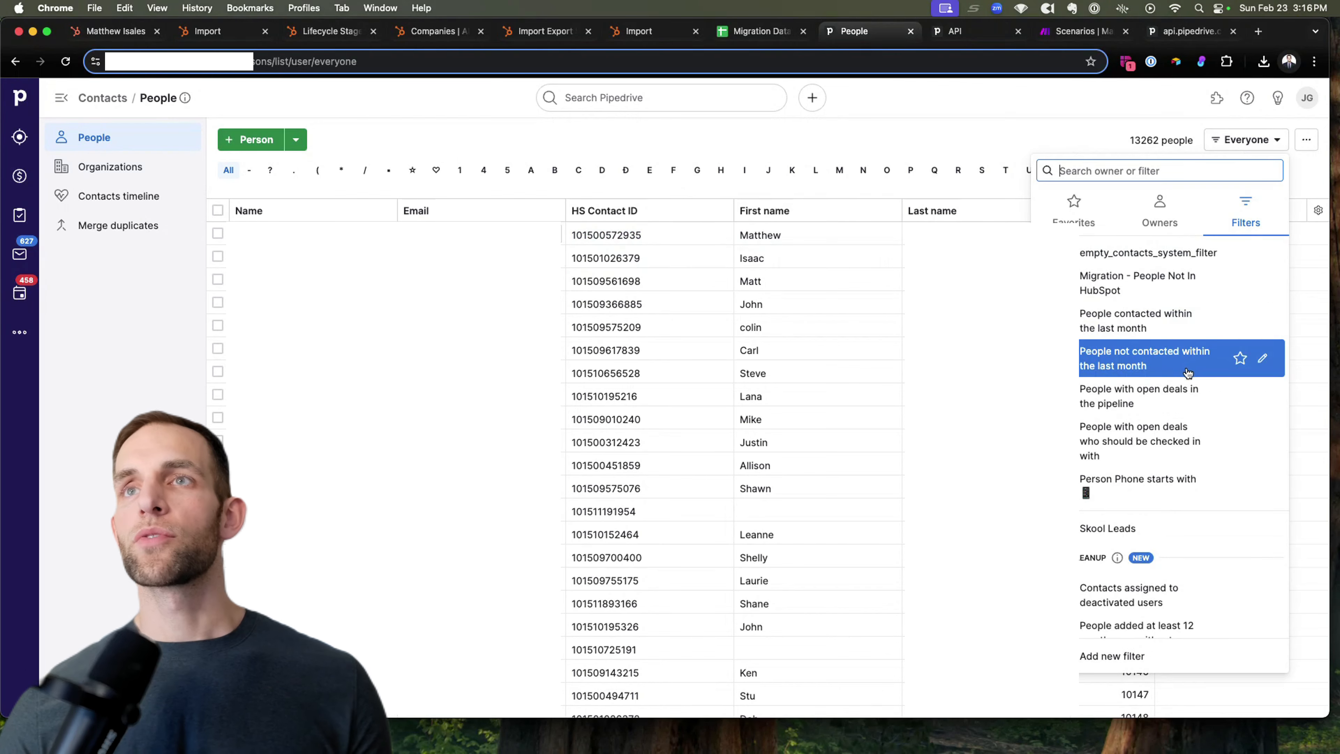
{"action": "scroll", "coordinate": [1187, 373], "scroll_direction": "down", "scroll_amount": 4}
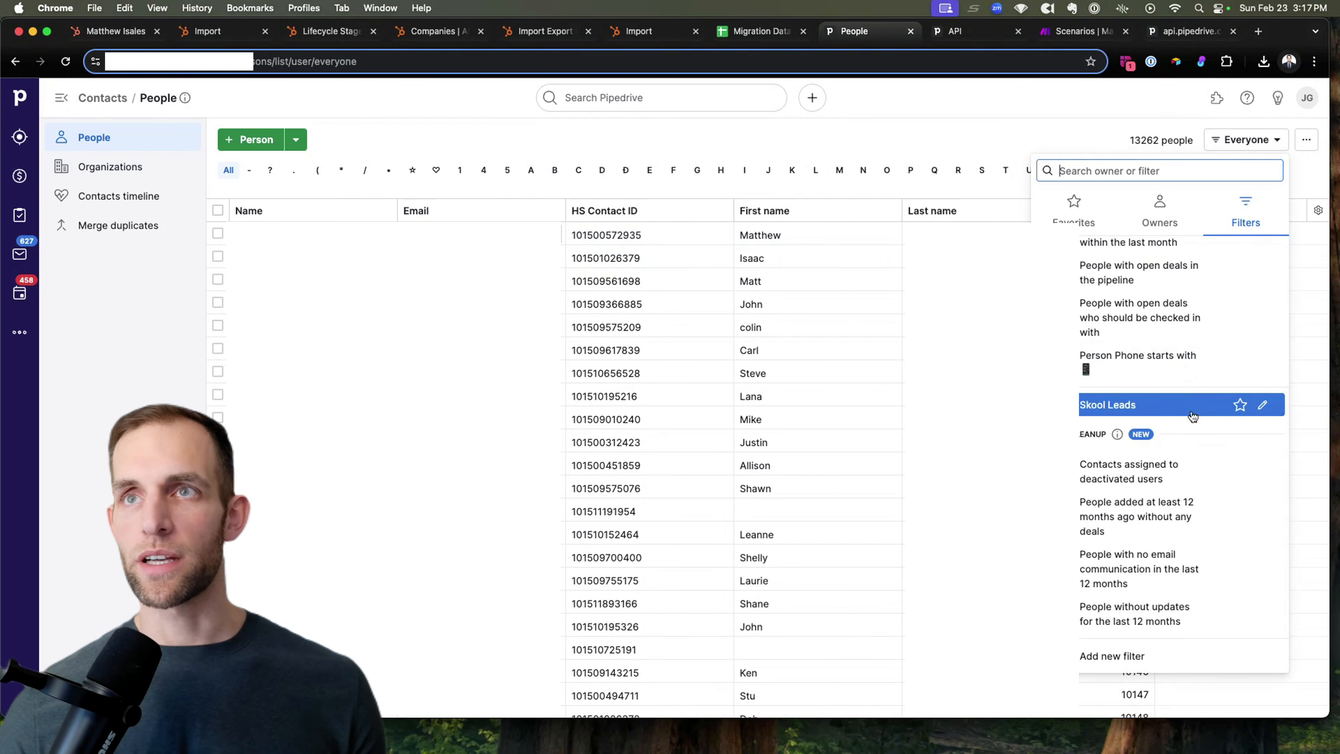
{"action": "scroll", "coordinate": [1181, 420], "scroll_direction": "up", "scroll_amount": 1}
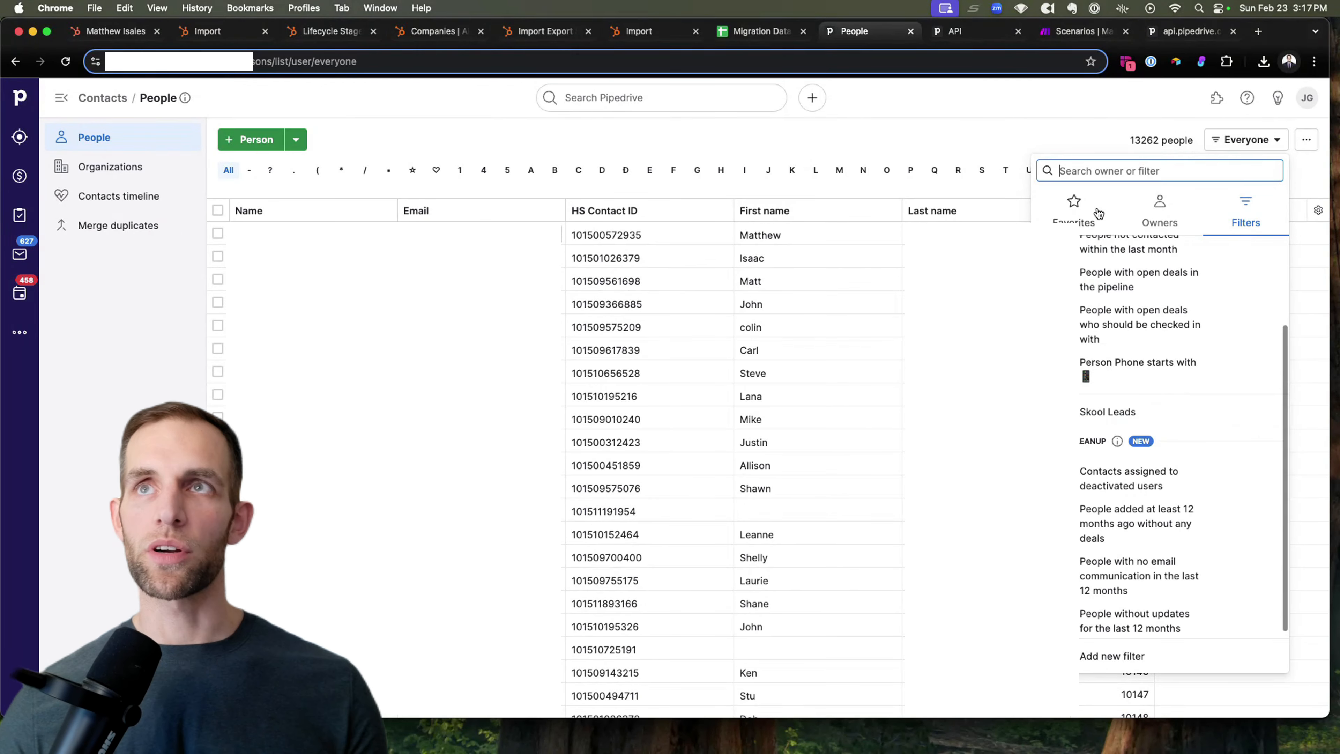
{"action": "type", "text": "migrat"}
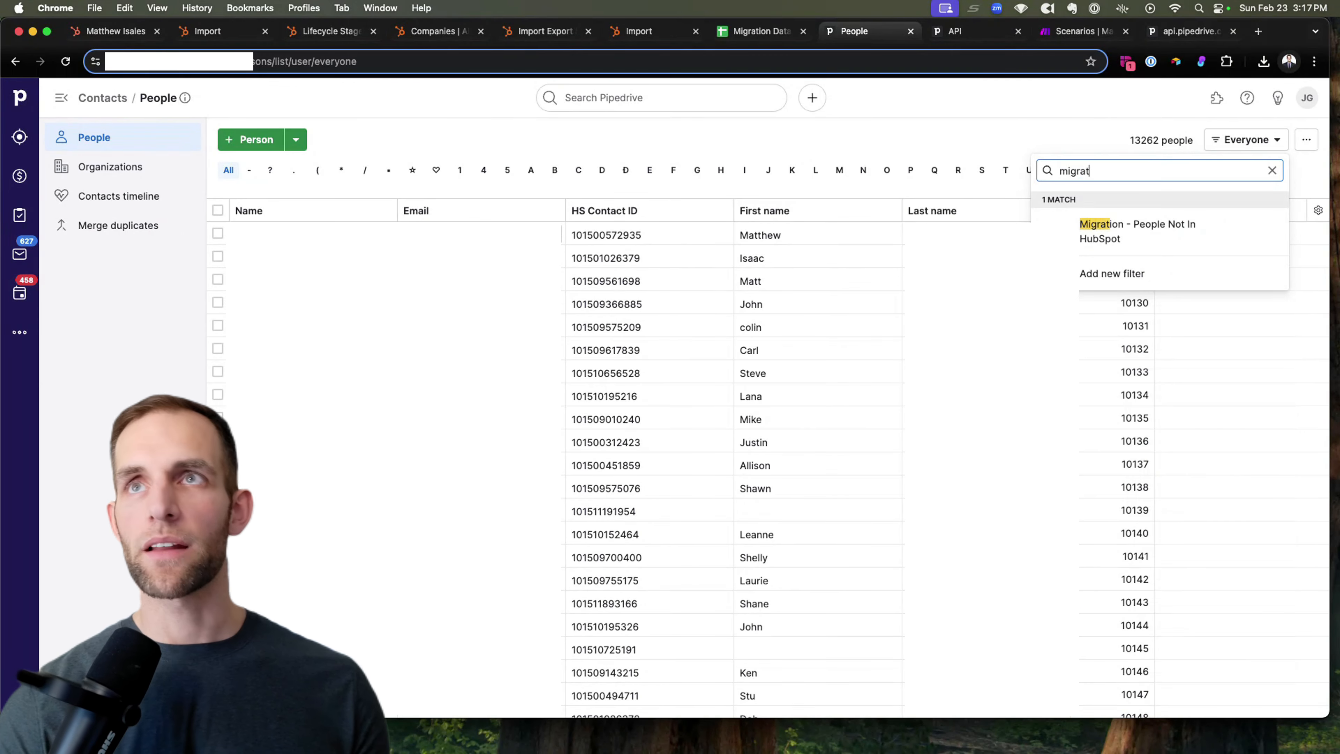
{"action": "left_click", "coordinate": [1137, 231]}
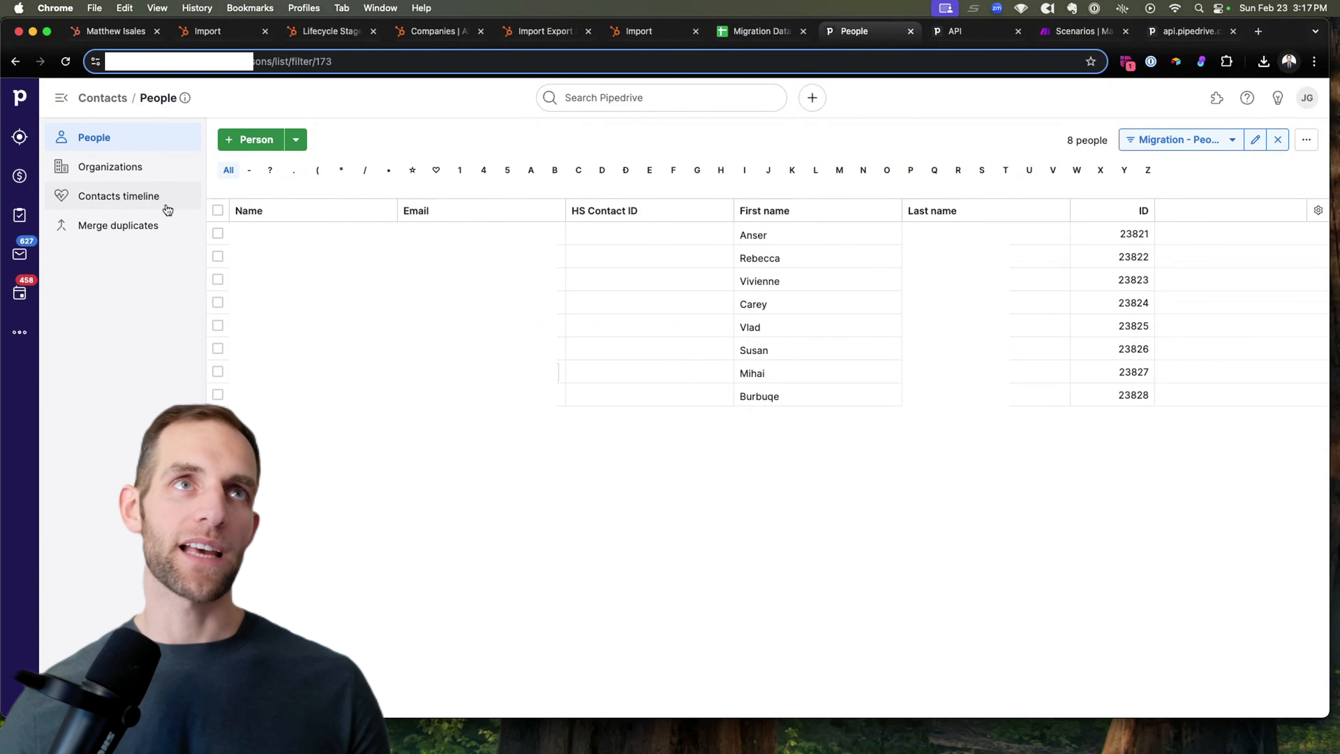
Step: Create a new blank scenario from the Make Scenarios list and clear its default name
{"action": "left_click", "coordinate": [1082, 31]}
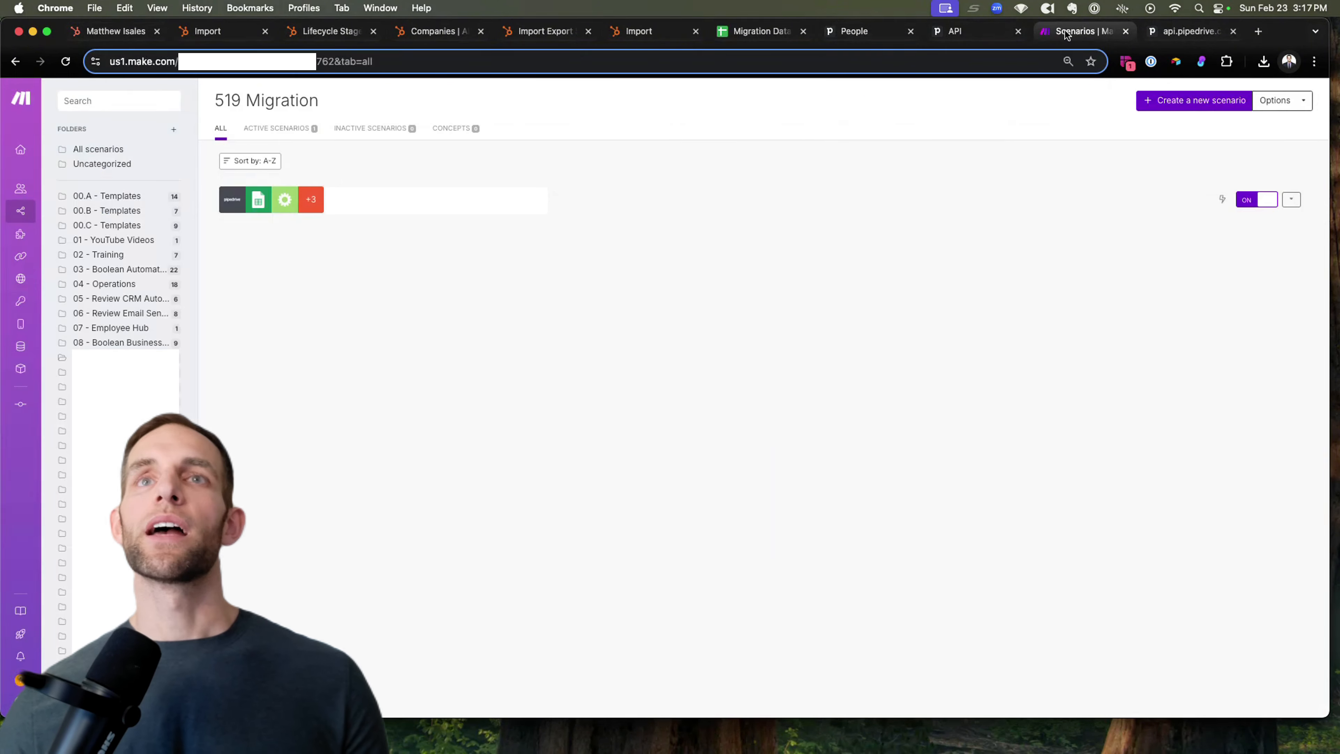
{"action": "left_click", "coordinate": [1167, 100]}
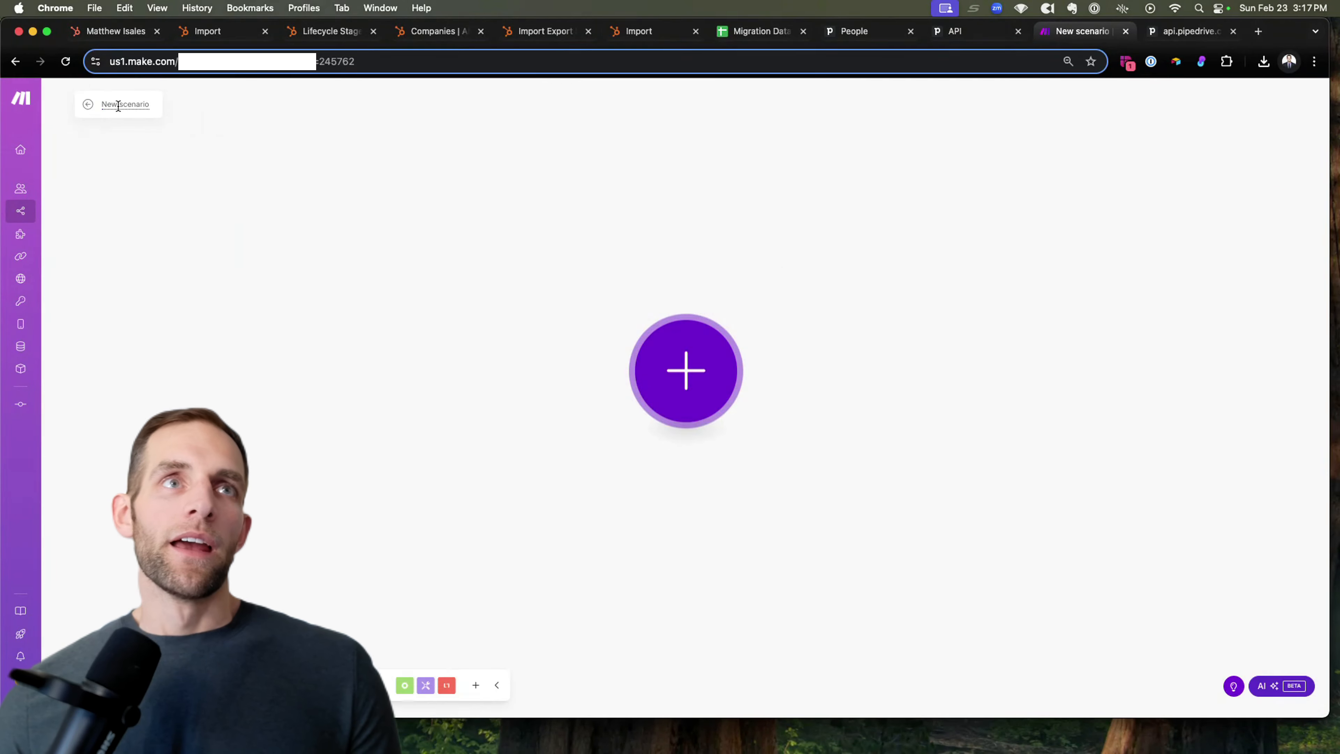
{"action": "left_click", "coordinate": [118, 104]}
{"action": "key", "text": "BackSpace"}
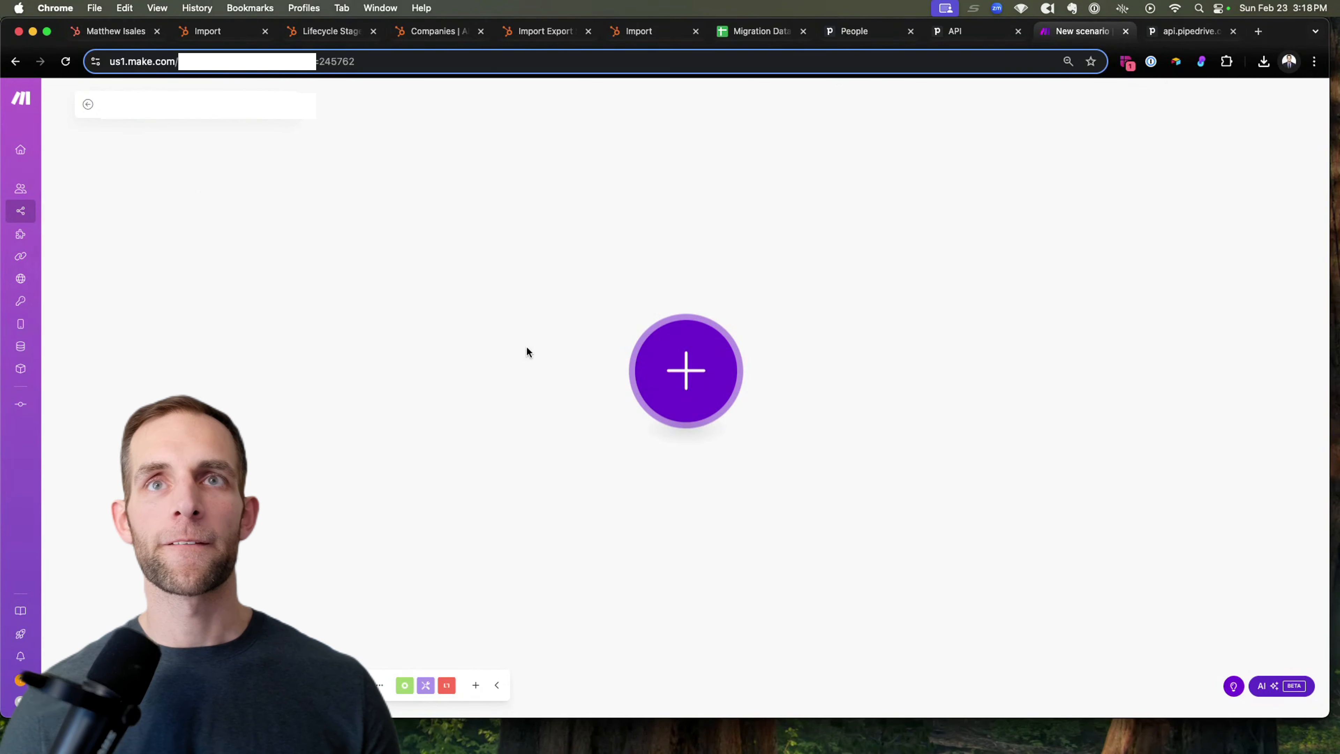
{"action": "left_click_drag", "start_coordinate": [527, 350], "coordinate": [295, 298]}
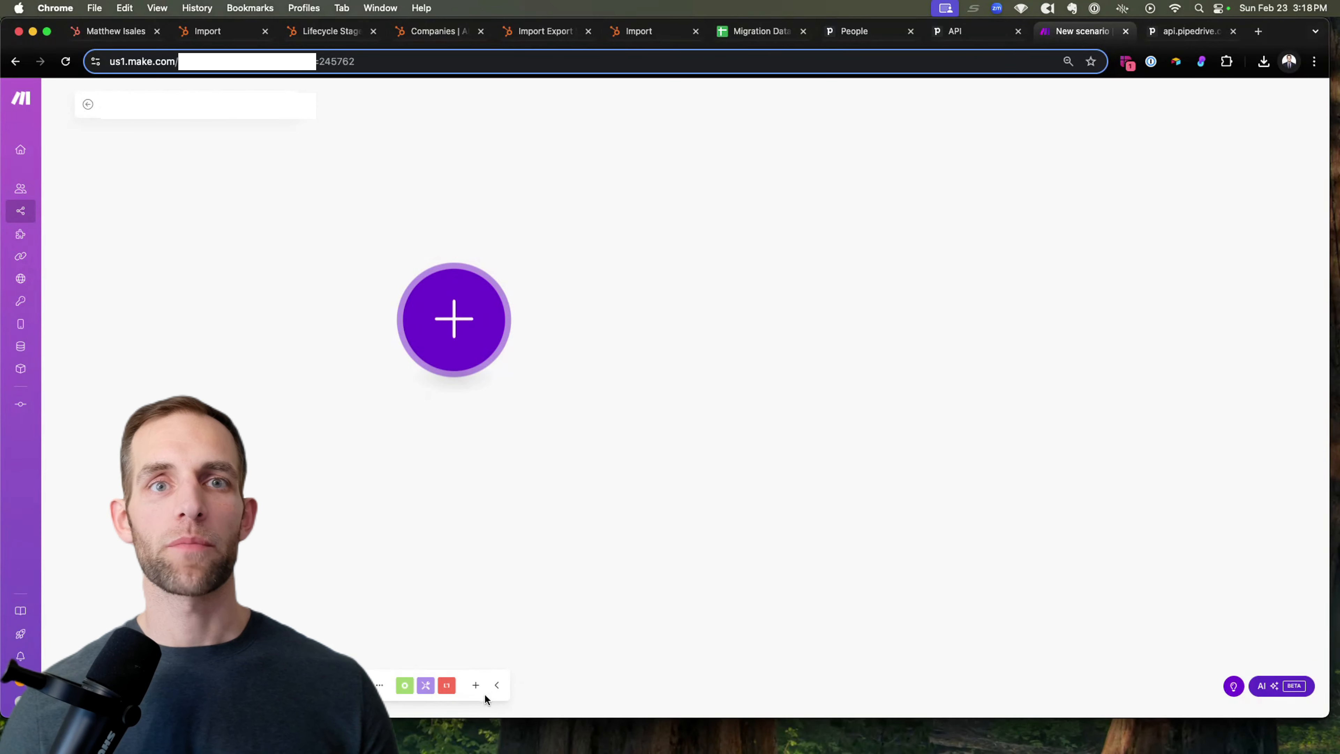
{"action": "left_click_drag", "start_coordinate": [558, 428], "coordinate": [646, 538]}
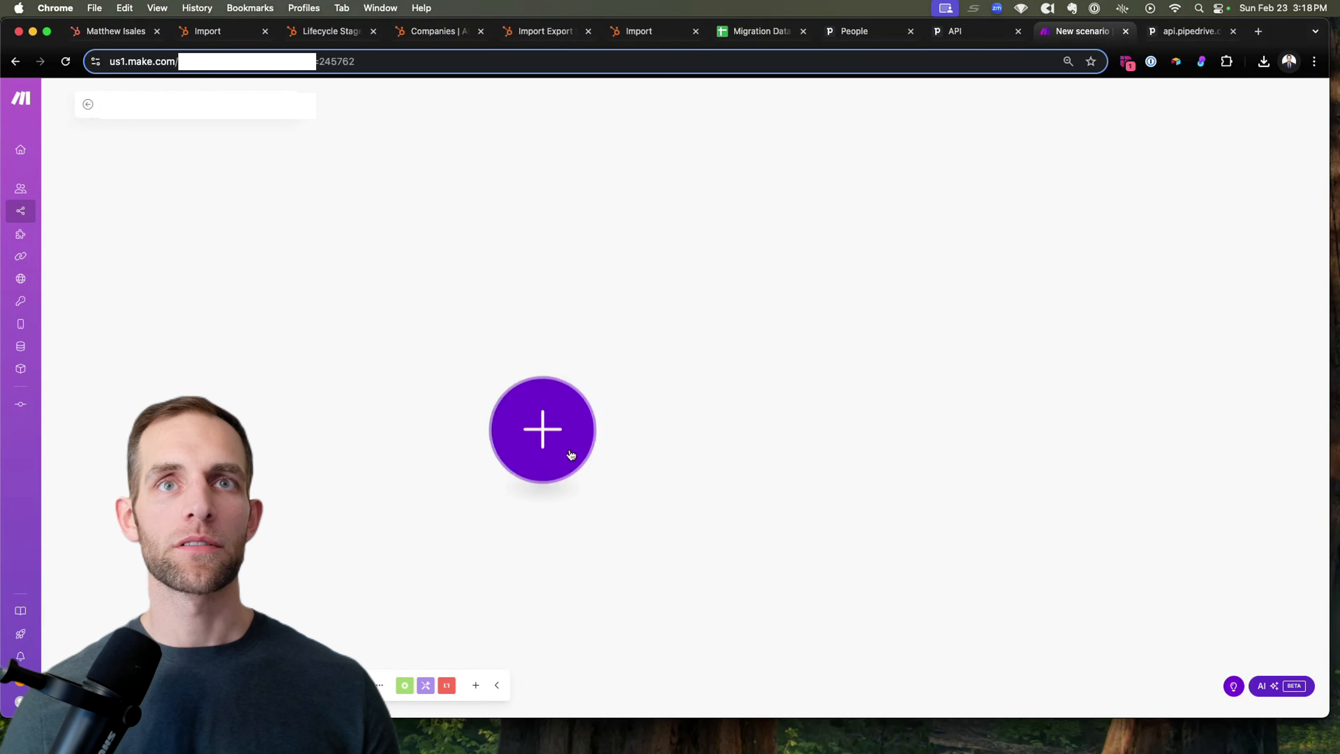
{"action": "left_click", "coordinate": [550, 429]}
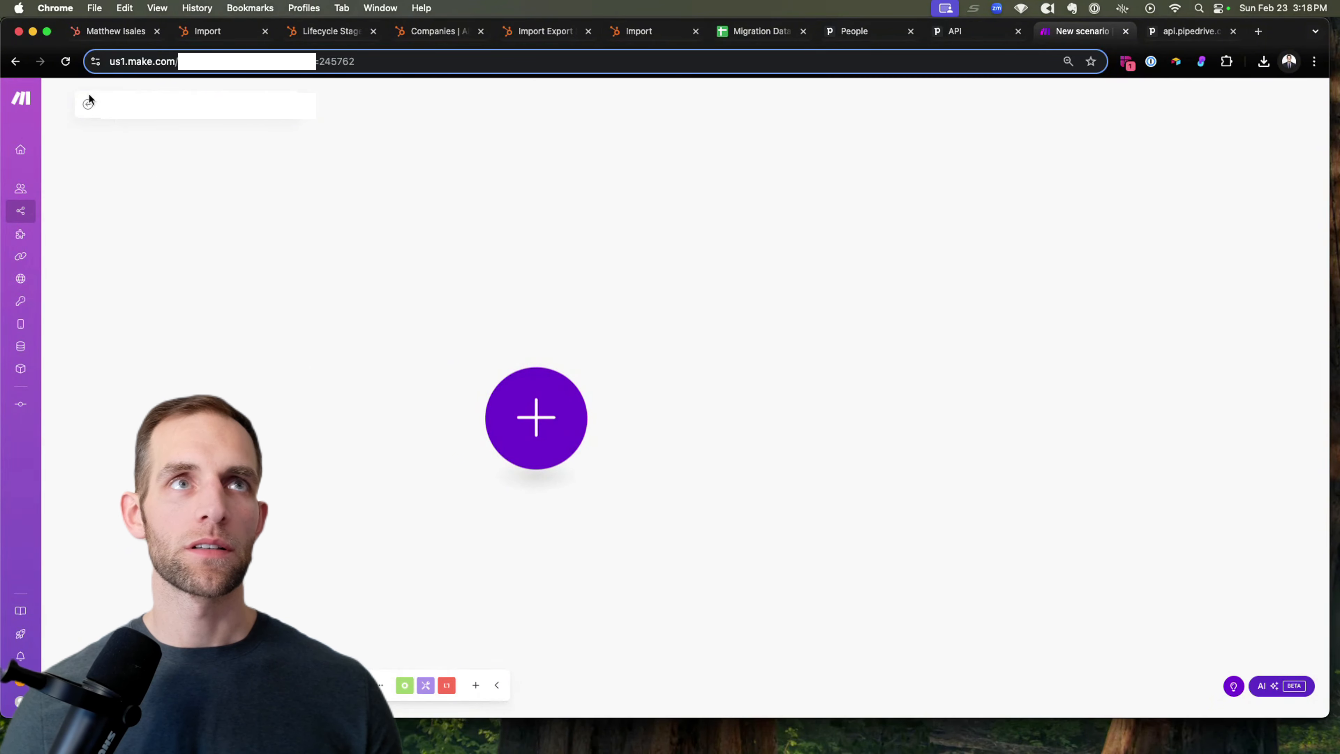
Step: Start another new scenario from the list and name it 'Migration'
{"action": "left_click", "coordinate": [90, 109]}
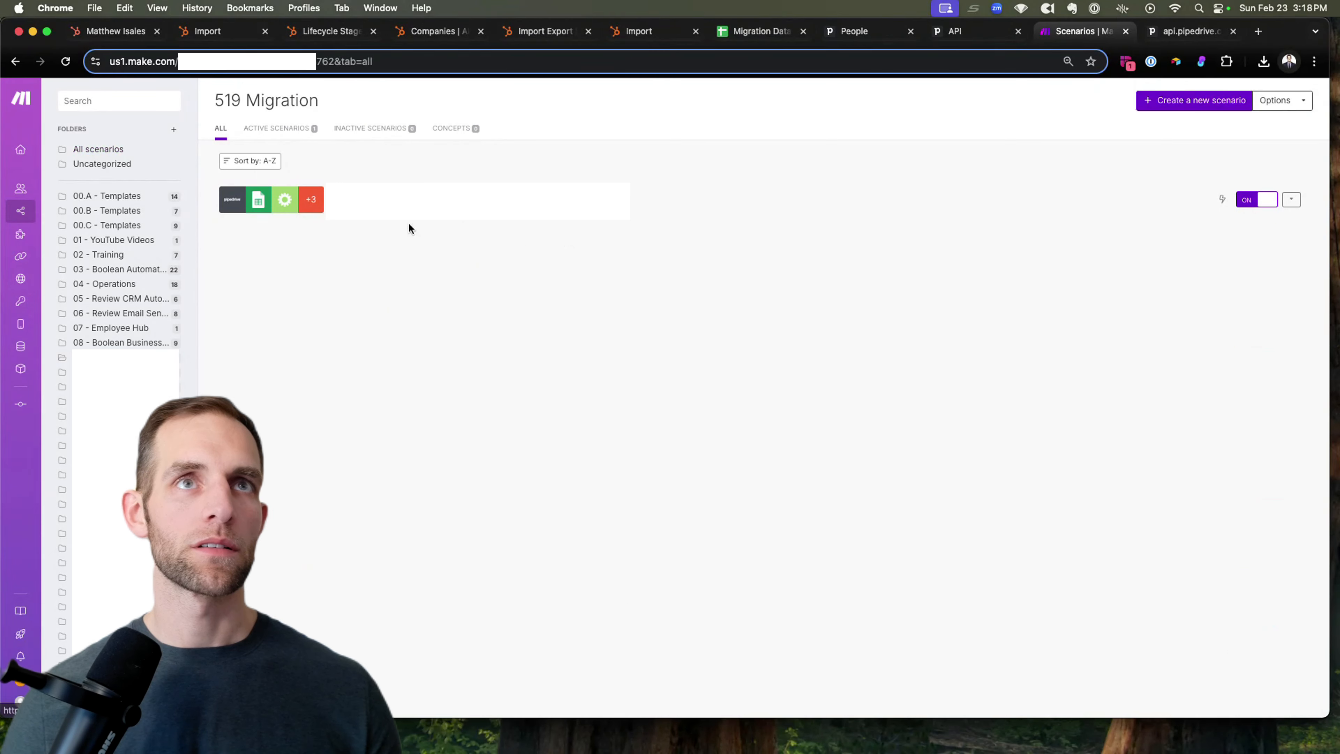
{"action": "left_click", "coordinate": [1153, 101]}
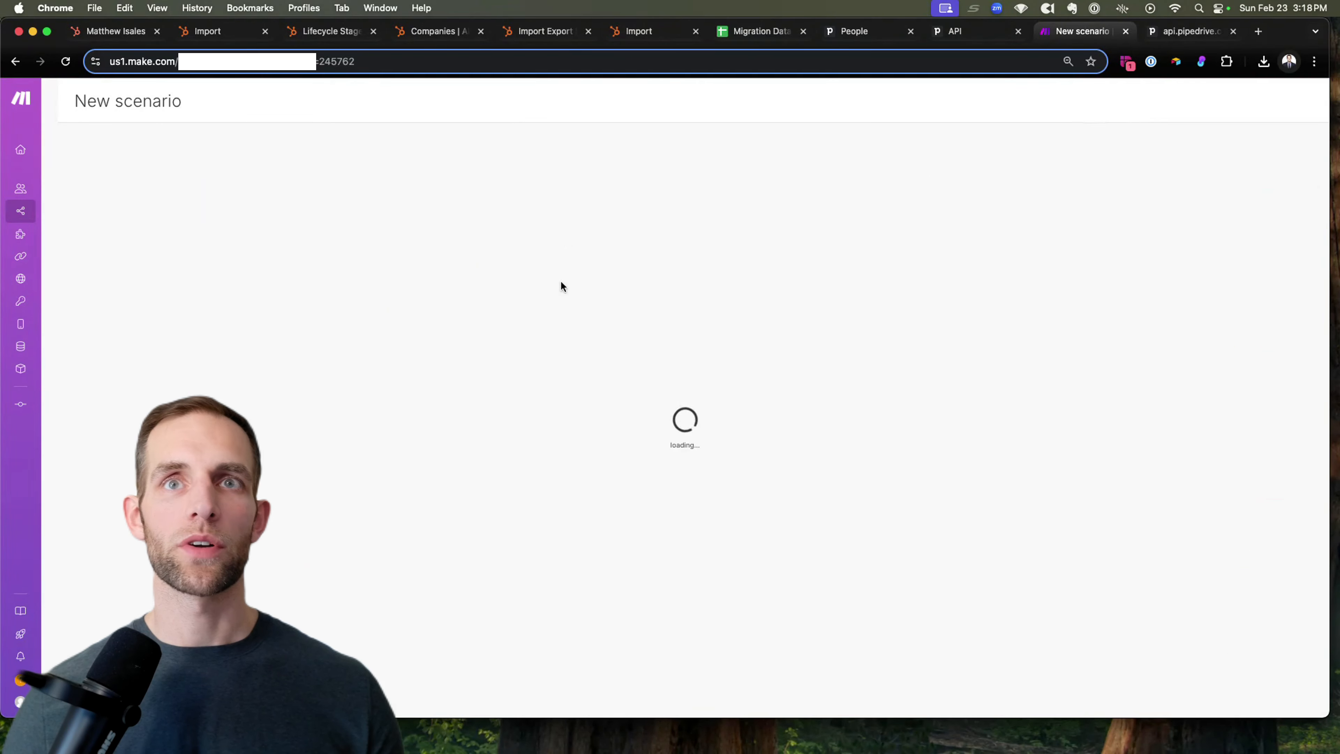
{"action": "left_click", "coordinate": [108, 101]}
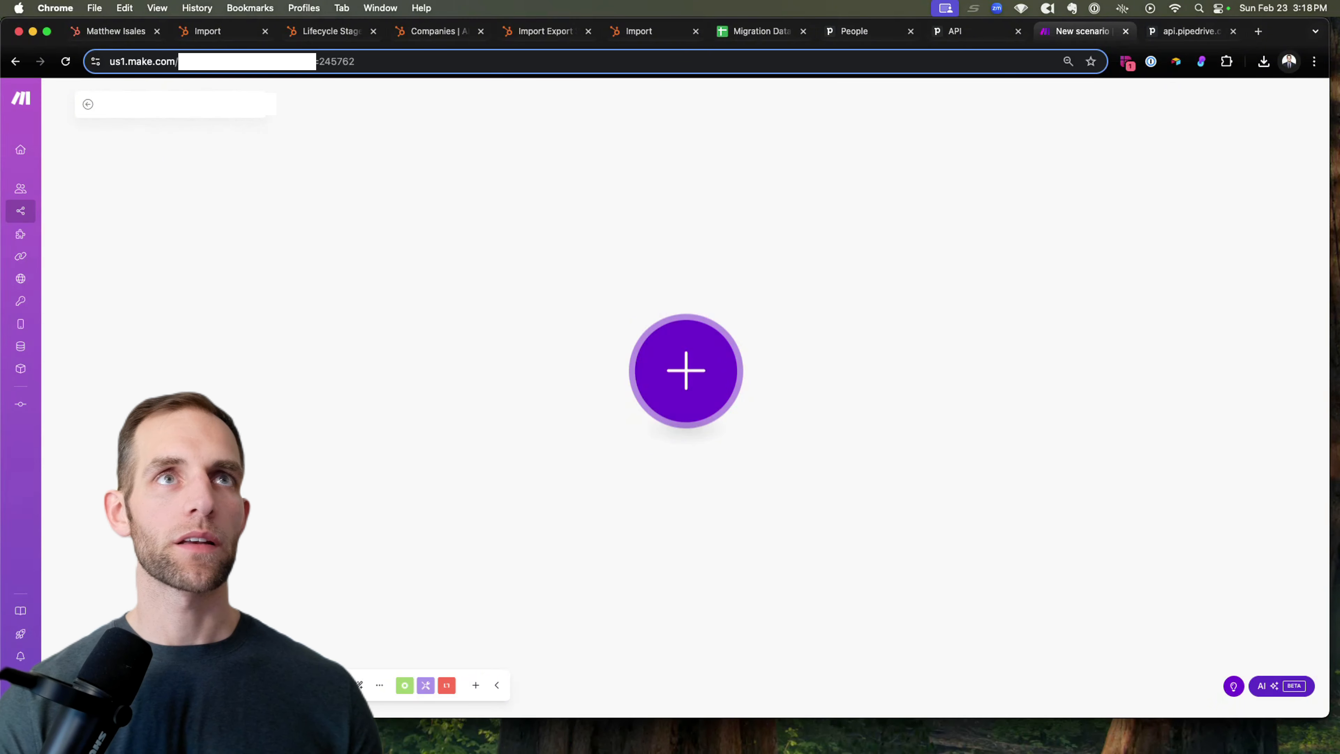
{"action": "type", "text": "Migration"}
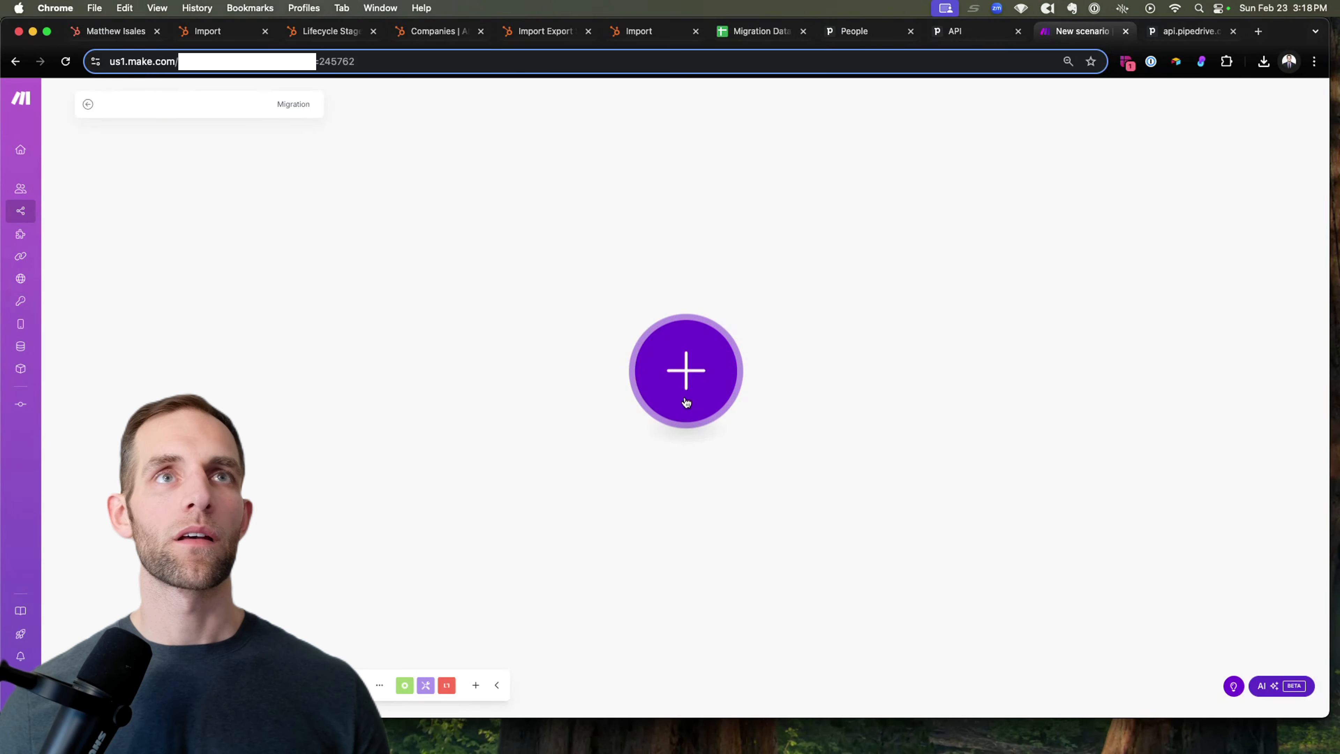
Step: Reload the editor, search the apps for 'pipedrive' and show all Pipedrive CRM modules
{"action": "double_click", "coordinate": [293, 105]}
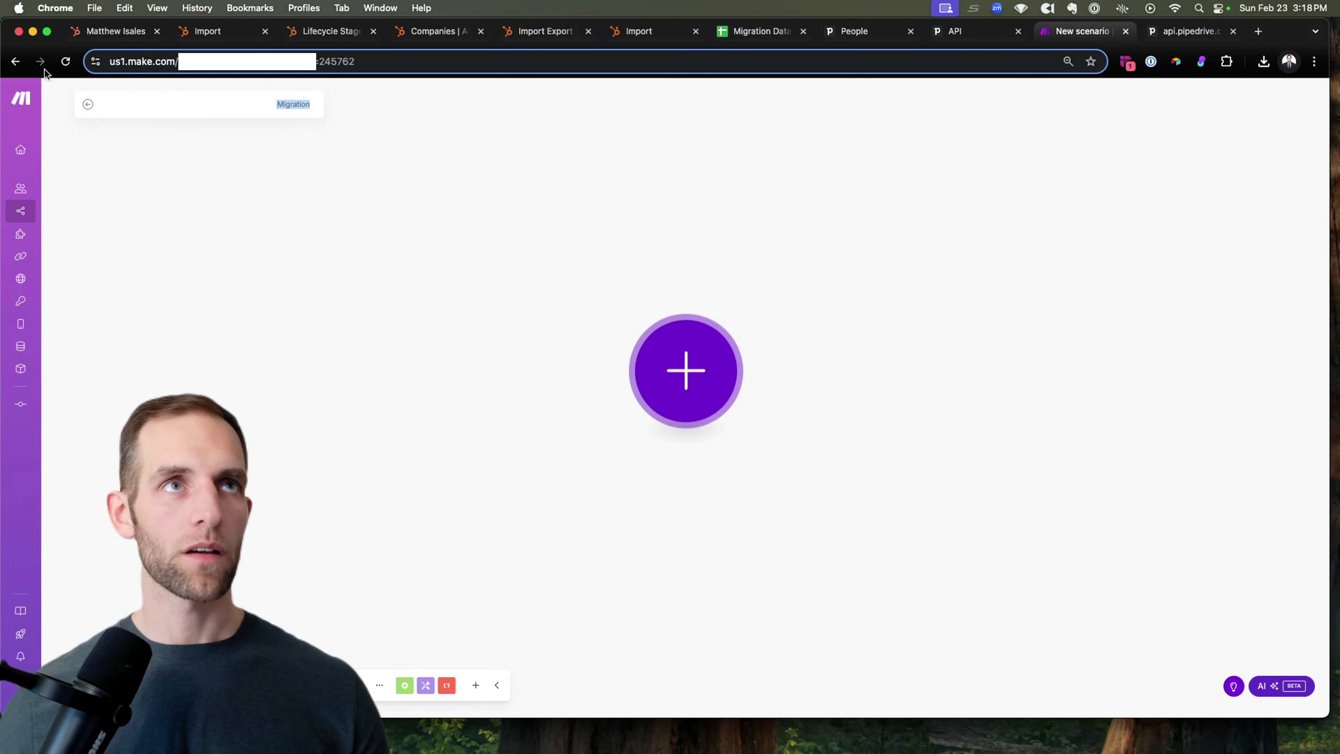
{"action": "left_click", "coordinate": [66, 61]}
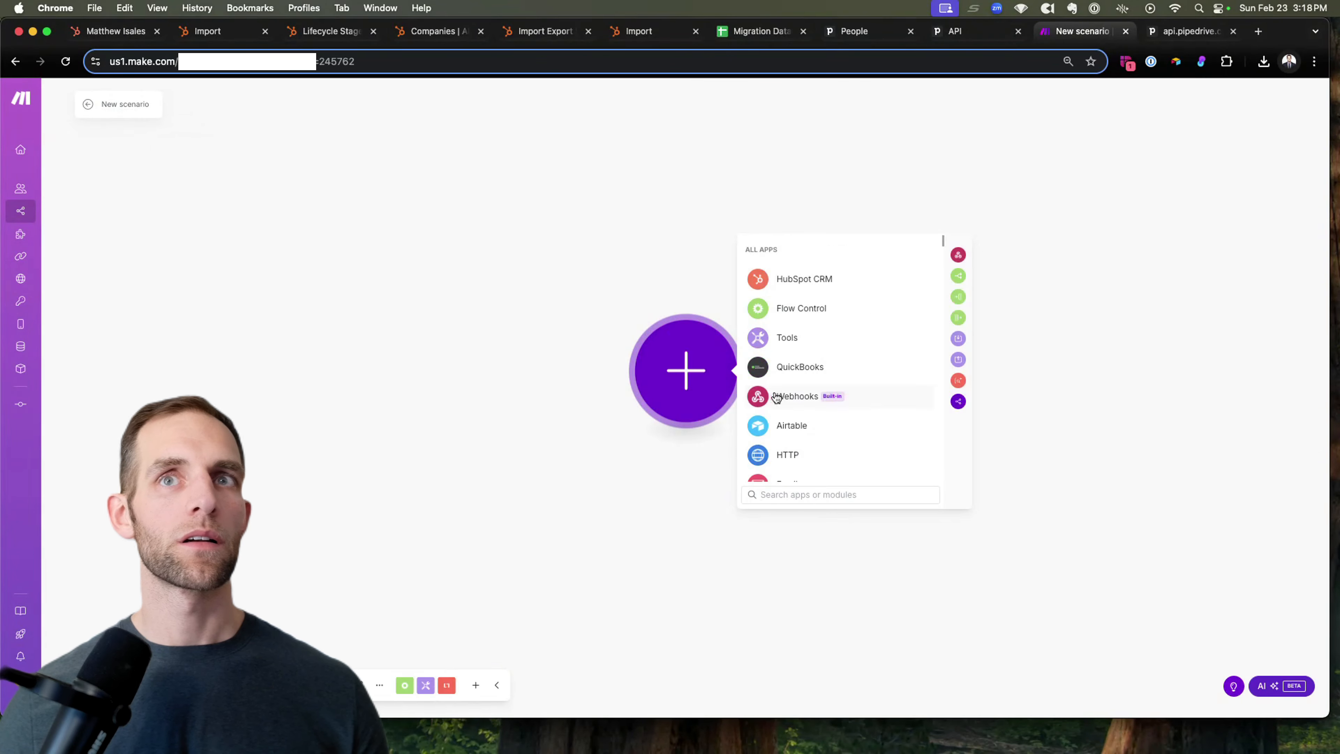
{"action": "left_click", "coordinate": [771, 493]}
{"action": "type", "text": "pip"}
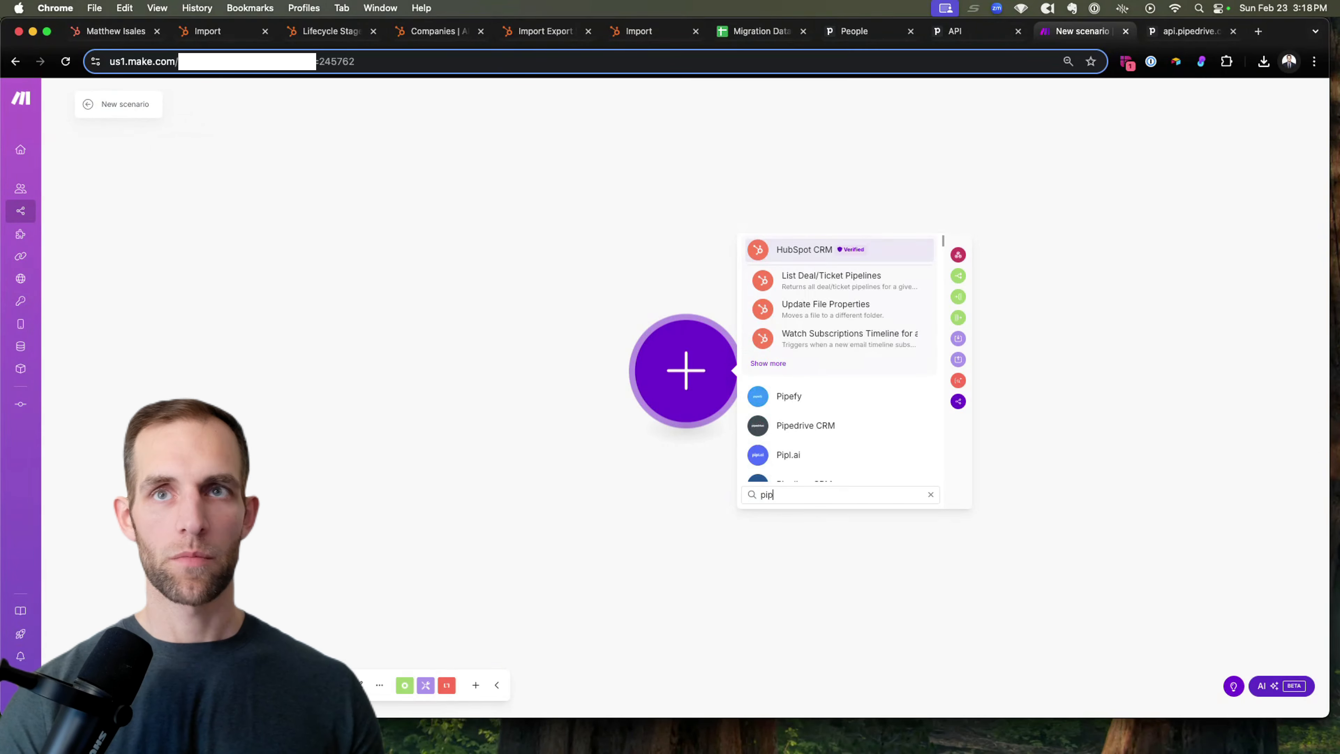
{"action": "type", "text": "edrive"}
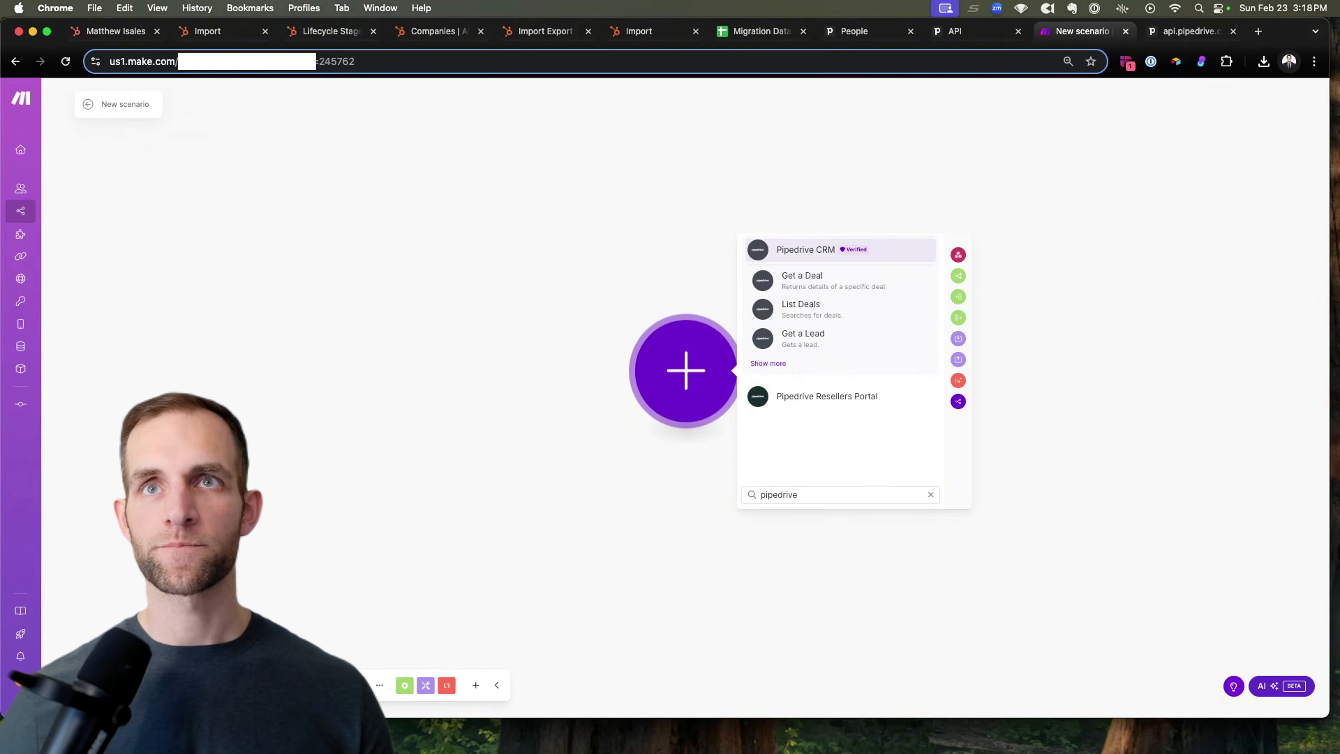
{"action": "left_click", "coordinate": [774, 363]}
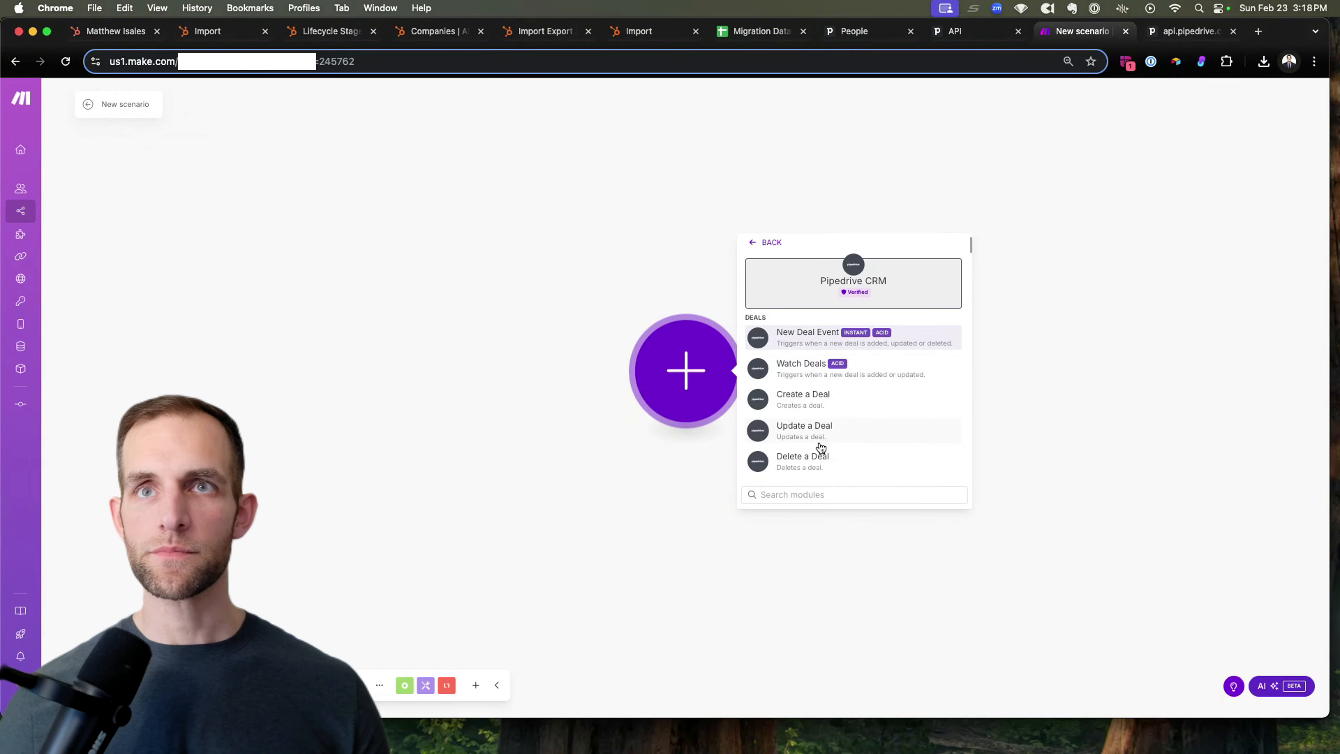
Step: Search the Pipedrive modules for 'person' and pick New Person Event as the trigger
{"action": "scroll", "coordinate": [819, 448], "scroll_direction": "down", "scroll_amount": 7}
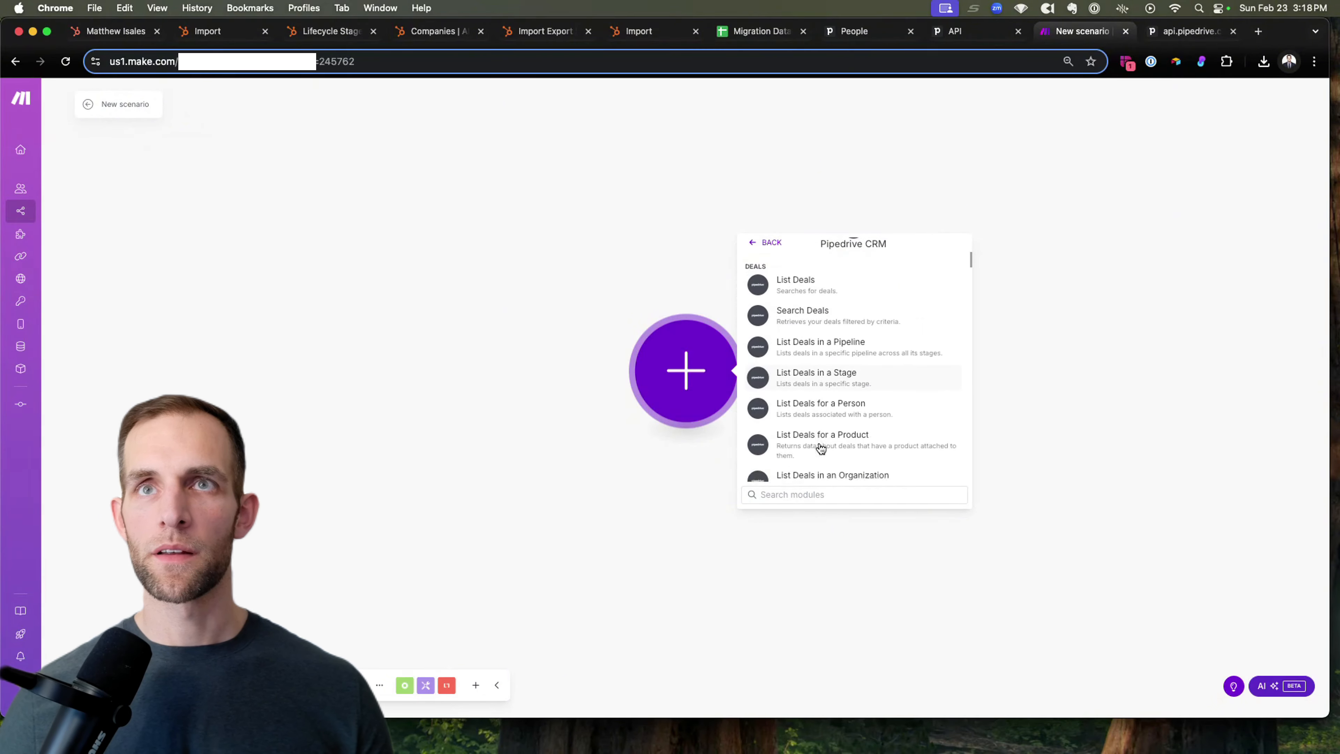
{"action": "type", "text": "contact"}
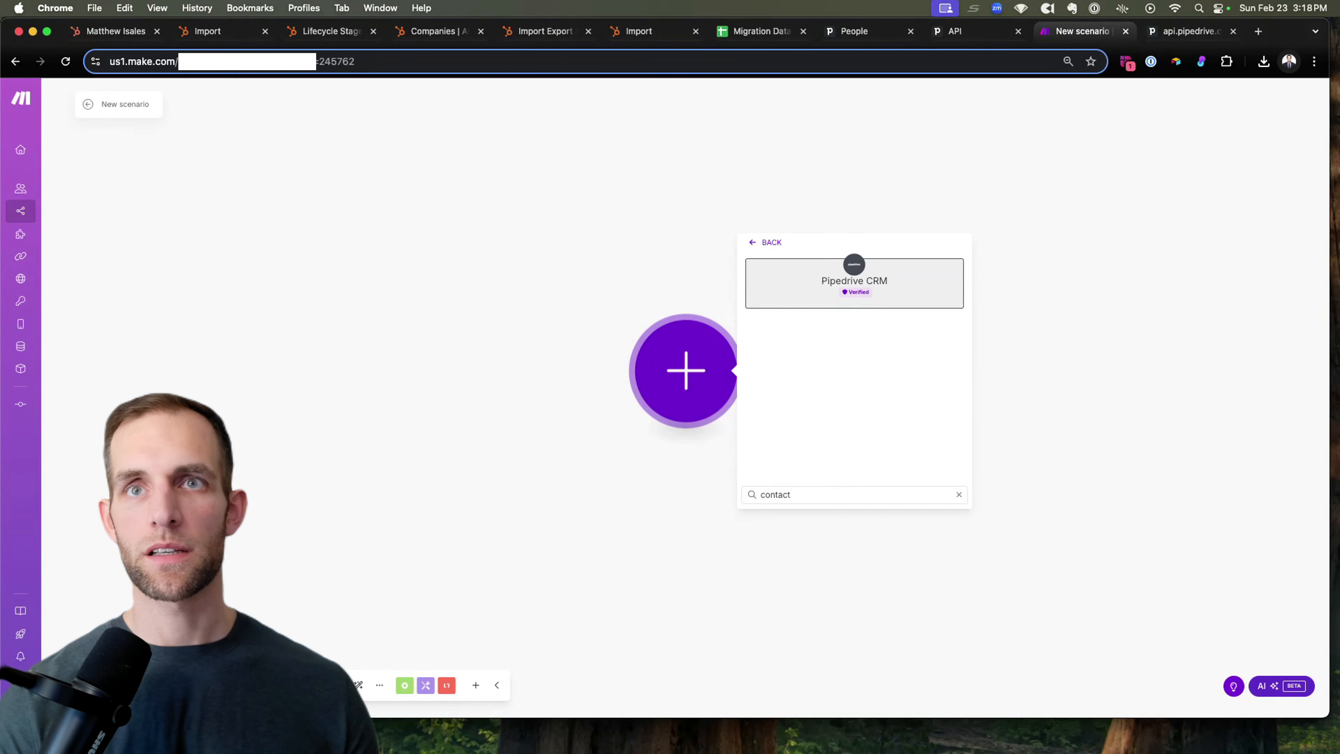
{"action": "key", "text": "super+a"}
{"action": "type", "text": "people"}
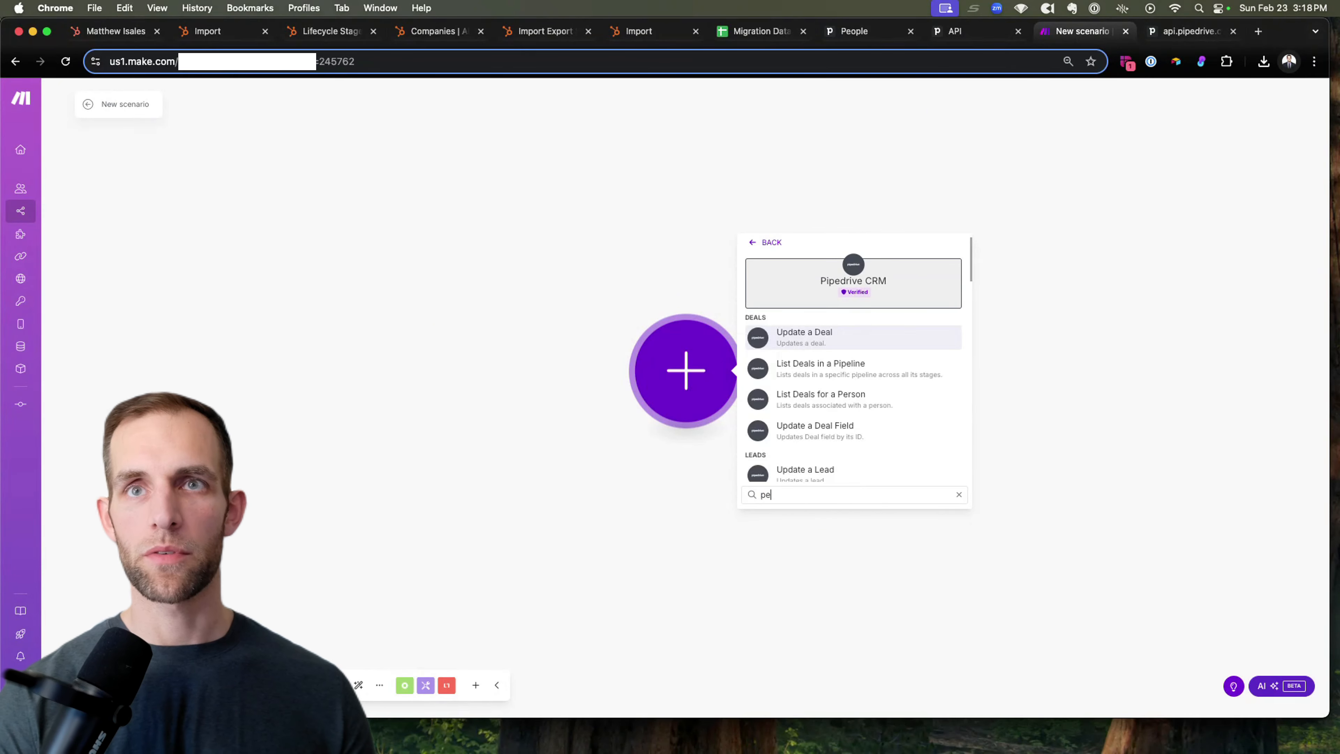
{"action": "key", "text": "BackSpace"}
{"action": "key", "text": "BackSpace"}
{"action": "key", "text": "BackSpace"}
{"action": "key", "text": "BackSpace"}
{"action": "type", "text": "rso"}
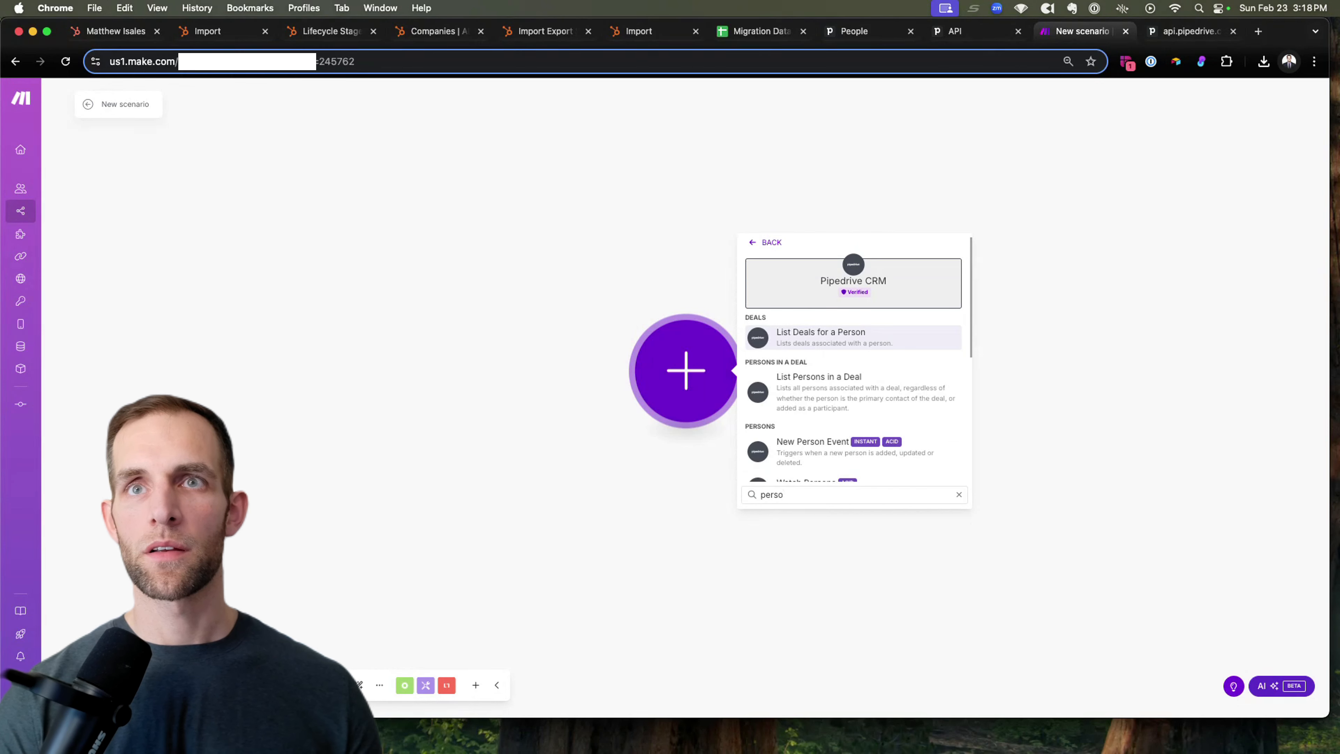
{"action": "left_click", "coordinate": [822, 460]}
Step: Create a trigger webhook with event action 'updated', then save the Pipedrive trigger settings
{"action": "left_click", "coordinate": [829, 366]}
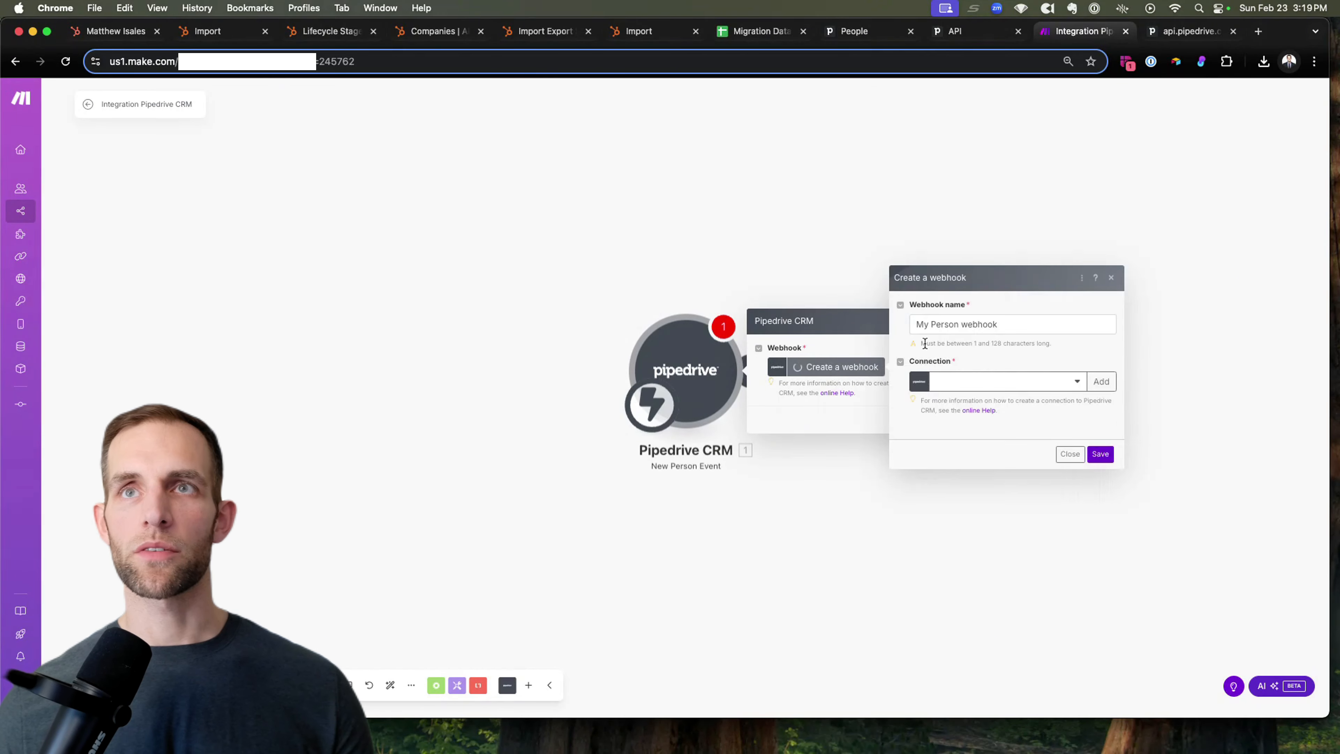
{"action": "left_click", "coordinate": [945, 256]}
{"action": "key", "text": "Escape"}
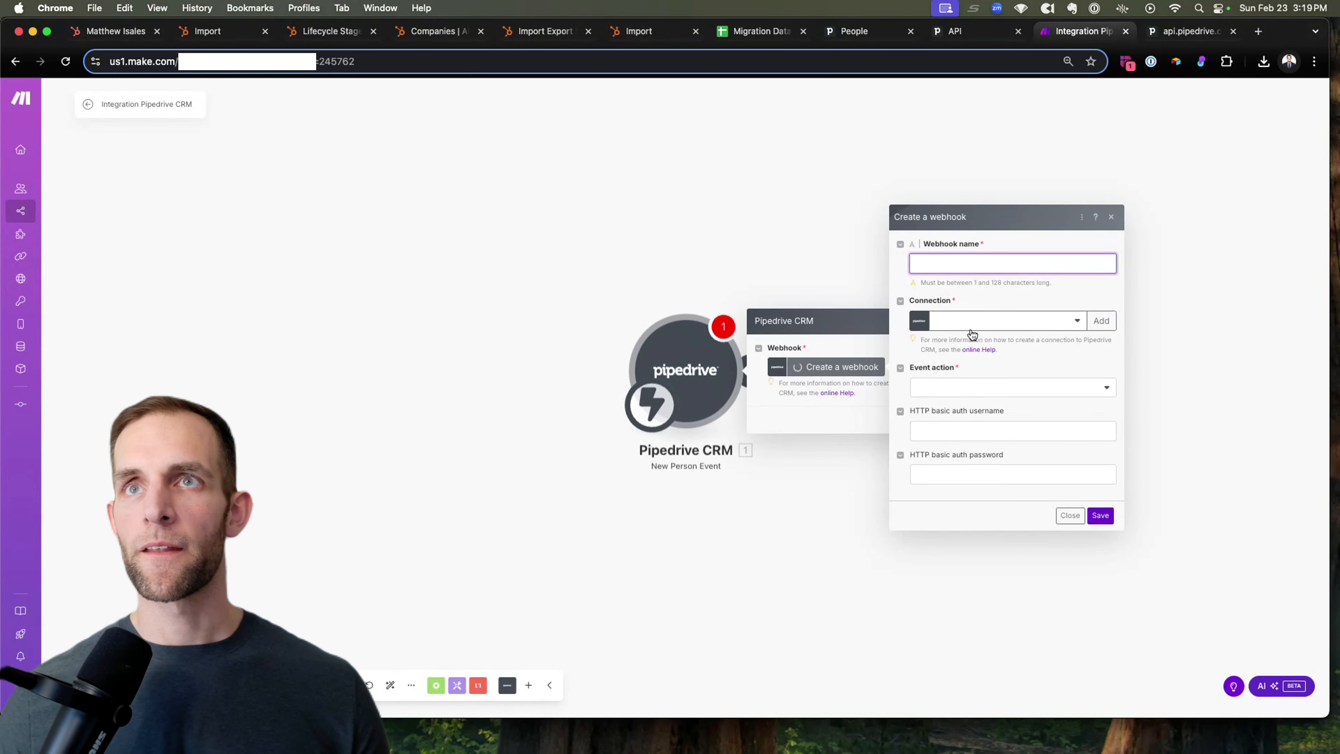
{"action": "left_click", "coordinate": [950, 395]}
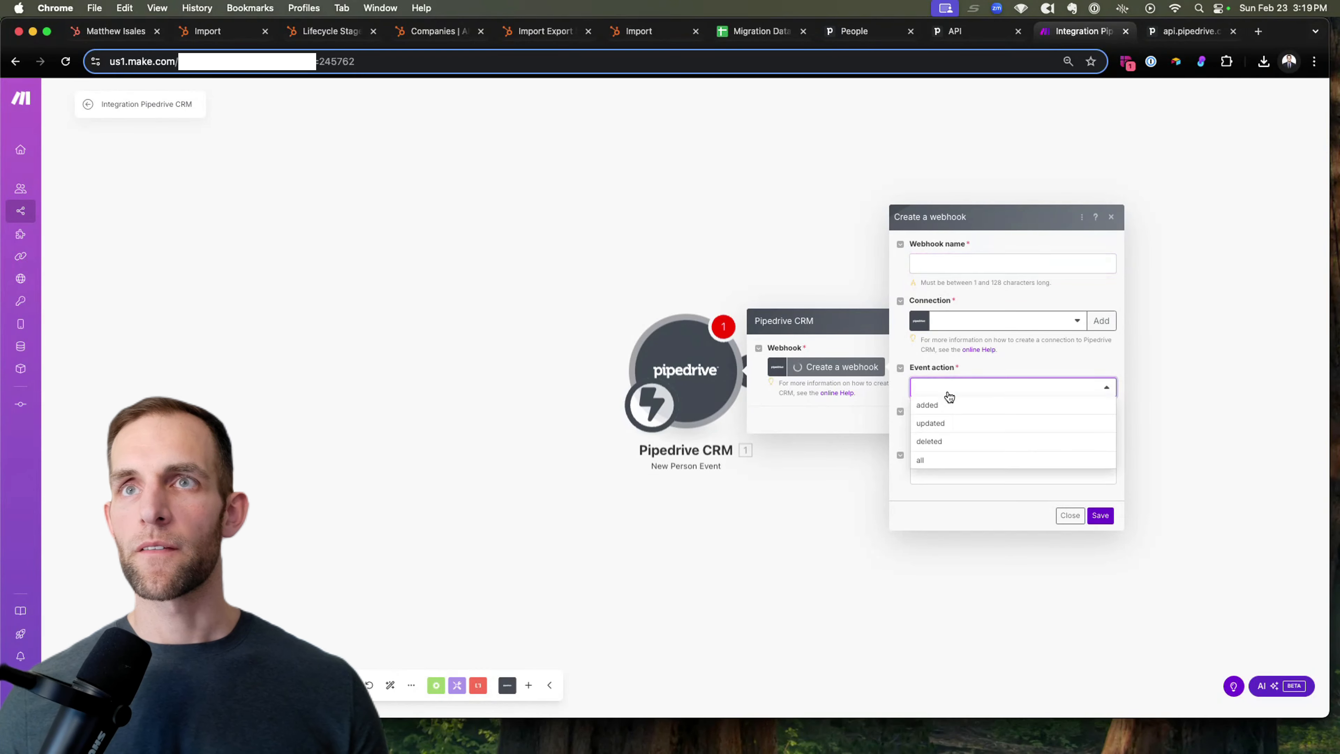
{"action": "left_click", "coordinate": [948, 426]}
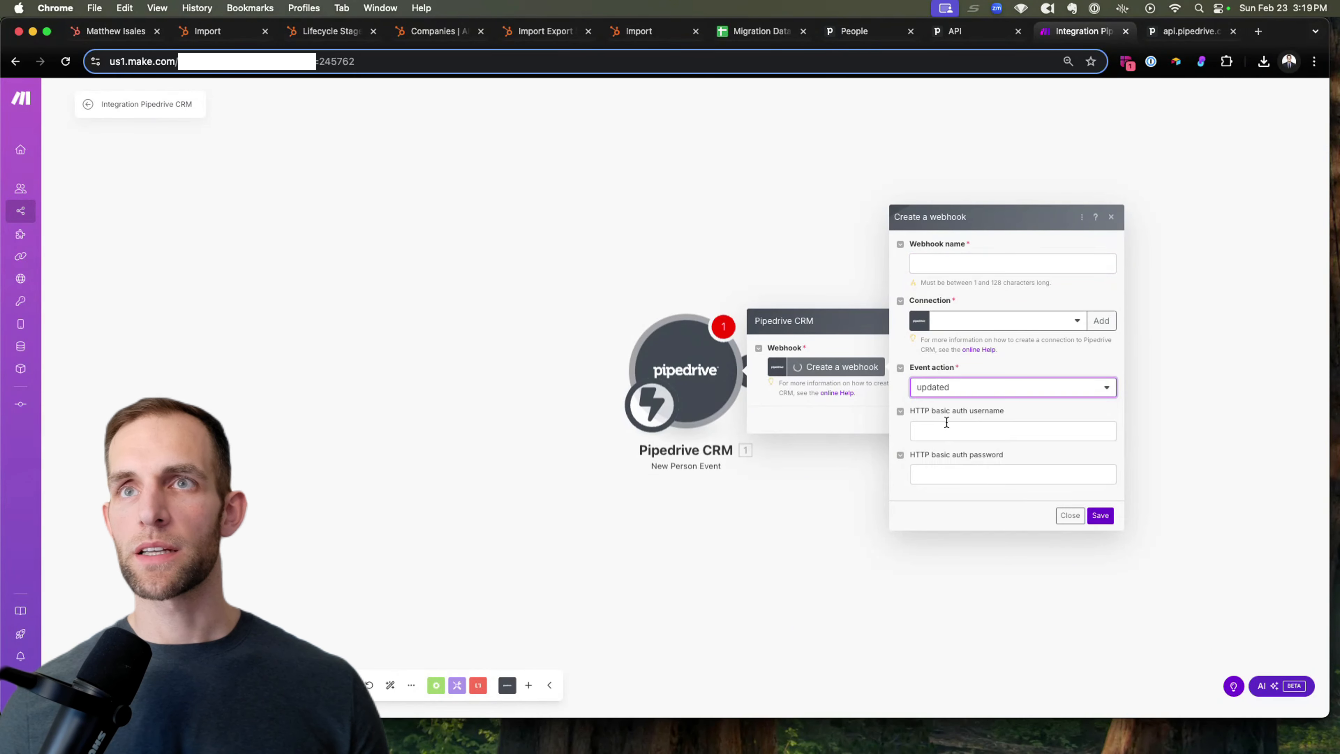
{"action": "left_click", "coordinate": [1101, 512]}
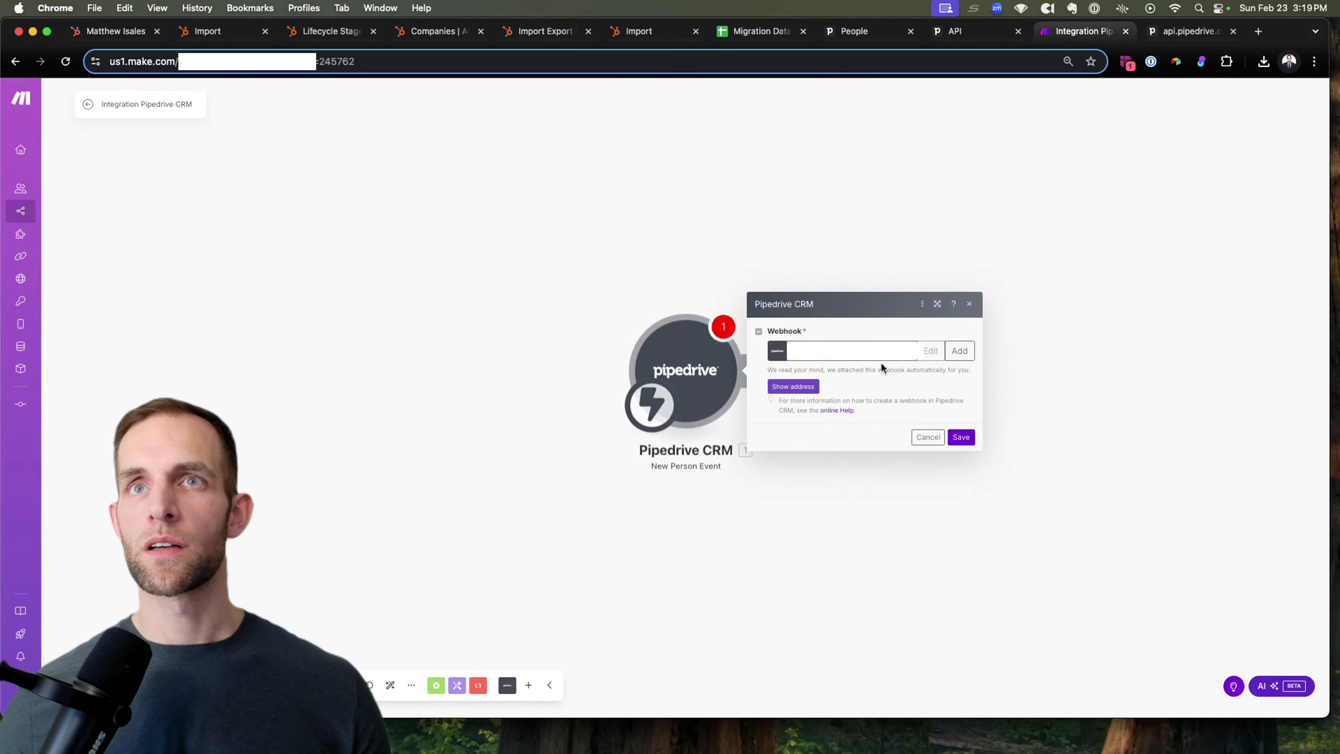
{"action": "left_click", "coordinate": [961, 437]}
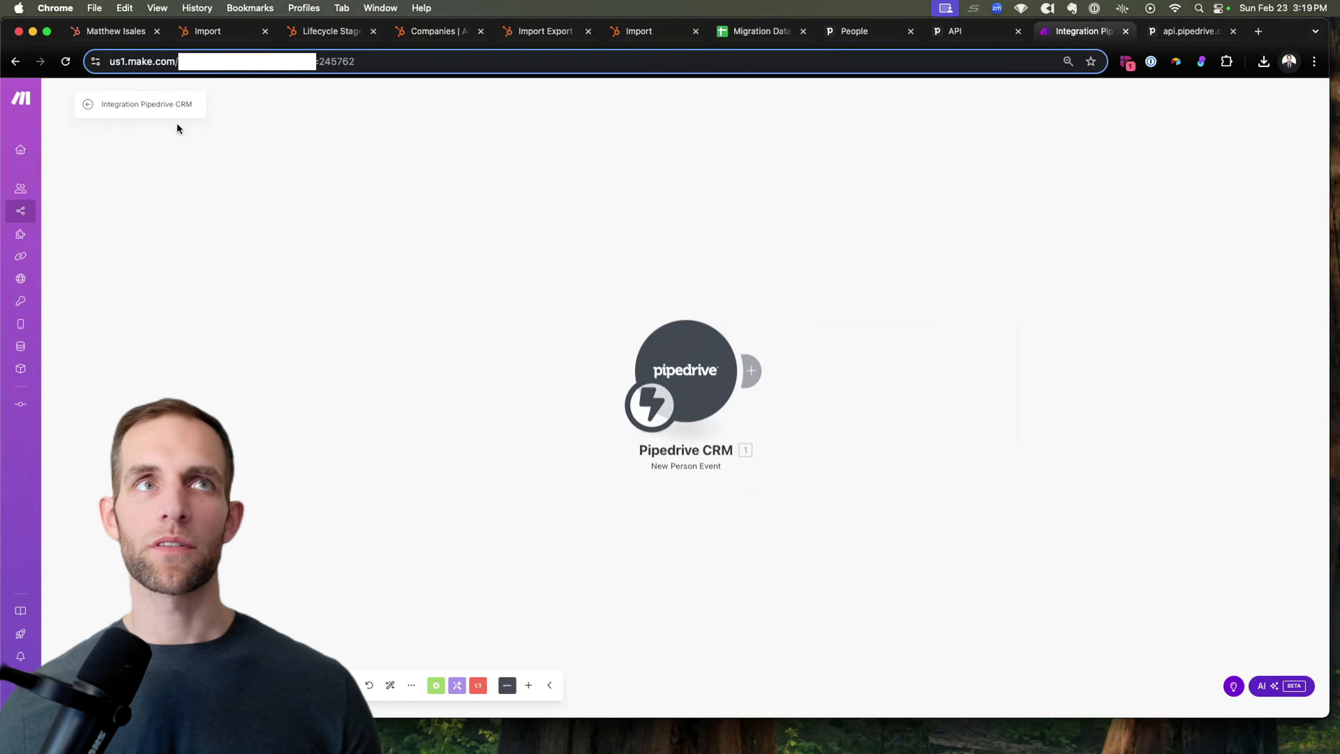
Step: Paste a new scenario name and add HubSpot CRM 'Update a Contact' after the Pipedrive trigger
{"action": "triple_click", "coordinate": [153, 103]}
{"action": "key", "text": "super+v"}
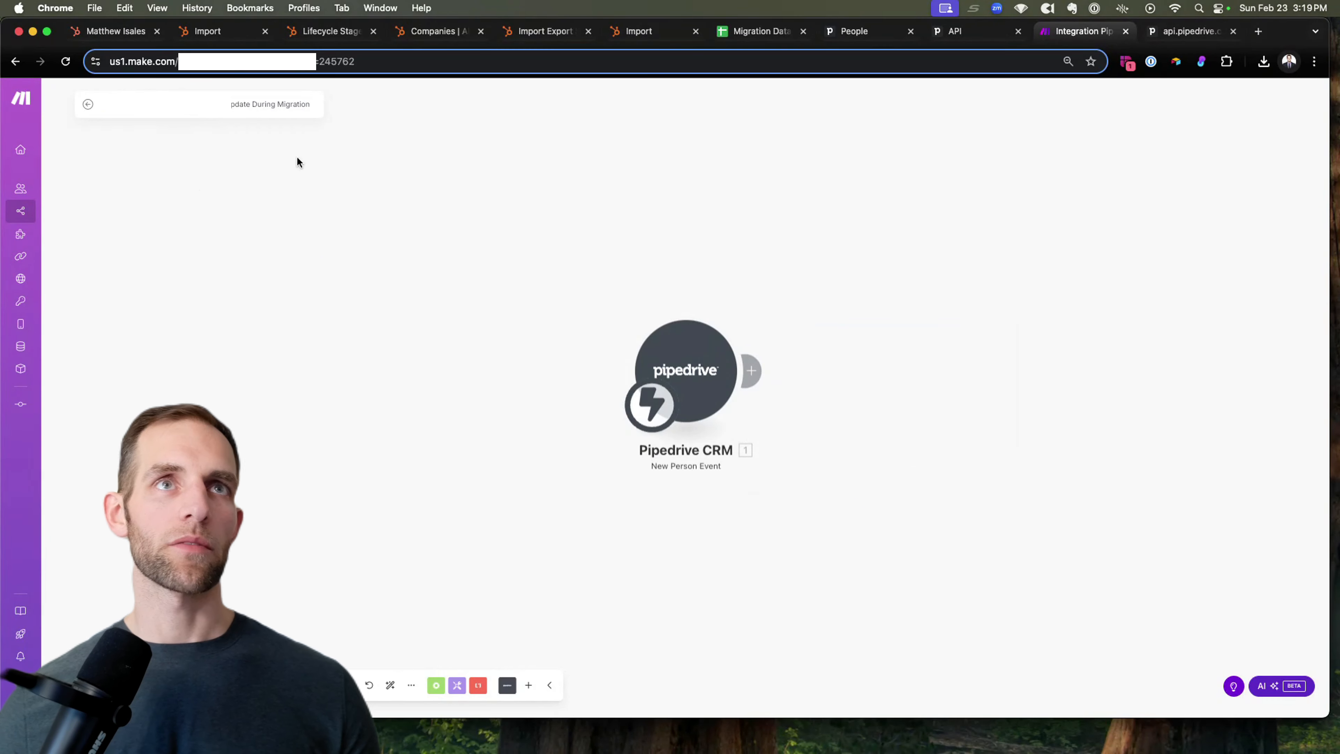
{"action": "left_click", "coordinate": [751, 370]}
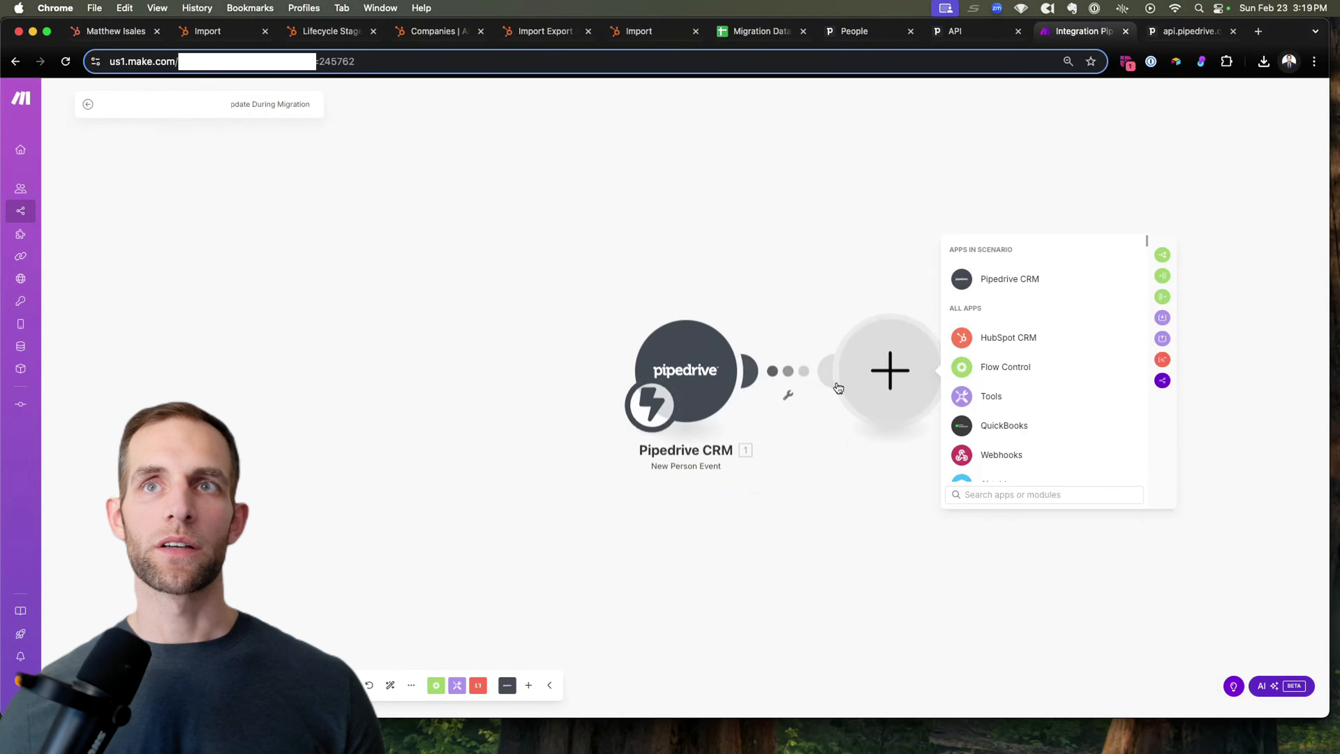
{"action": "left_click", "coordinate": [1015, 338]}
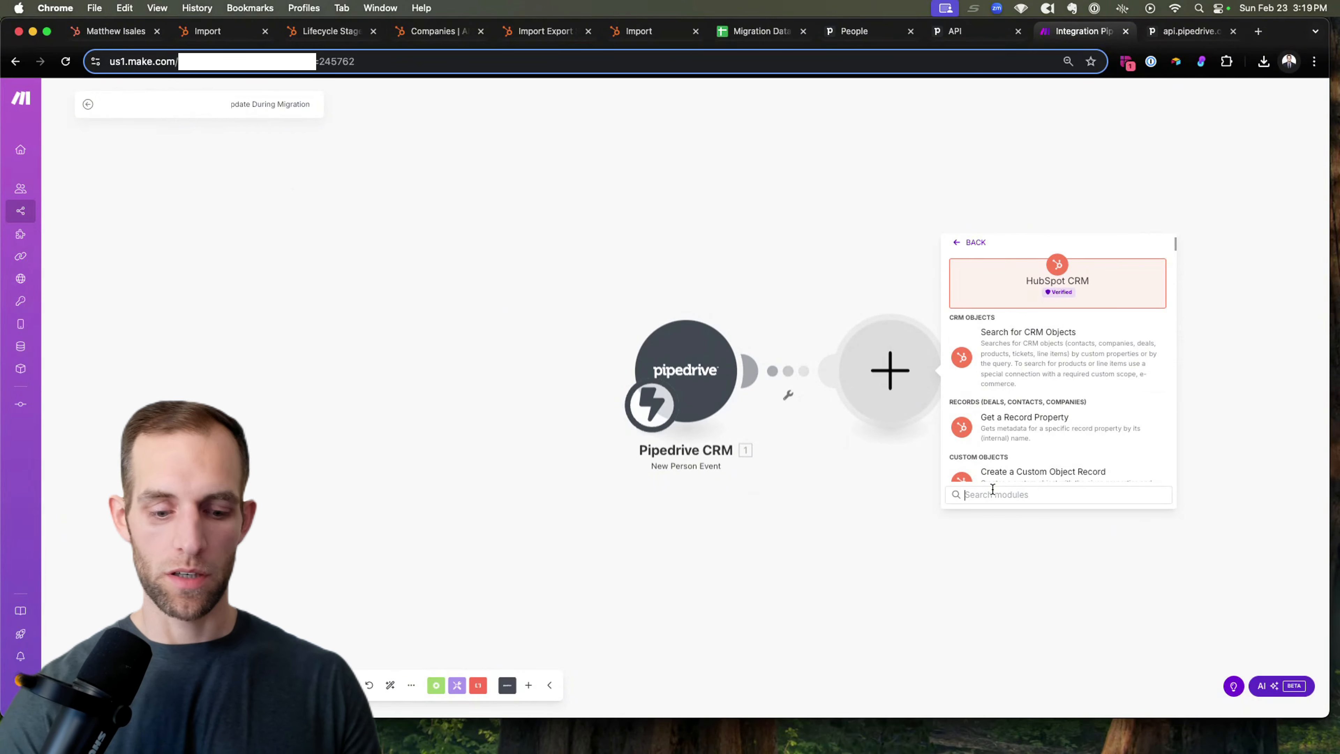
{"action": "type", "text": "update"}
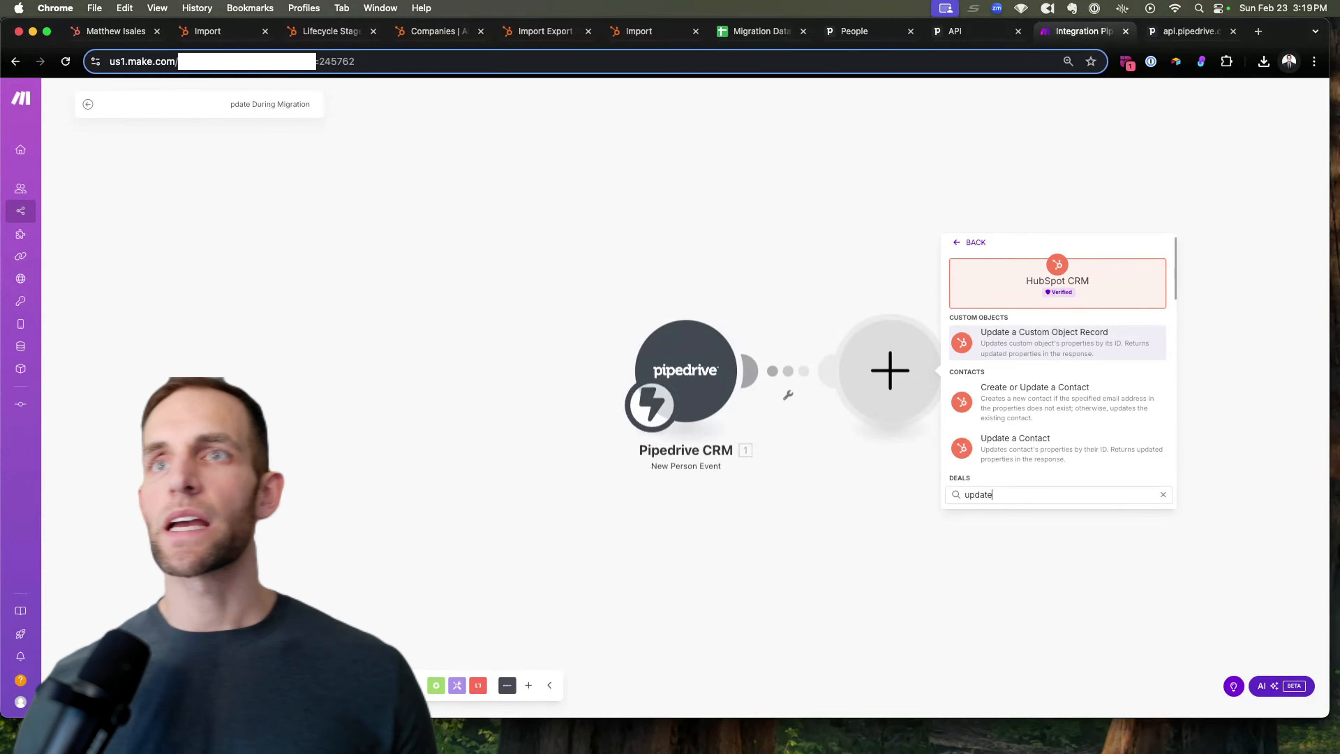
{"action": "left_click", "coordinate": [1045, 438]}
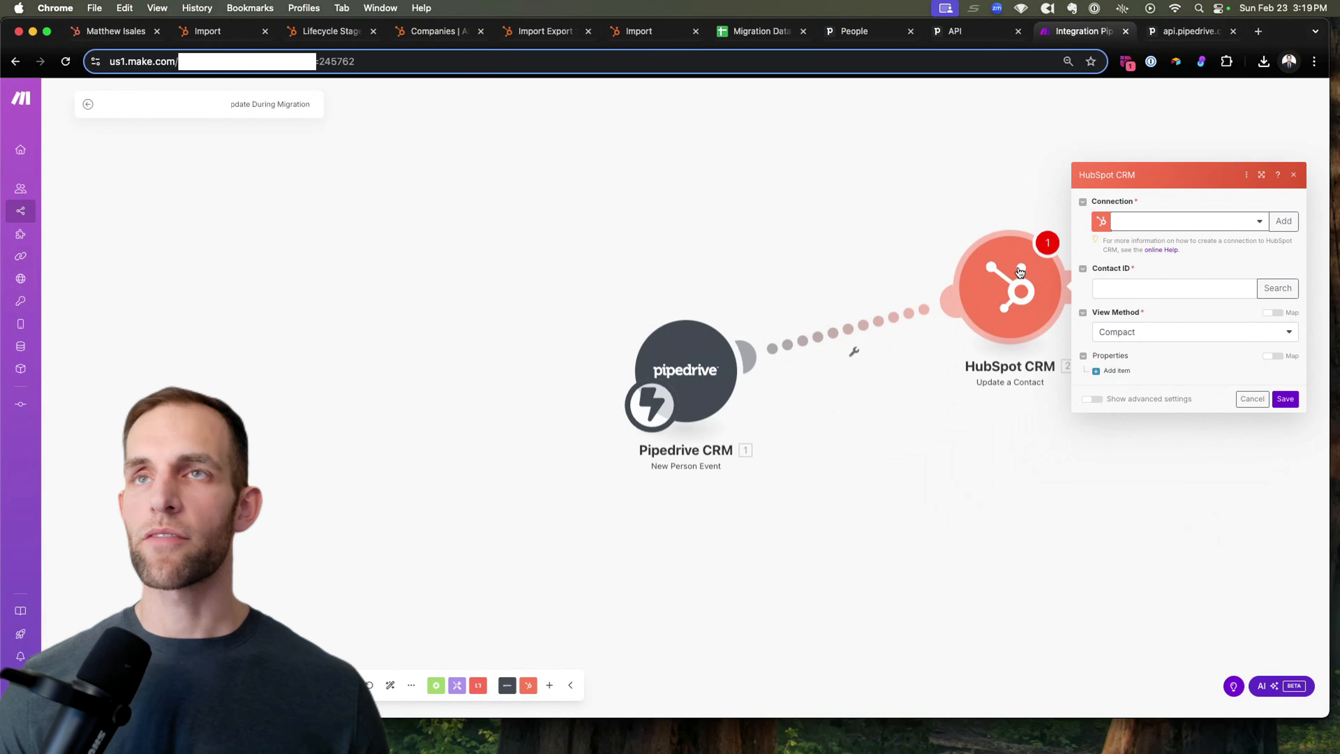
{"action": "left_click", "coordinate": [975, 447]}
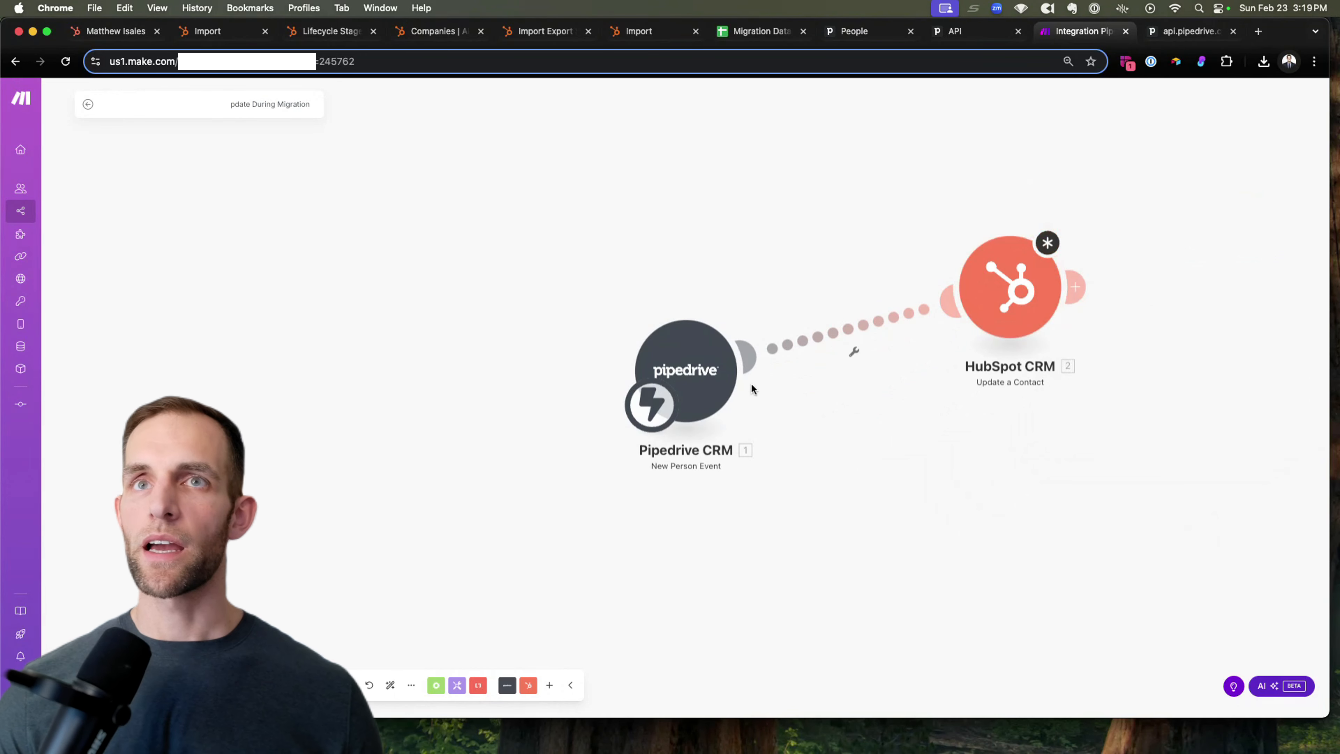
Step: Add a HubSpot CRM 'Create a Contact' module and place it beside module 2
{"action": "left_click", "coordinate": [526, 685]}
{"action": "type", "text": "creat"}
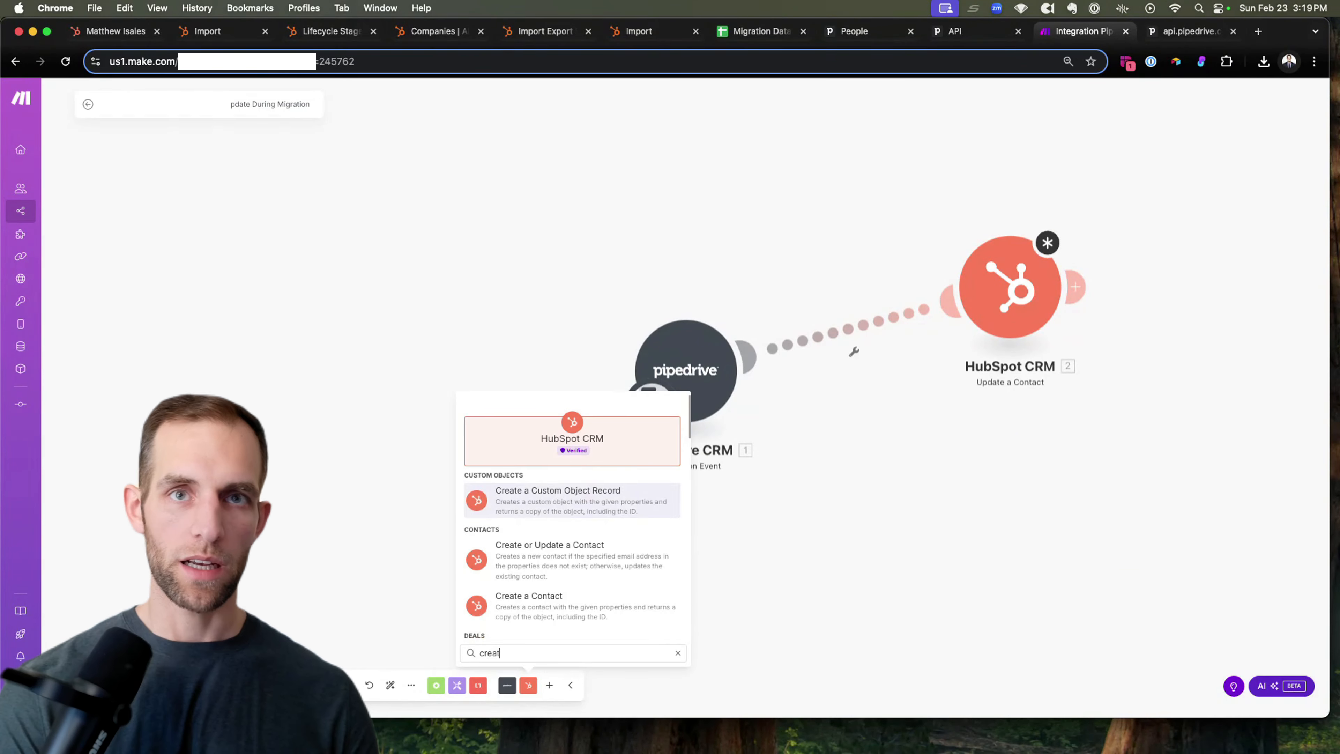
{"action": "type", "text": "e co"}
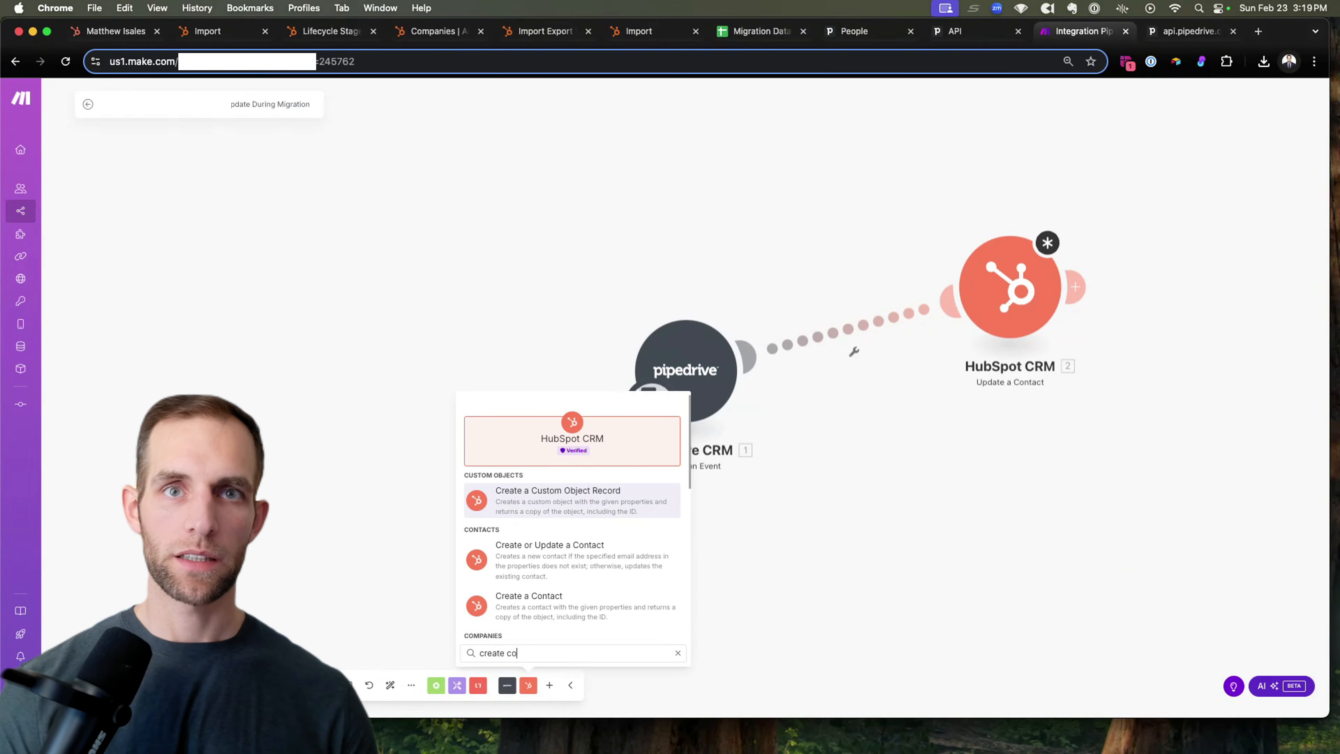
{"action": "left_click", "coordinate": [535, 604]}
{"action": "left_click_drag", "start_coordinate": [552, 592], "coordinate": [970, 449]}
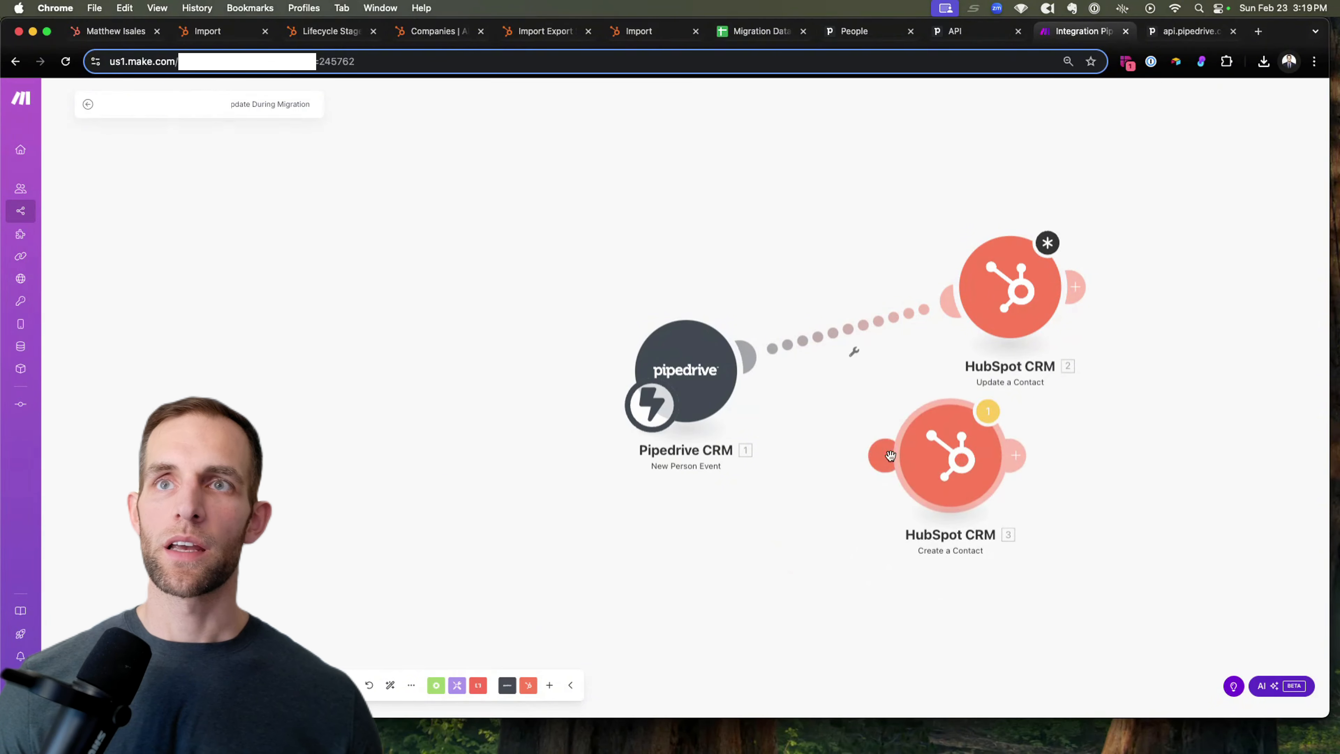
Step: Link Create a Contact to the Pipedrive trigger to form a Router, then begin route 1's filter
{"action": "left_click_drag", "start_coordinate": [888, 457], "coordinate": [734, 359]}
{"action": "left_click_drag", "start_coordinate": [953, 467], "coordinate": [1004, 492]}
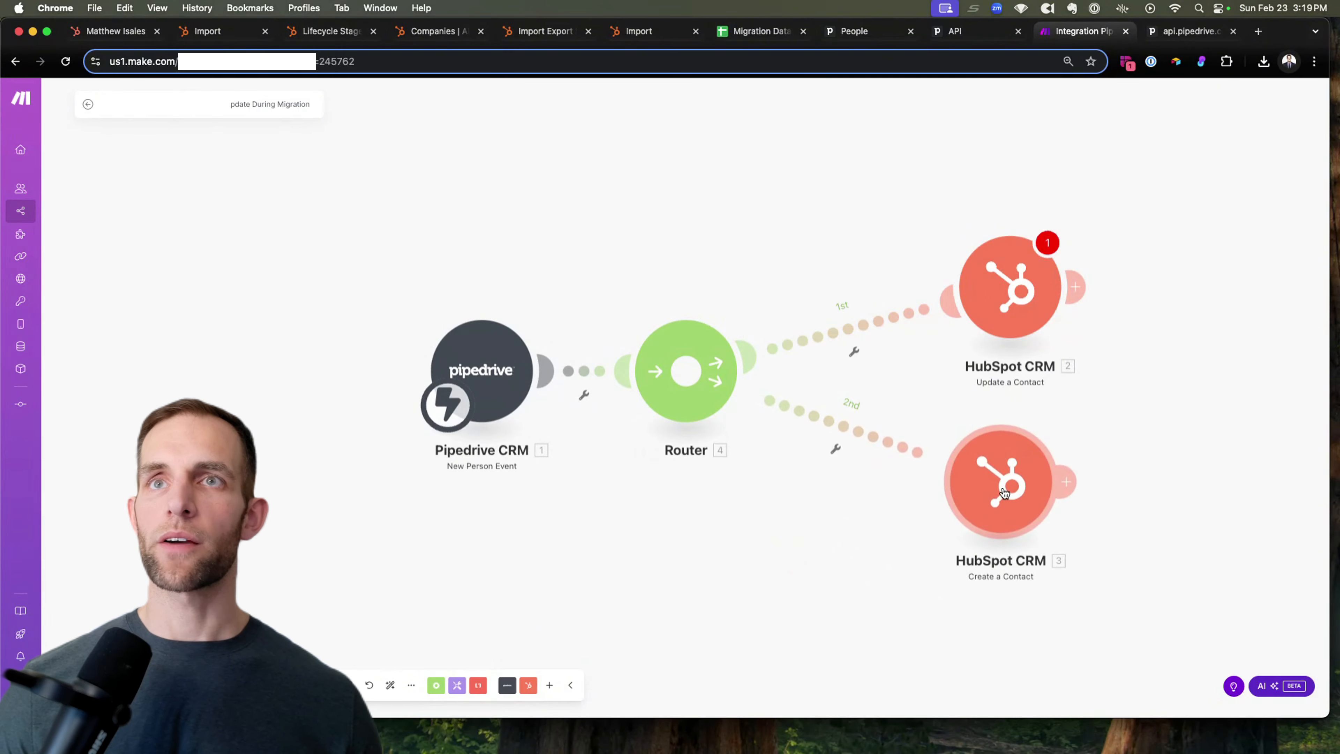
{"action": "left_click", "coordinate": [854, 351]}
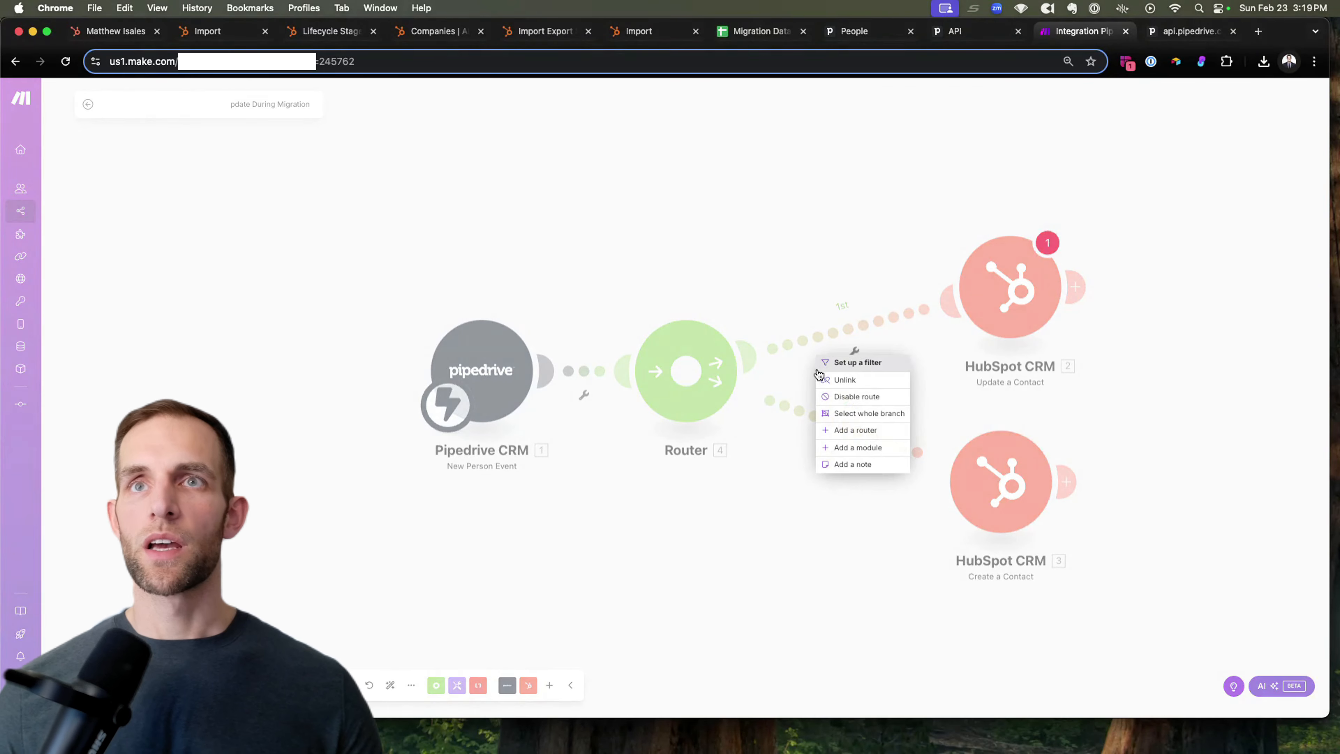
{"action": "left_click", "coordinate": [857, 362]}
Step: Label route 1's filter 'If HS Contact ID Exists' with condition HS Contact ID Exists
{"action": "left_click", "coordinate": [940, 253]}
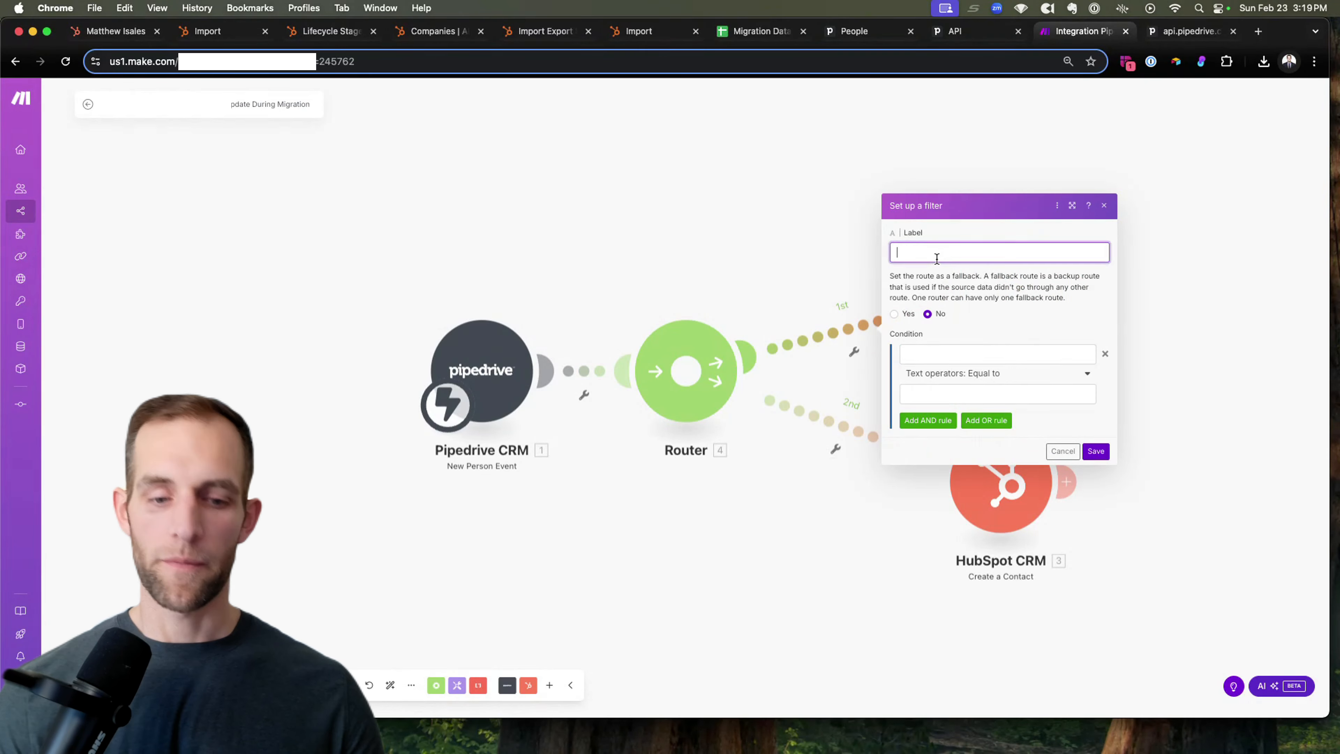
{"action": "type", "text": "If"}
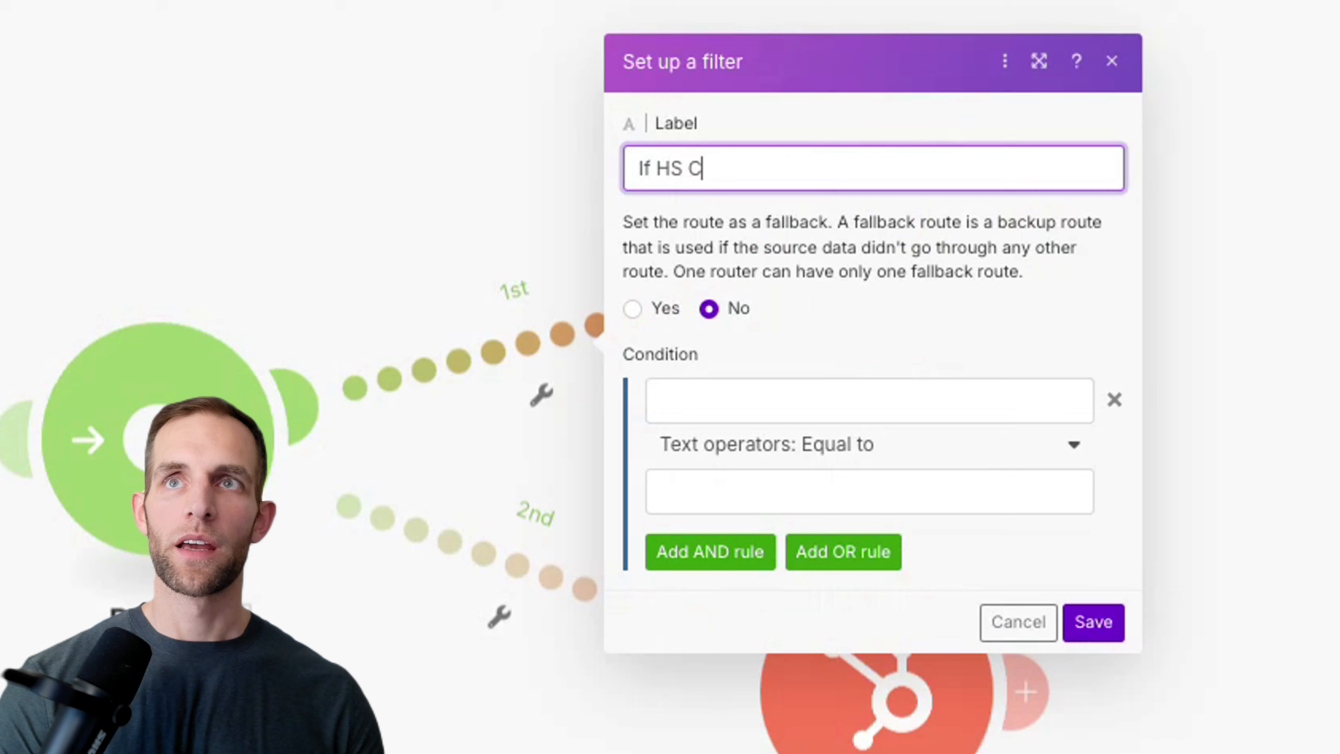
{"action": "type", "text": "ontac"}
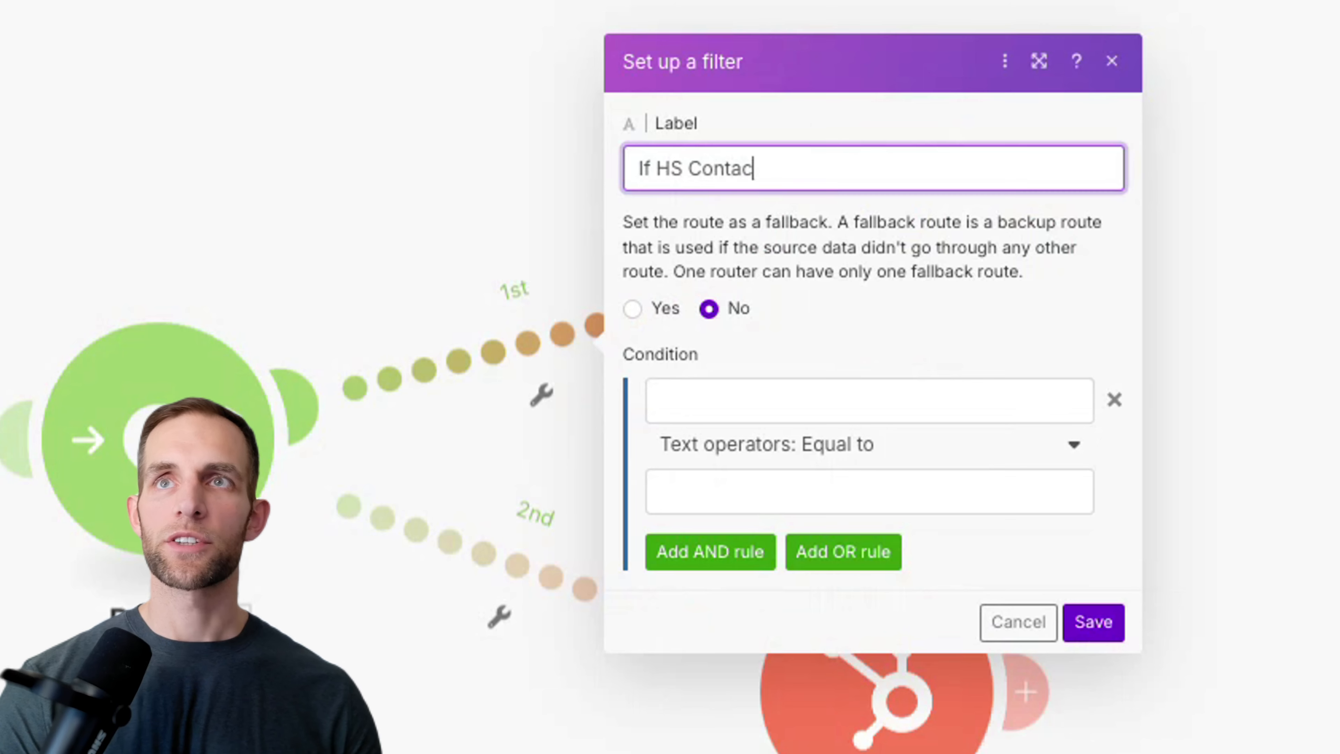
{"action": "type", "text": "t ID Exists"}
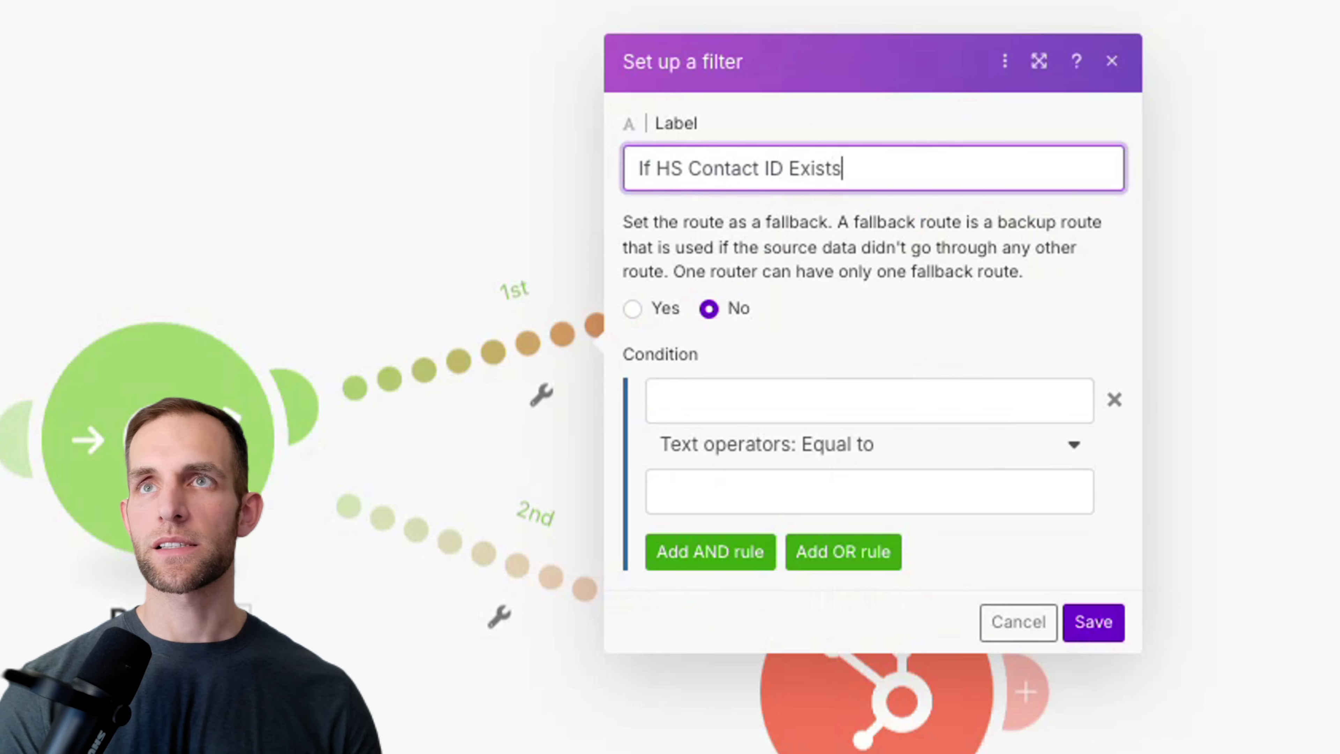
{"action": "key", "text": "Tab"}
{"action": "key", "text": "Tab"}
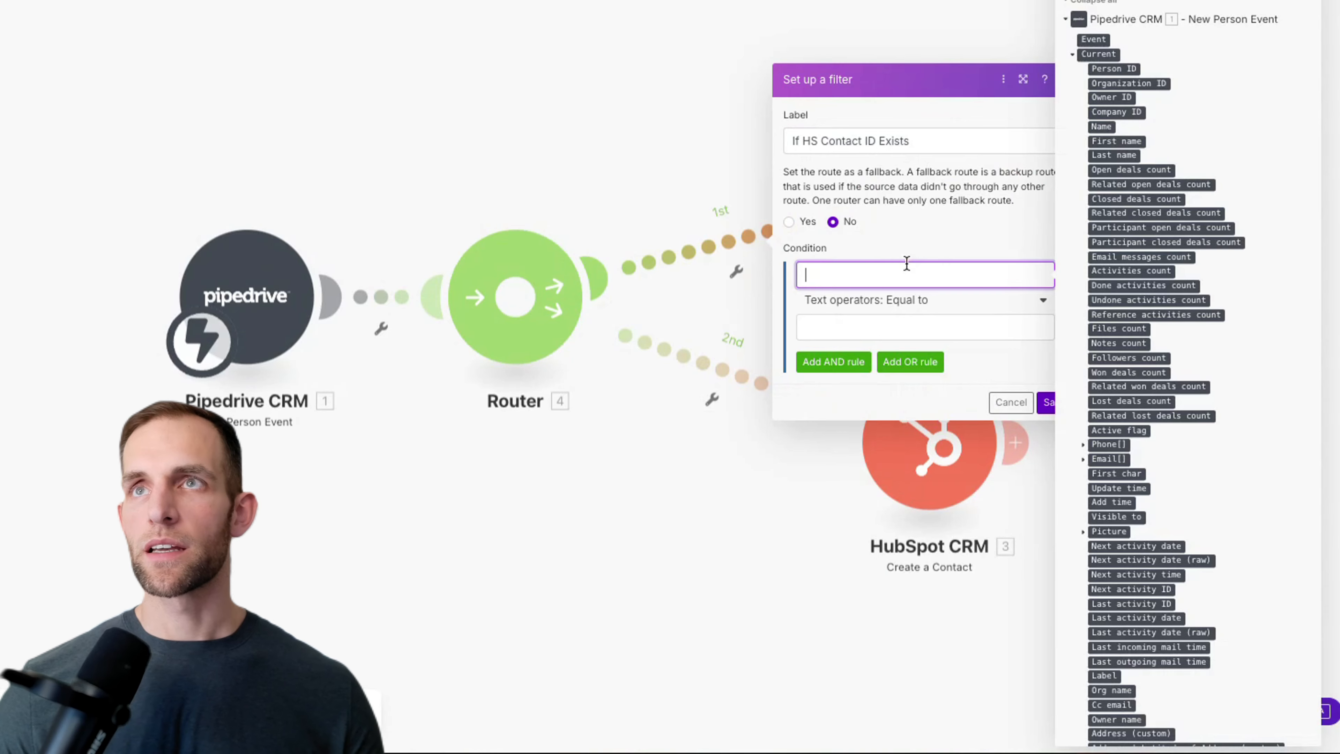
{"action": "left_click", "coordinate": [174, 475]}
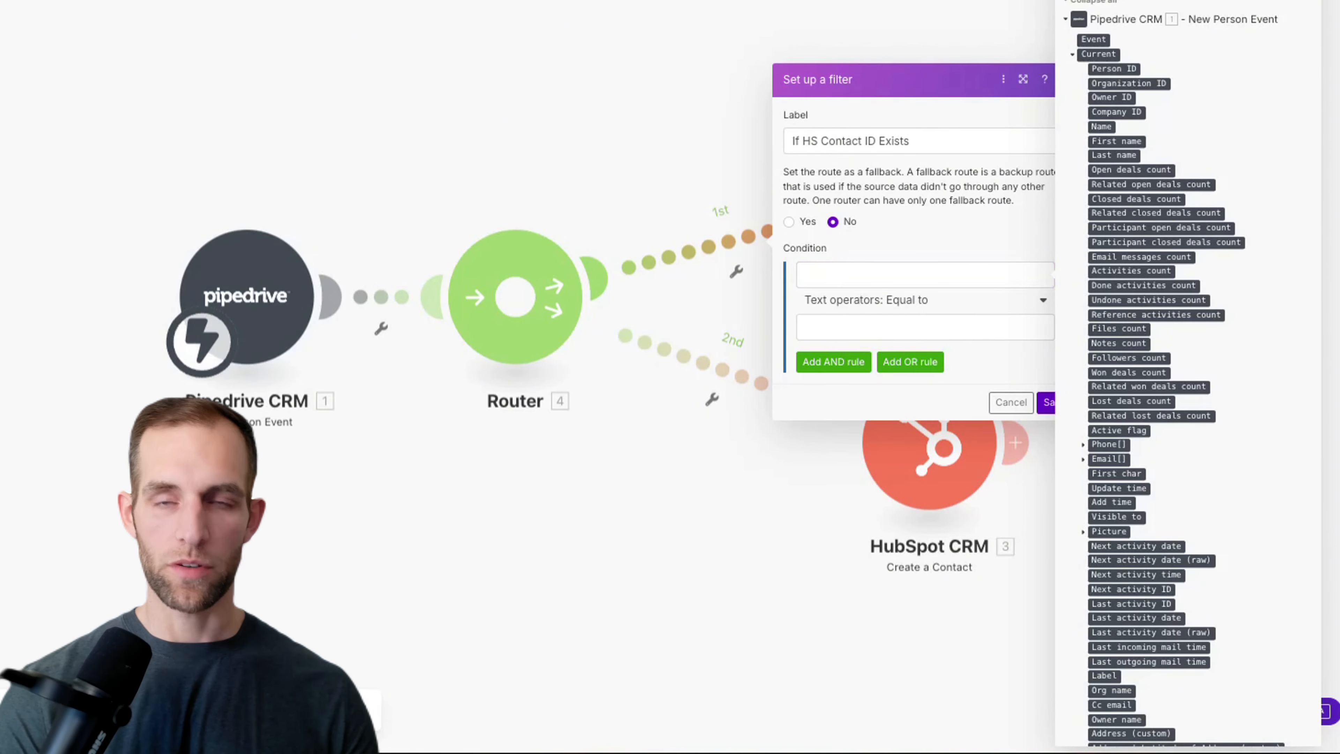
{"action": "type", "text": "hs con"}
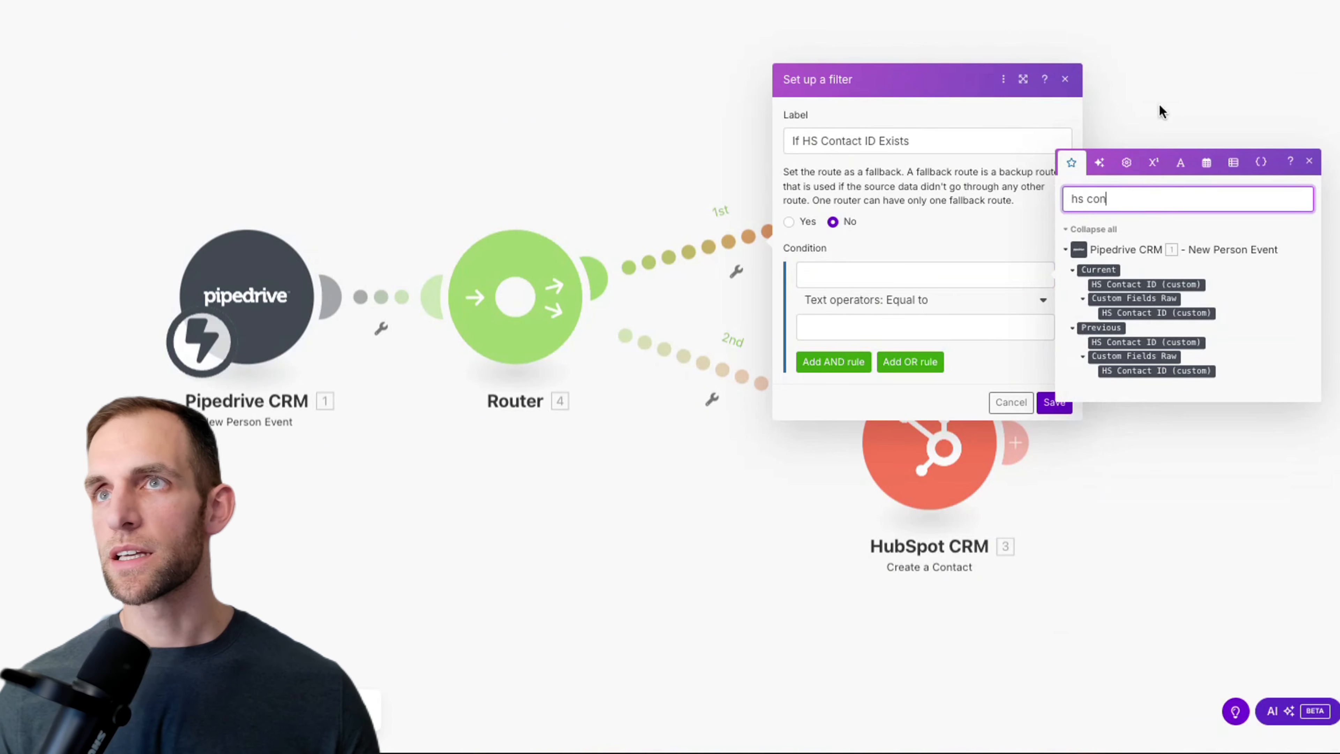
{"action": "left_click", "coordinate": [1115, 284]}
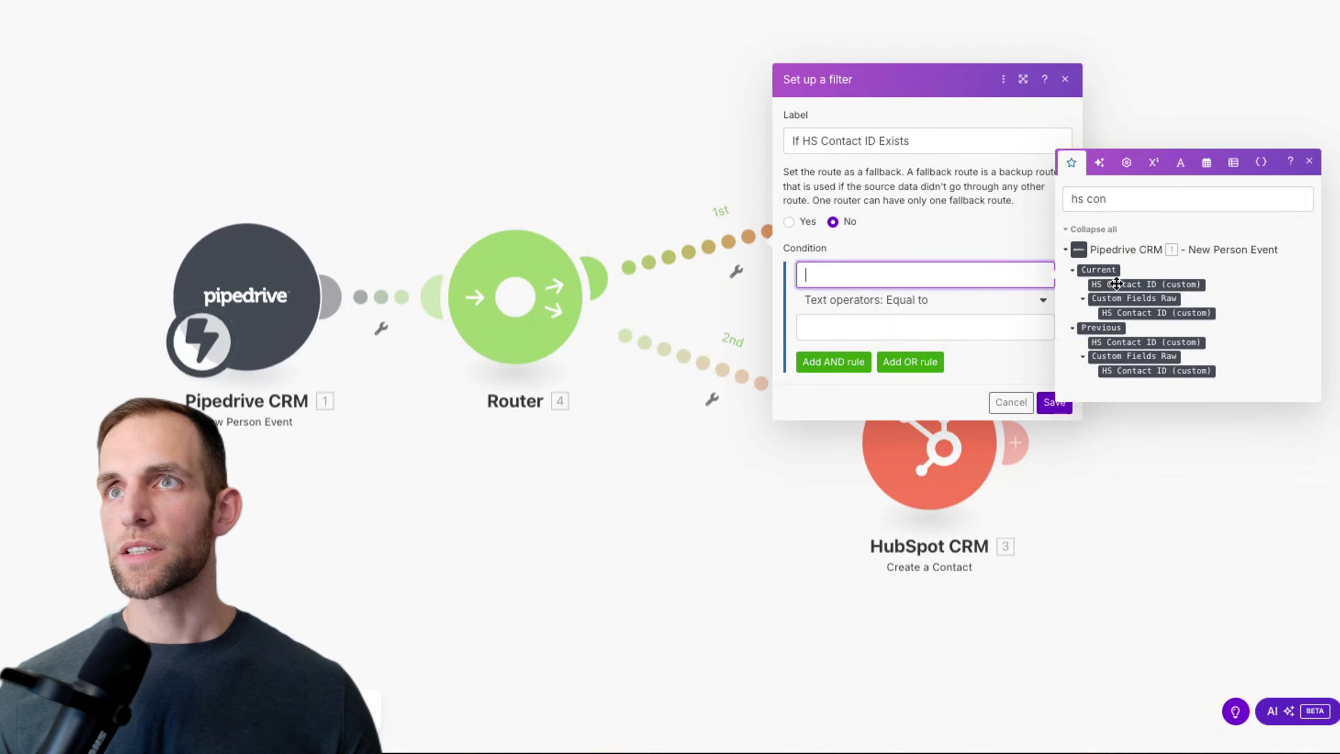
{"action": "left_click", "coordinate": [1115, 284]}
{"action": "left_click", "coordinate": [964, 299]}
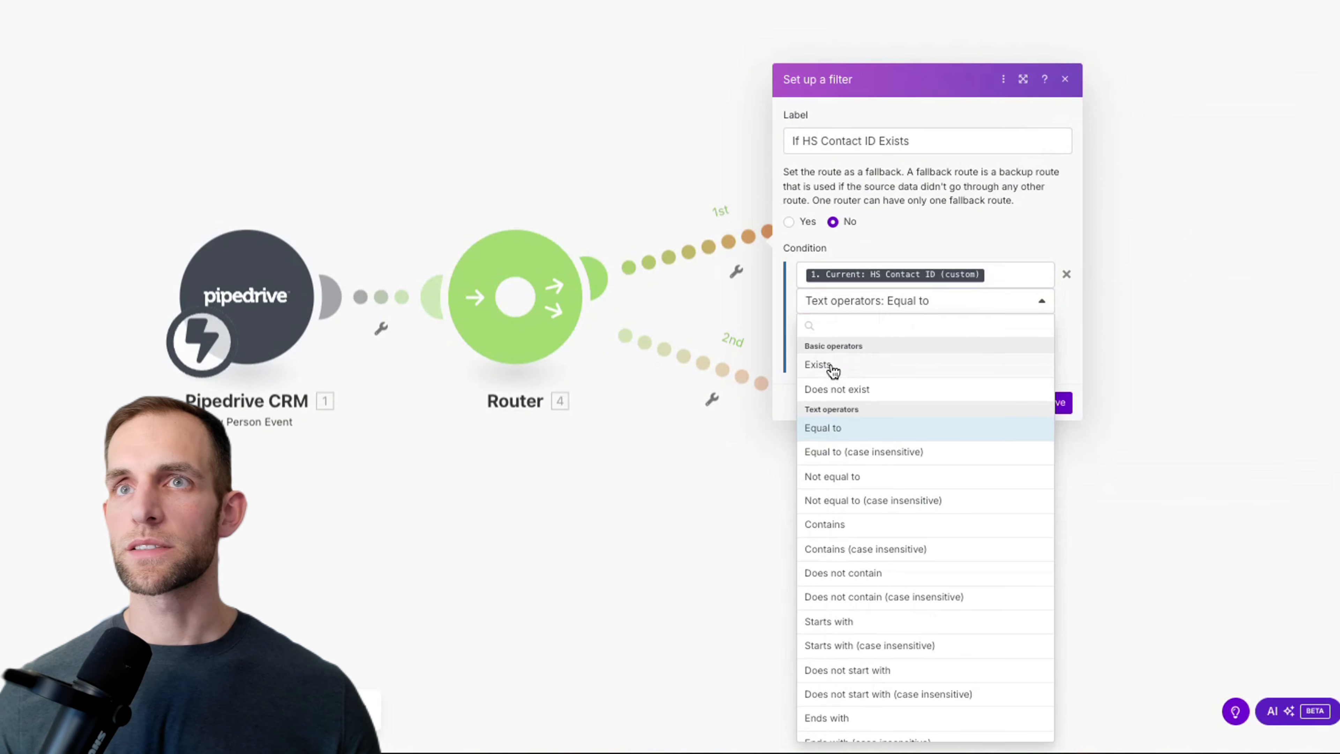
{"action": "left_click", "coordinate": [833, 370]}
{"action": "left_click", "coordinate": [1050, 369]}
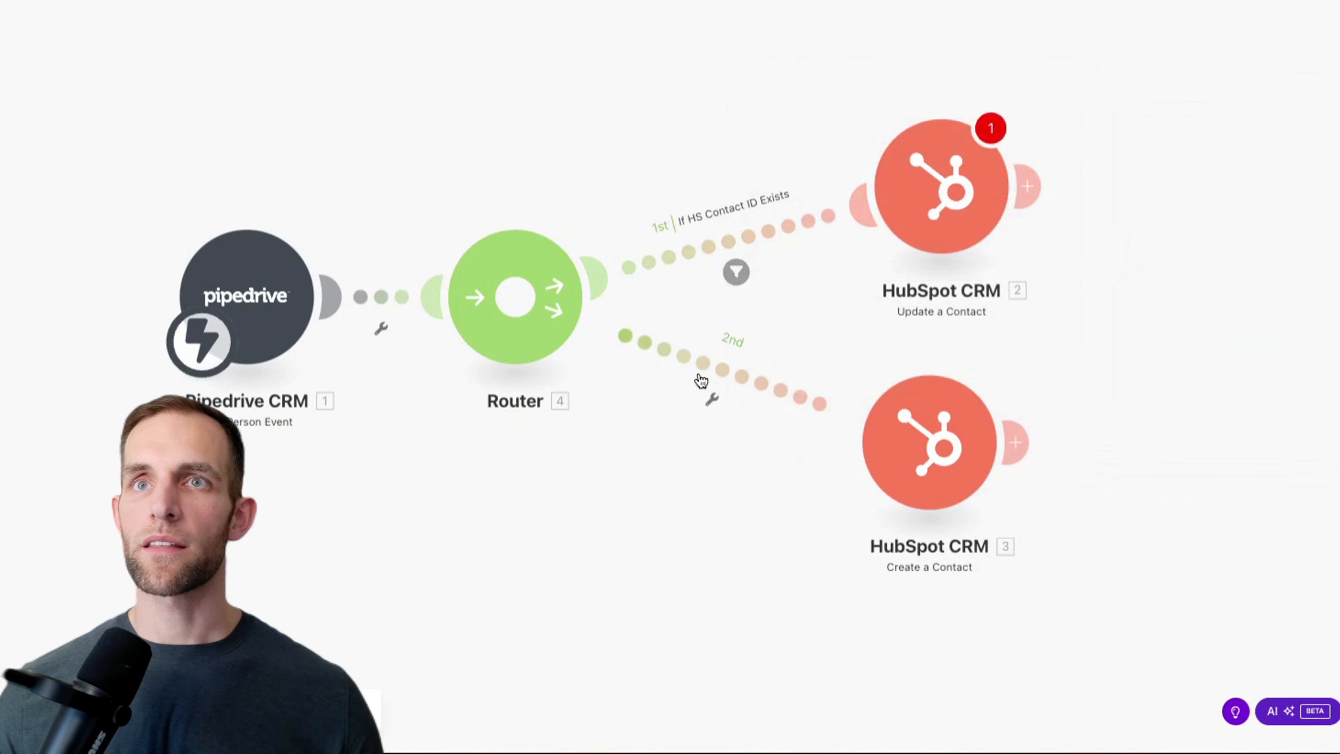
Step: Make route 2 a fallback labelled 'If HS Contact ID does NOT exist' and reposition Create a Contact
{"action": "left_click", "coordinate": [712, 398]}
{"action": "left_click", "coordinate": [716, 413]}
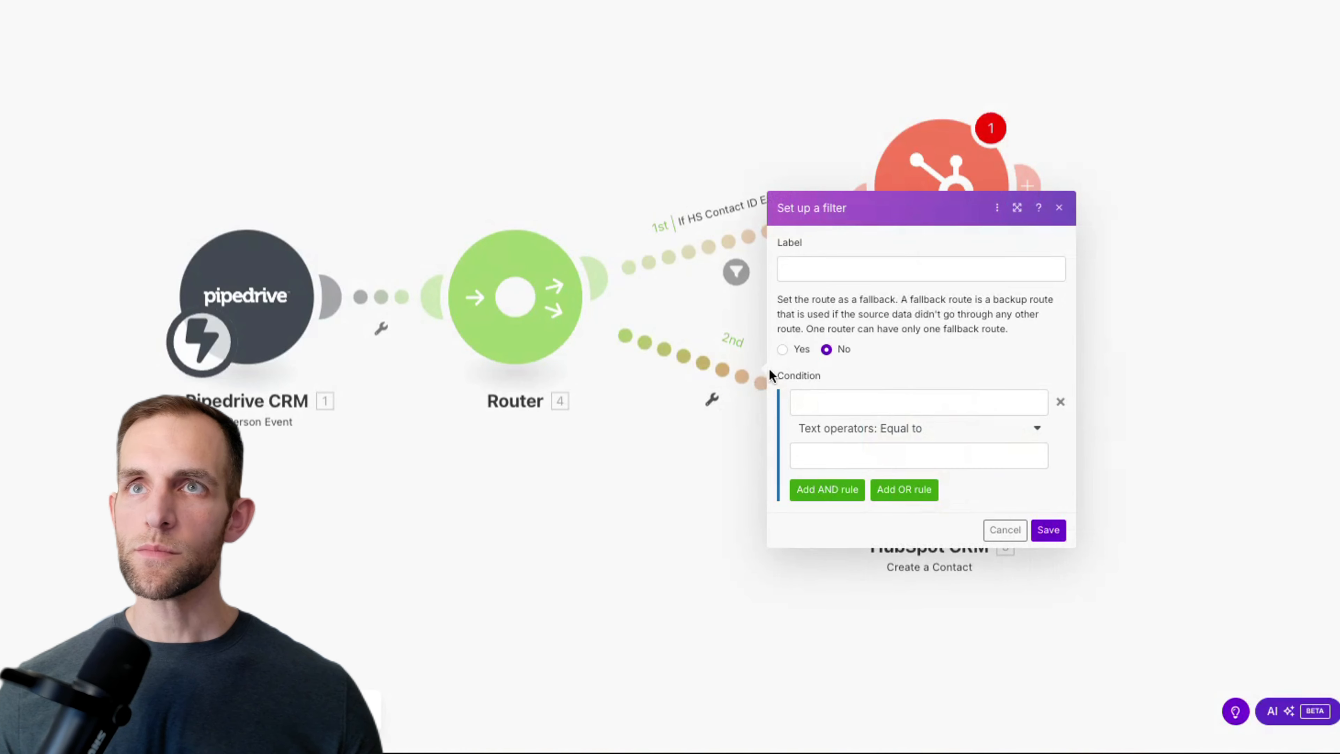
{"action": "left_click", "coordinate": [782, 349]}
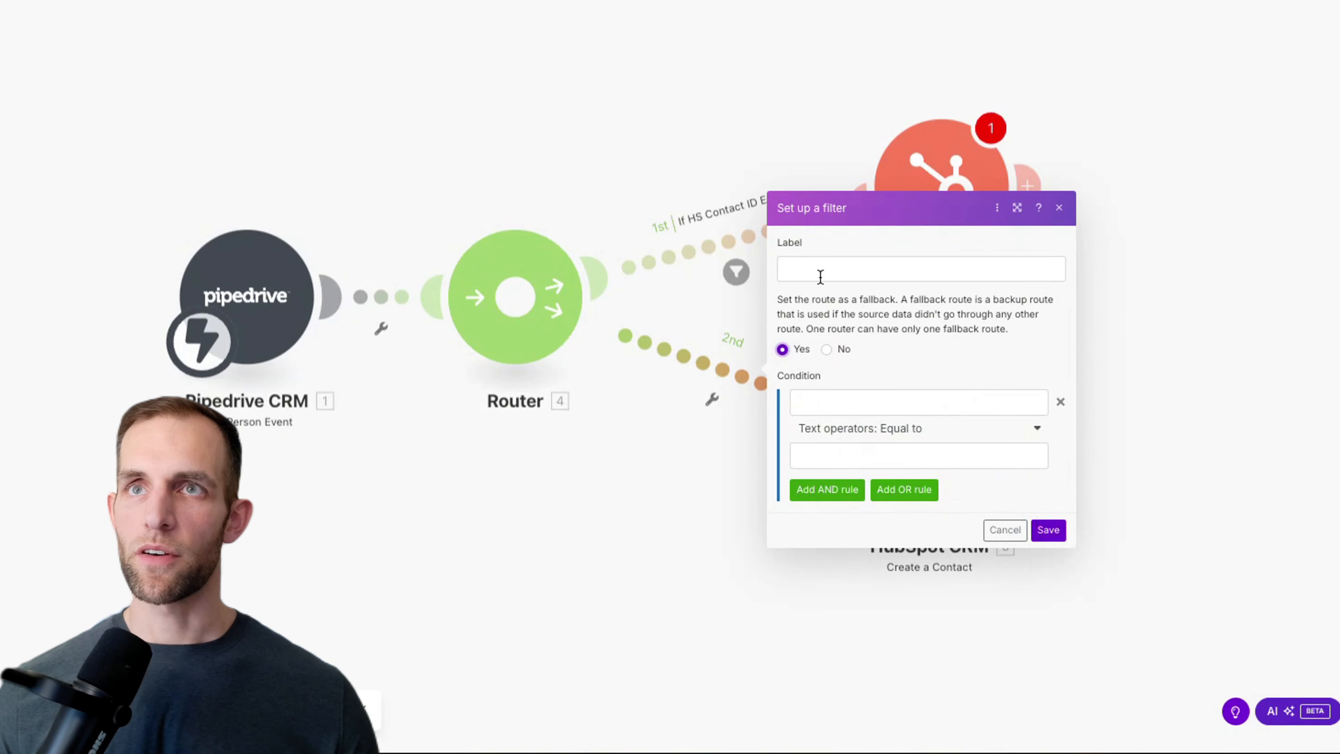
{"action": "left_click", "coordinate": [799, 272]}
{"action": "type", "text": "If HS "}
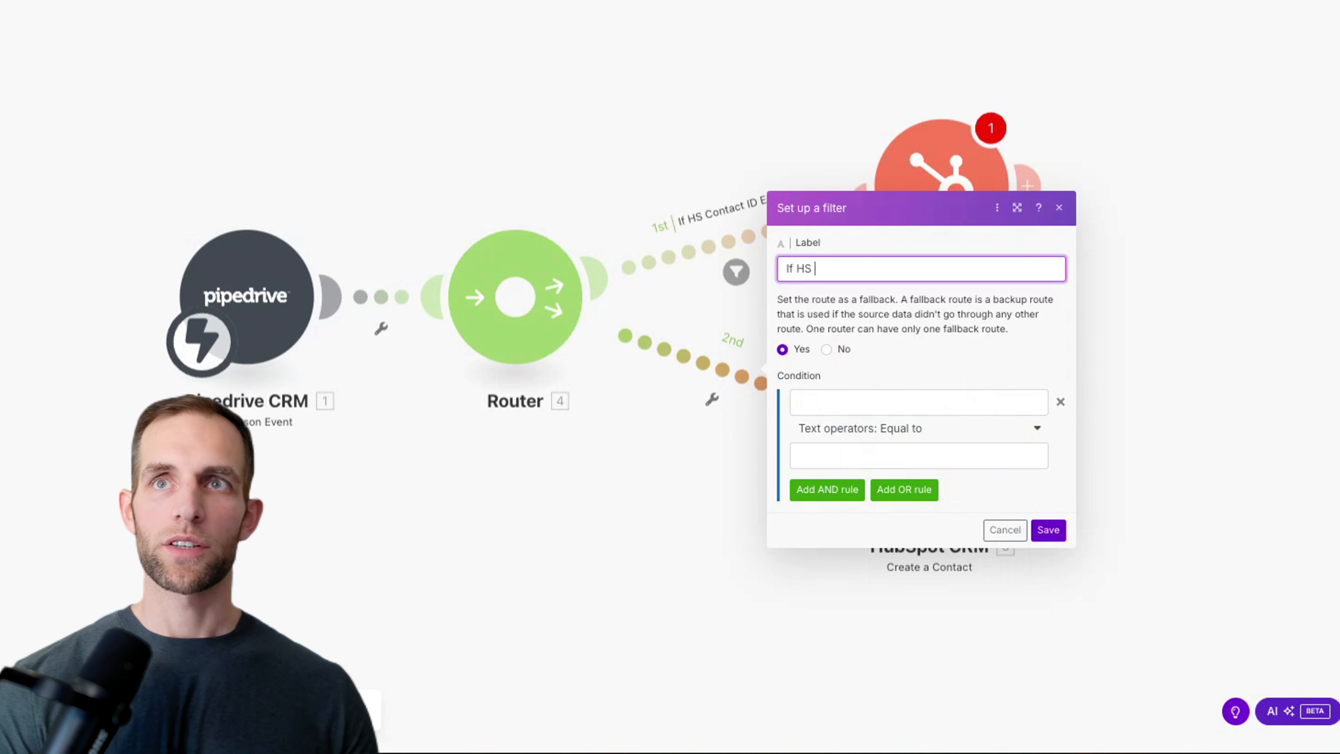
{"action": "type", "text": "Contact ID doesn"}
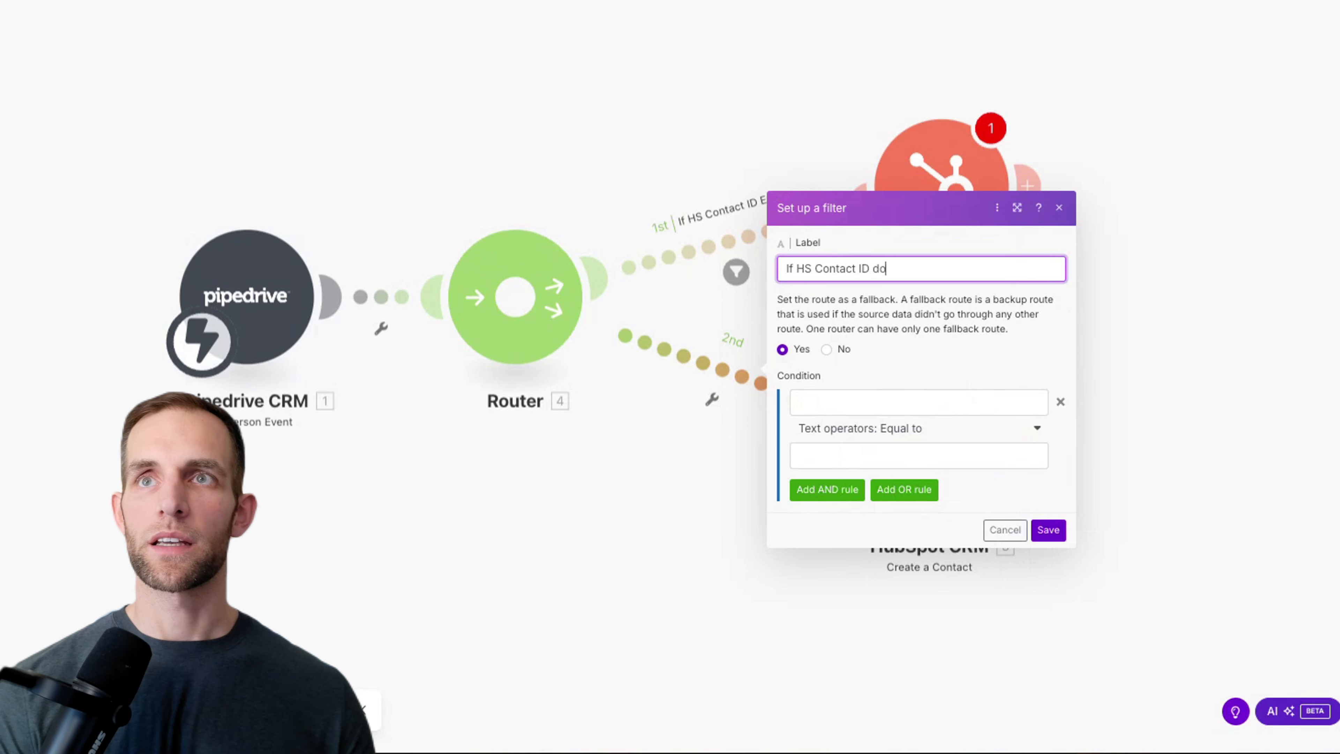
{"action": "key", "text": "BackSpace"}
{"action": "type", "text": "NOT"}
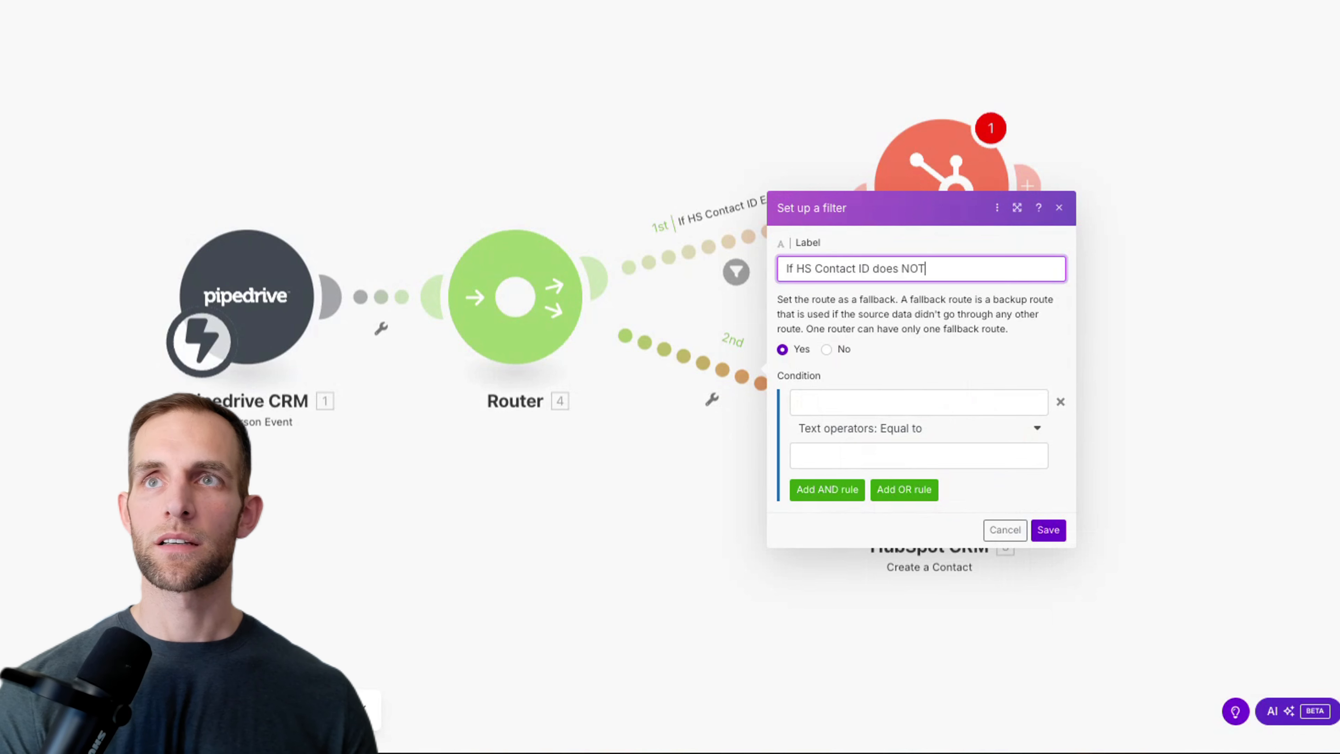
{"action": "type", "text": " exist"}
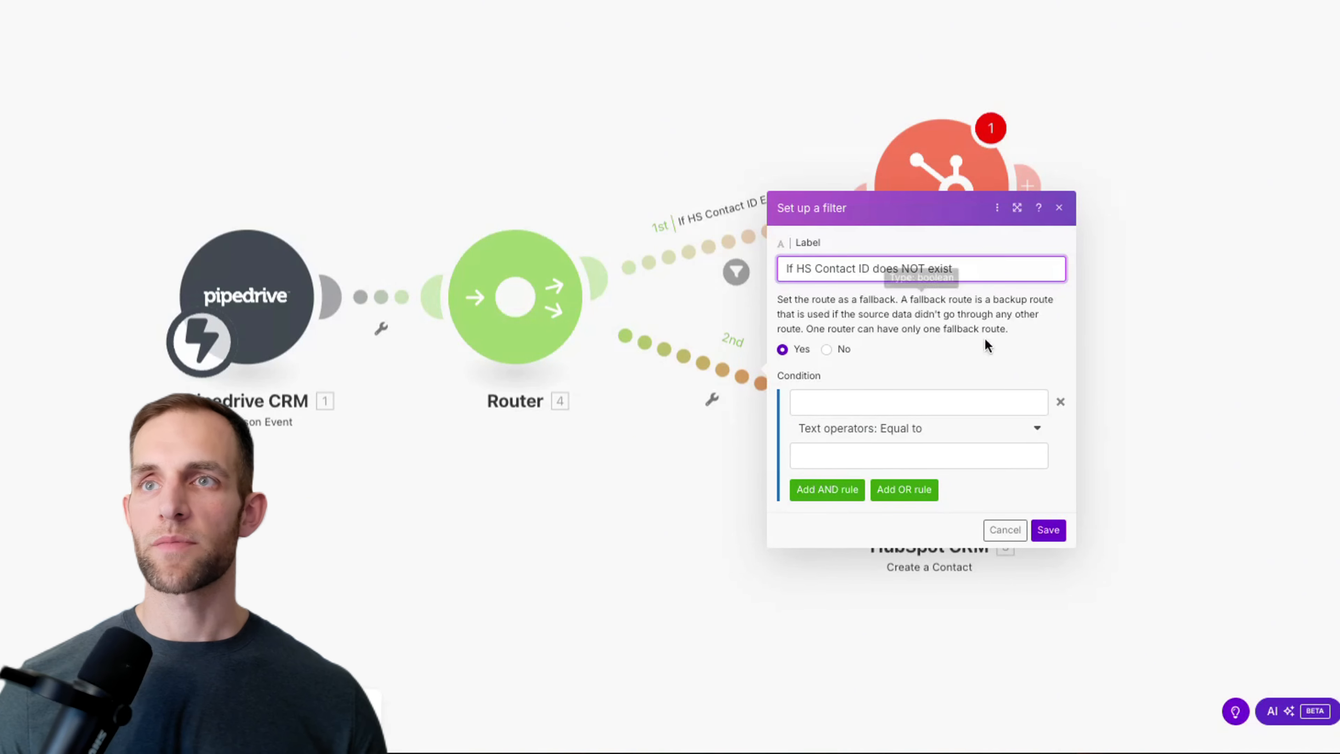
{"action": "left_click", "coordinate": [1048, 529]}
{"action": "left_click_drag", "start_coordinate": [966, 470], "coordinate": [992, 480]}
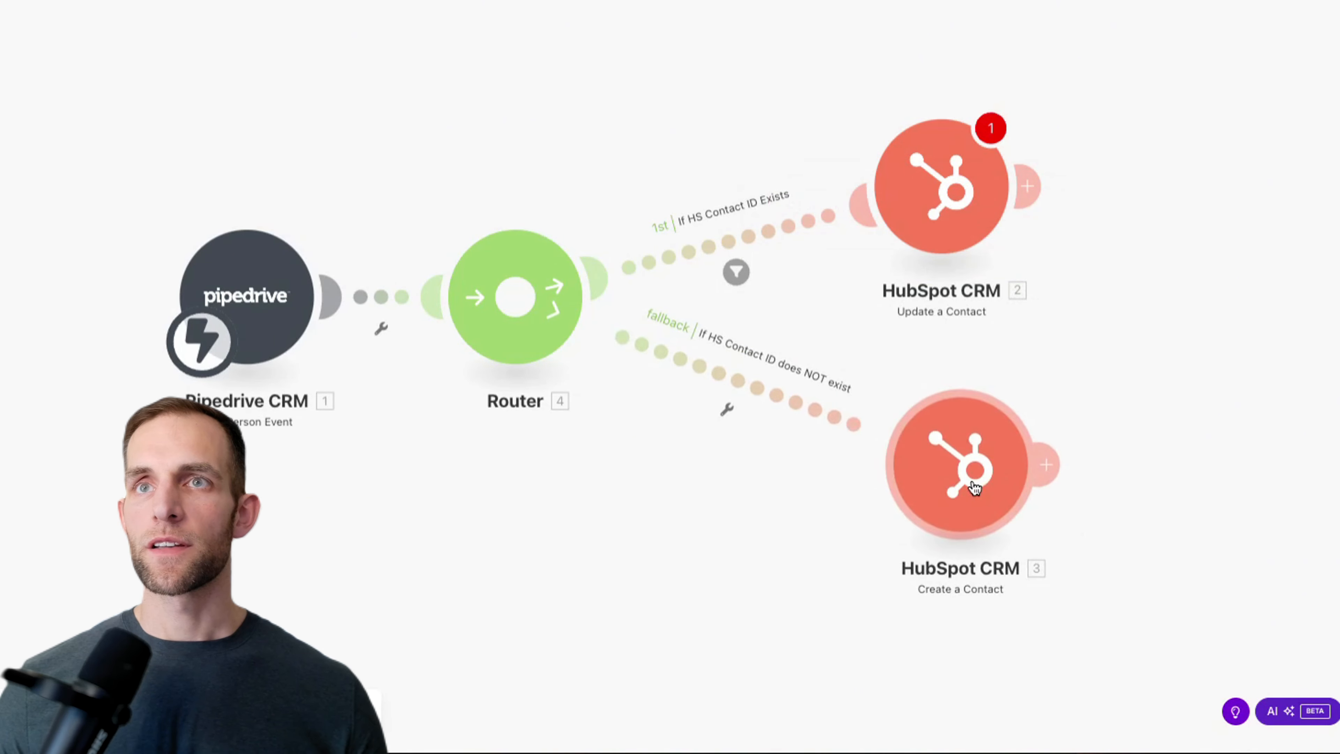
{"action": "left_click_drag", "start_coordinate": [738, 583], "coordinate": [560, 549]}
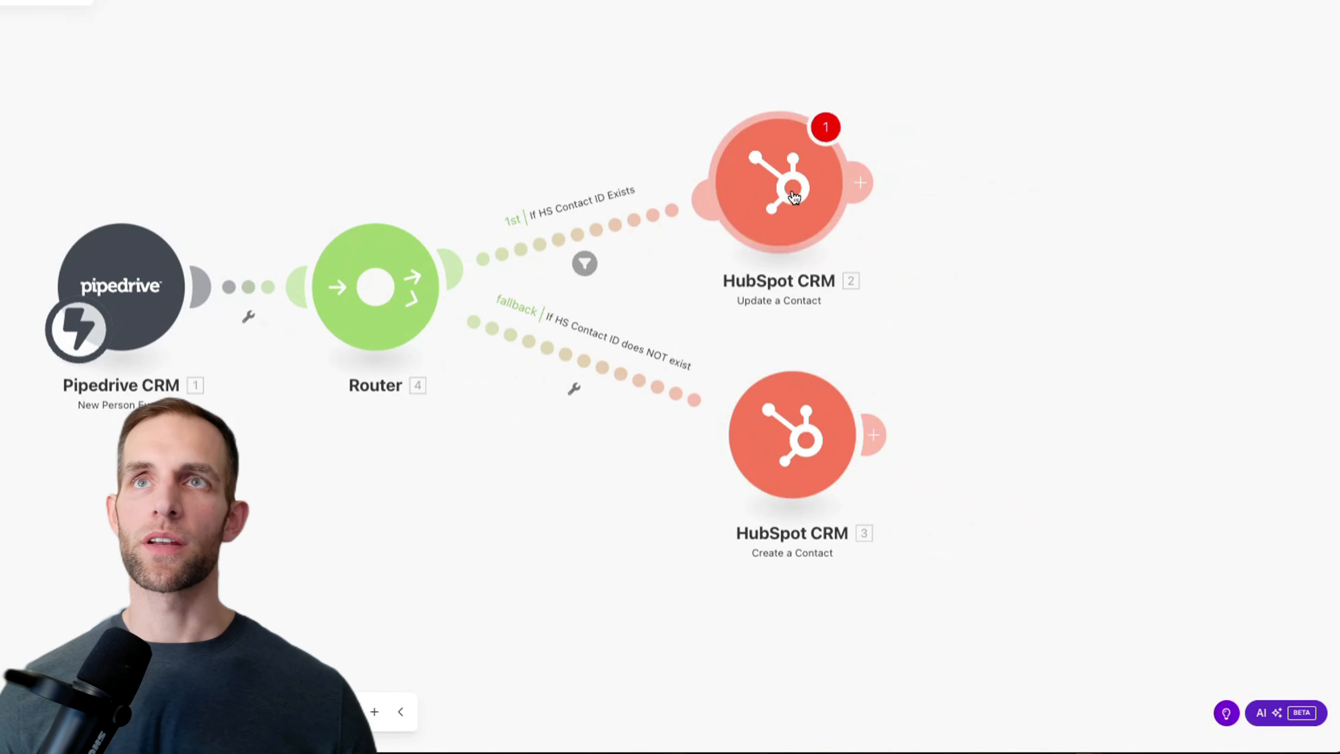
Step: Map Pipedrive's 'HS Contact ID (custom)' into the Update a Contact module's Contact ID field
{"action": "left_click_drag", "start_coordinate": [792, 196], "coordinate": [820, 188]}
{"action": "left_click", "coordinate": [812, 184]}
{"action": "left_click", "coordinate": [1015, 177]}
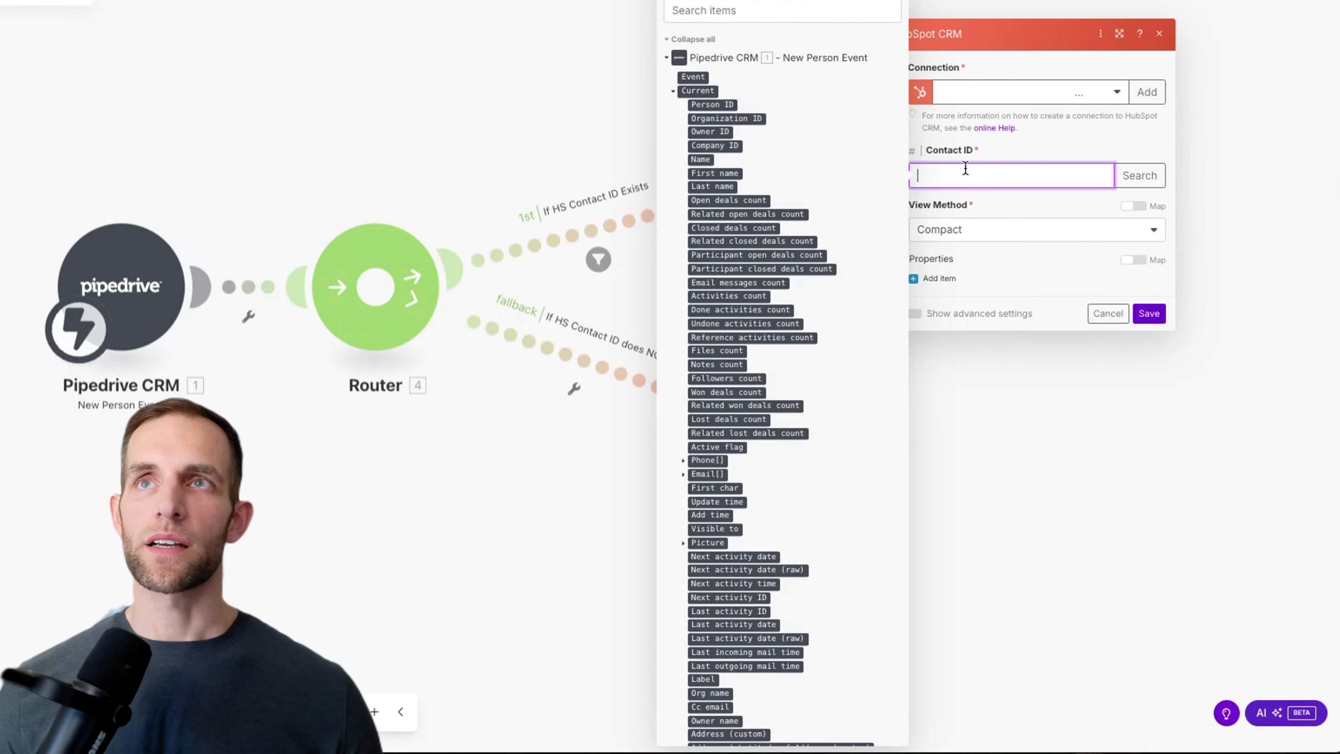
{"action": "left_click", "coordinate": [697, 11]}
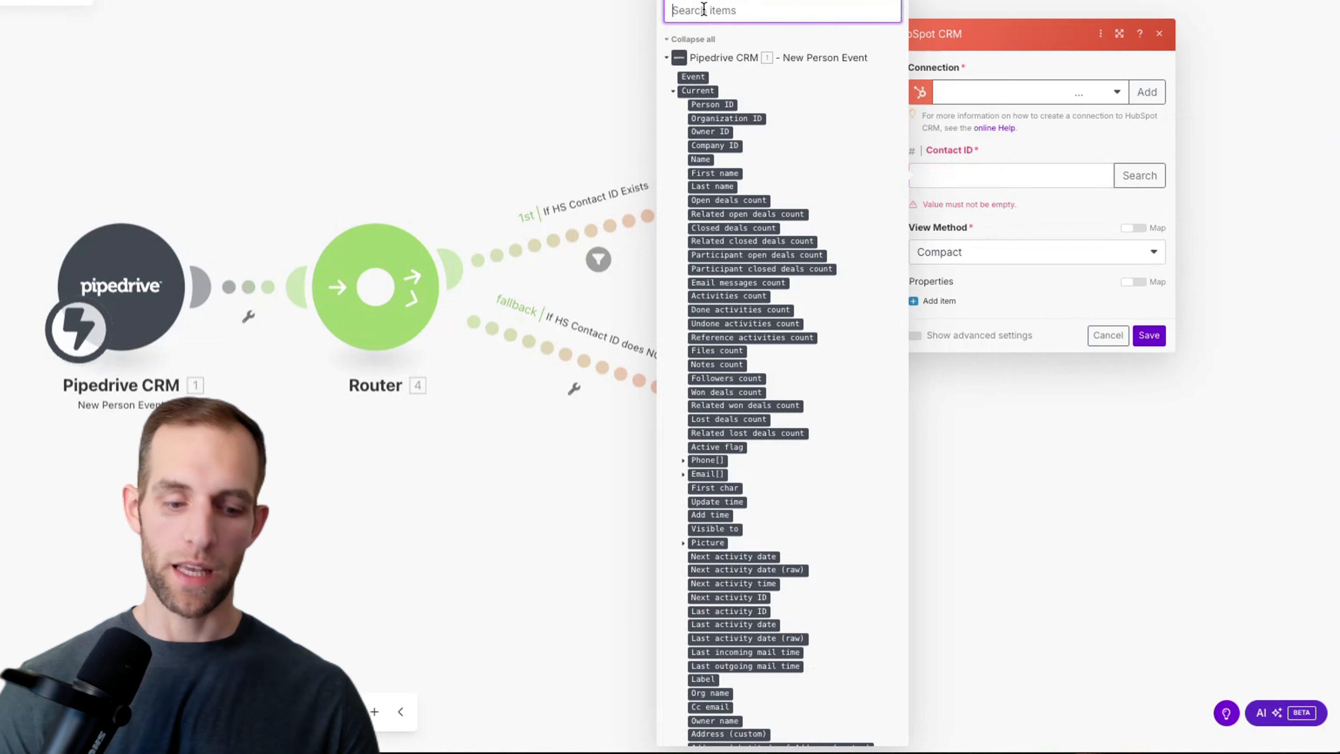
{"action": "type", "text": "hs"}
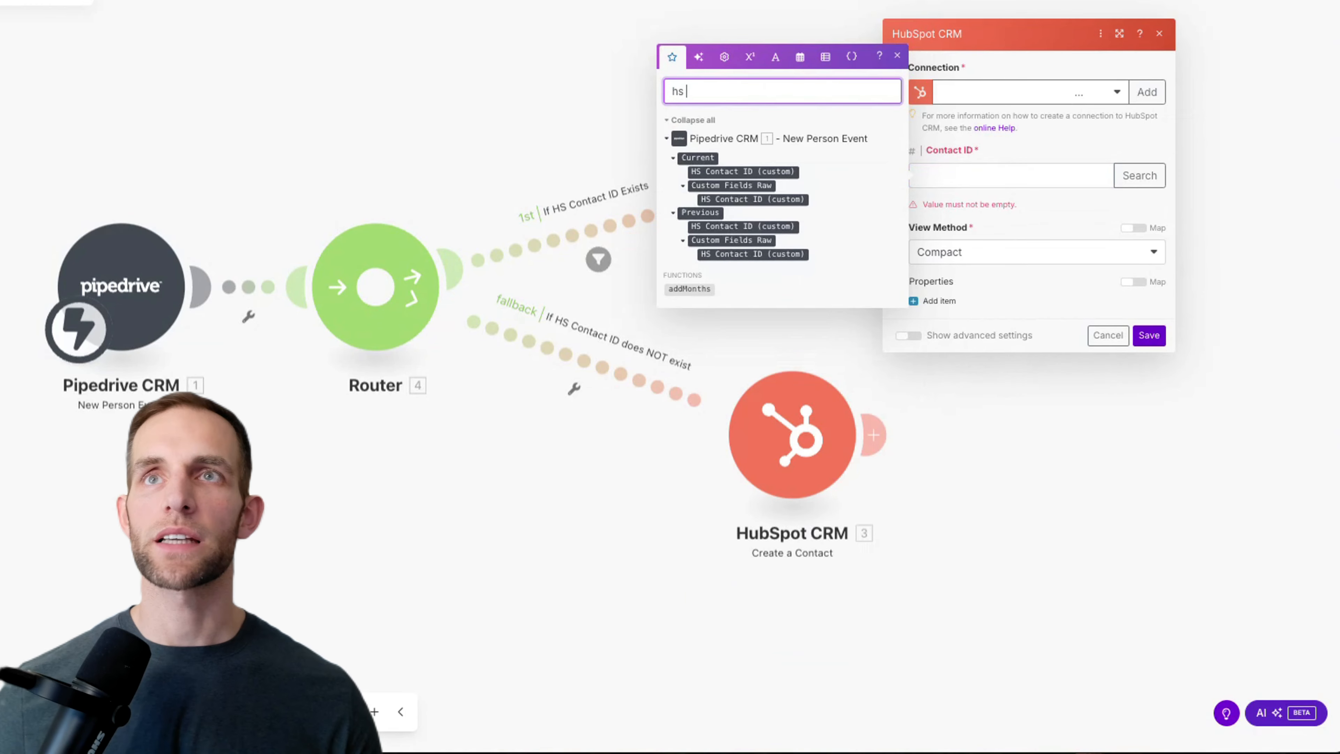
{"action": "left_click_drag", "start_coordinate": [724, 171], "coordinate": [945, 174]}
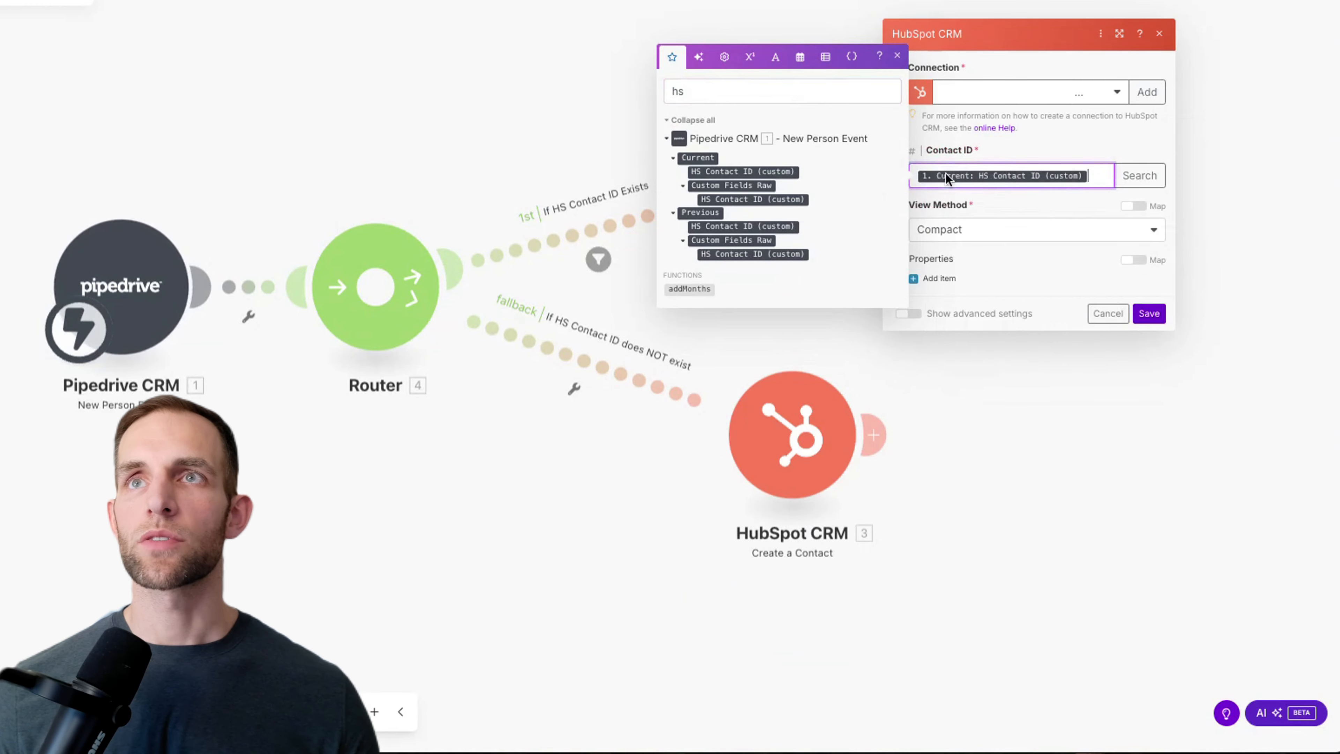
Step: Keep the Compact view method and add a property item, searching its Key for 'first'
{"action": "left_click", "coordinate": [999, 239]}
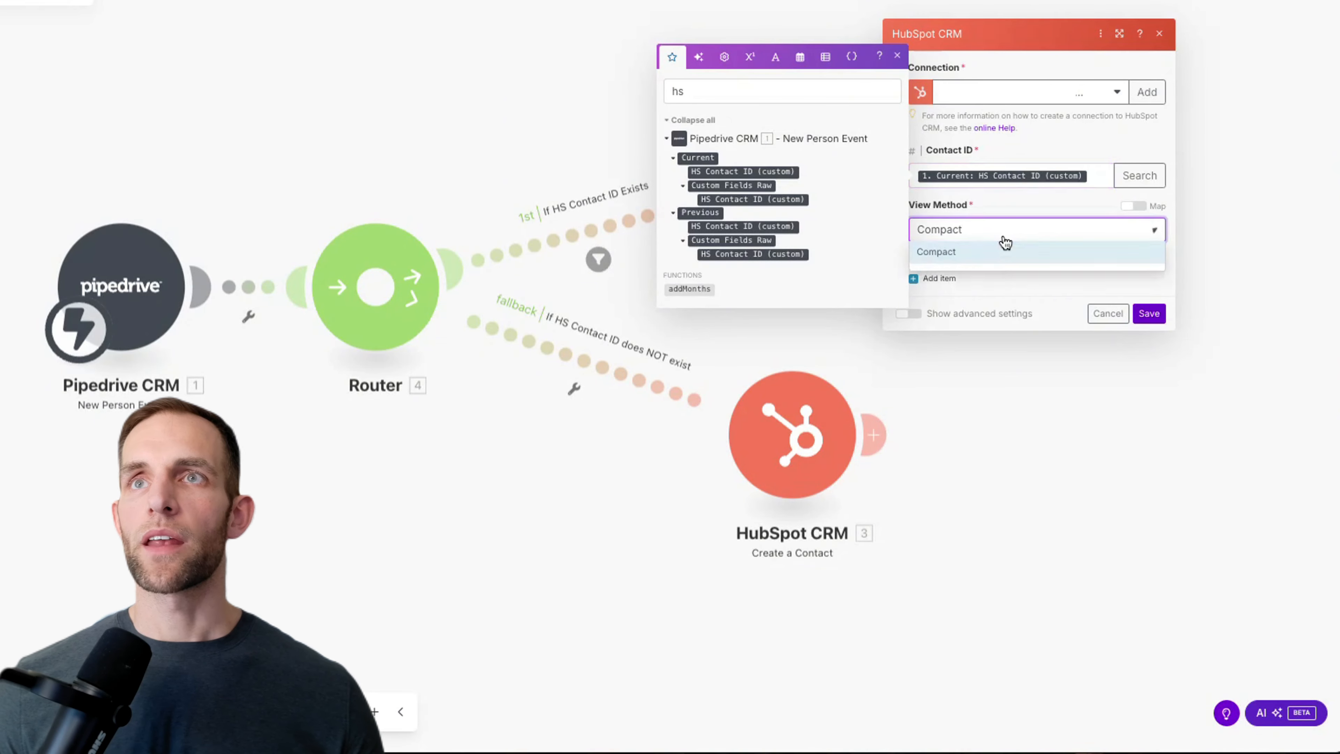
{"action": "left_click", "coordinate": [1006, 212]}
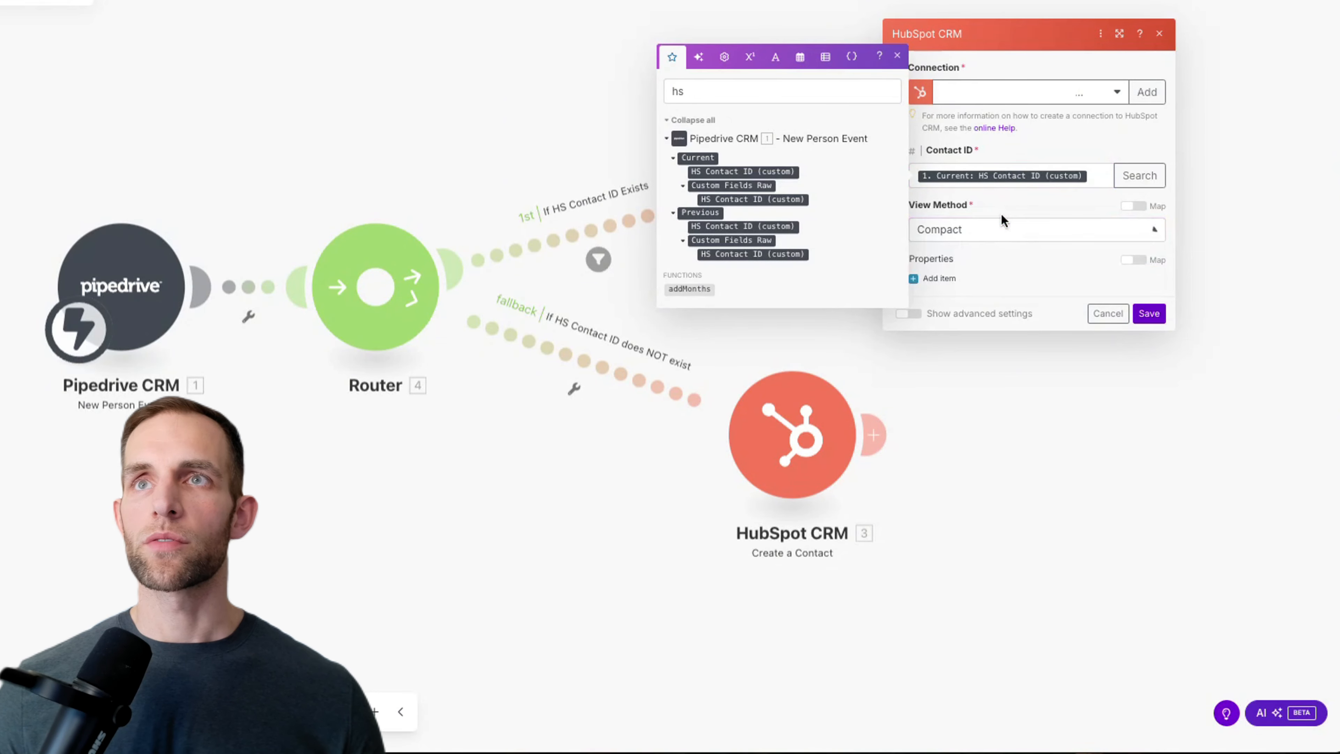
{"action": "left_click", "coordinate": [948, 283]}
{"action": "left_click", "coordinate": [994, 315]}
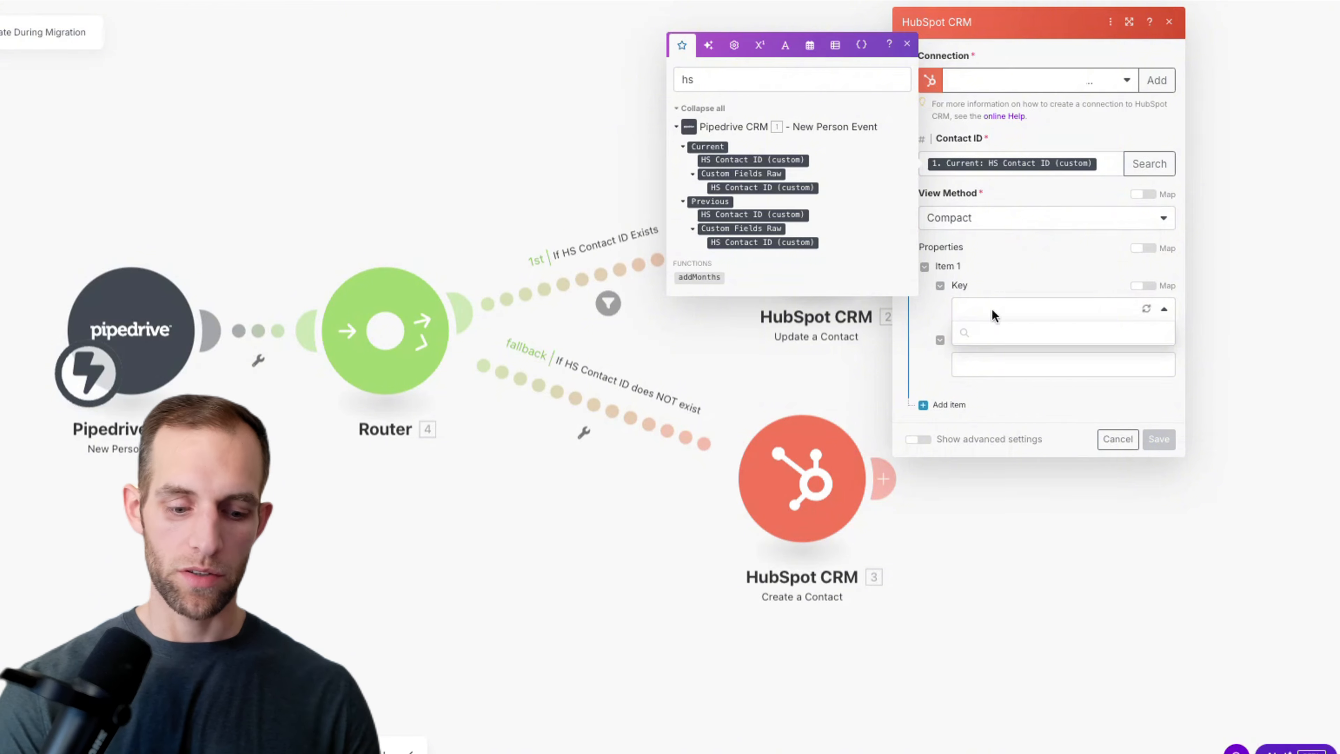
{"action": "type", "text": "first"}
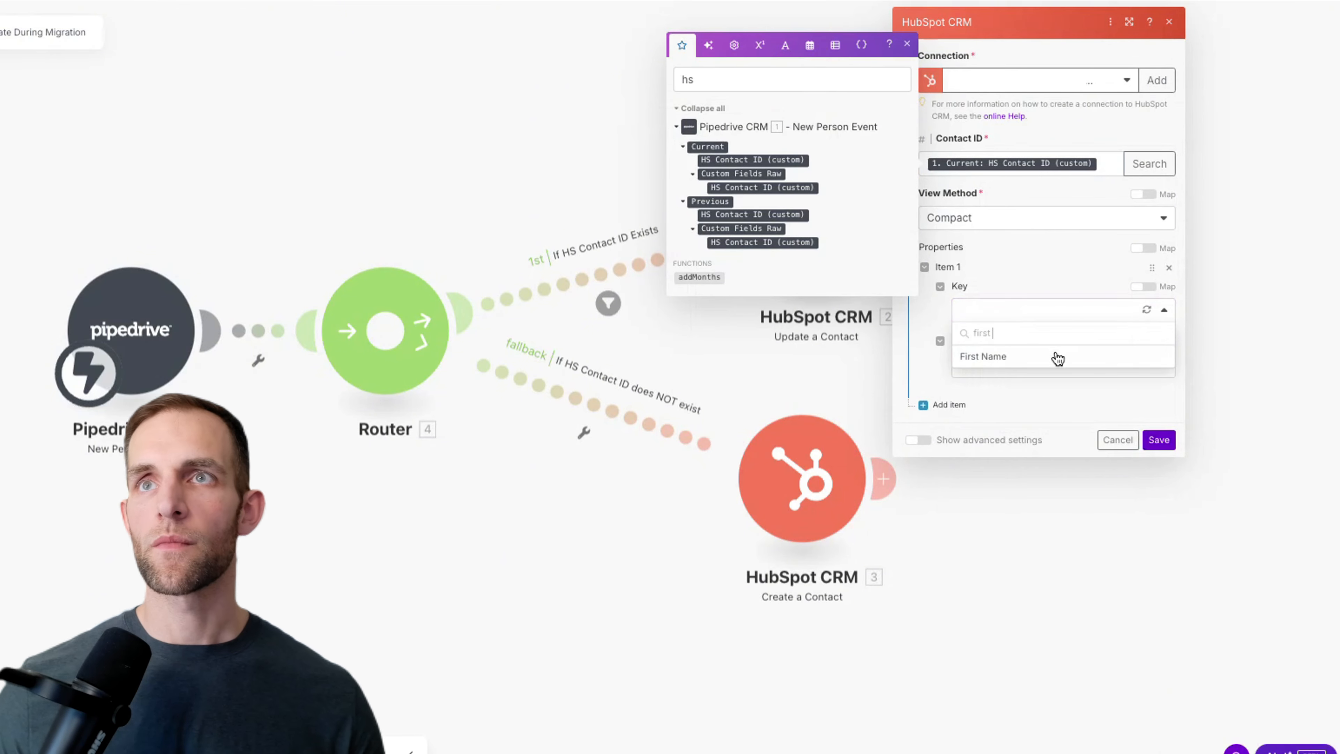
Step: Set item 1 to First Name, mapped to the Pipedrive person's current First name
{"action": "left_click", "coordinate": [1022, 357]}
{"action": "left_click", "coordinate": [989, 364]}
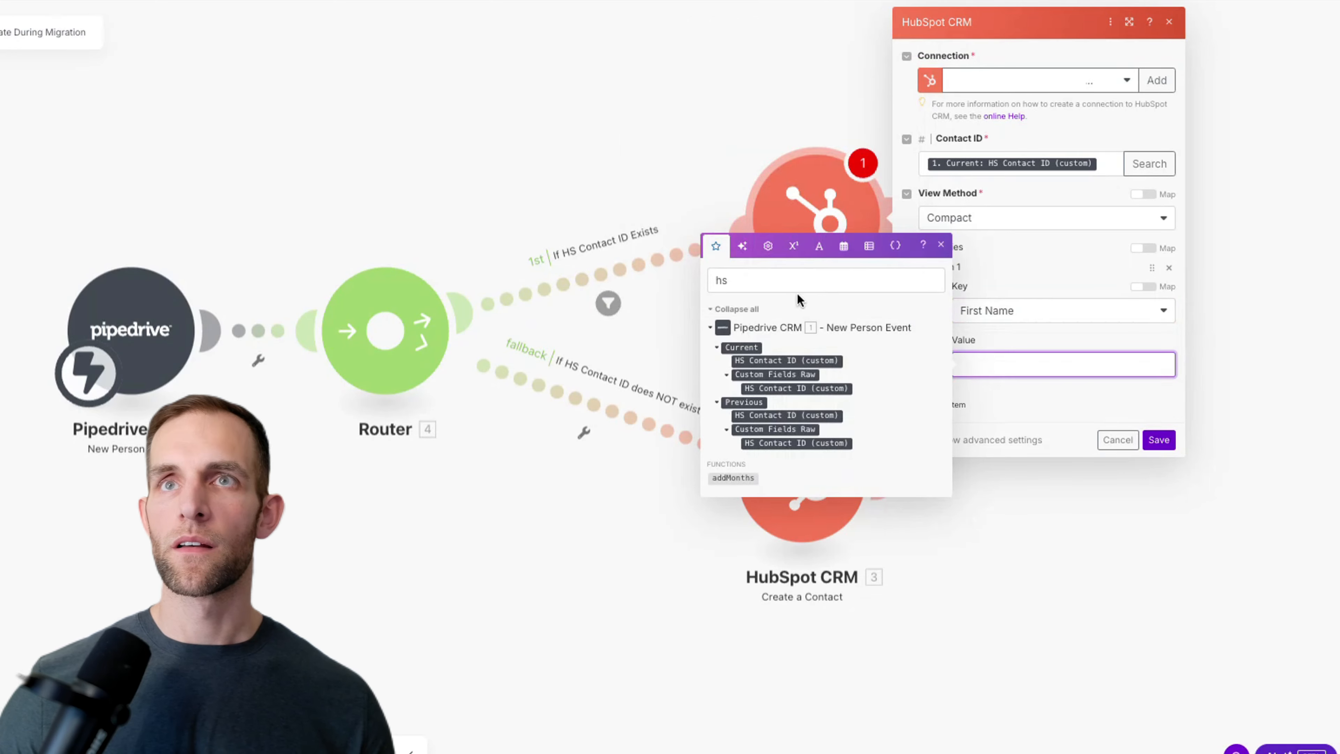
{"action": "left_click", "coordinate": [775, 277]}
{"action": "type", "text": "first name"}
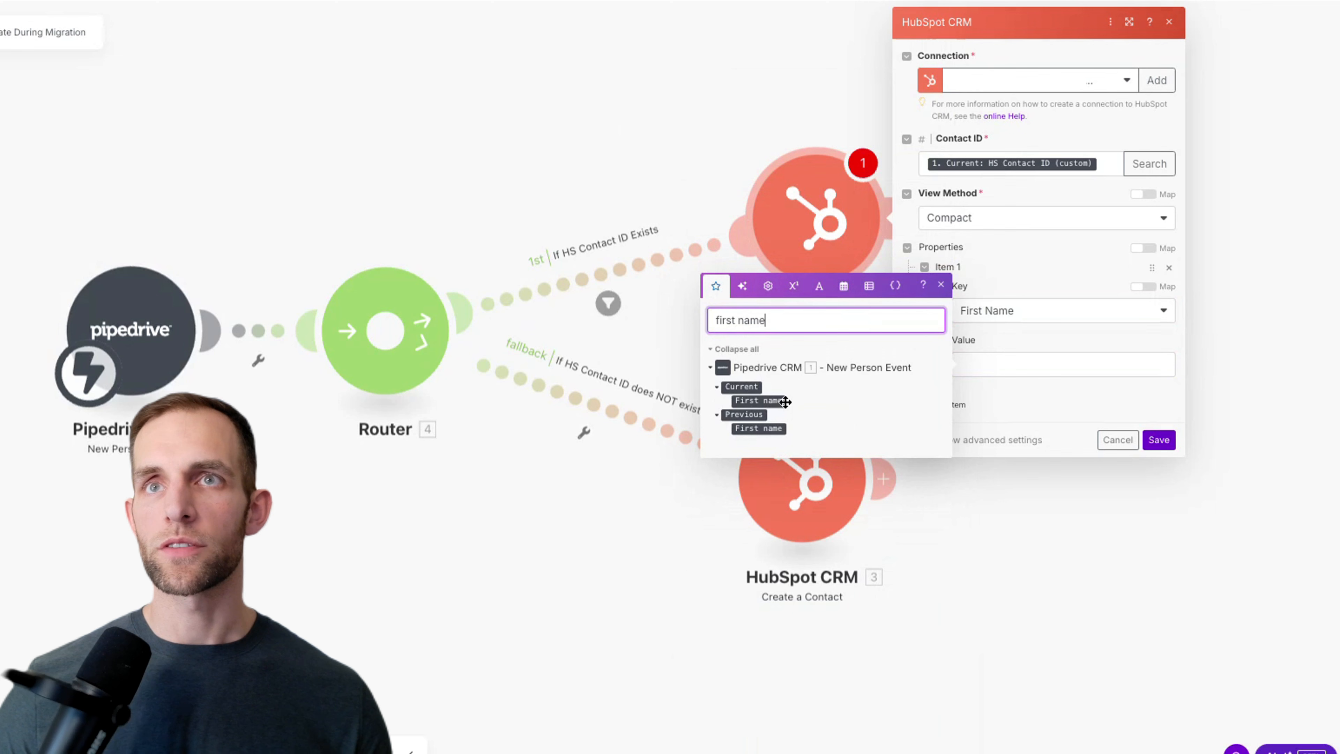
{"action": "left_click", "coordinate": [979, 366]}
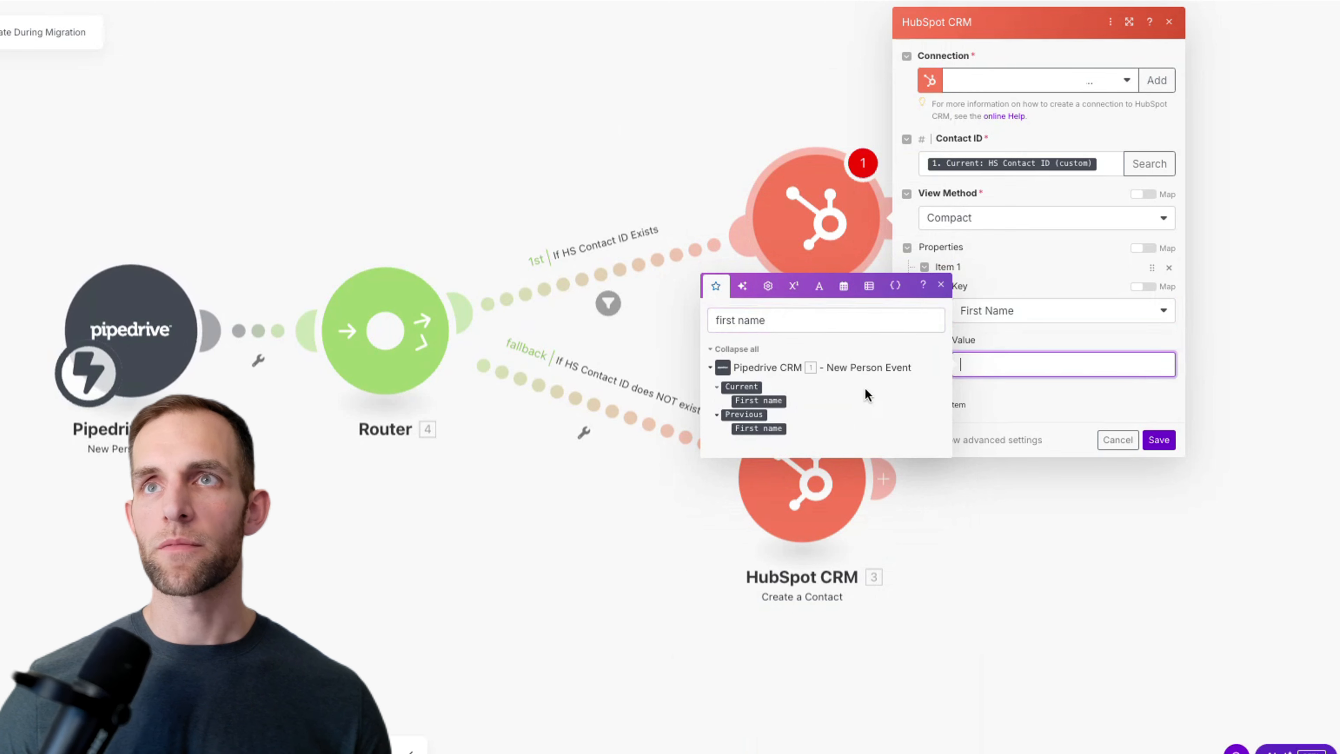
{"action": "left_click", "coordinate": [757, 401]}
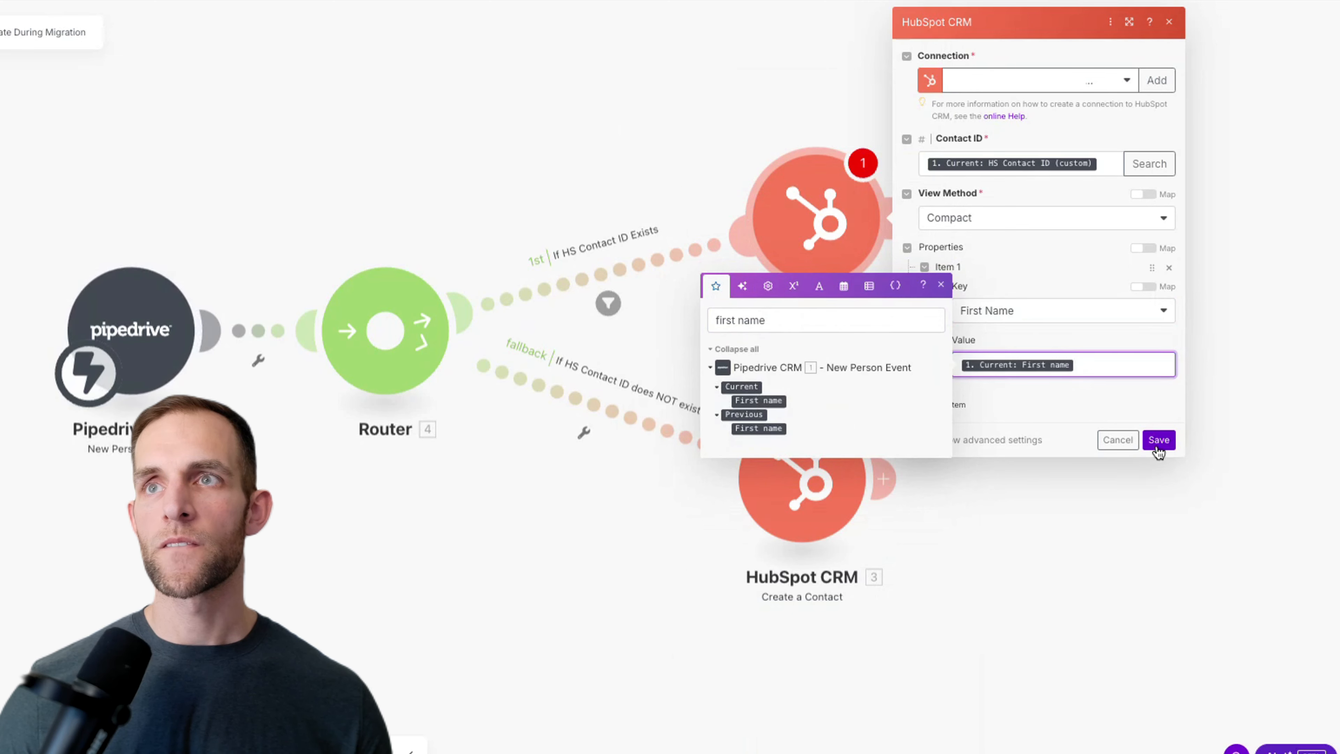
{"action": "left_click", "coordinate": [1059, 400]}
Step: Add item 2 as Last Name, mapped to the person's current Last name
{"action": "left_click", "coordinate": [966, 405]}
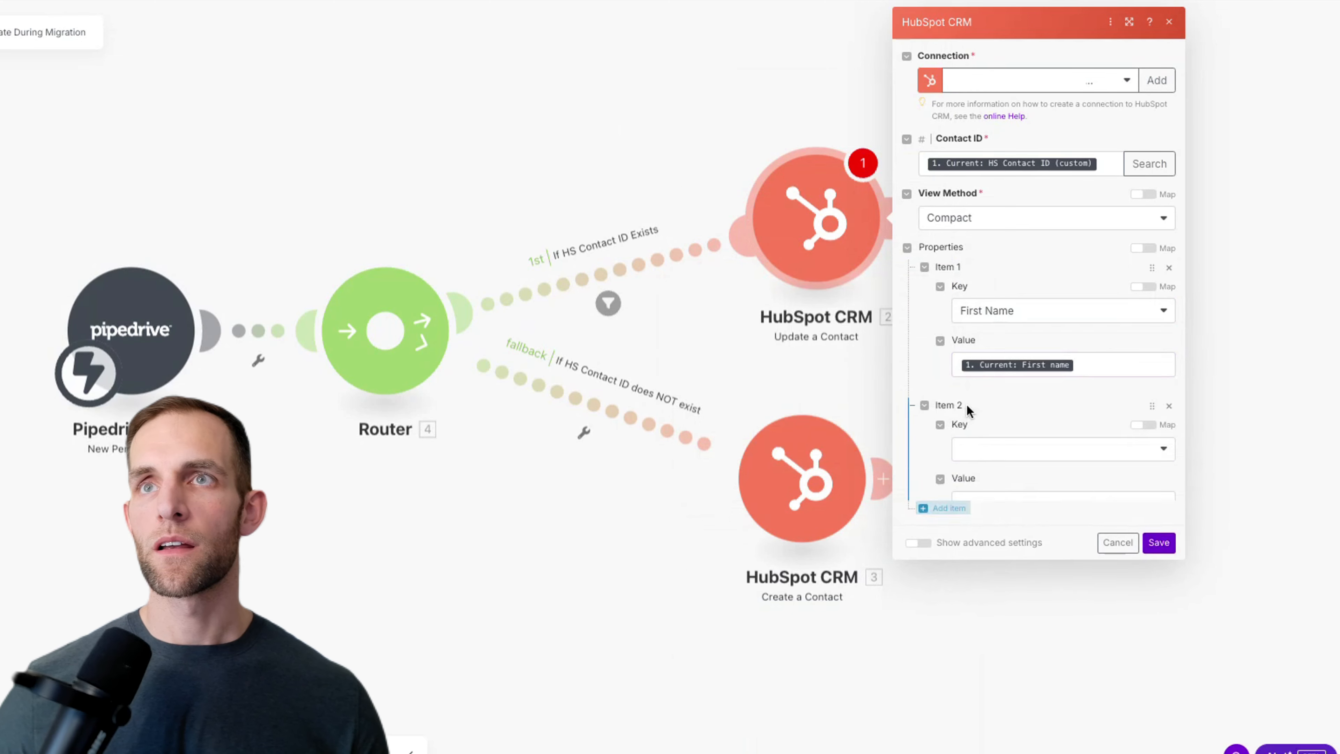
{"action": "left_click", "coordinate": [979, 448]}
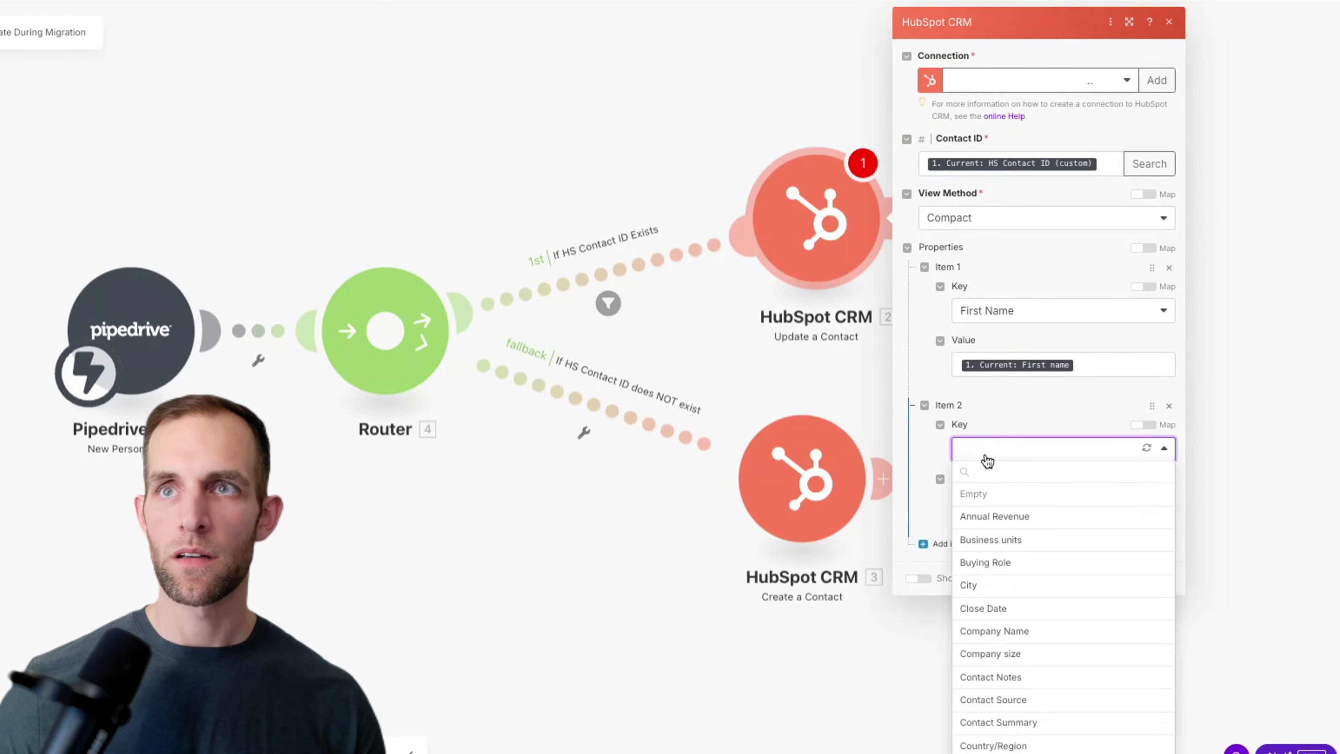
{"action": "left_click", "coordinate": [985, 471]}
{"action": "type", "text": "last na"}
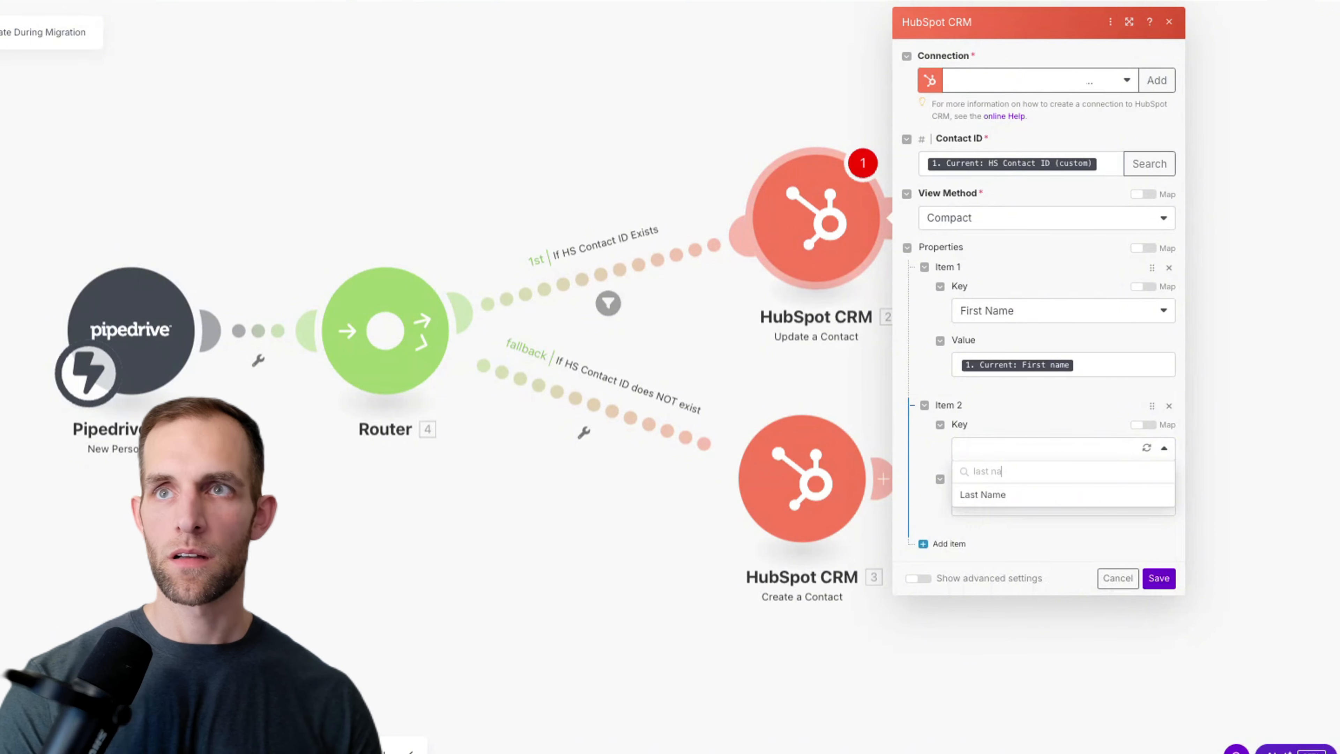
{"action": "left_click", "coordinate": [1007, 504]}
{"action": "left_click", "coordinate": [988, 505]}
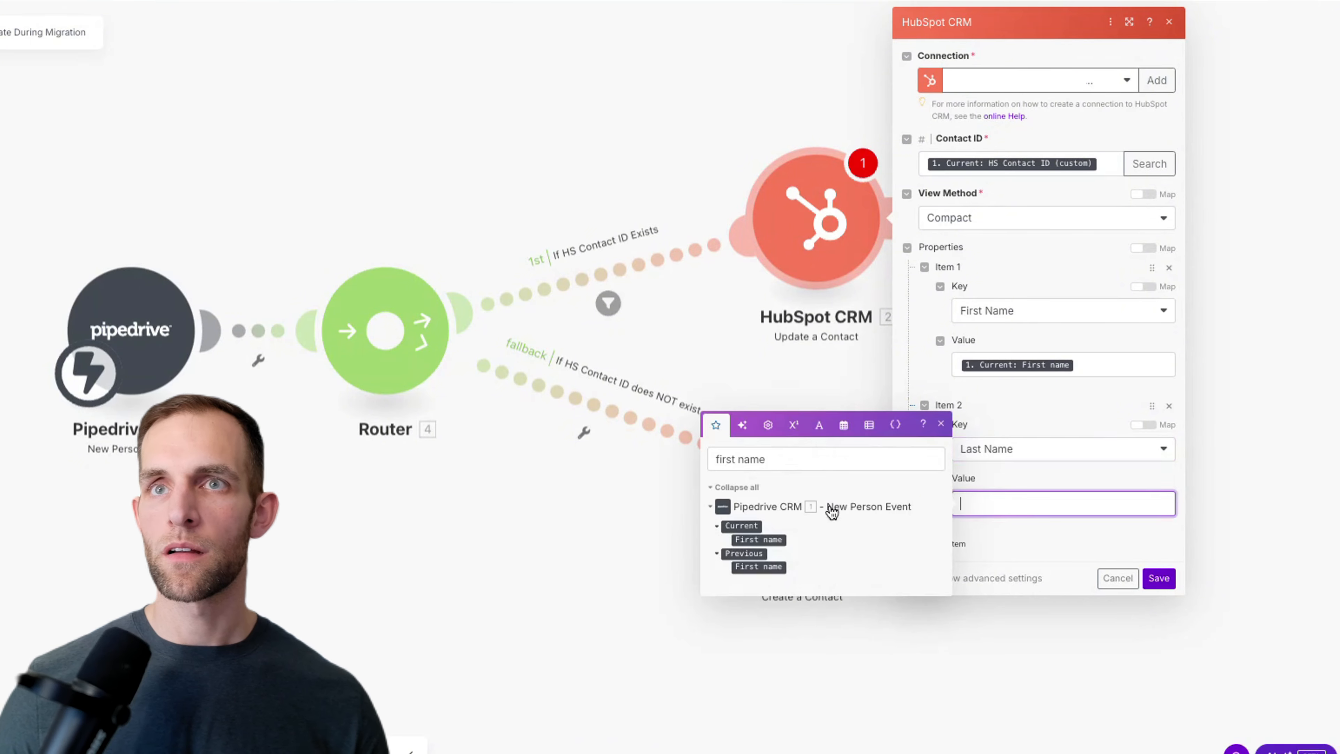
{"action": "double_click", "coordinate": [775, 460]}
{"action": "type", "text": "last nam"}
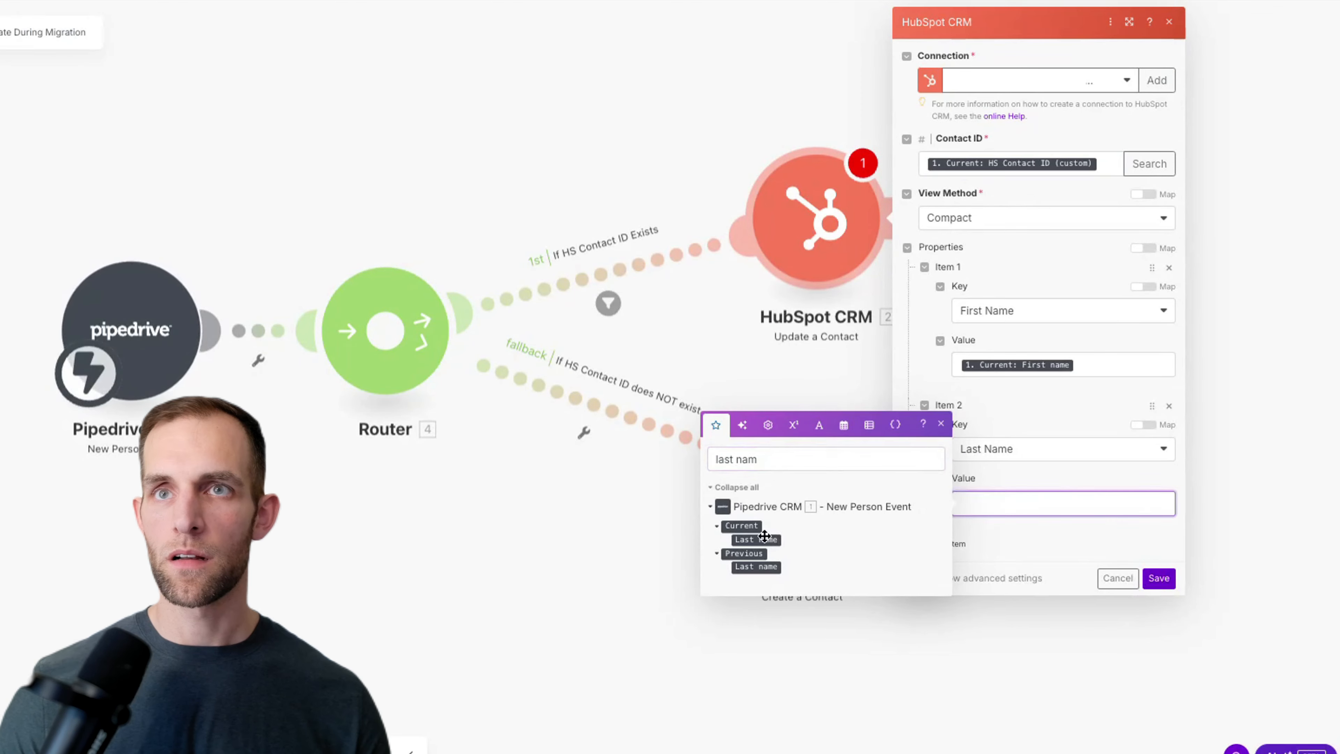
{"action": "left_click", "coordinate": [756, 539]}
Step: Add item 3 and set its HubSpot property to Email
{"action": "left_click", "coordinate": [934, 543]}
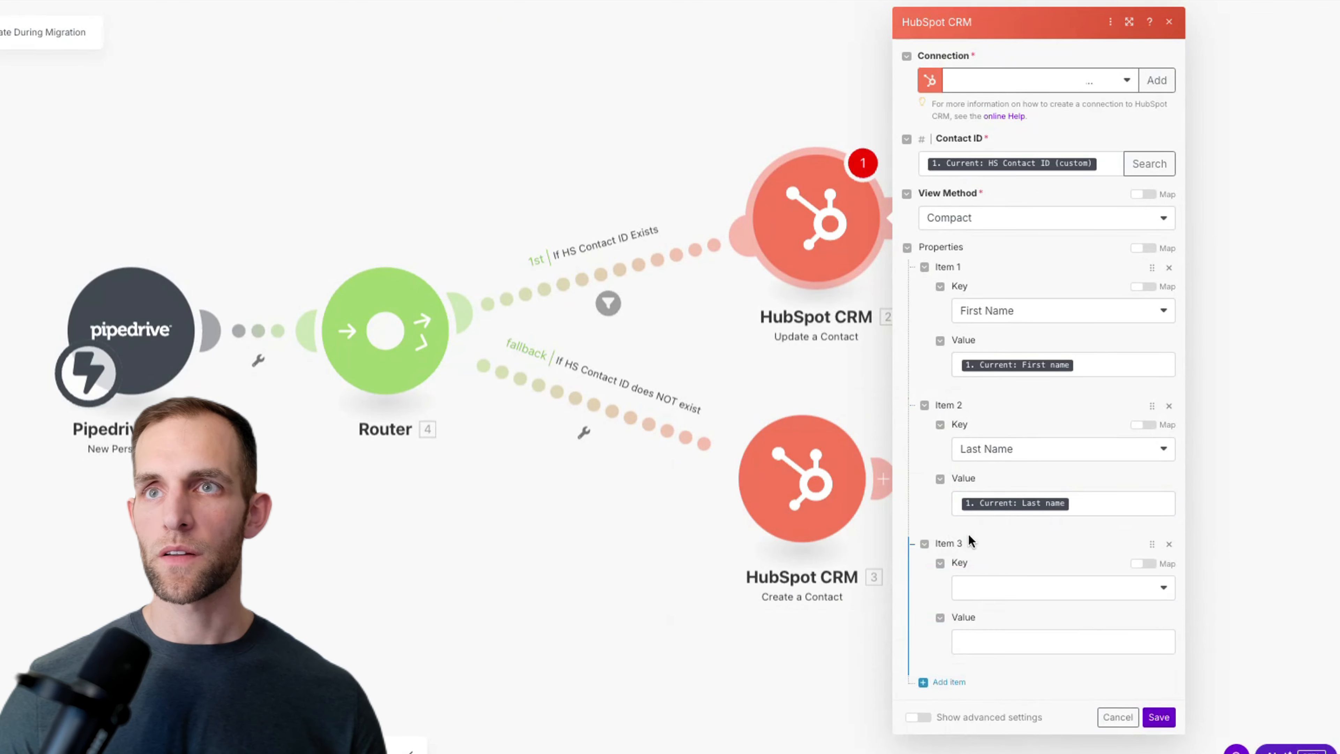
{"action": "left_click", "coordinate": [984, 590]}
{"action": "type", "text": "email"}
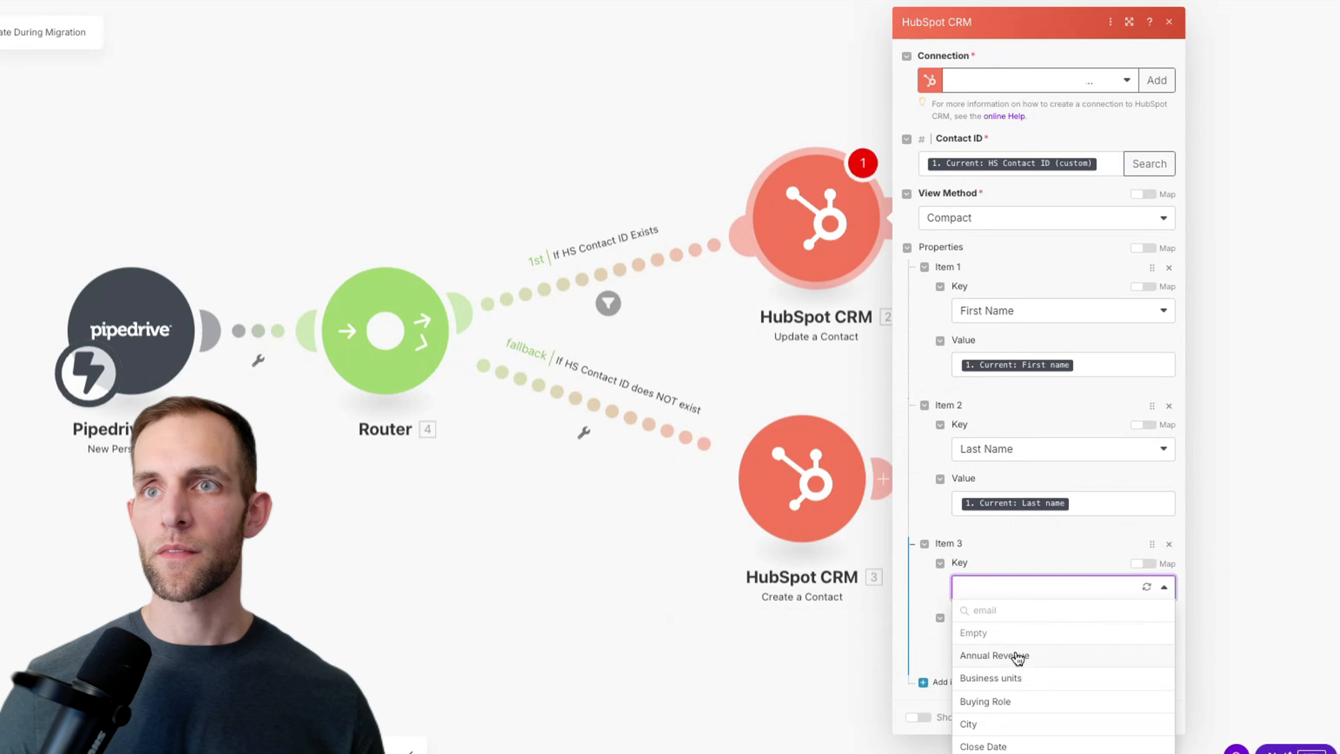
{"action": "left_click", "coordinate": [1018, 610]}
{"action": "type", "text": "email"}
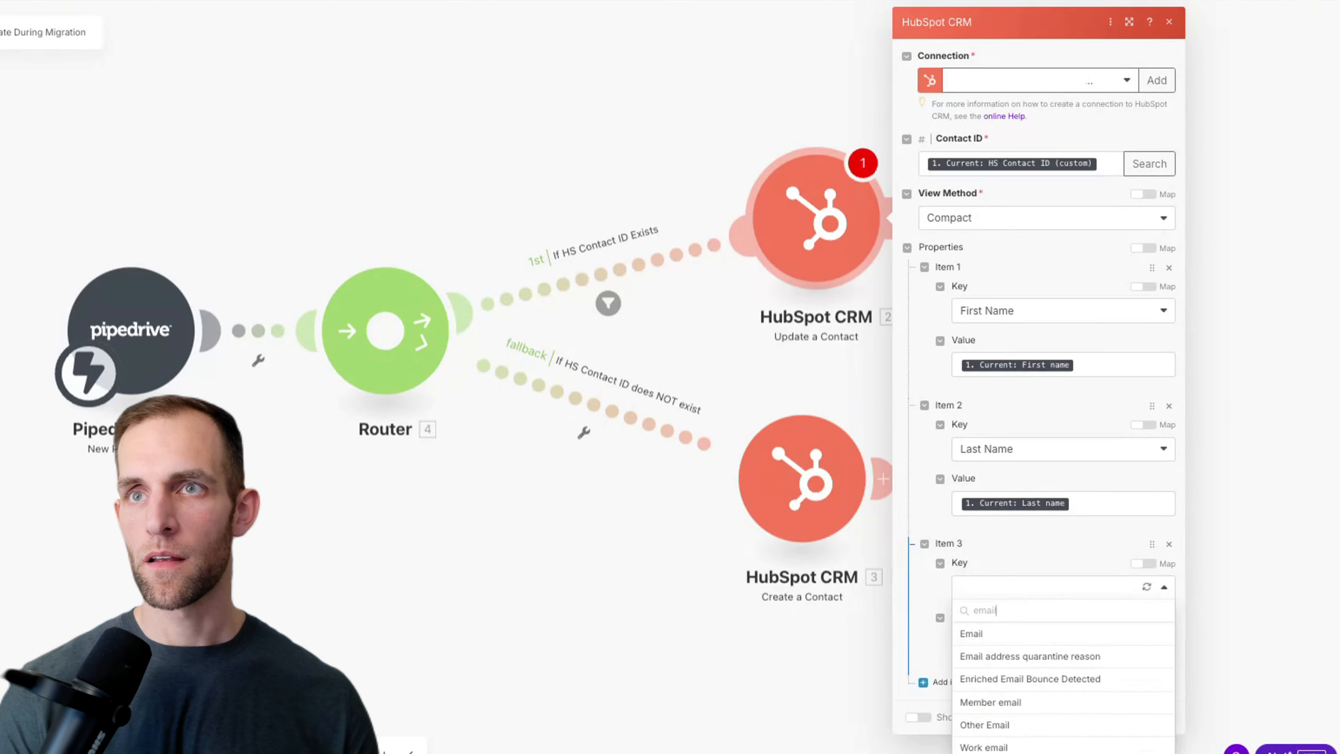
{"action": "key", "text": "Escape"}
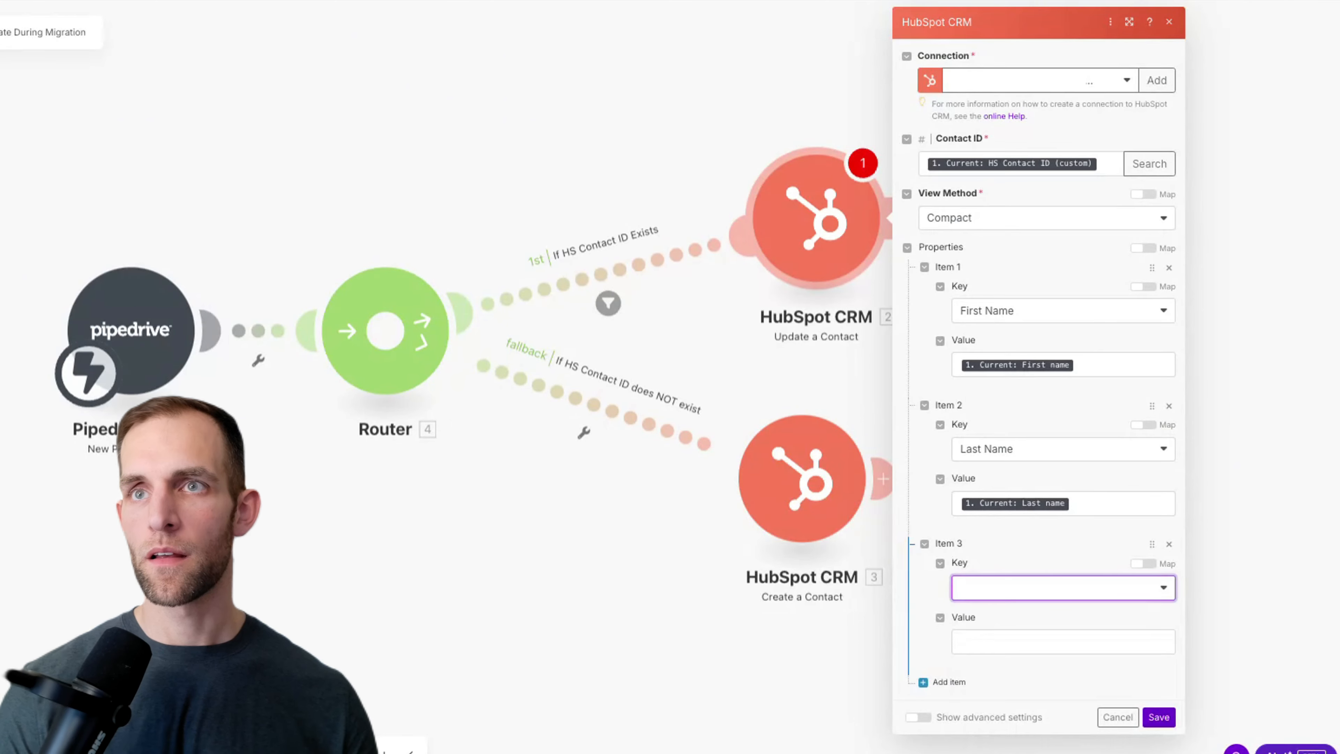
{"action": "left_click", "coordinate": [1018, 592]}
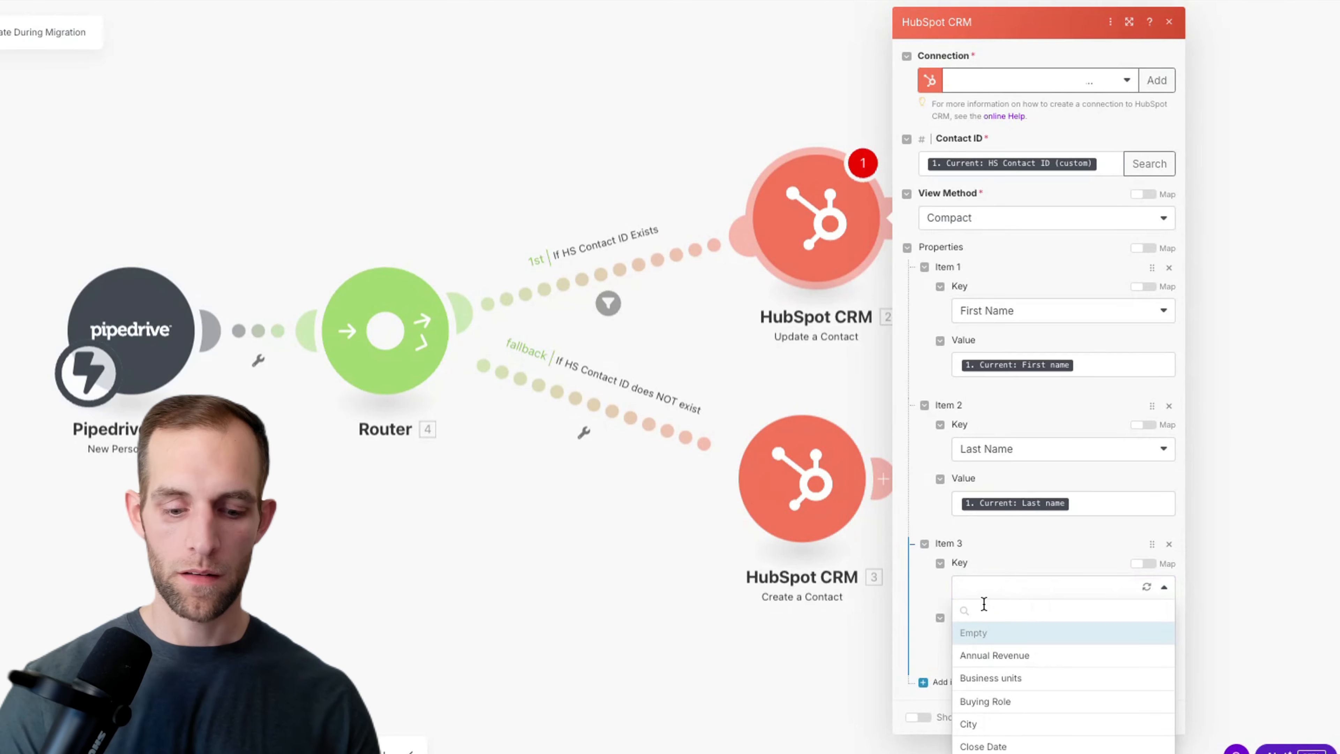
{"action": "type", "text": "email"}
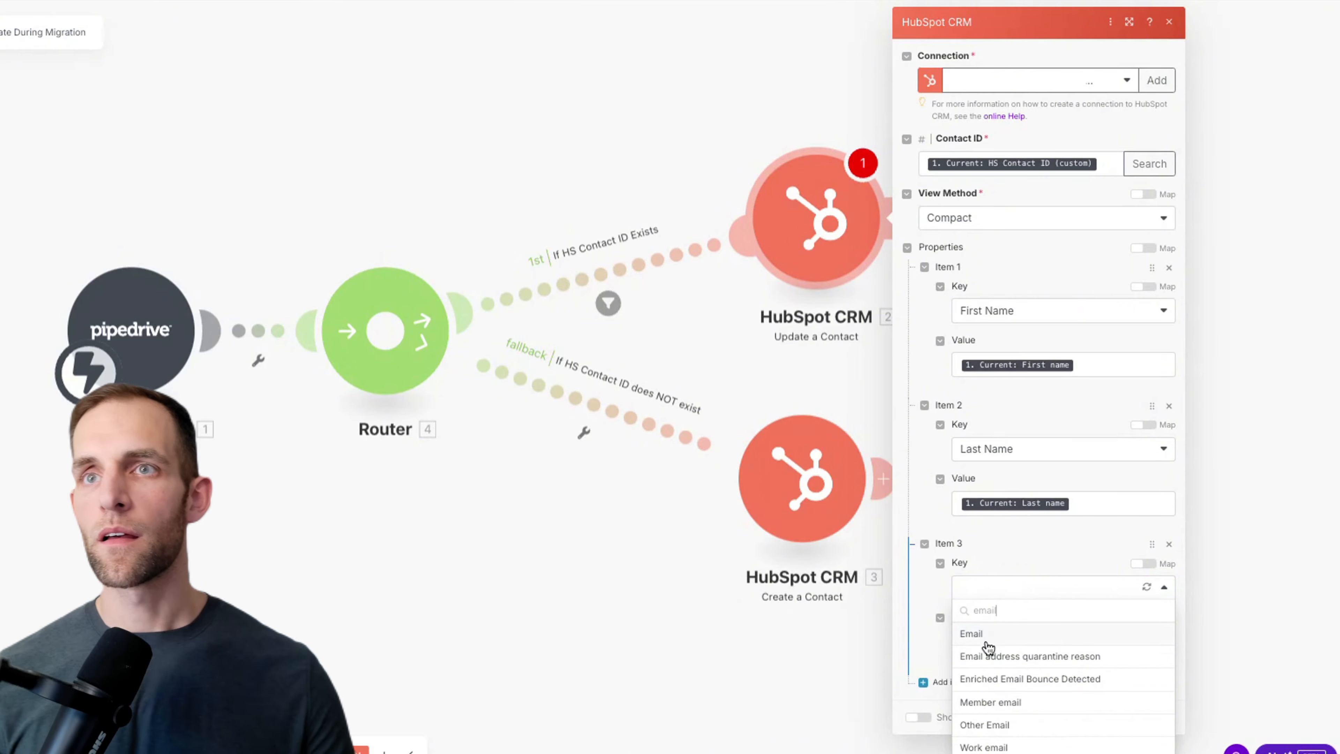
{"action": "left_click", "coordinate": [975, 633]}
Step: Map the Pipedrive person's email value into item 3 inside an ifempty( function
{"action": "left_click", "coordinate": [989, 640]}
{"action": "type", "text": "last nam"}
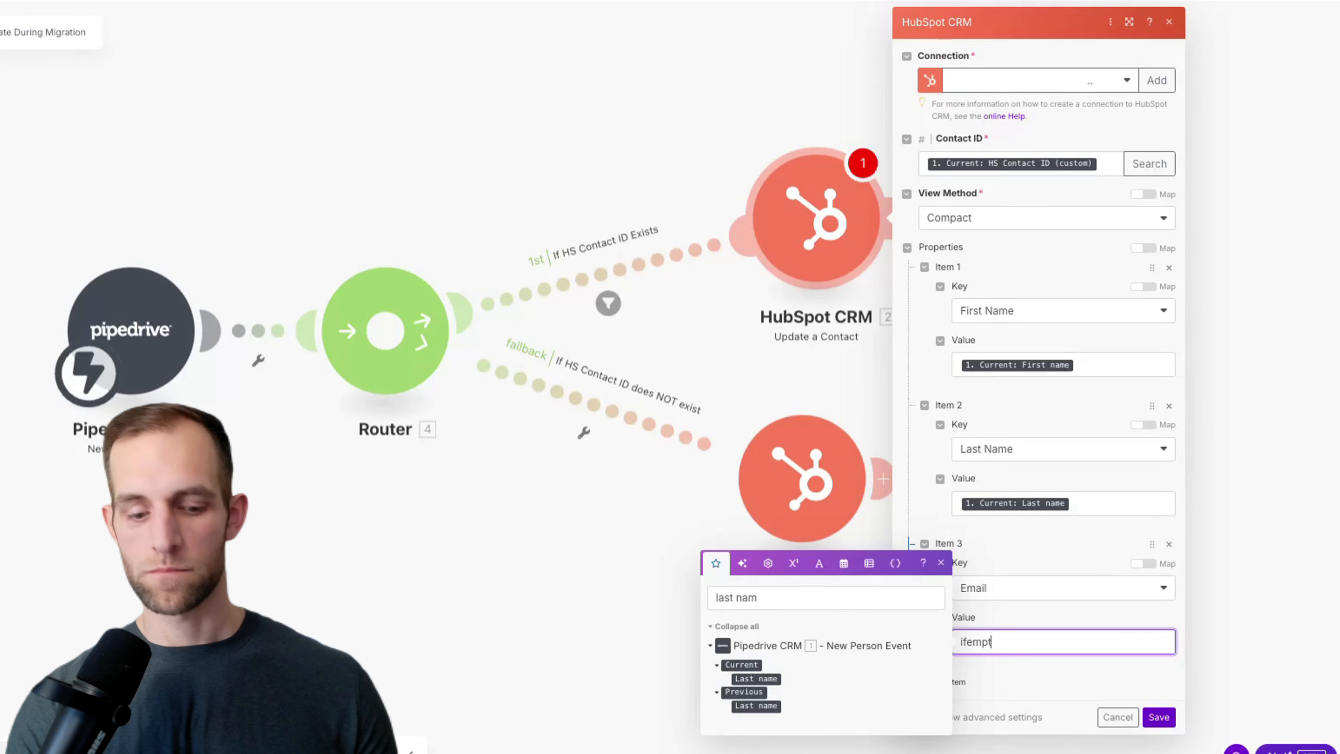
{"action": "type", "text": "ifempty("}
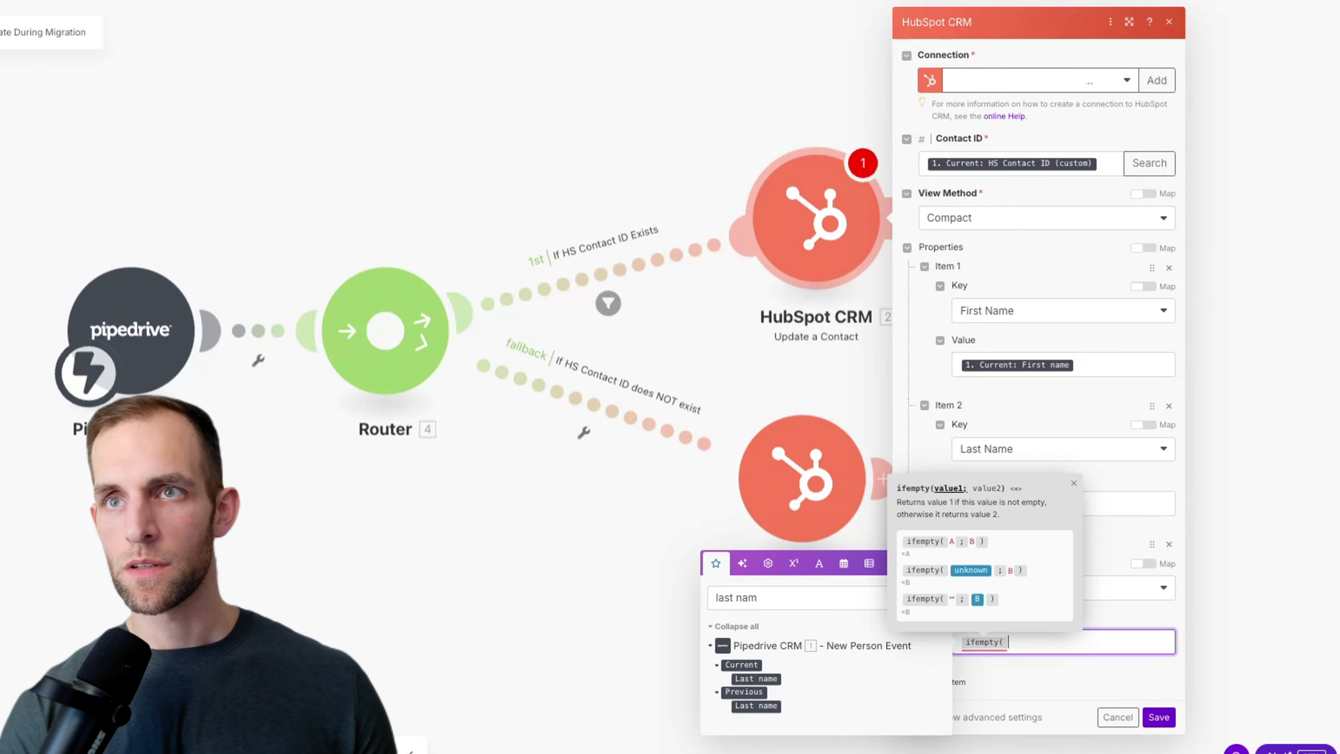
{"action": "left_click", "coordinate": [797, 593]}
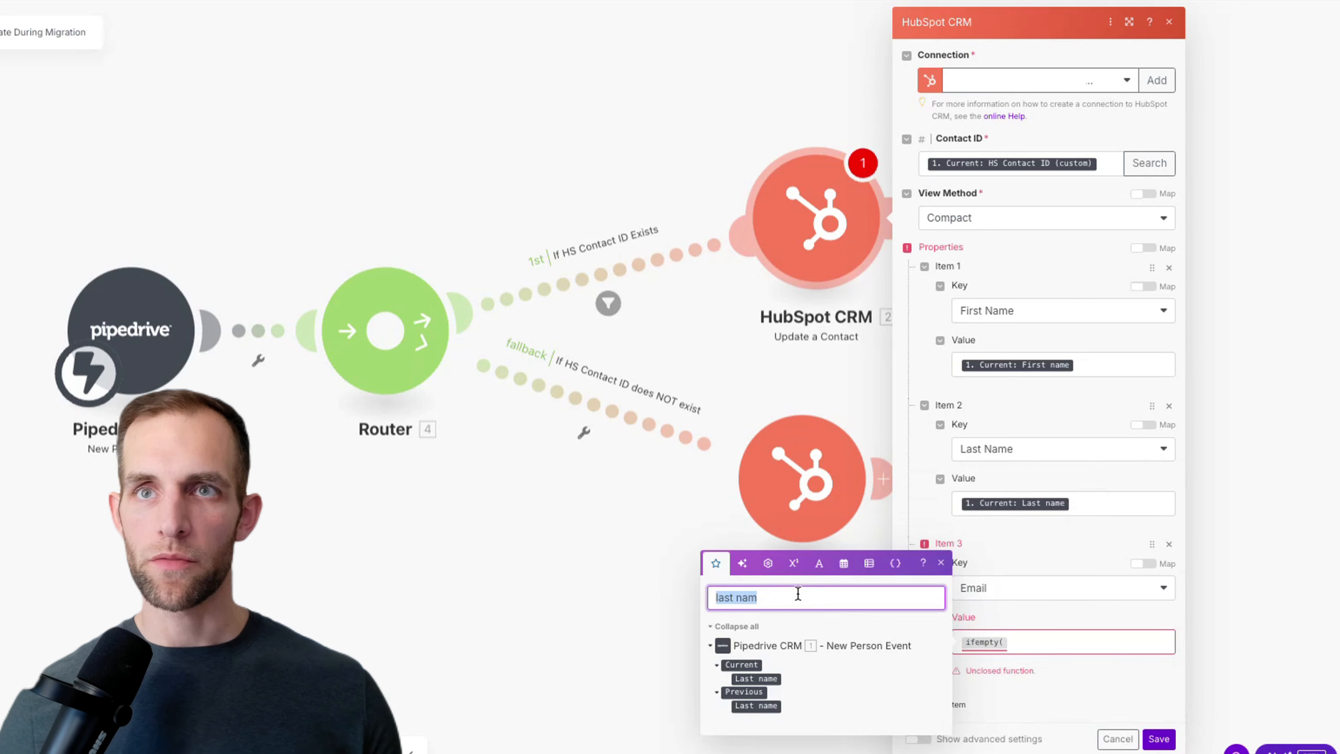
{"action": "type", "text": "email"}
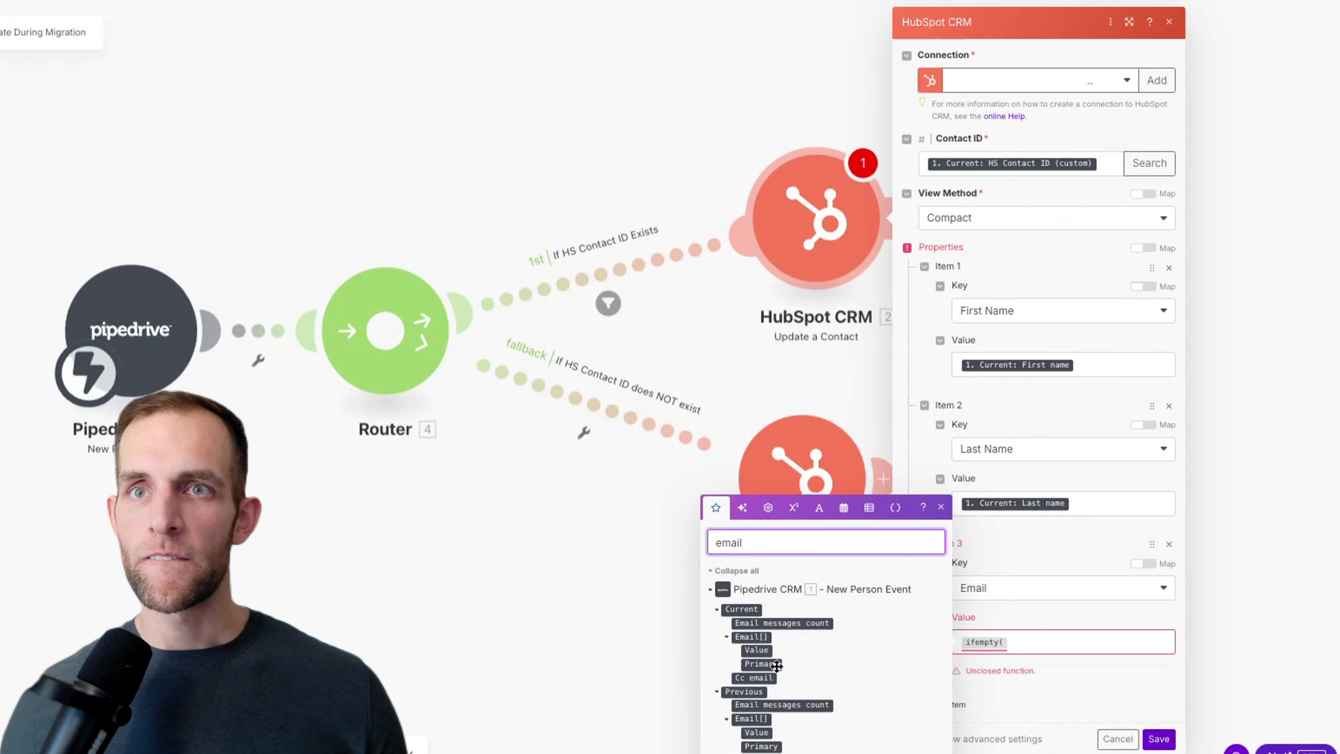
{"action": "left_click", "coordinate": [761, 651]}
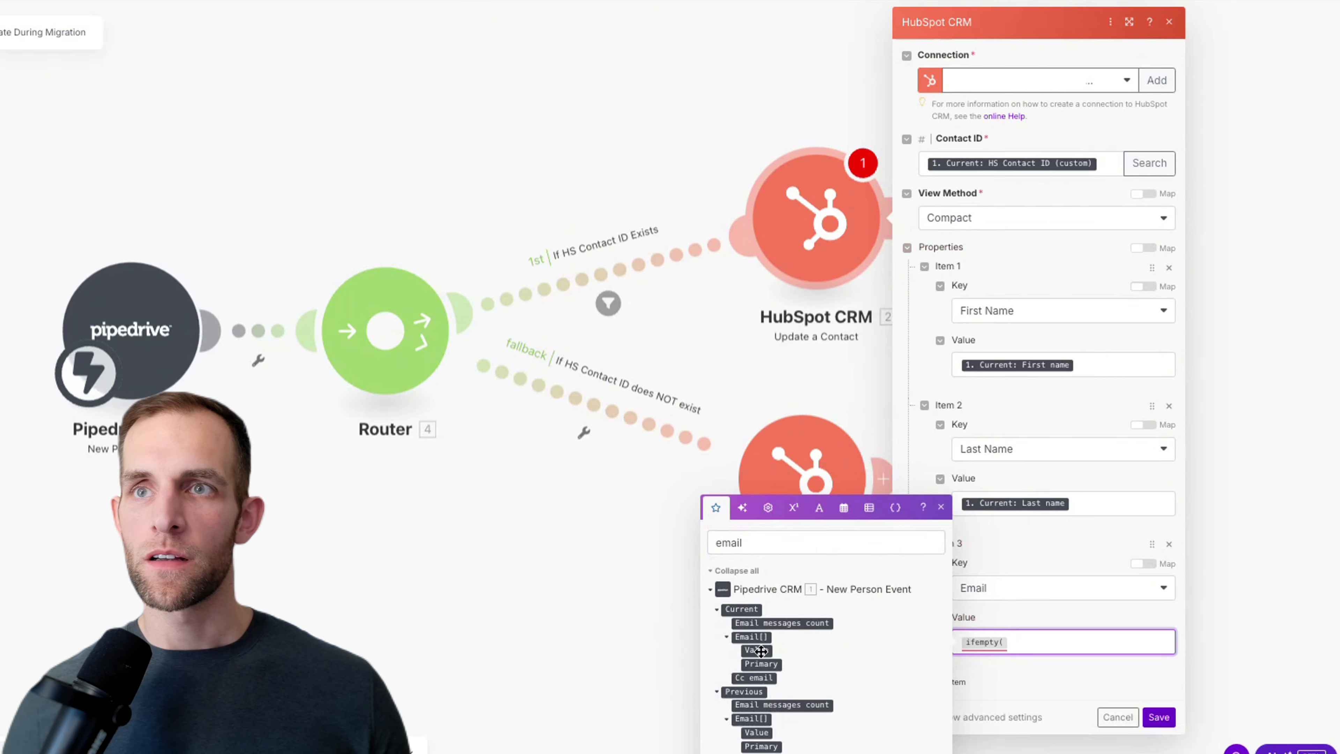
{"action": "left_click_drag", "start_coordinate": [760, 651], "coordinate": [1056, 647]}
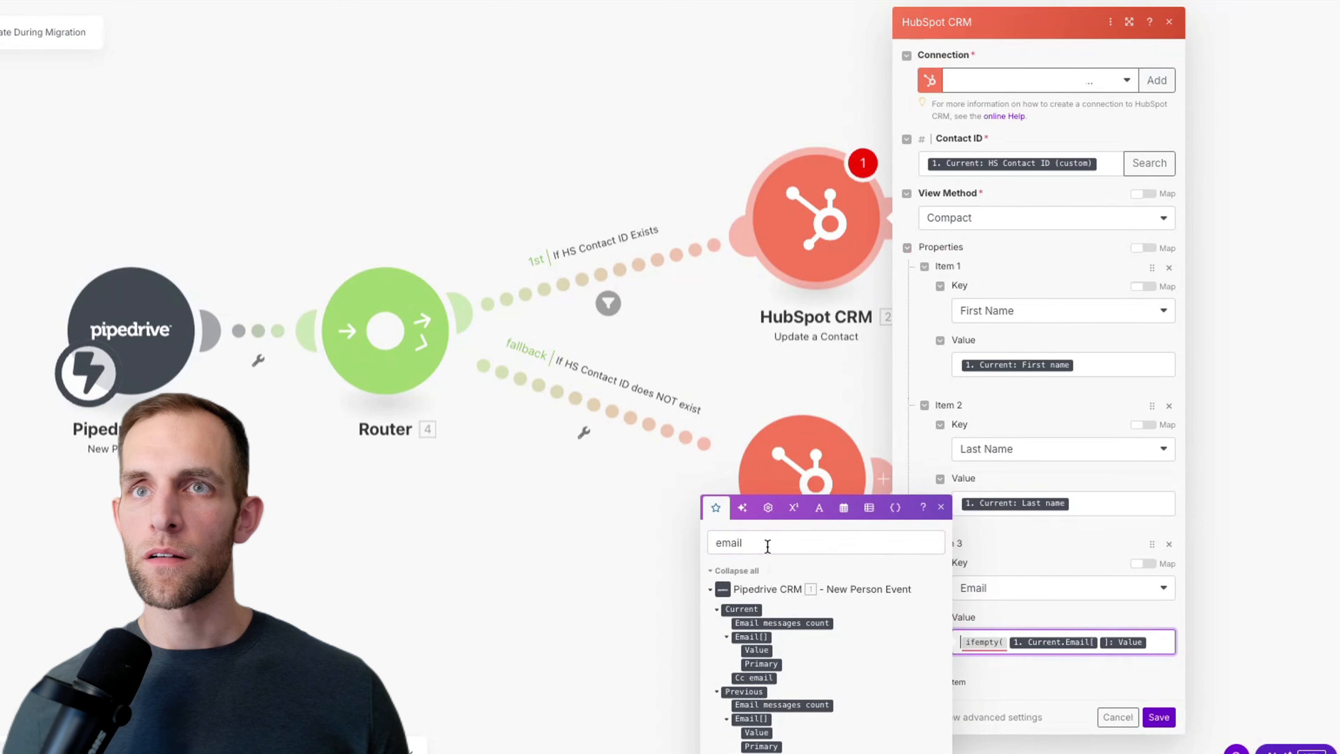
Step: Delete the ifempty wrapper so item 3's value is just Current.Email[]: Value
{"action": "double_click", "coordinate": [772, 543]}
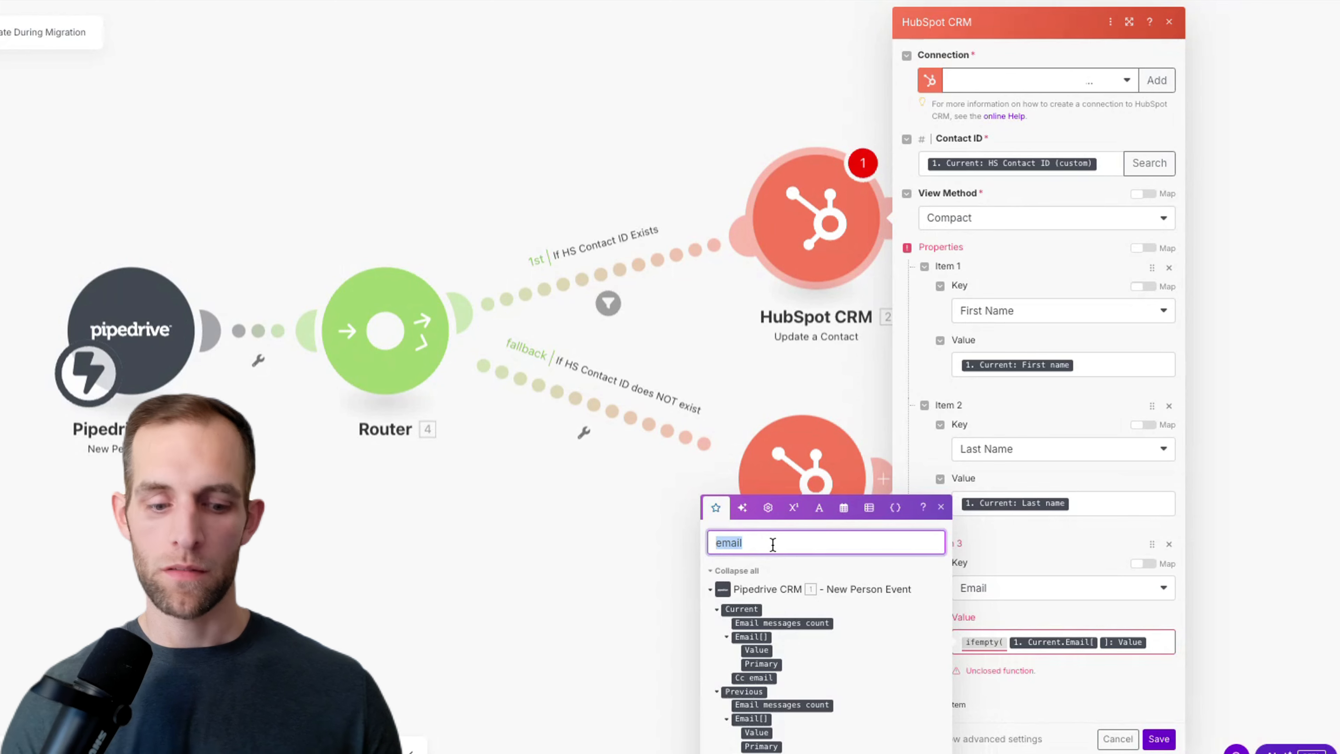
{"action": "type", "text": "work"}
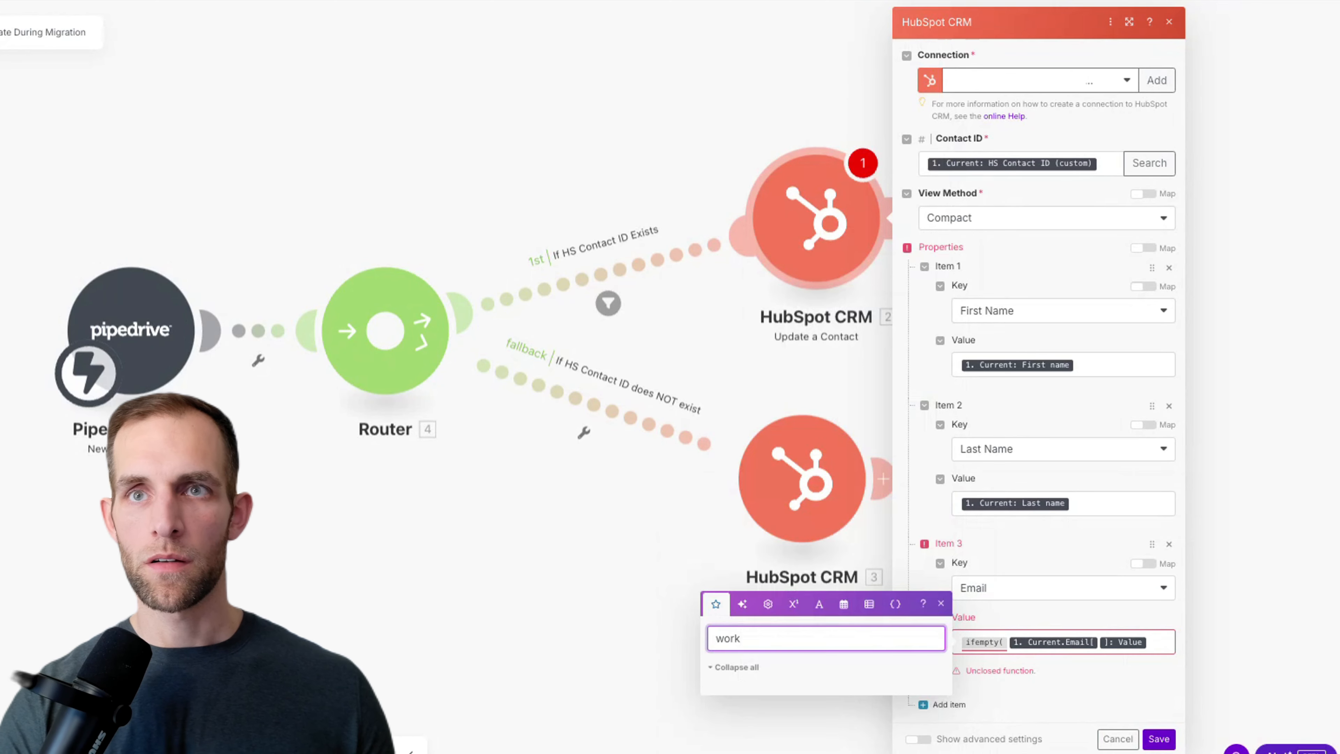
{"action": "key", "text": "BackSpace"}
{"action": "key", "text": "BackSpace"}
{"action": "key", "text": "BackSpace"}
{"action": "key", "text": "BackSpace"}
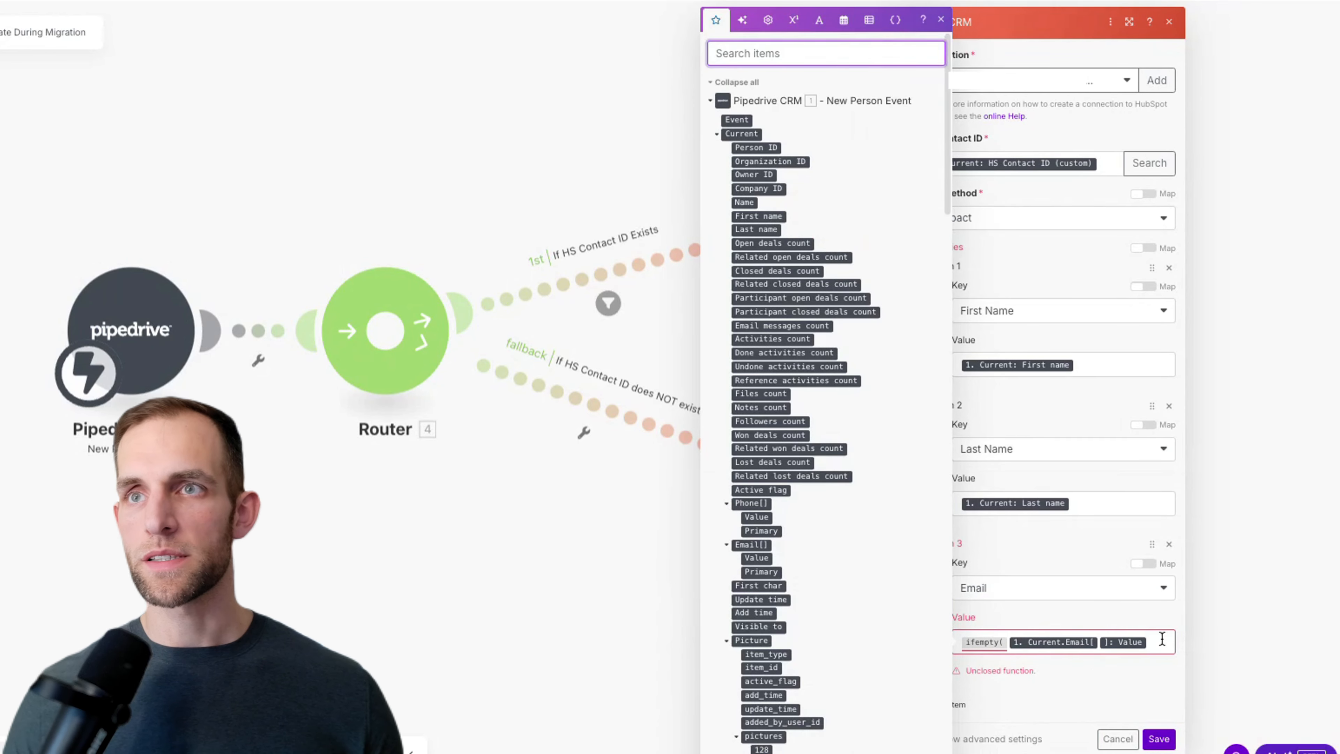
{"action": "left_click", "coordinate": [1166, 641]}
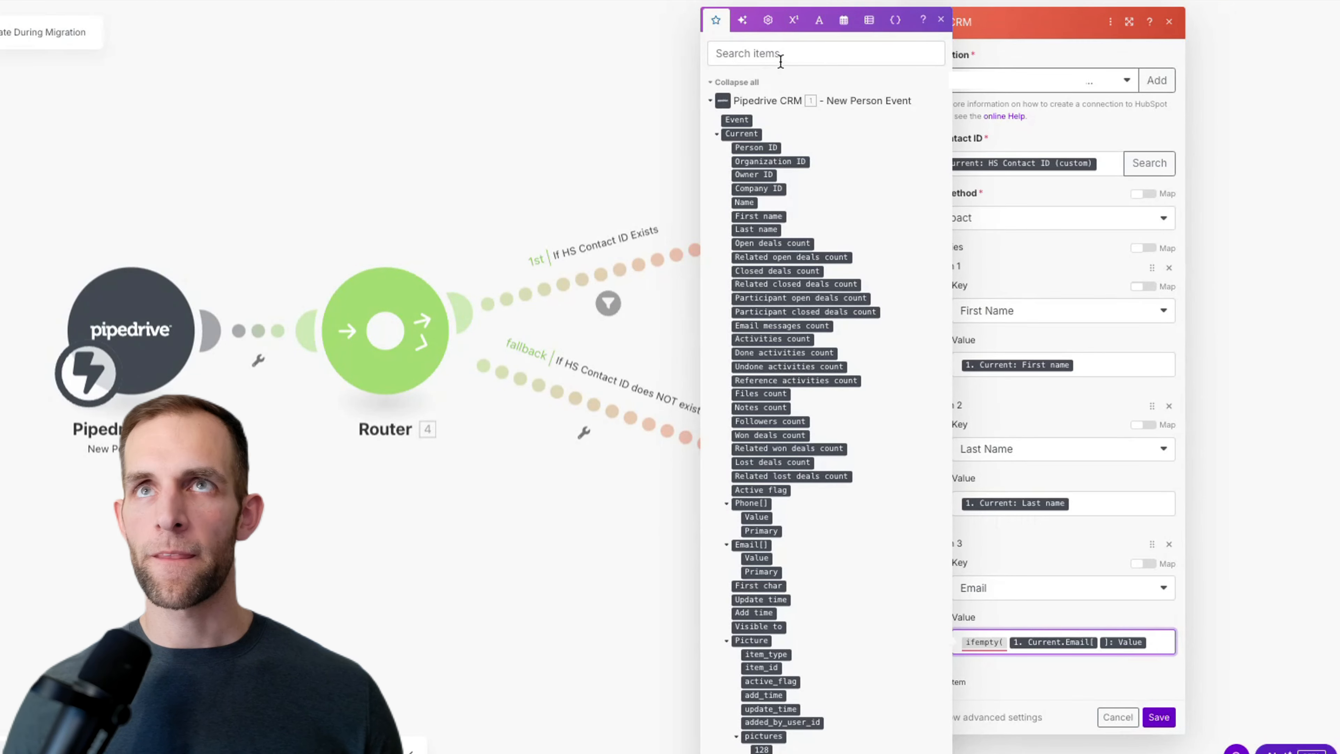
{"action": "left_click", "coordinate": [780, 55]}
{"action": "type", "text": "e"}
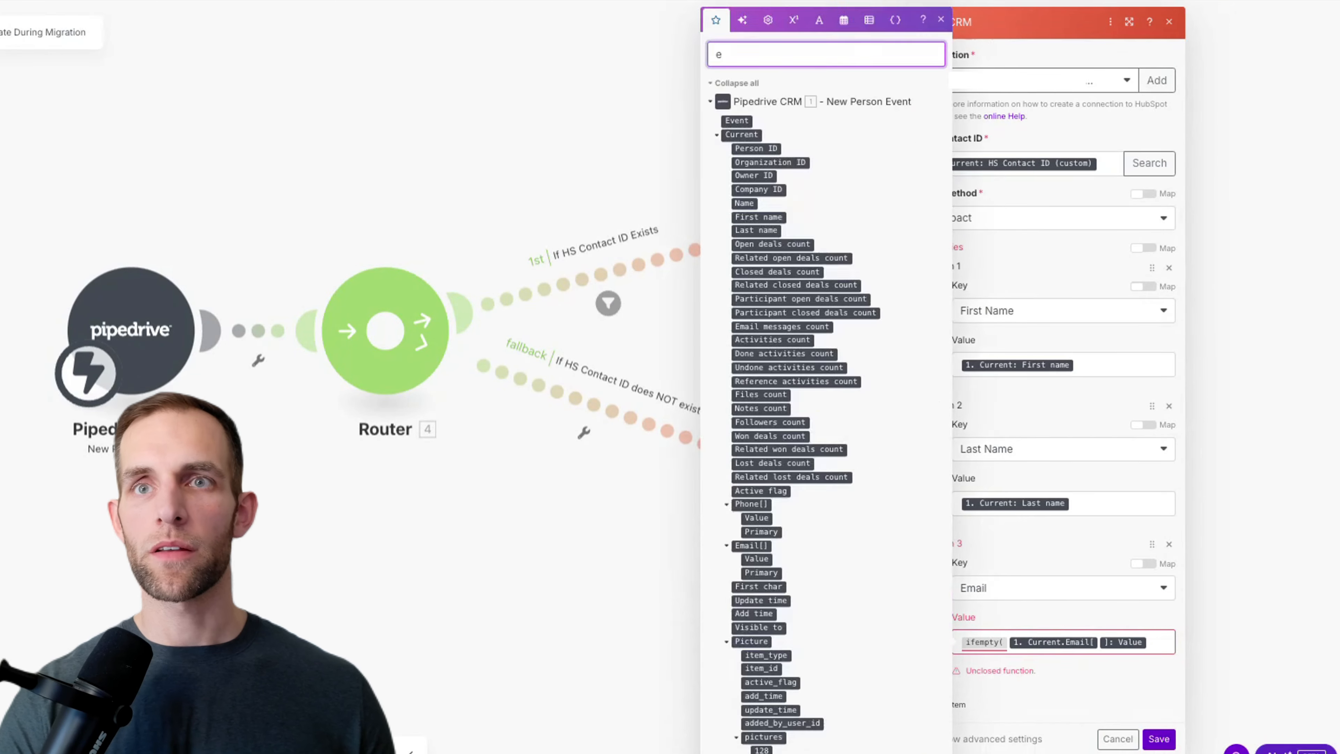
{"action": "type", "text": "-m"}
{"action": "key", "text": "BackSpace"}
{"action": "key", "text": "BackSpace"}
{"action": "key", "text": "BackSpace"}
{"action": "type", "text": "mail"}
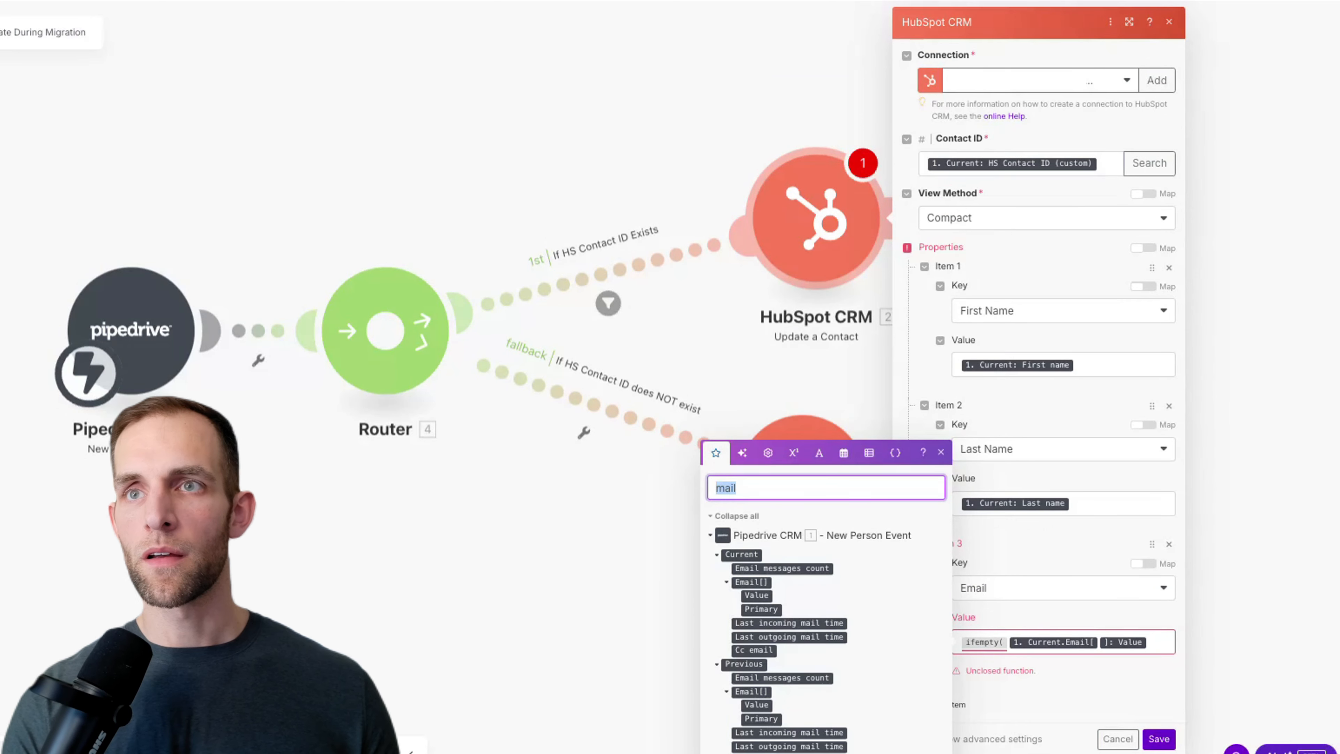
{"action": "key", "text": "BackSpace"}
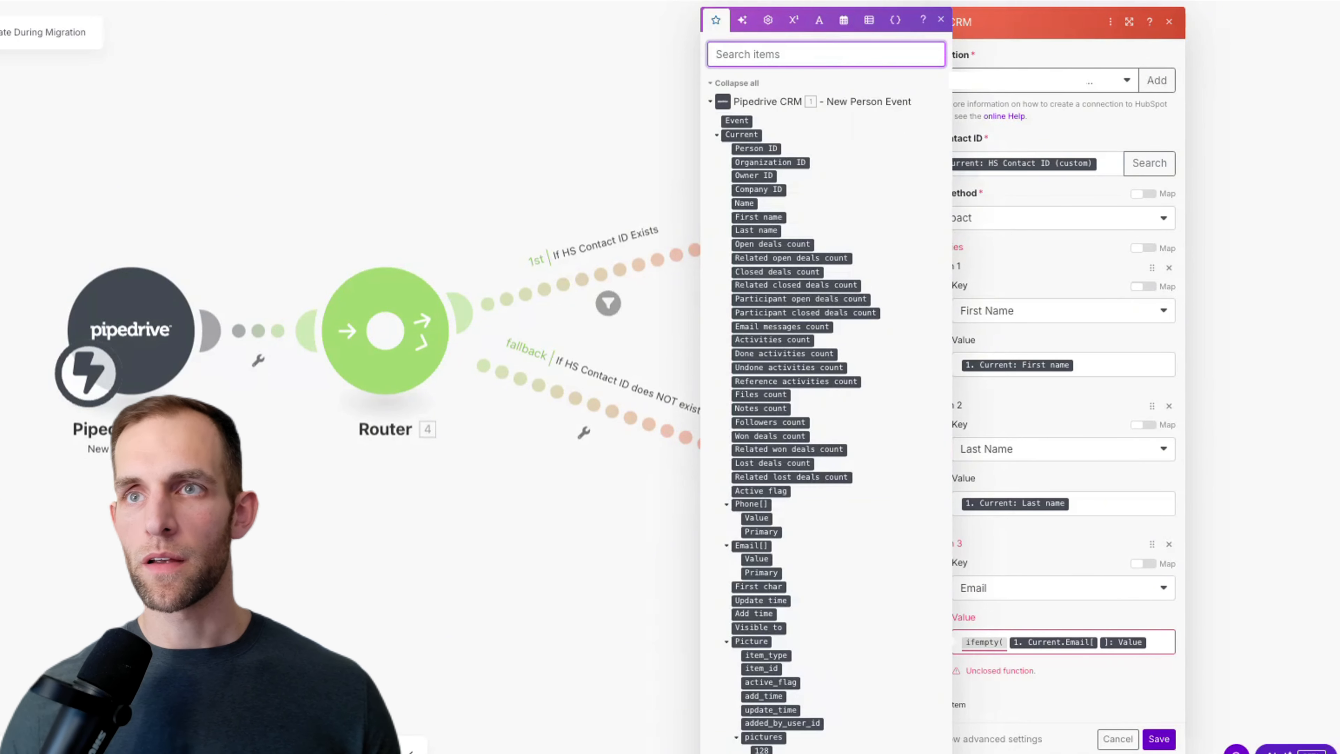
{"action": "left_click", "coordinate": [980, 641]}
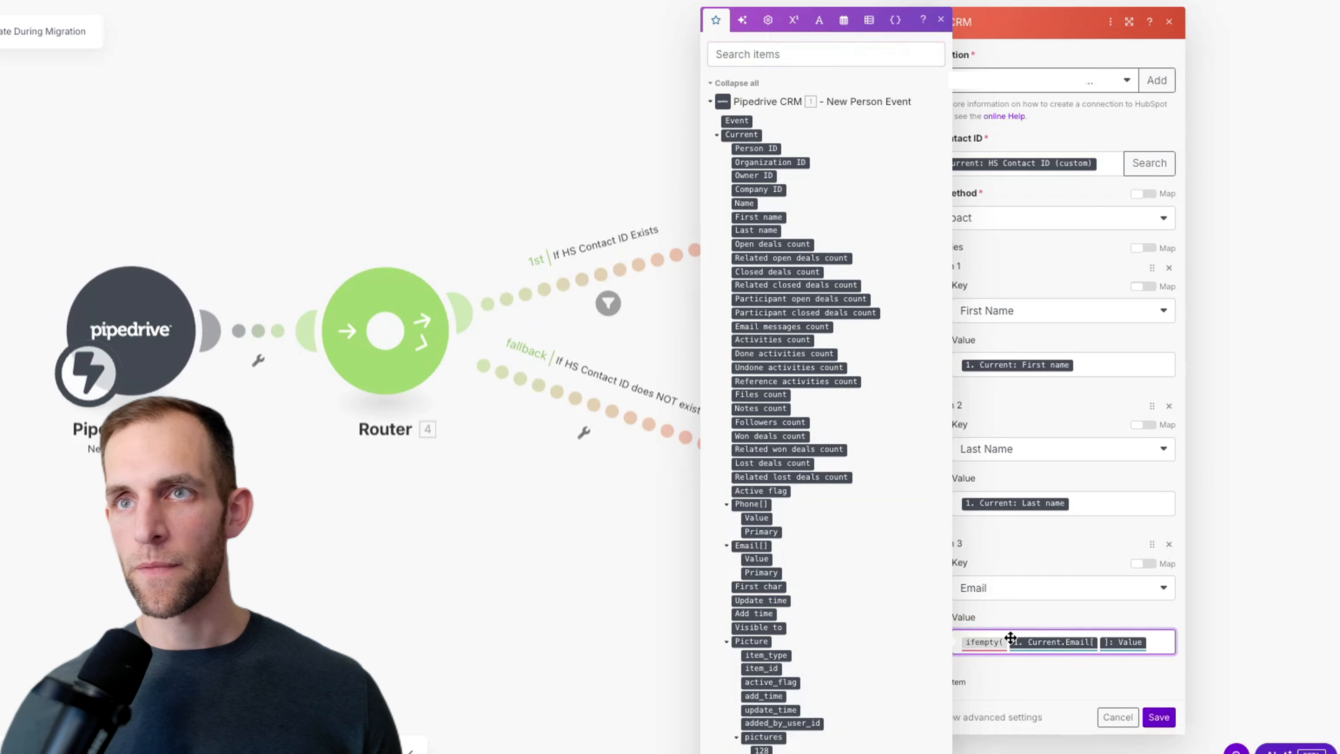
{"action": "key", "text": "BackSpace"}
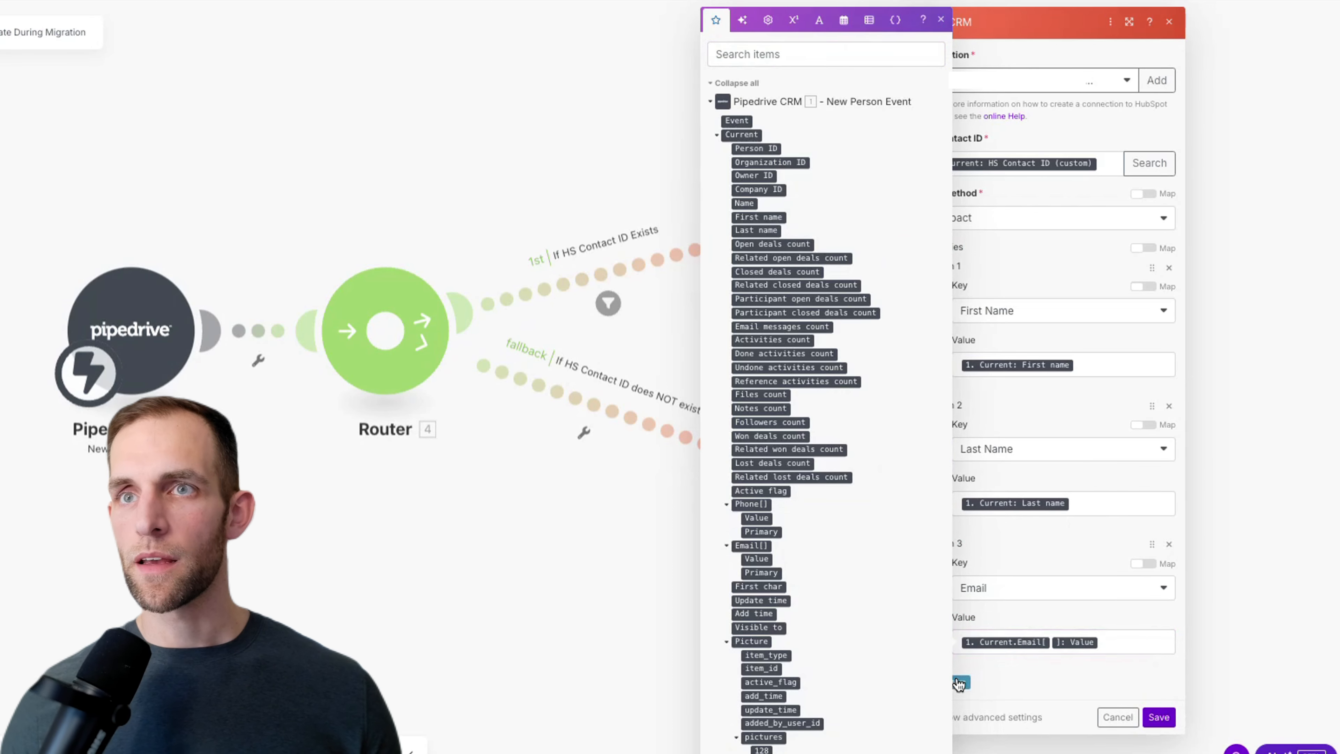
Step: Add a fourth property item and set its key to Phone Number
{"action": "left_click", "coordinate": [984, 680]}
{"action": "left_click", "coordinate": [988, 733]}
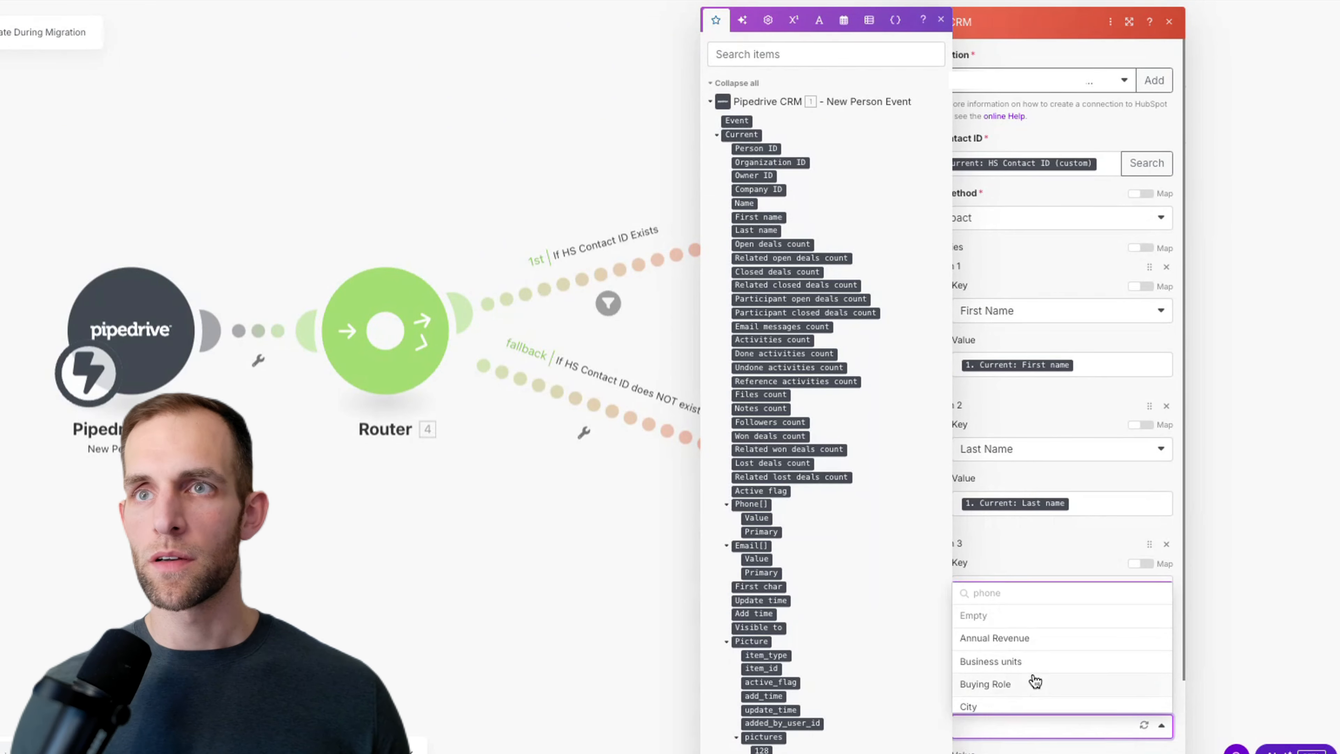
{"action": "scroll", "coordinate": [1035, 680], "scroll_direction": "down", "scroll_amount": 3}
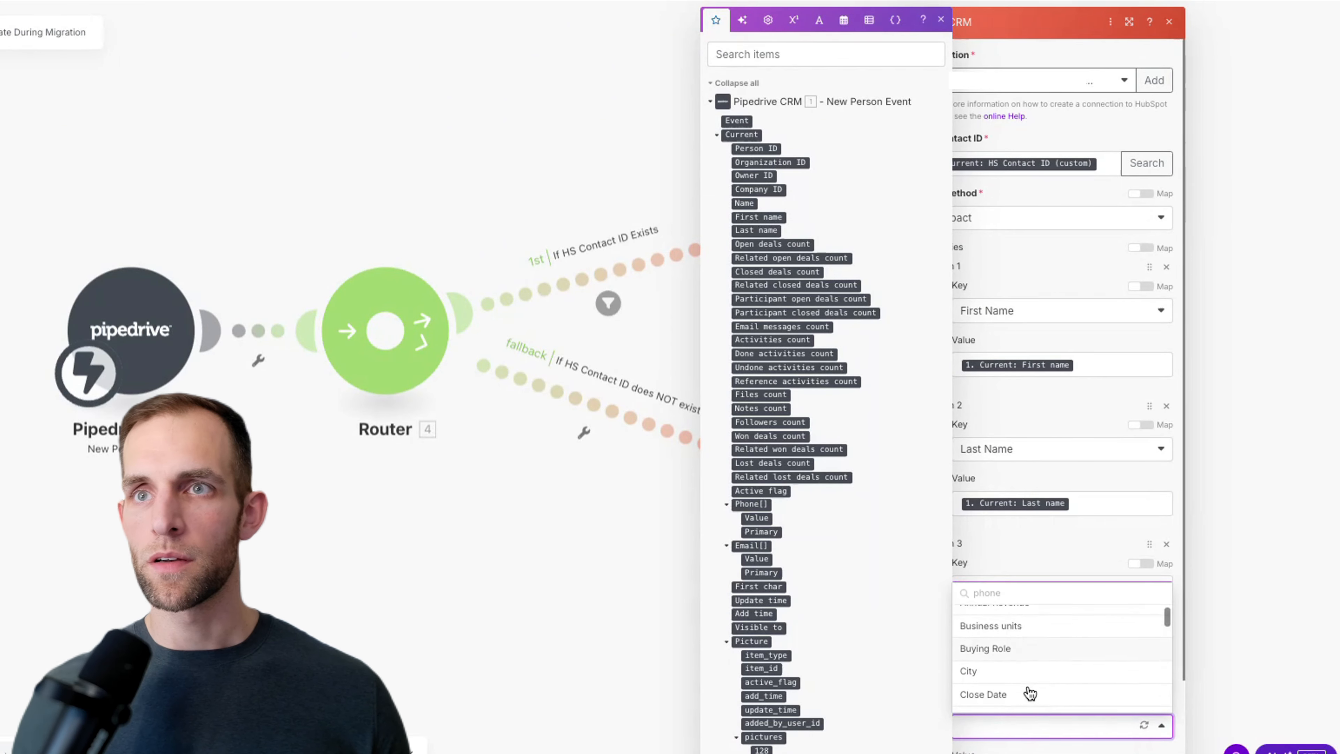
{"action": "left_click", "coordinate": [997, 593]}
{"action": "key", "text": "BackSpace"}
{"action": "type", "text": "e"}
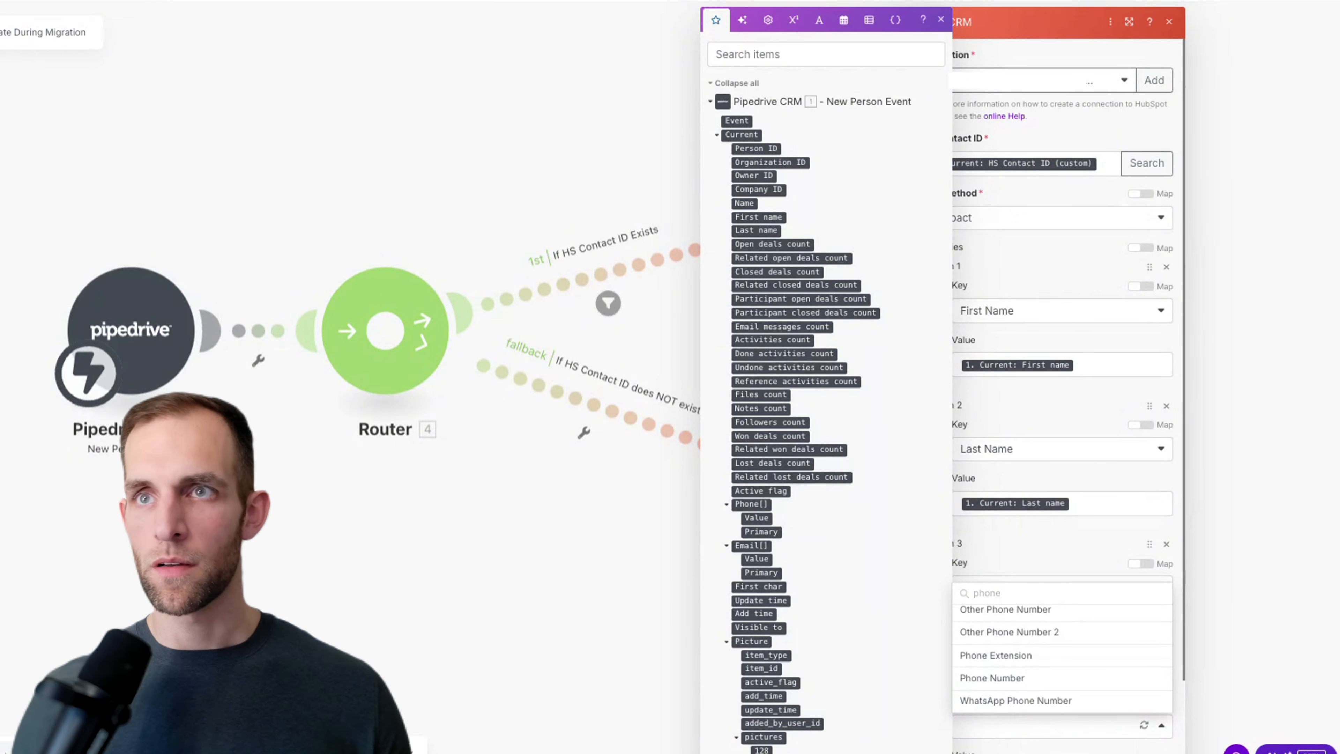
{"action": "scroll", "coordinate": [1019, 638], "scroll_direction": "up", "scroll_amount": 2}
{"action": "scroll", "coordinate": [1013, 649], "scroll_direction": "down", "scroll_amount": 2}
{"action": "left_click", "coordinate": [1009, 680]}
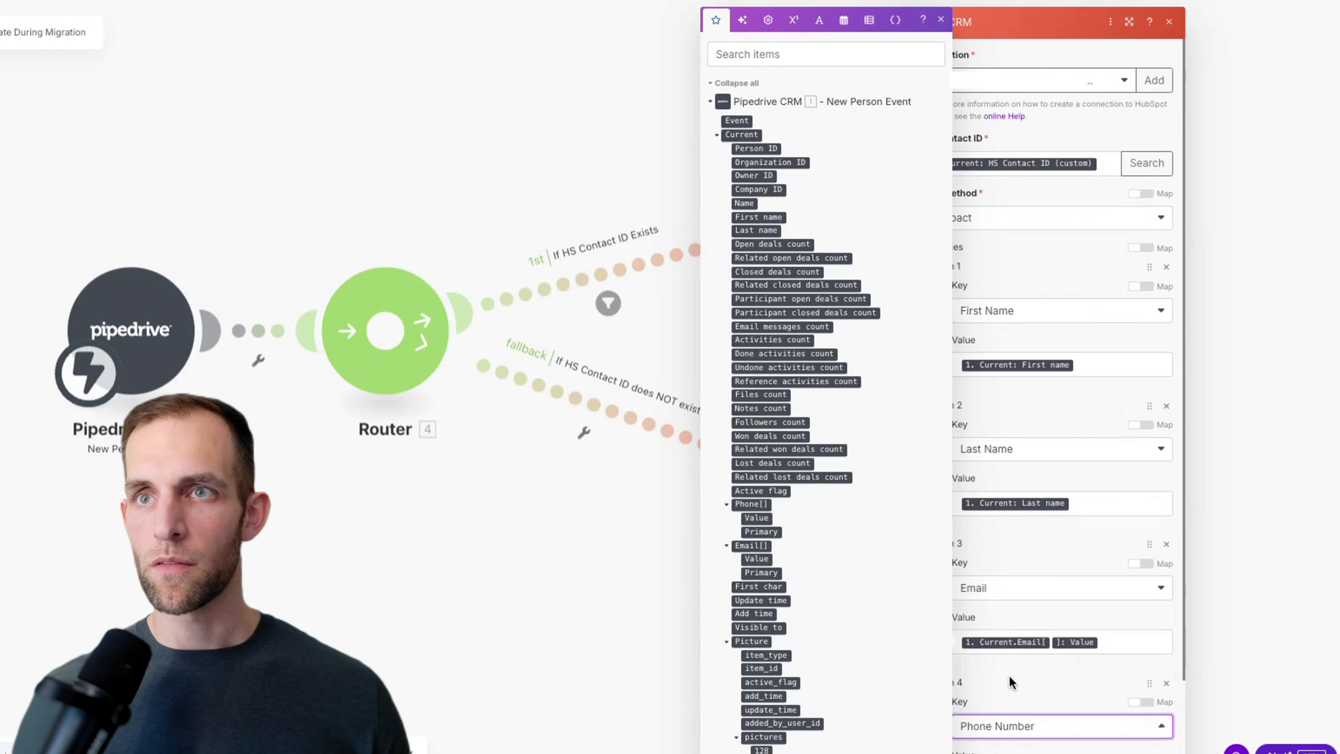
Step: Map the Pipedrive person's current Phone[] Value into item 4's value
{"action": "scroll", "coordinate": [1086, 723], "scroll_direction": "down", "scroll_amount": 2}
{"action": "left_click", "coordinate": [1030, 699]}
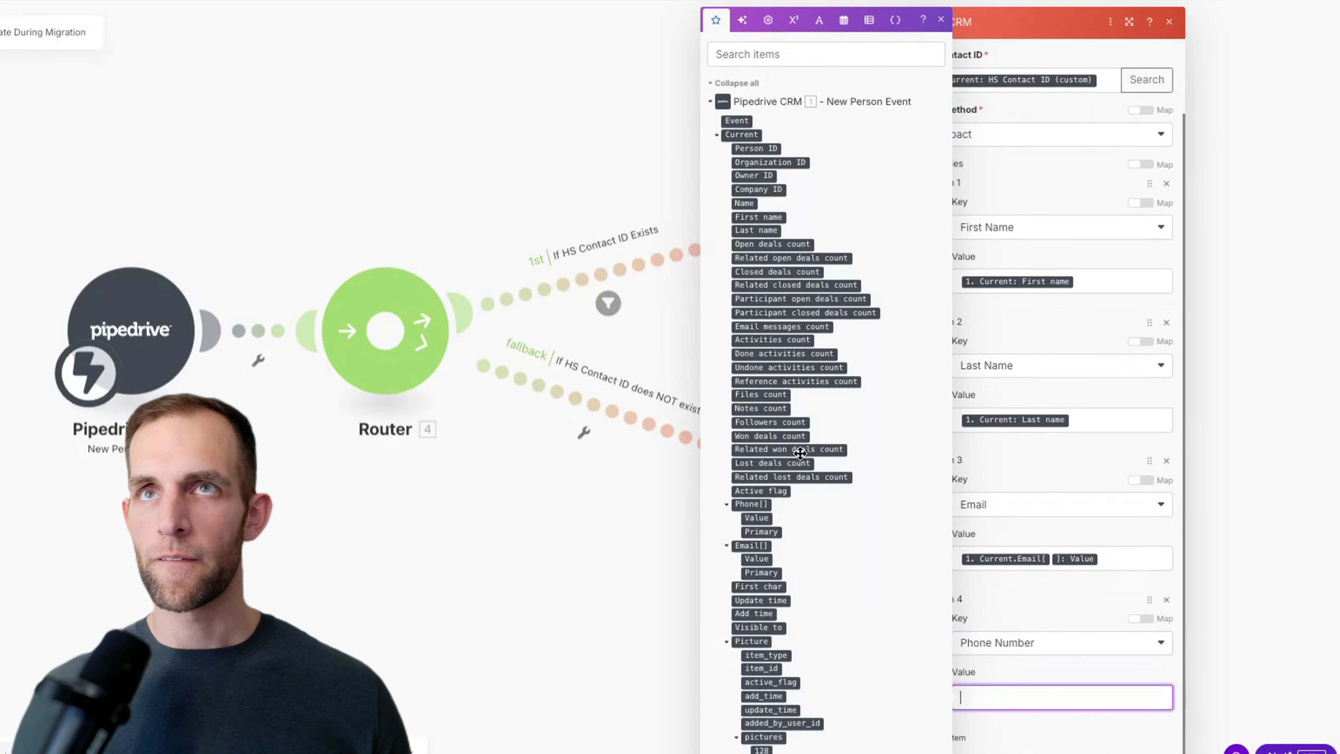
{"action": "left_click", "coordinate": [751, 53]}
{"action": "type", "text": "phone"}
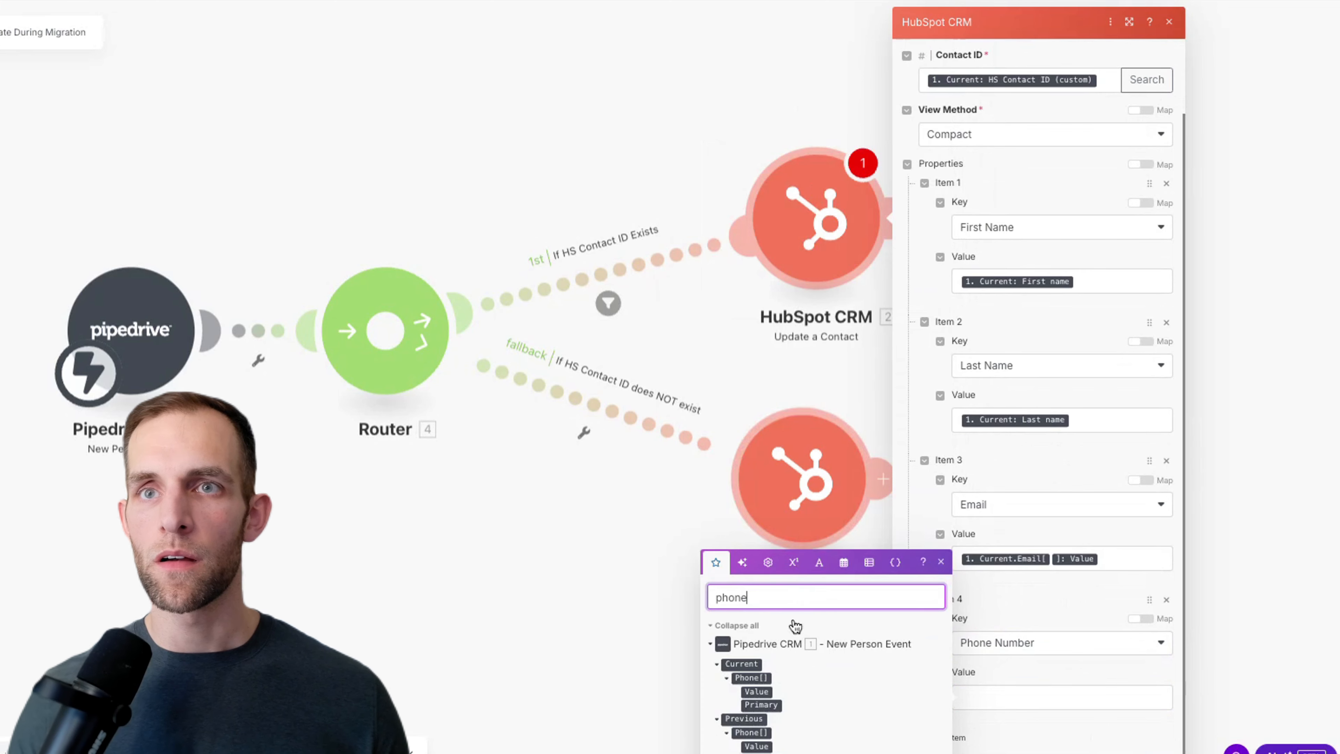
{"action": "left_click_drag", "start_coordinate": [755, 691], "coordinate": [1052, 695]}
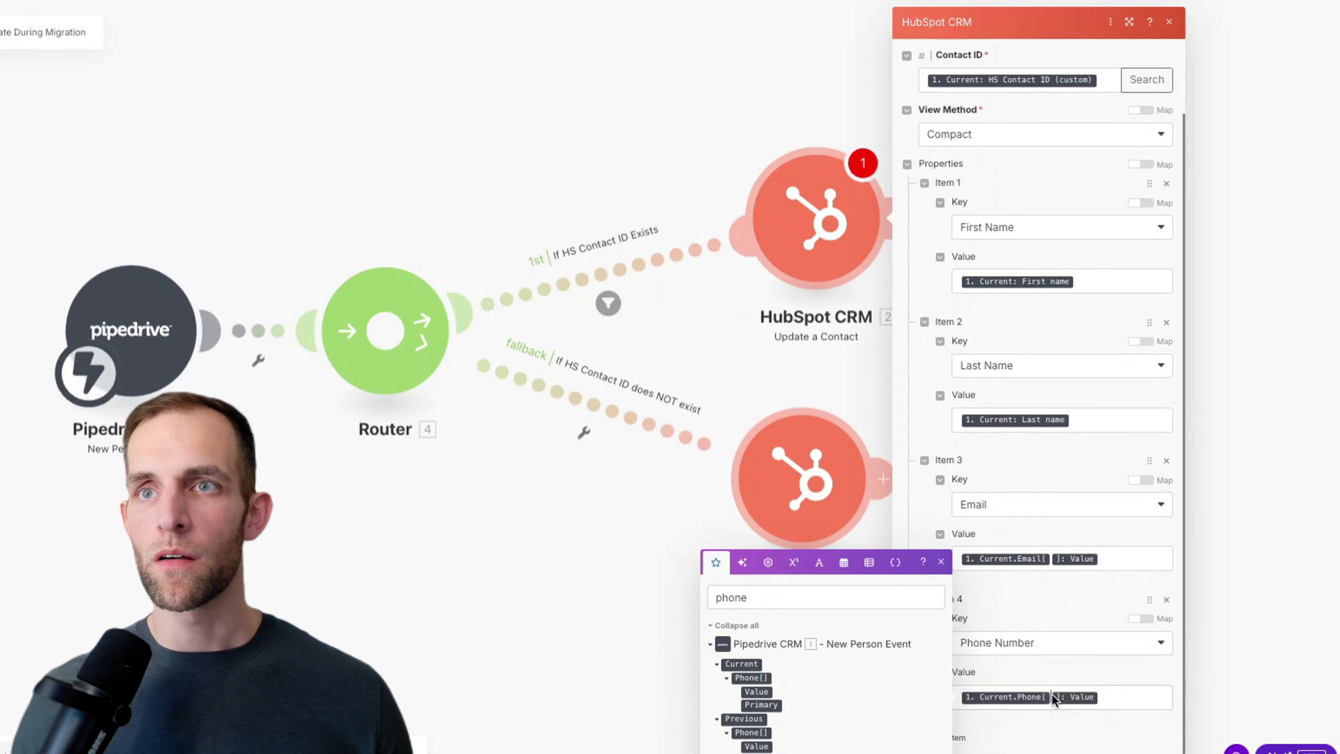
{"action": "left_click", "coordinate": [798, 601]}
{"action": "type", "text": "mobile"}
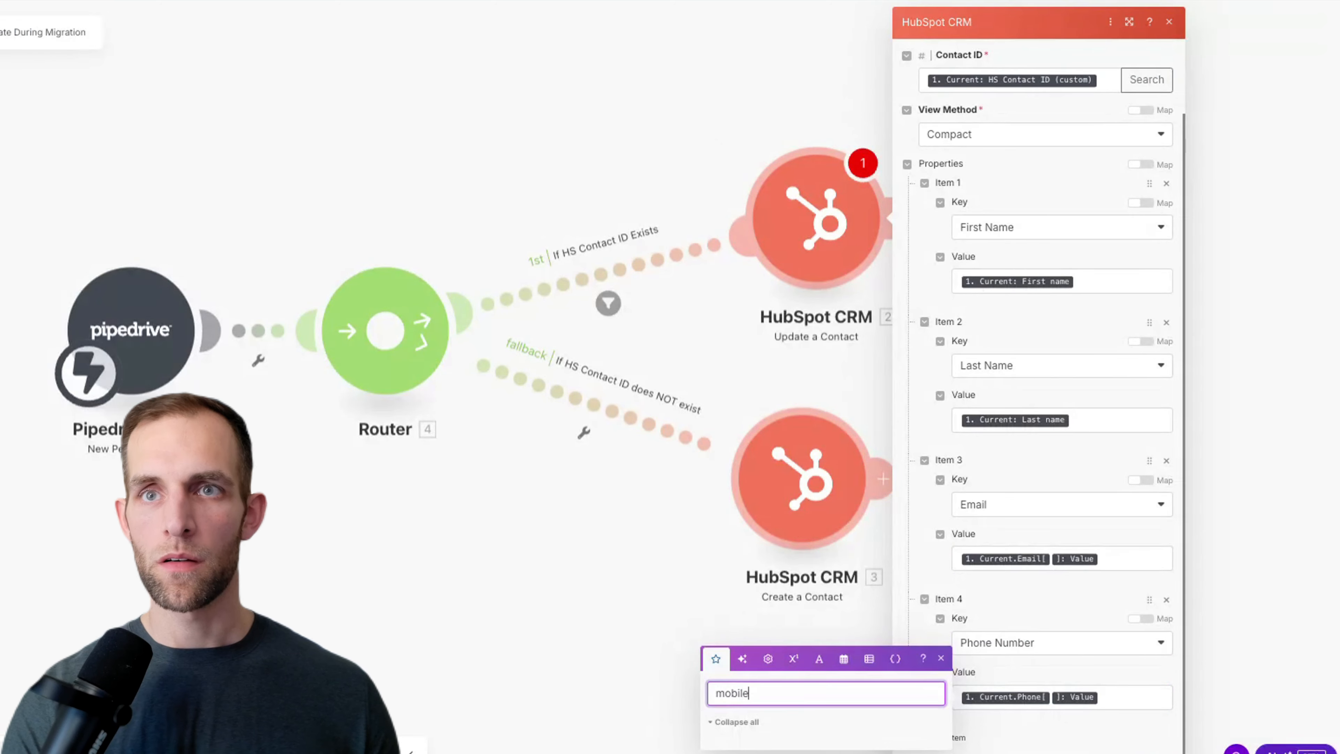
{"action": "key", "text": "ctrl+BackSpace"}
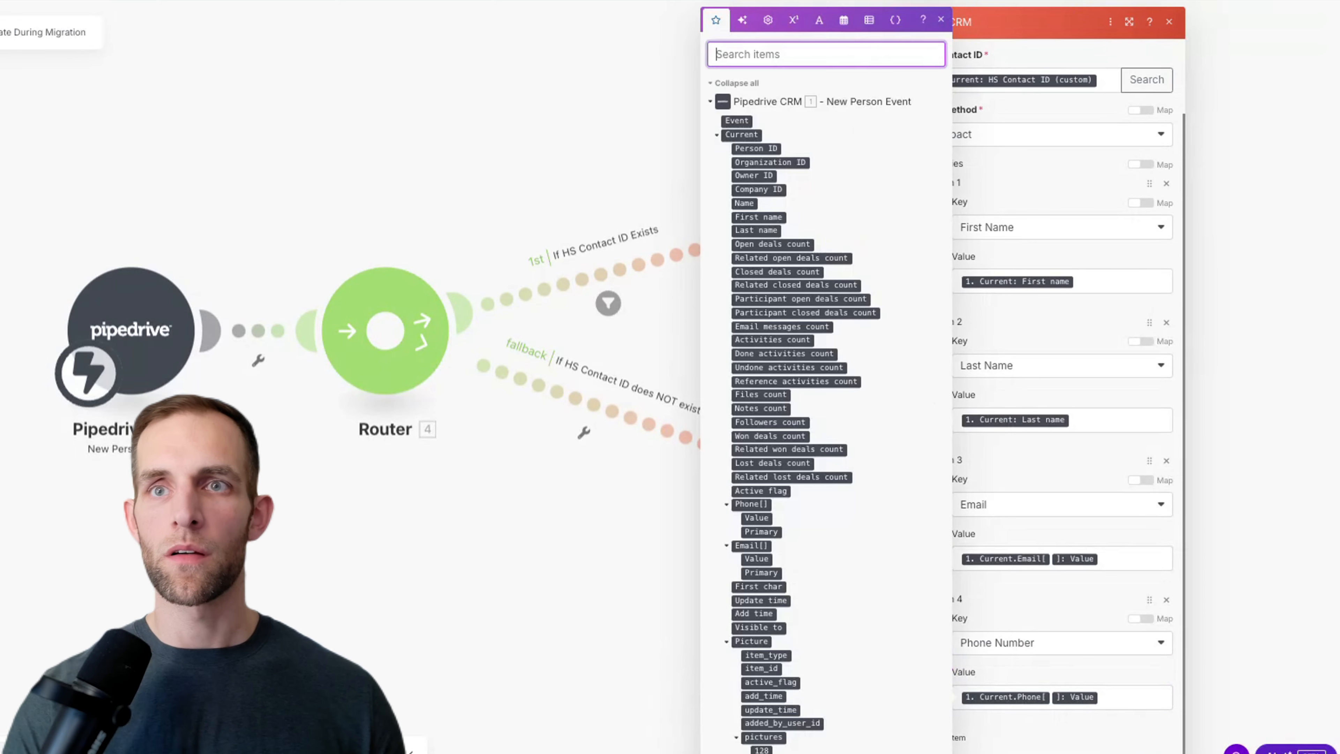
Step: Run only the Pipedrive trigger module, then switch to the Pipedrive People list
{"action": "right_click", "coordinate": [142, 302]}
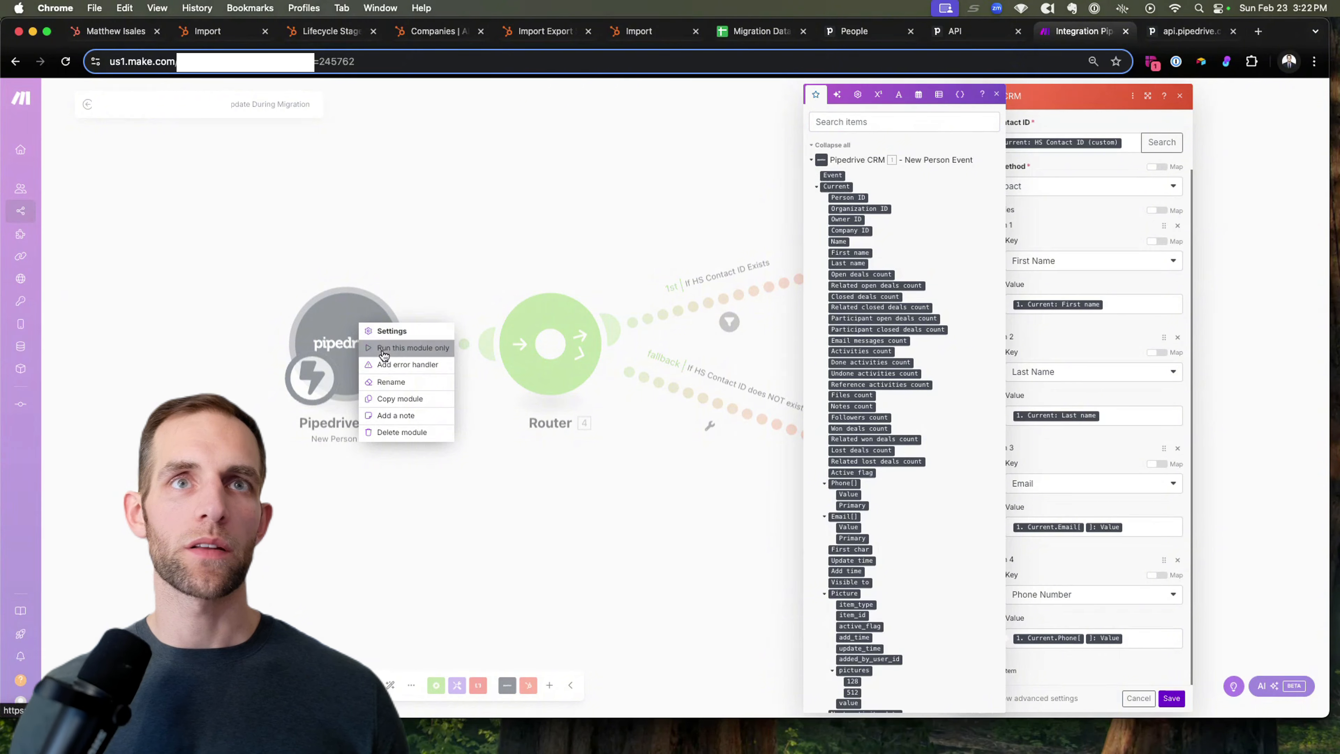
{"action": "left_click", "coordinate": [383, 348]}
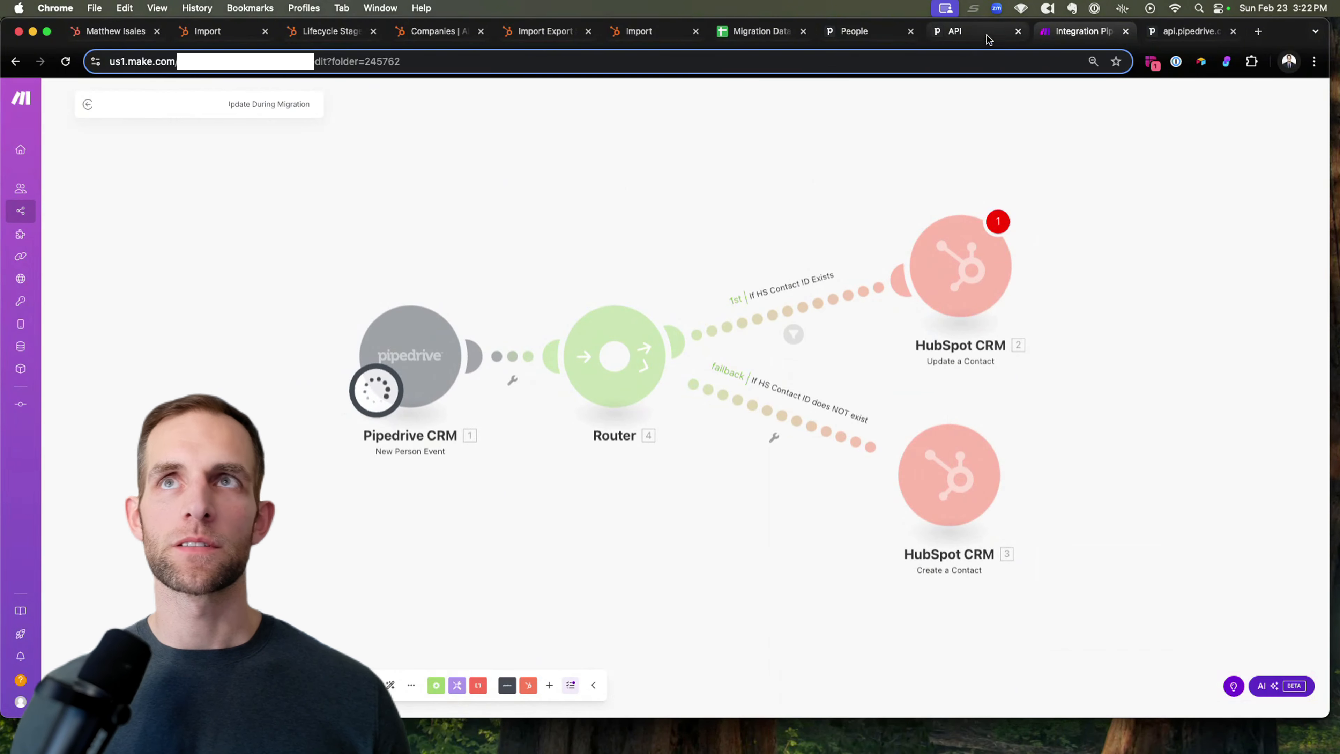
{"action": "left_click", "coordinate": [875, 33]}
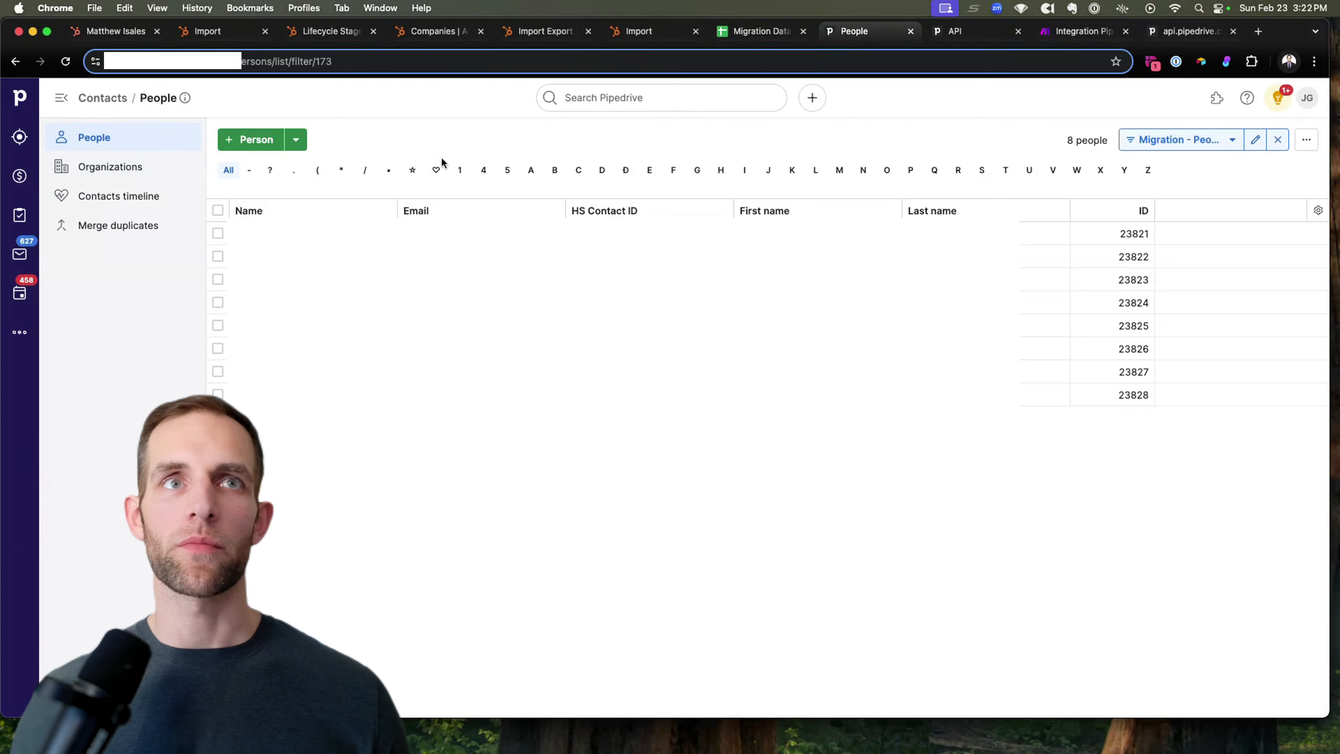
Step: Start a new Pipedrive person with the contact's first name and new organization Boolean
{"action": "left_click", "coordinate": [251, 142]}
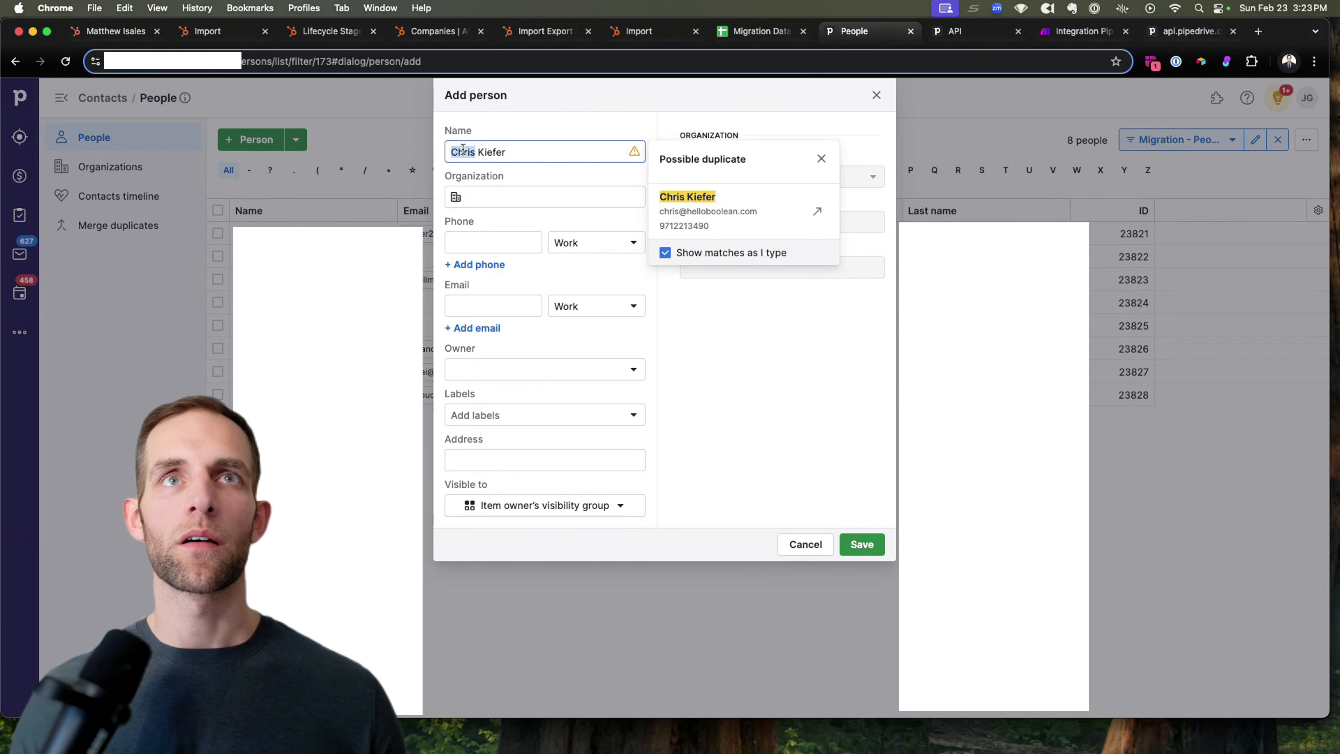
{"action": "type", "text": "Natalie"}
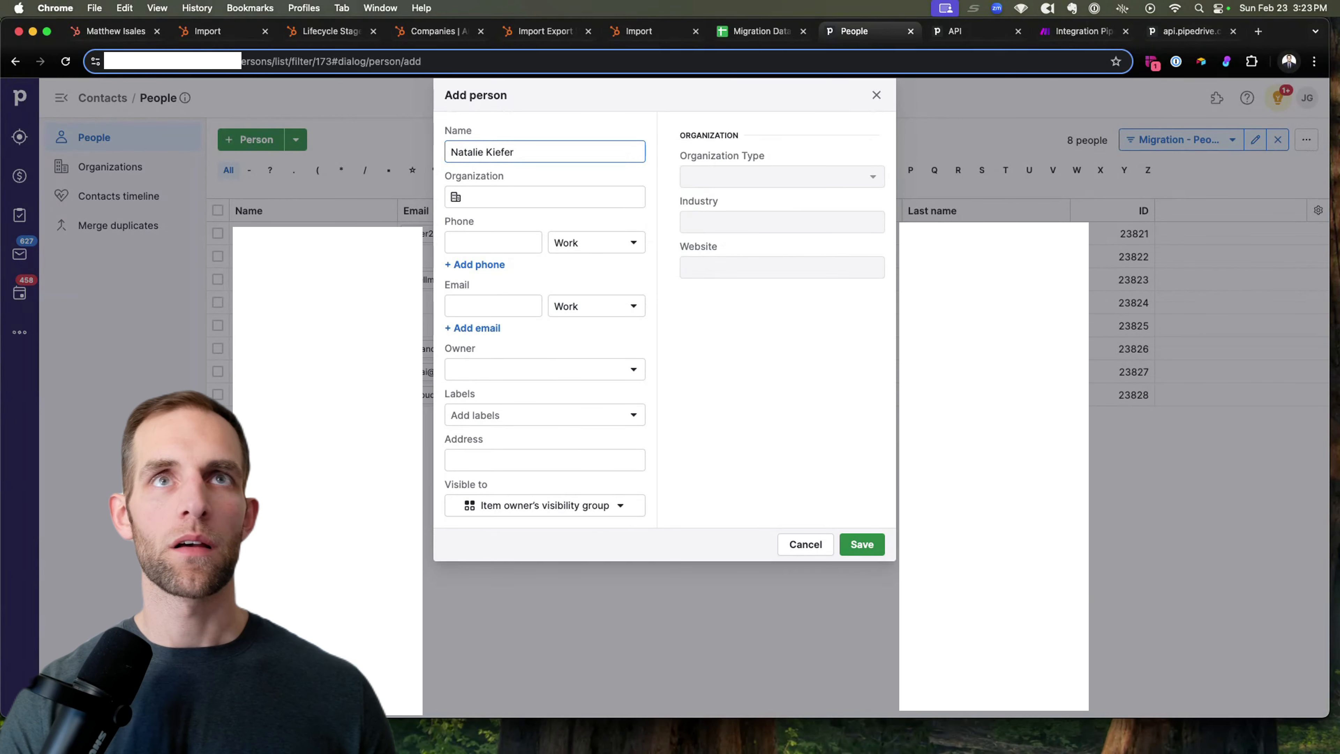
{"action": "left_click", "coordinate": [490, 200]}
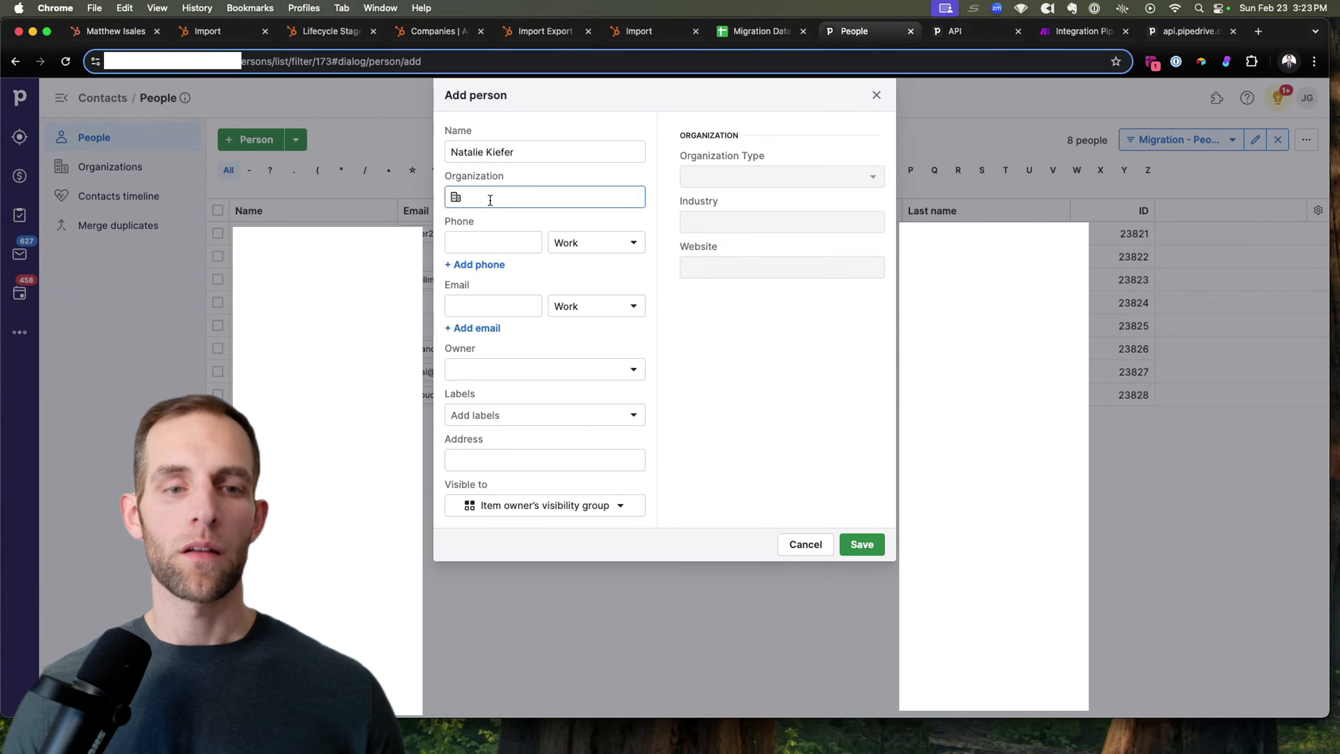
{"action": "type", "text": "Boolean"}
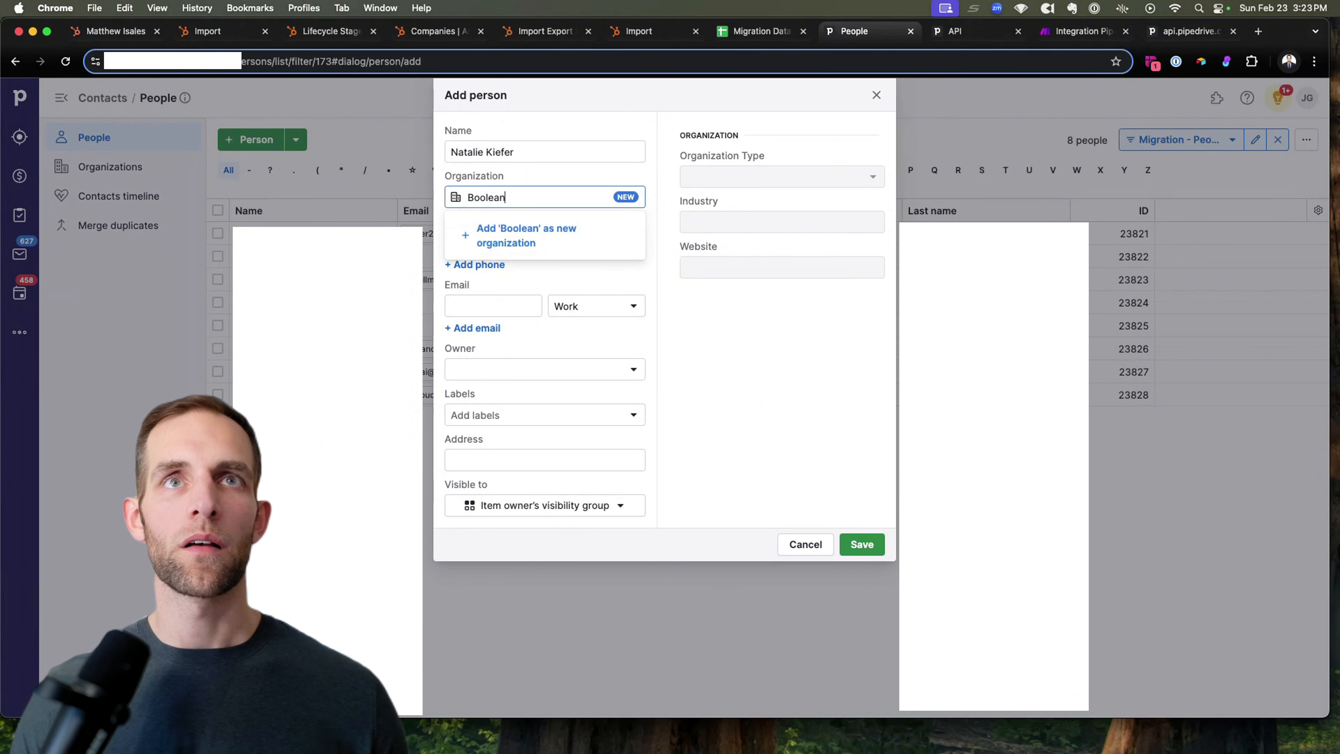
{"action": "left_click", "coordinate": [503, 232]}
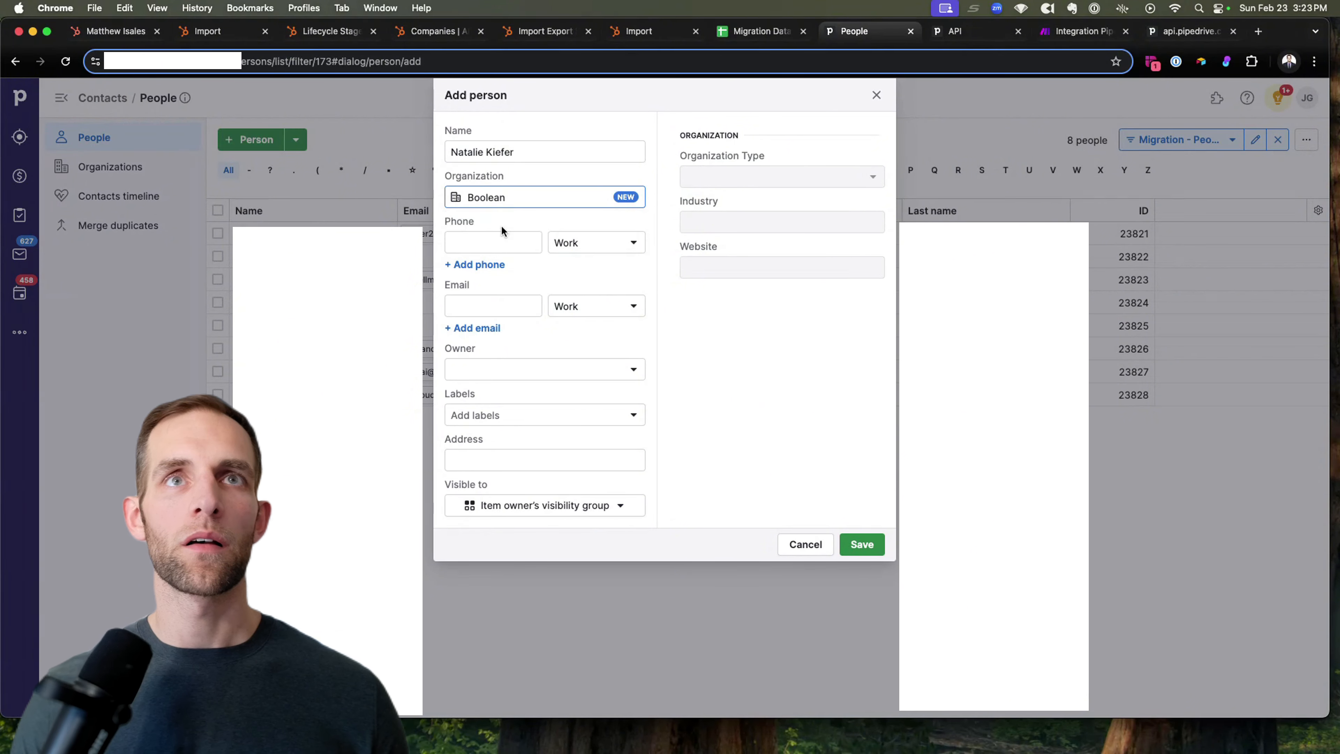
{"action": "left_click", "coordinate": [488, 243]}
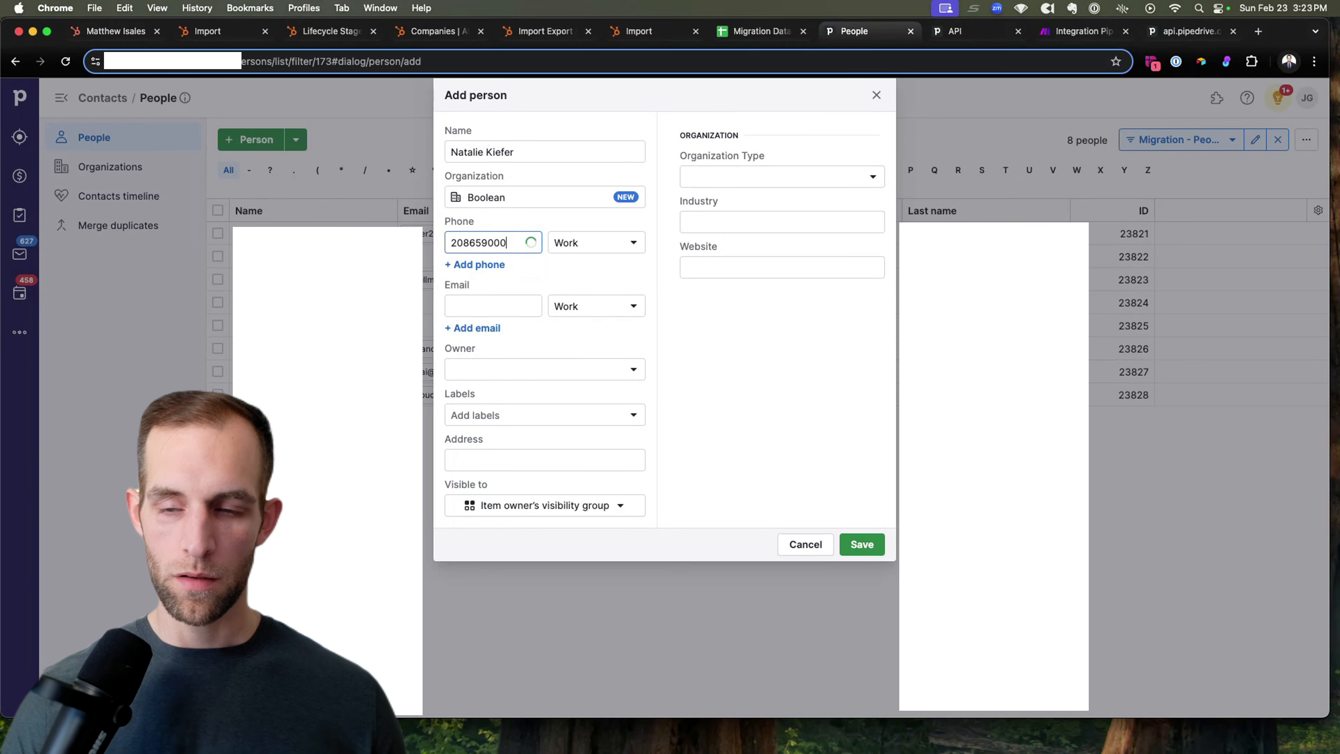
Step: Enter the person's work email and save them, bringing the list to 9
{"action": "left_click", "coordinate": [517, 304]}
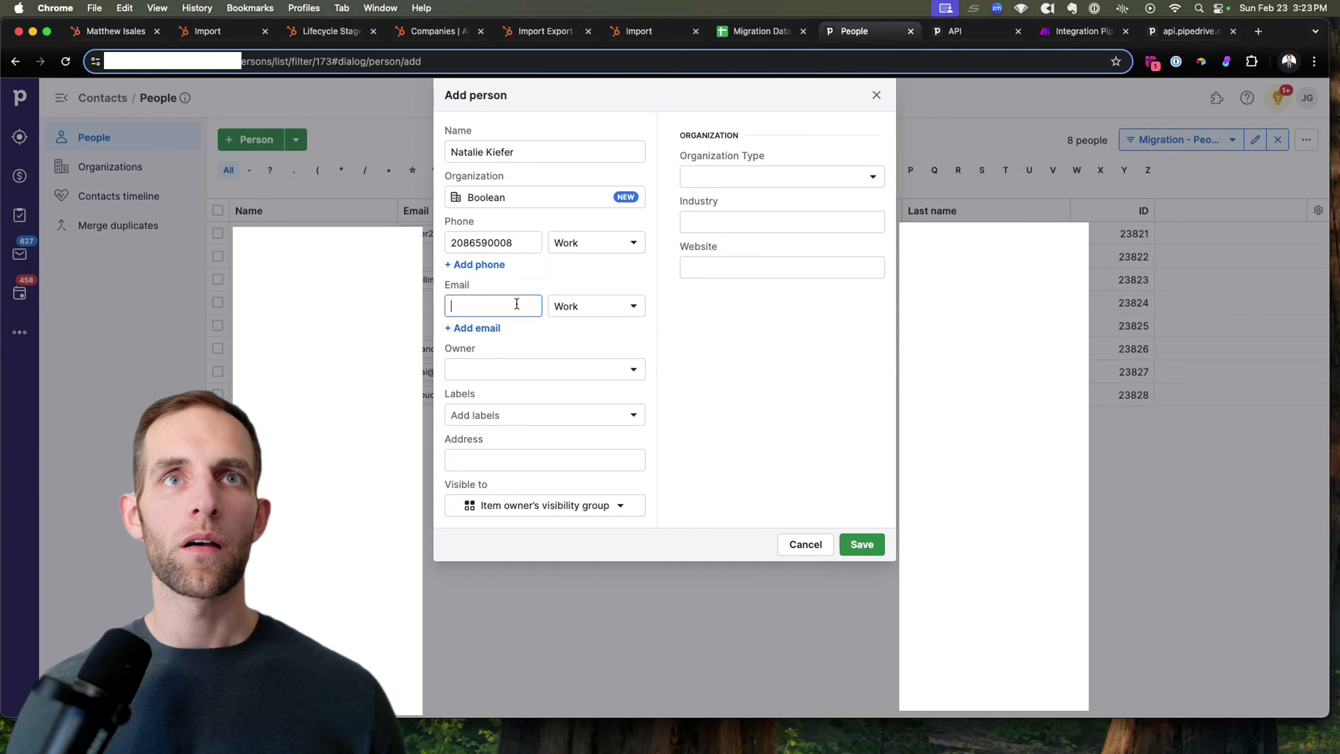
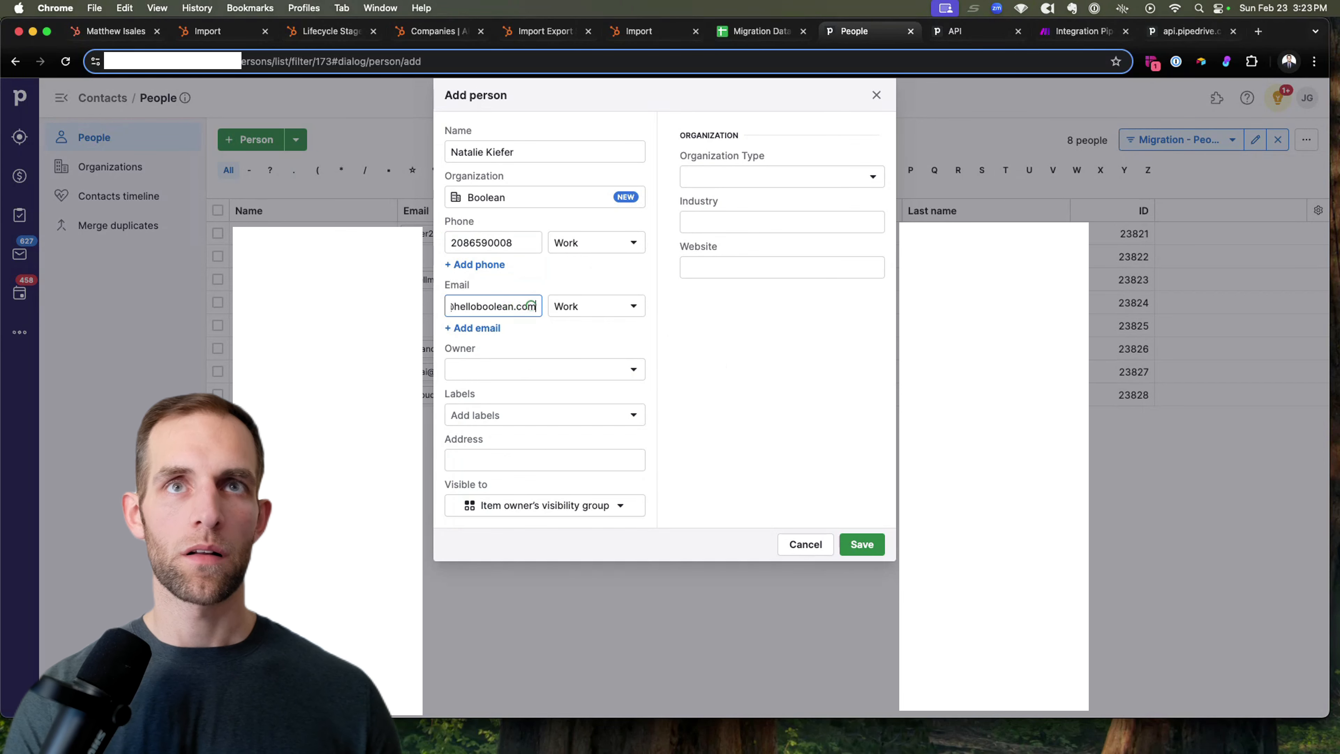
{"action": "left_click", "coordinate": [754, 327]}
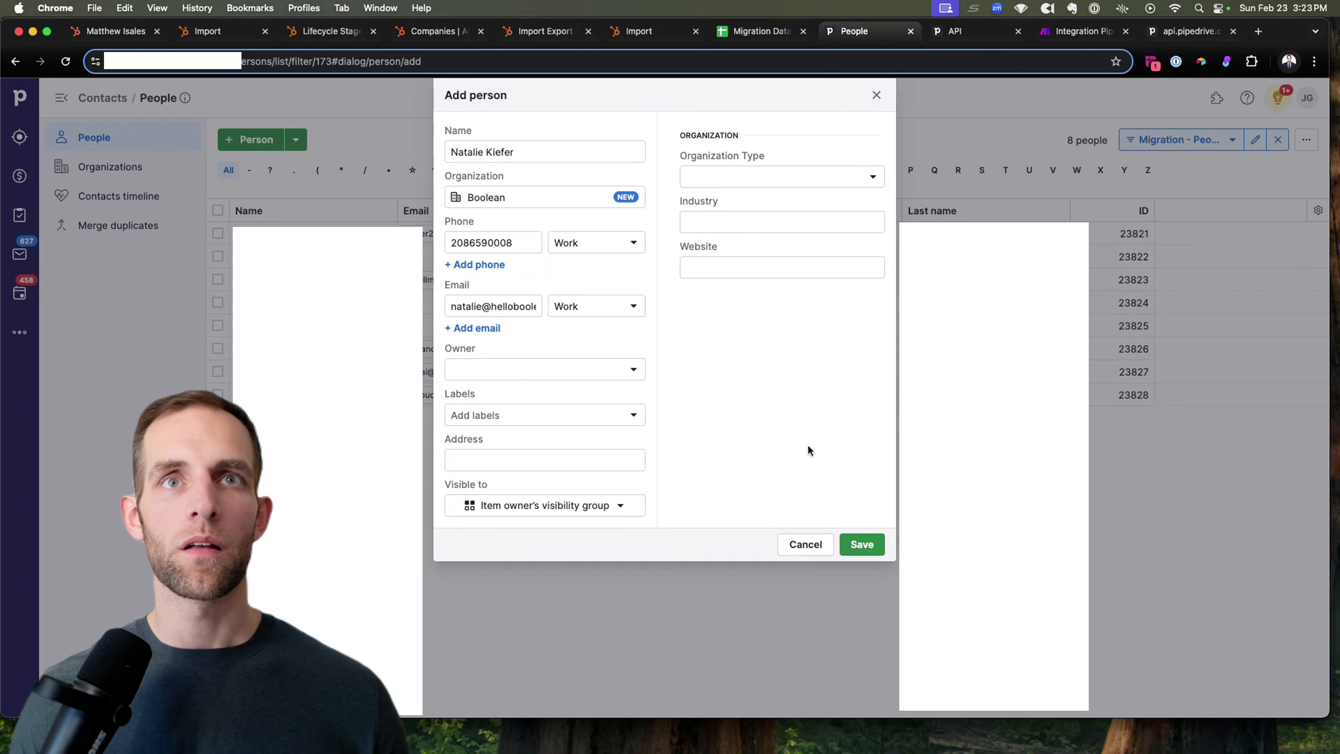
{"action": "left_click", "coordinate": [862, 545]}
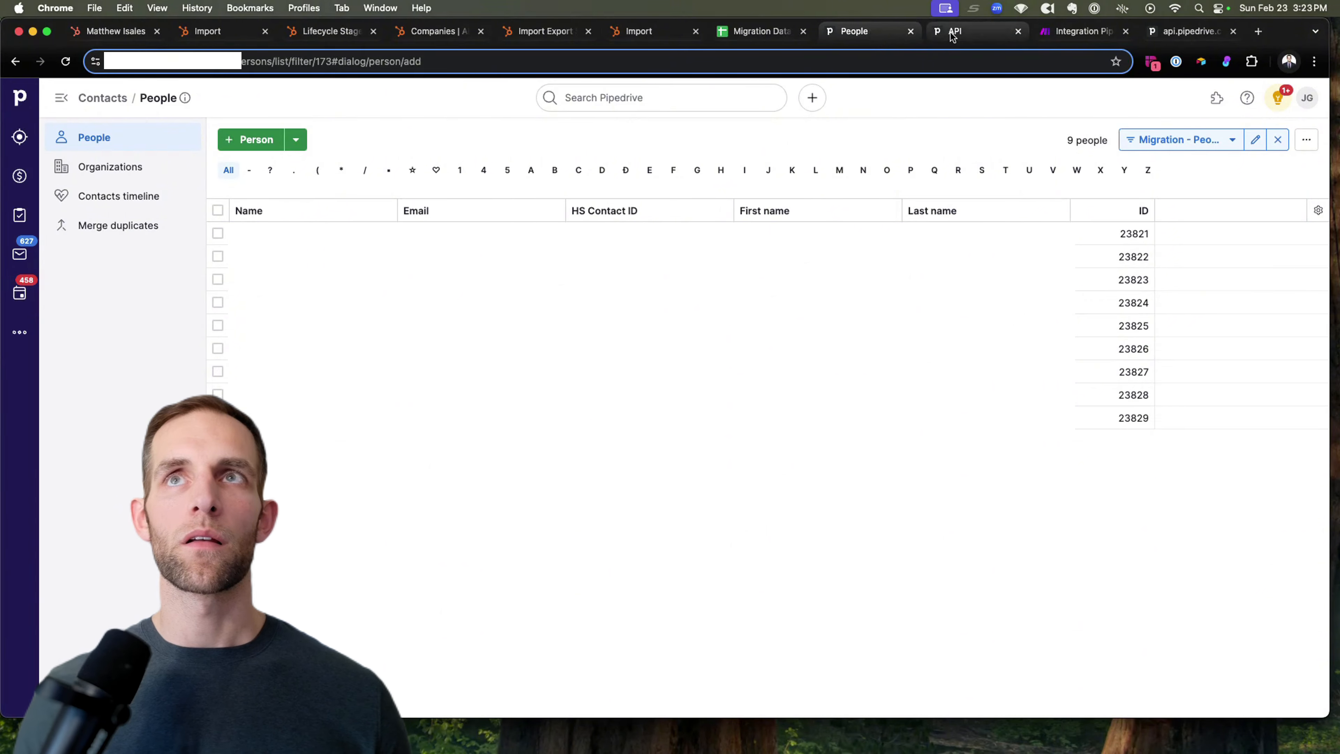
Step: Review the trigger's updated.person bundle for person 23829 (organization 3250), then open Update a Contact
{"action": "left_click", "coordinate": [1085, 32]}
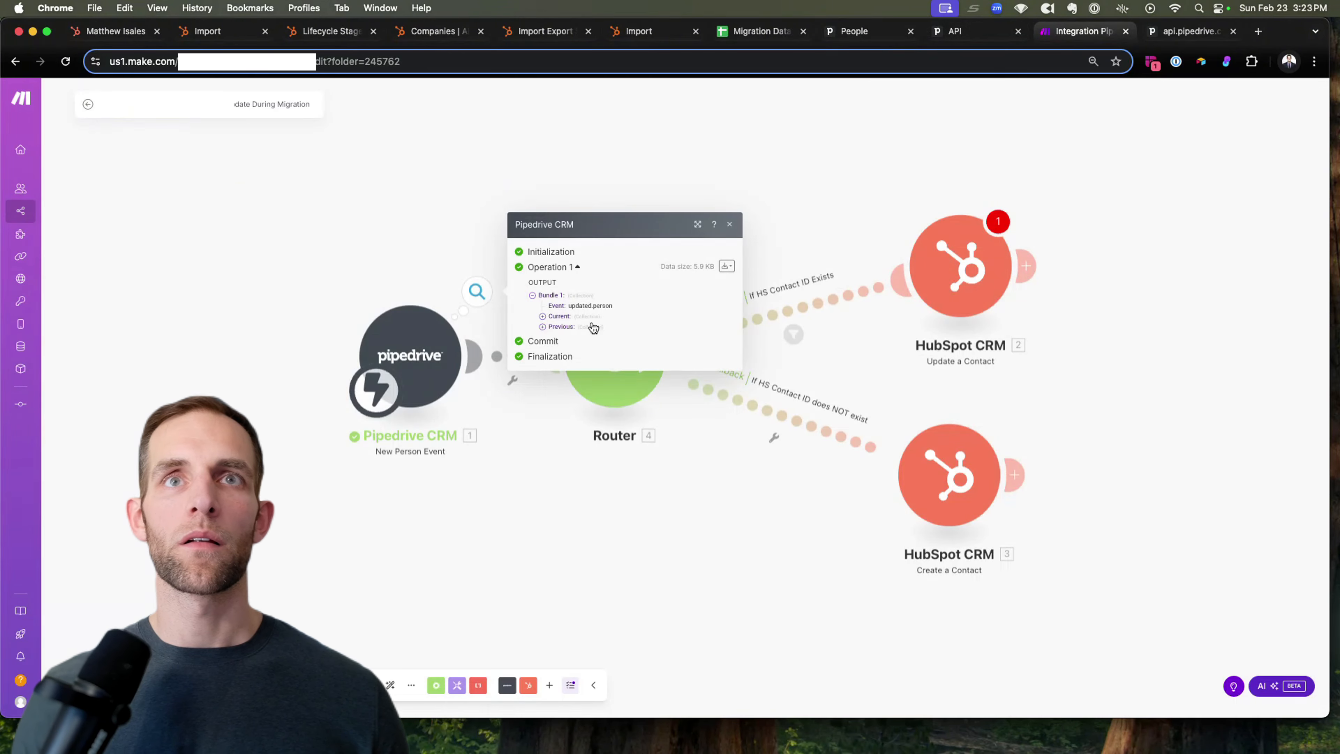
{"action": "left_click", "coordinate": [543, 316]}
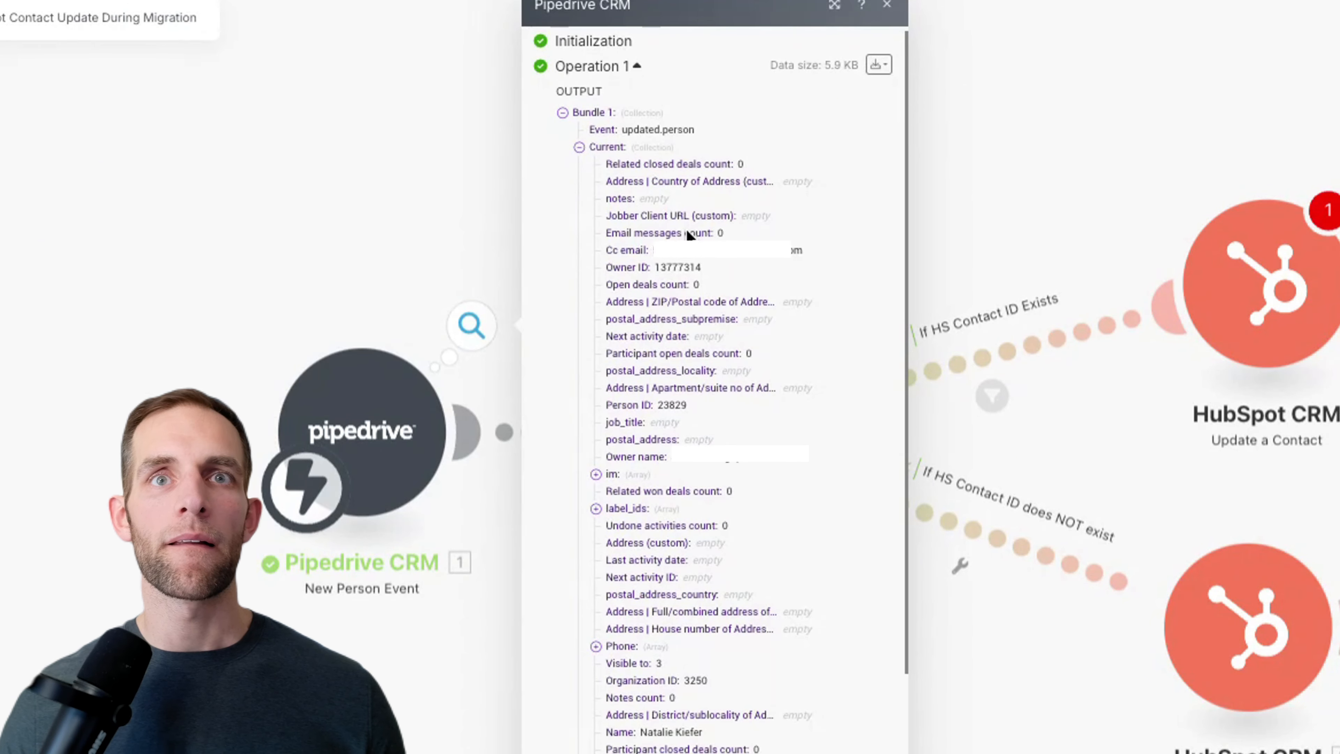
{"action": "scroll", "coordinate": [687, 234], "scroll_direction": "down", "scroll_amount": 2}
{"action": "scroll", "coordinate": [686, 238], "scroll_direction": "down", "scroll_amount": 2}
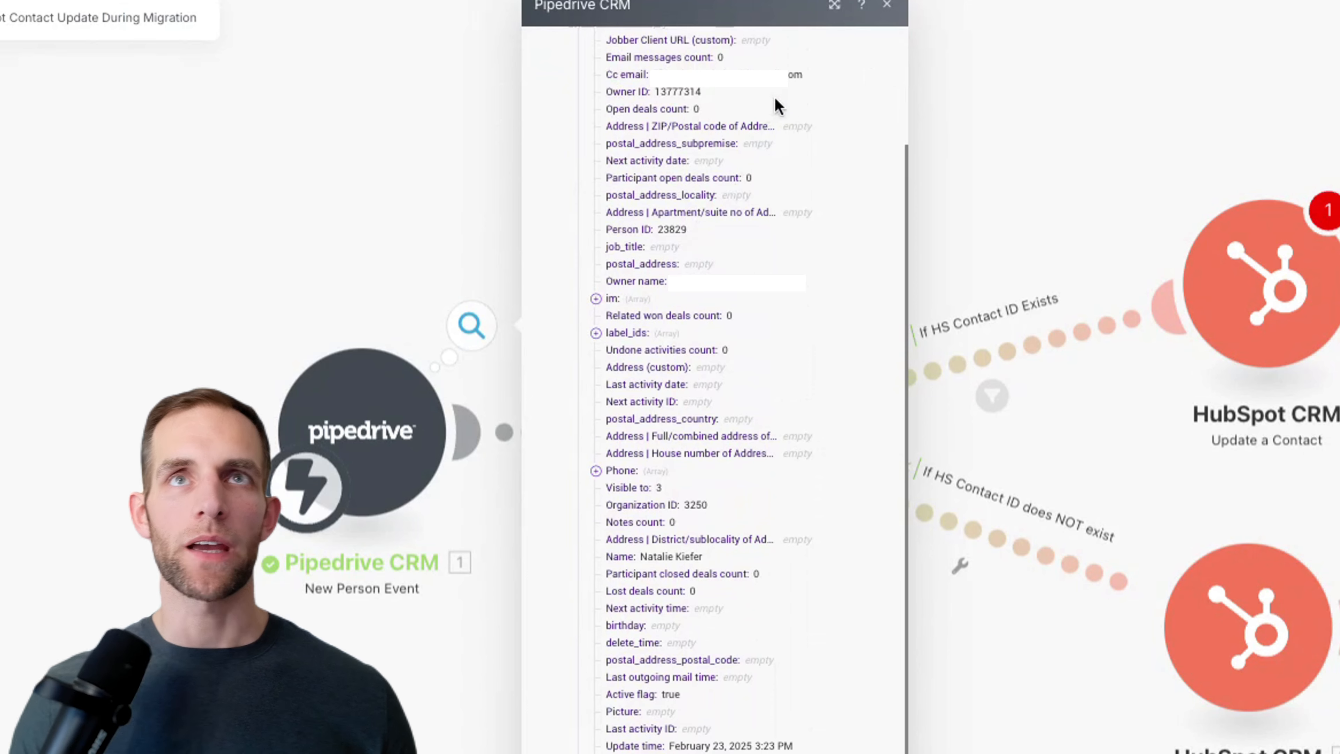
{"action": "scroll", "coordinate": [744, 135], "scroll_direction": "up", "scroll_amount": 4}
{"action": "scroll", "coordinate": [682, 134], "scroll_direction": "down", "scroll_amount": 1}
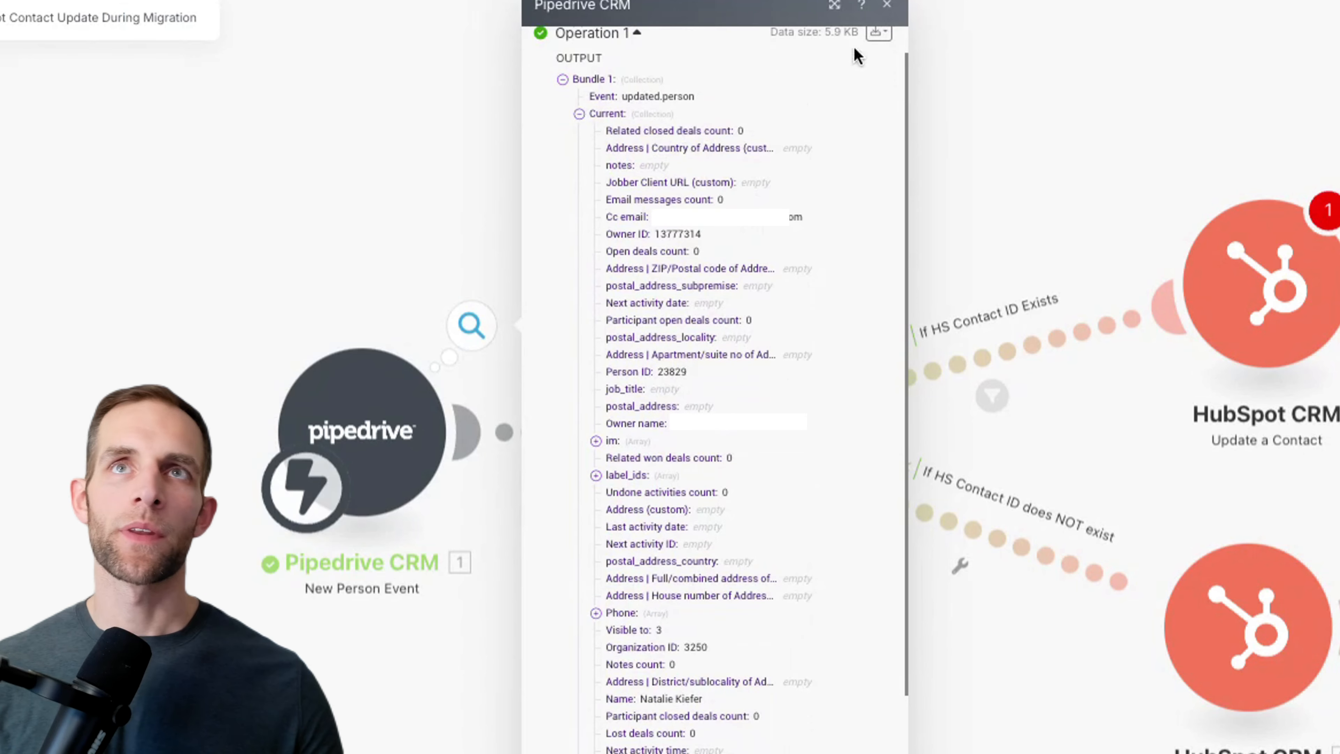
{"action": "left_click", "coordinate": [887, 7]}
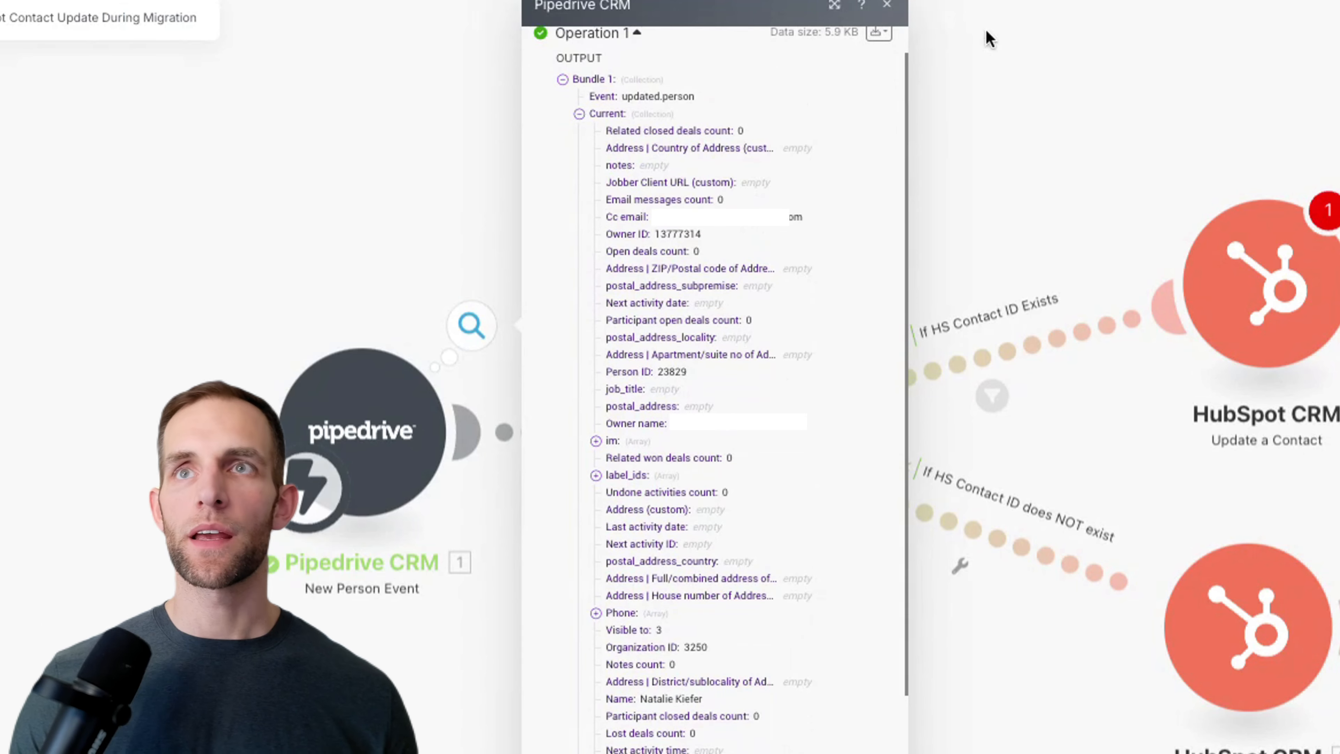
{"action": "left_click", "coordinate": [1268, 354]}
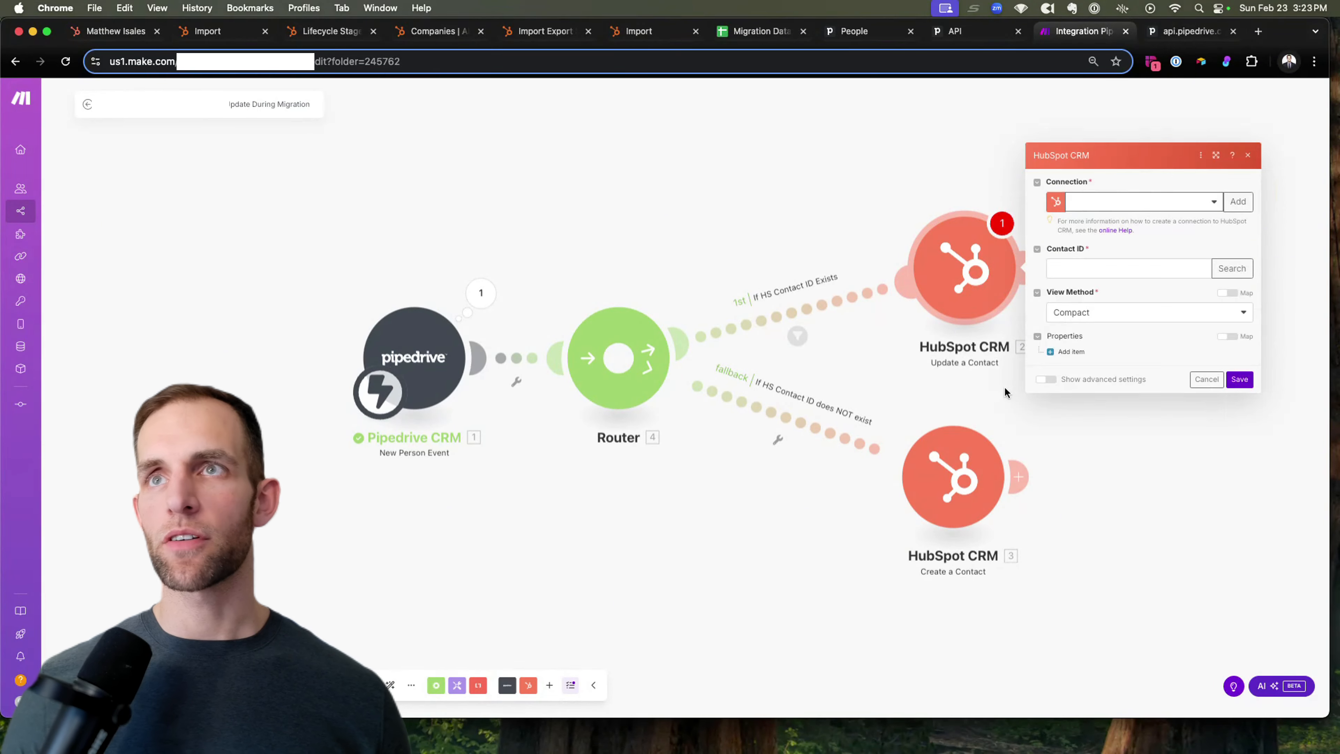
Step: Reopen Update a Contact's settings and search the Connection list for the HubSpot connection
{"action": "left_click", "coordinate": [963, 504]}
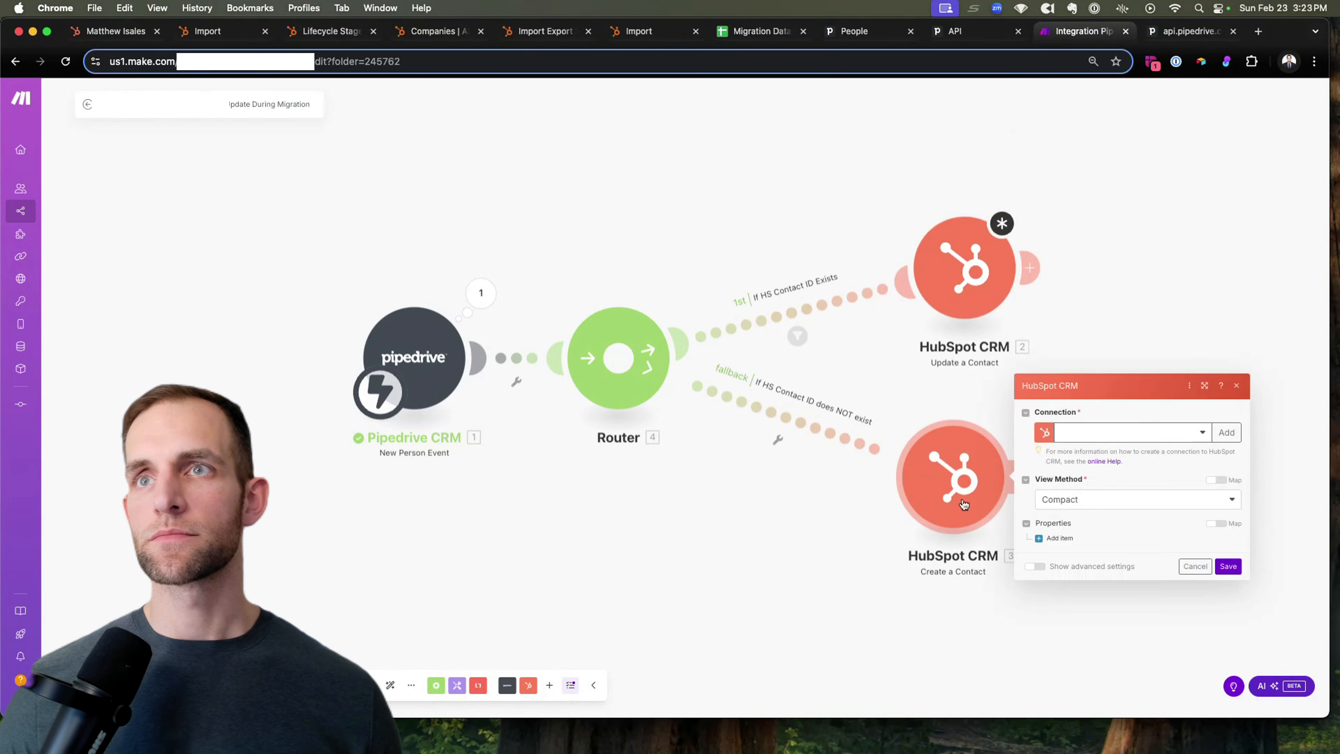
{"action": "left_click", "coordinate": [988, 270]}
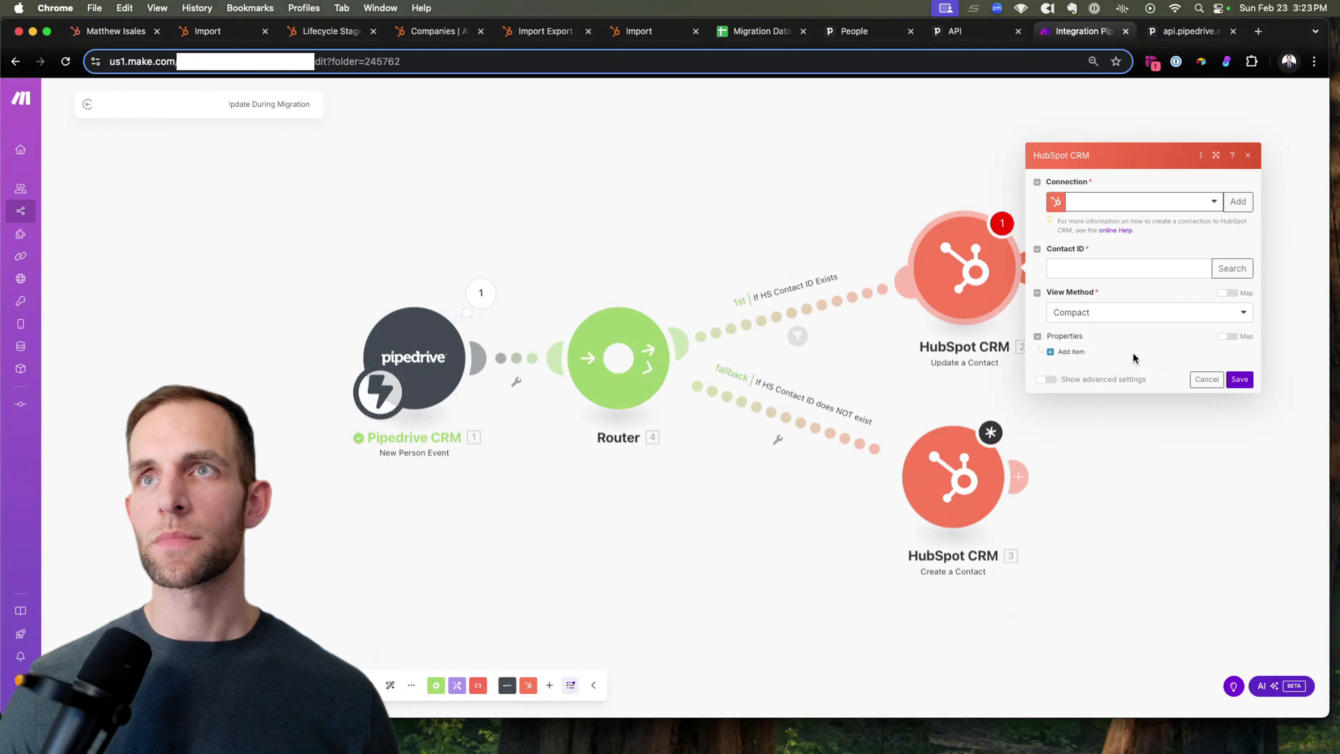
{"action": "left_click", "coordinate": [1240, 380]}
{"action": "left_click", "coordinate": [967, 501]}
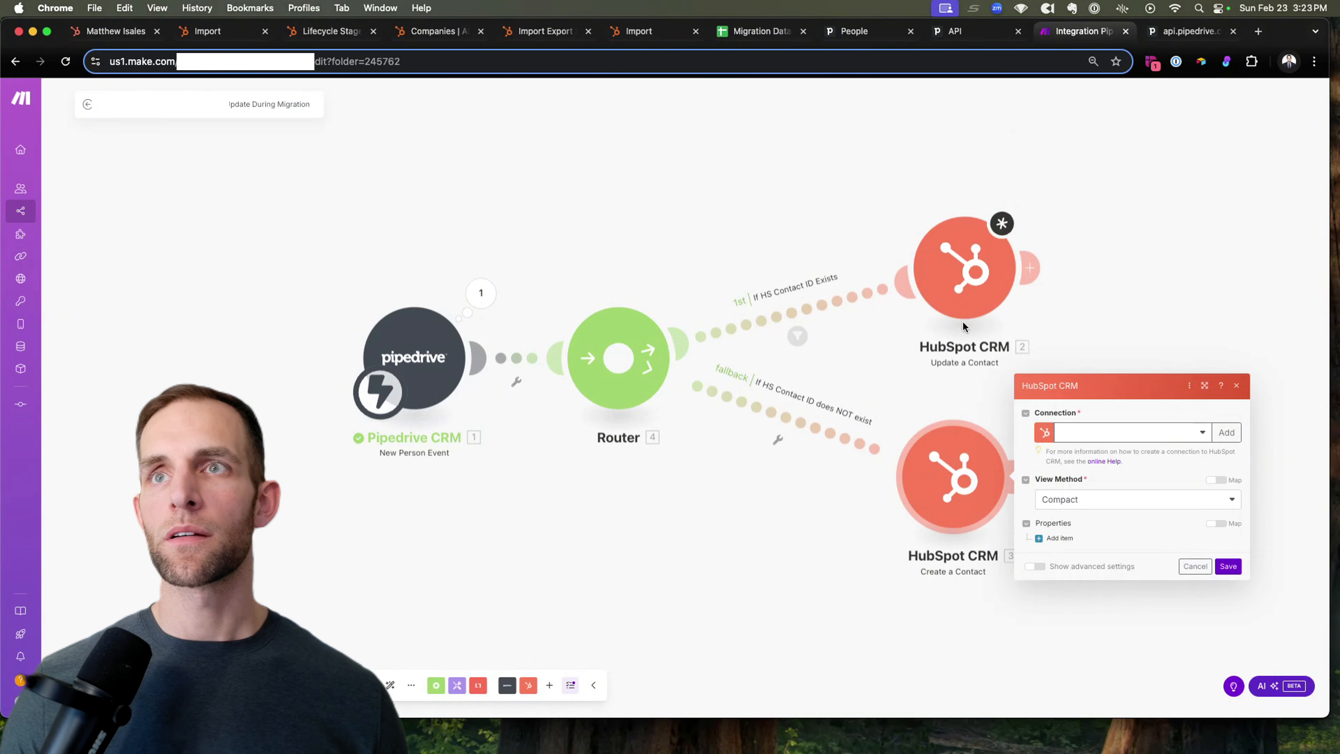
{"action": "left_click", "coordinate": [969, 308]}
{"action": "left_click", "coordinate": [1110, 205]}
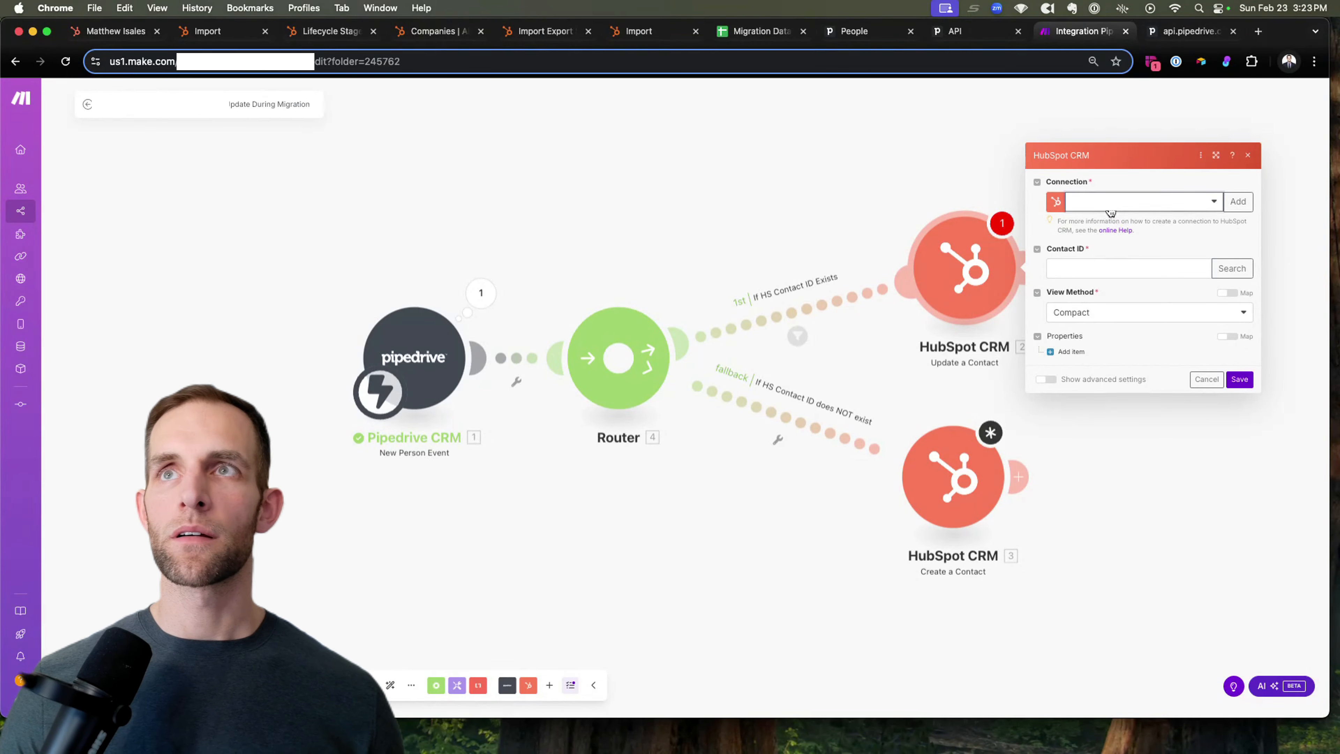
{"action": "type", "text": "al"}
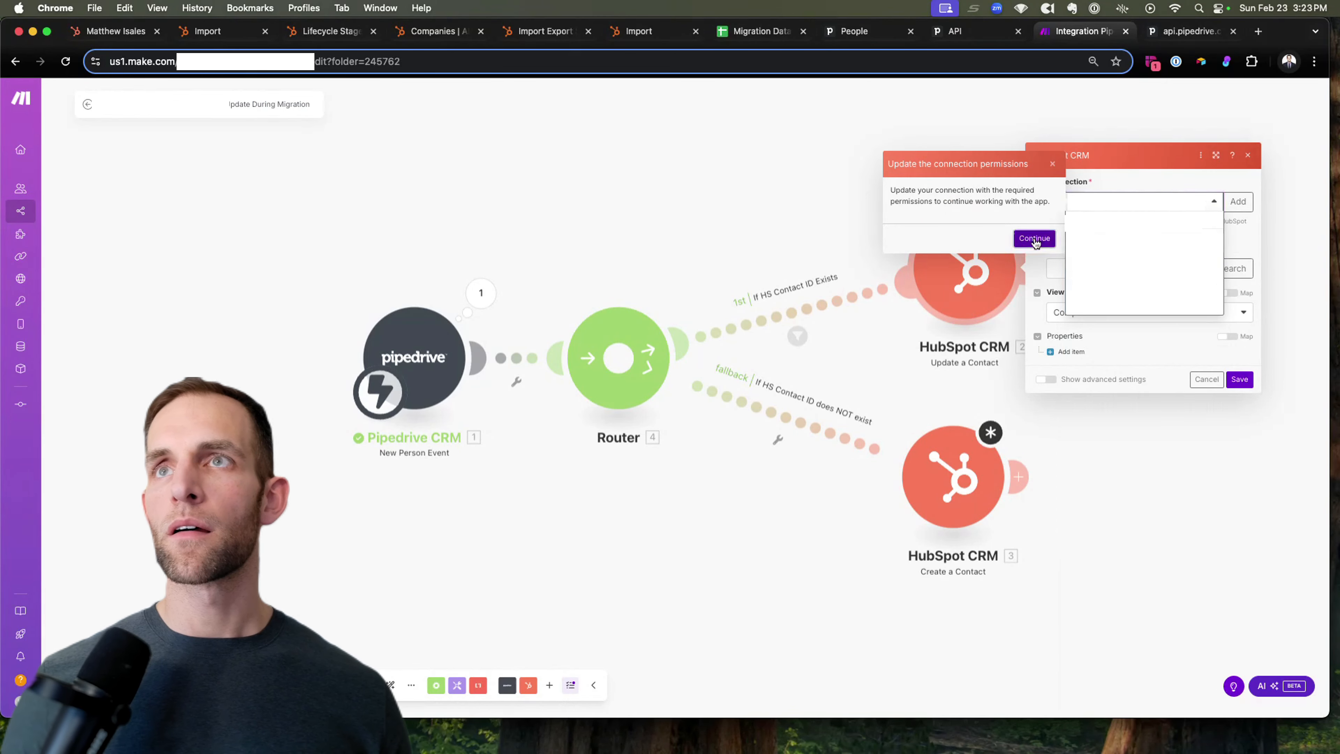
Step: Continue the permissions update and authorize Make for the chosen HubSpot account
{"action": "left_click", "coordinate": [1035, 237]}
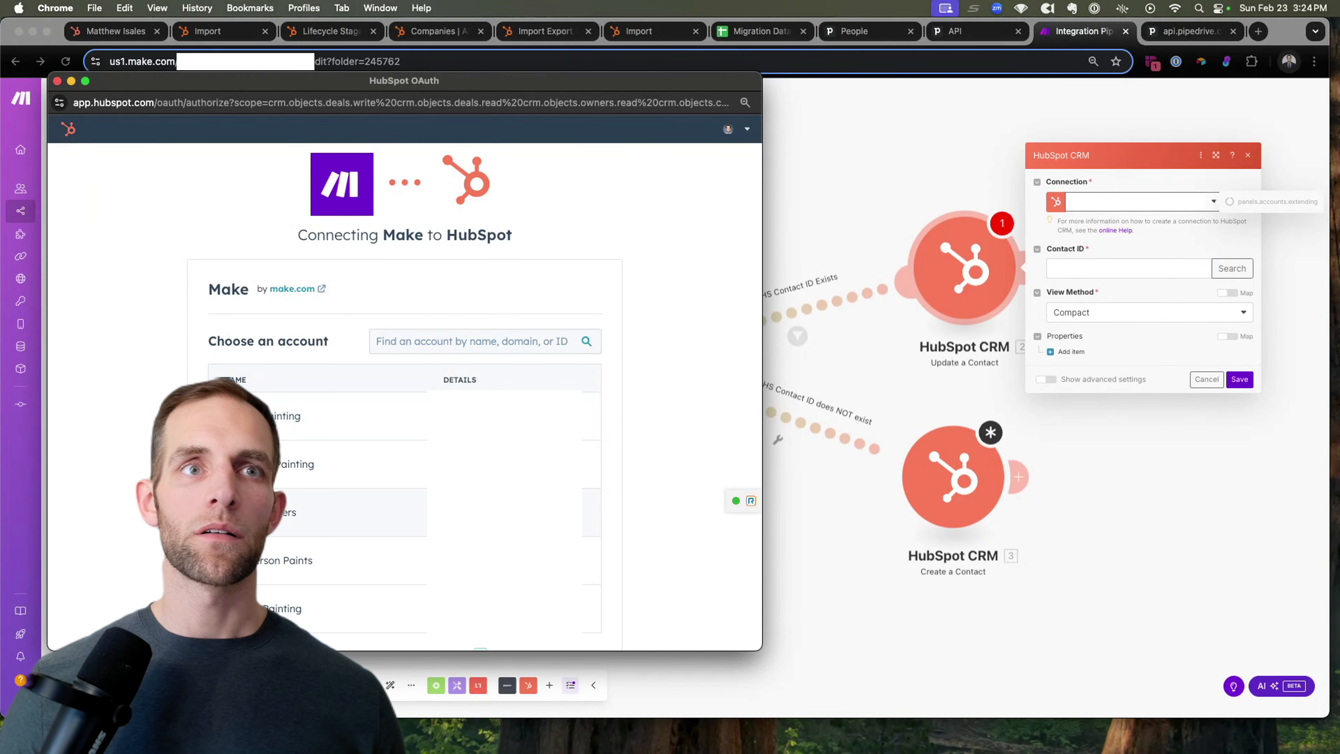
{"action": "scroll", "coordinate": [464, 493], "scroll_direction": "down", "scroll_amount": 2}
{"action": "left_click", "coordinate": [283, 610]}
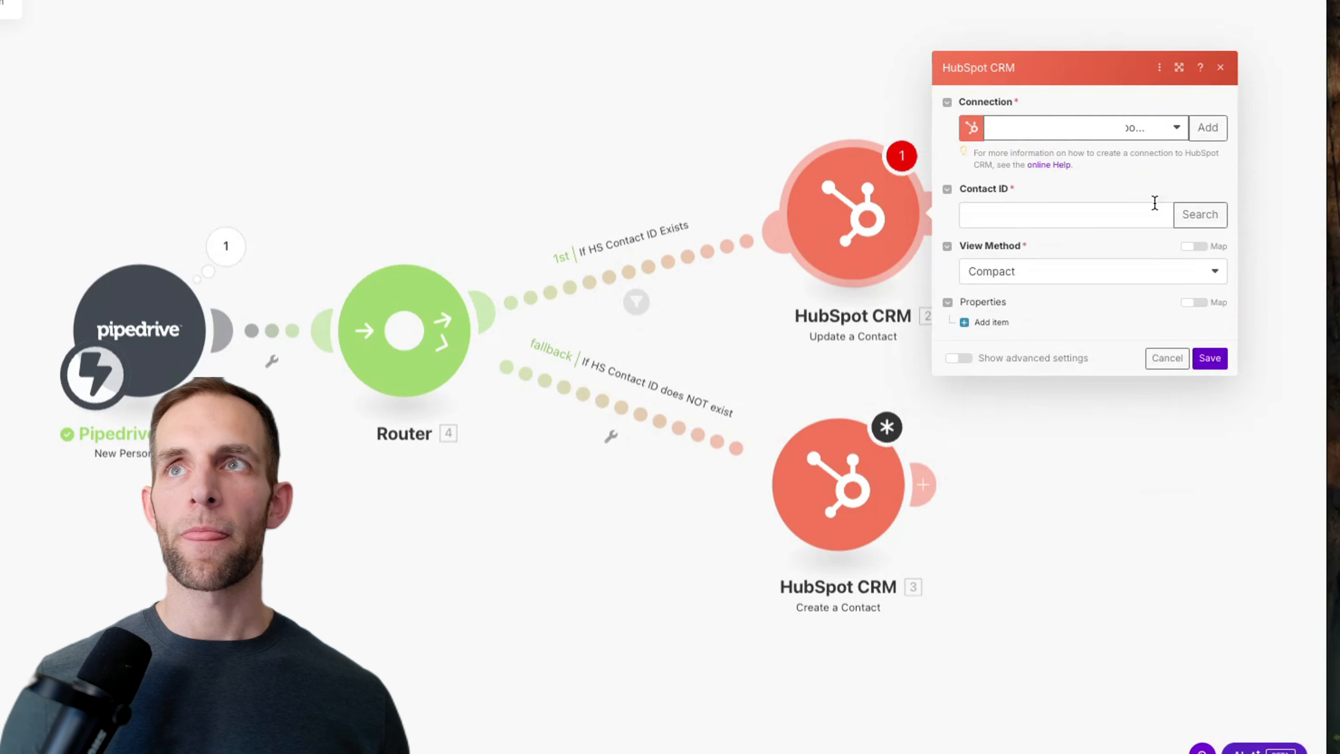
Step: Map Contact ID to Pipedrive's Current HS Contact ID (custom) and add an empty Item 1
{"action": "left_click", "coordinate": [1037, 217]}
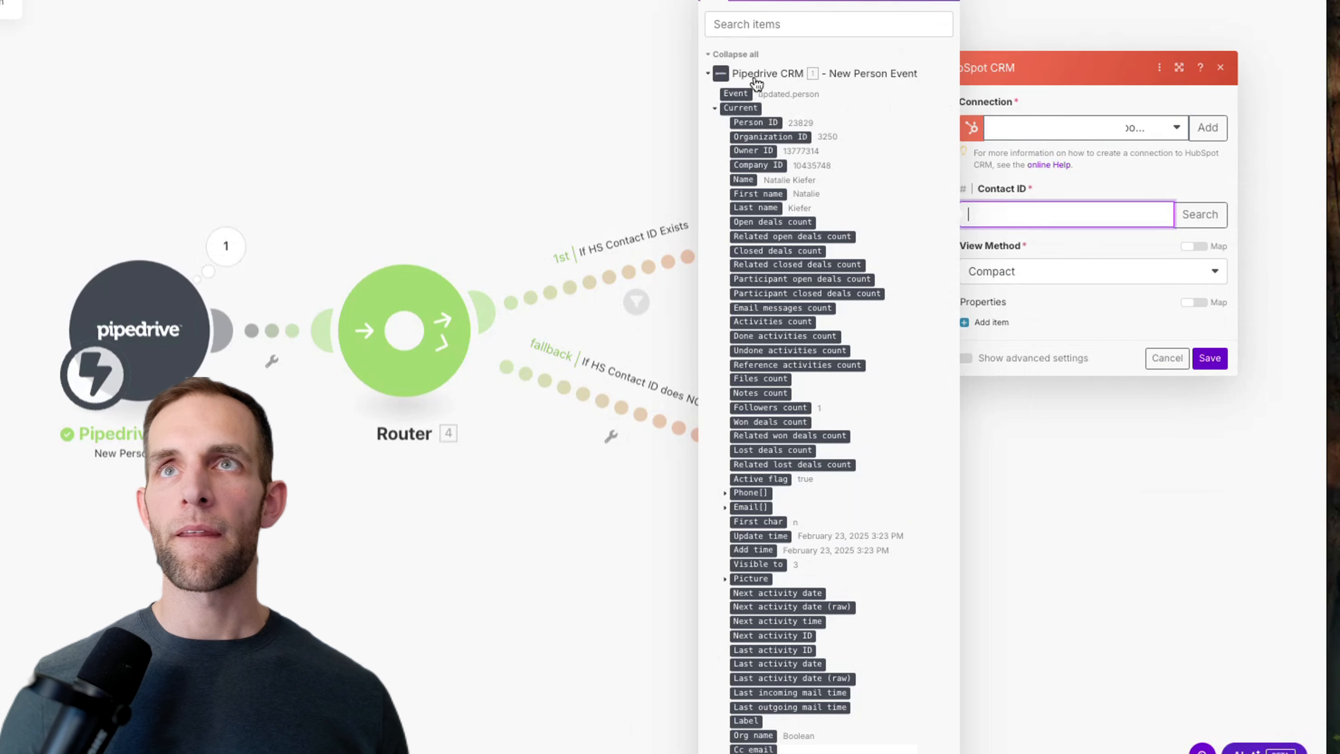
{"action": "left_click", "coordinate": [739, 24]}
{"action": "type", "text": "hs con"}
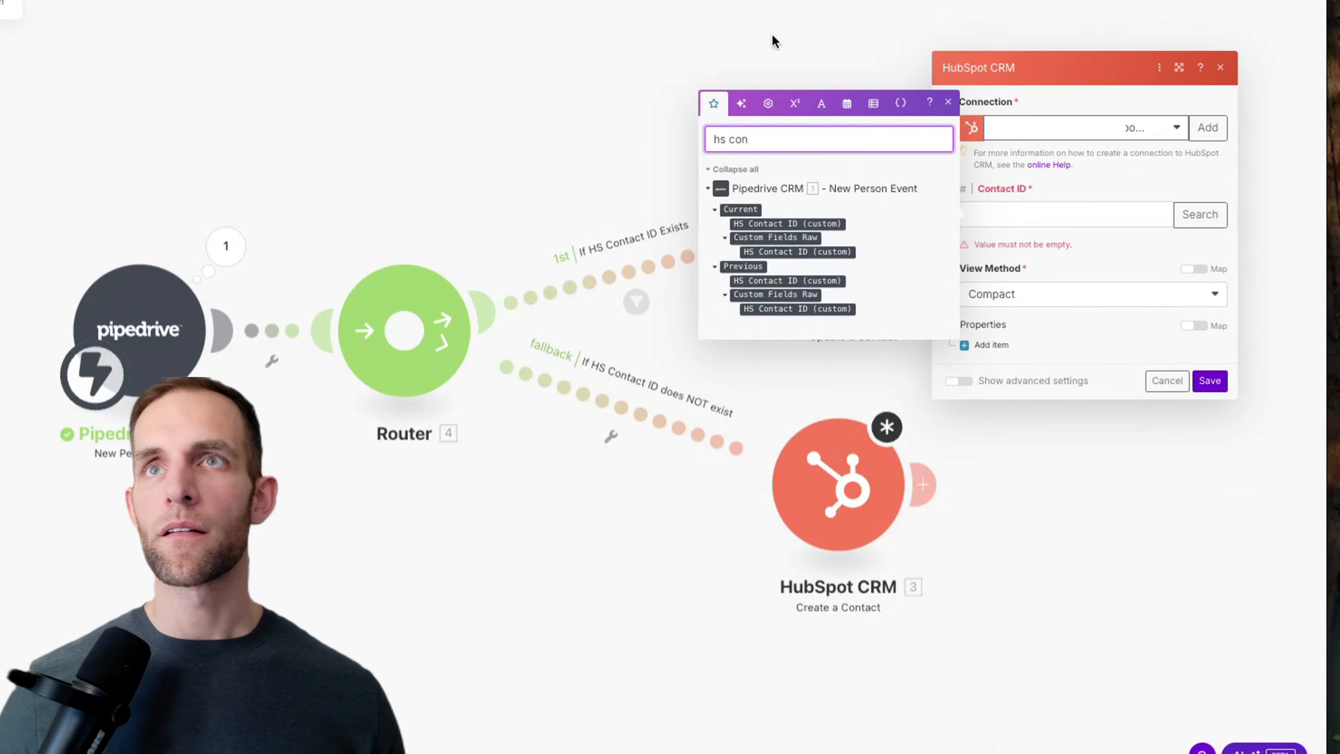
{"action": "left_click", "coordinate": [764, 222]}
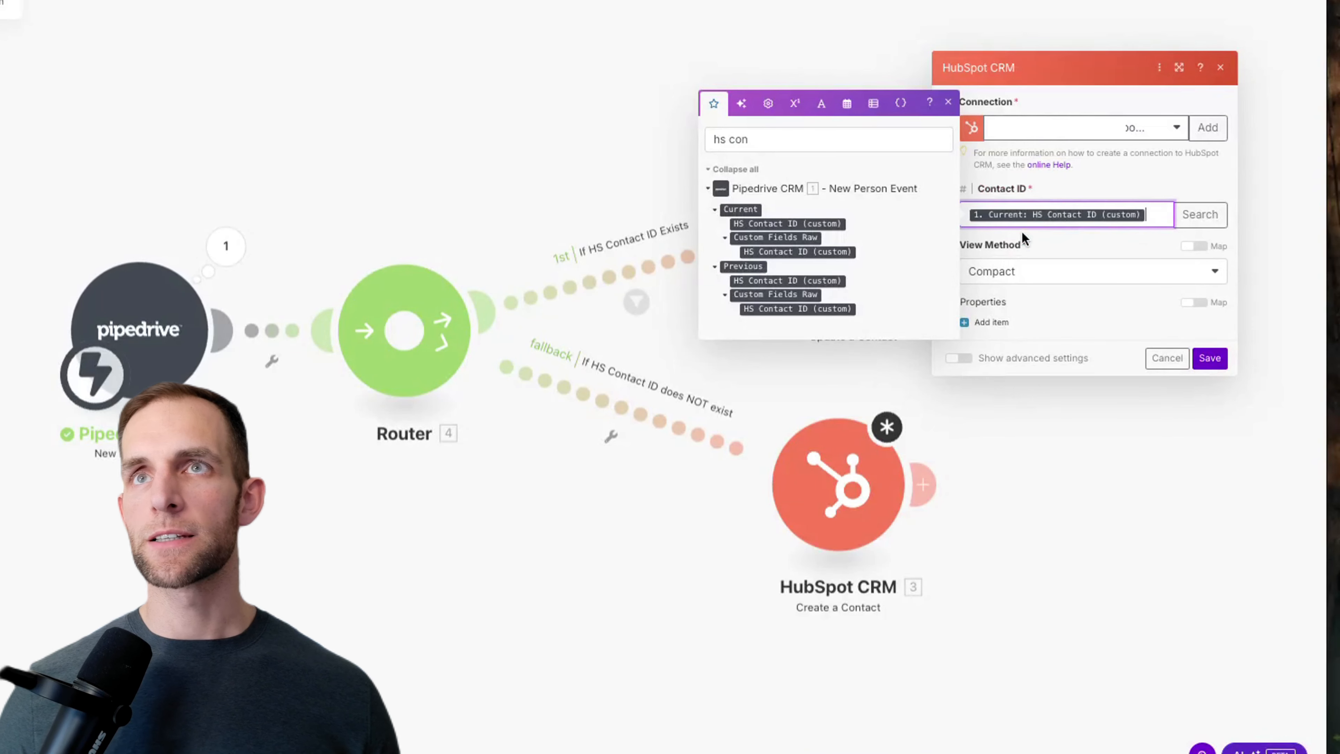
{"action": "left_click", "coordinate": [989, 322]}
{"action": "left_click", "coordinate": [1042, 306]}
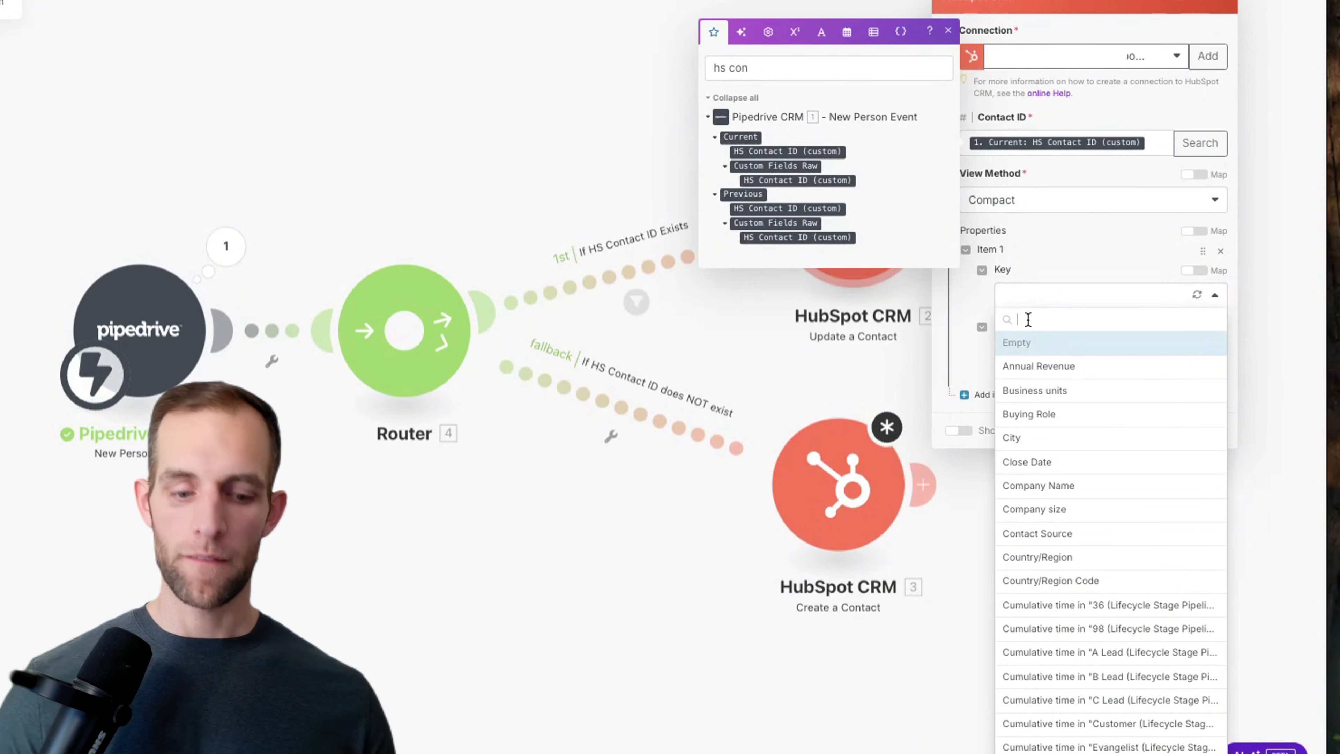
Step: Set Item 1's key to Phone Number, mapped from the person's current phone value
{"action": "type", "text": "phone"}
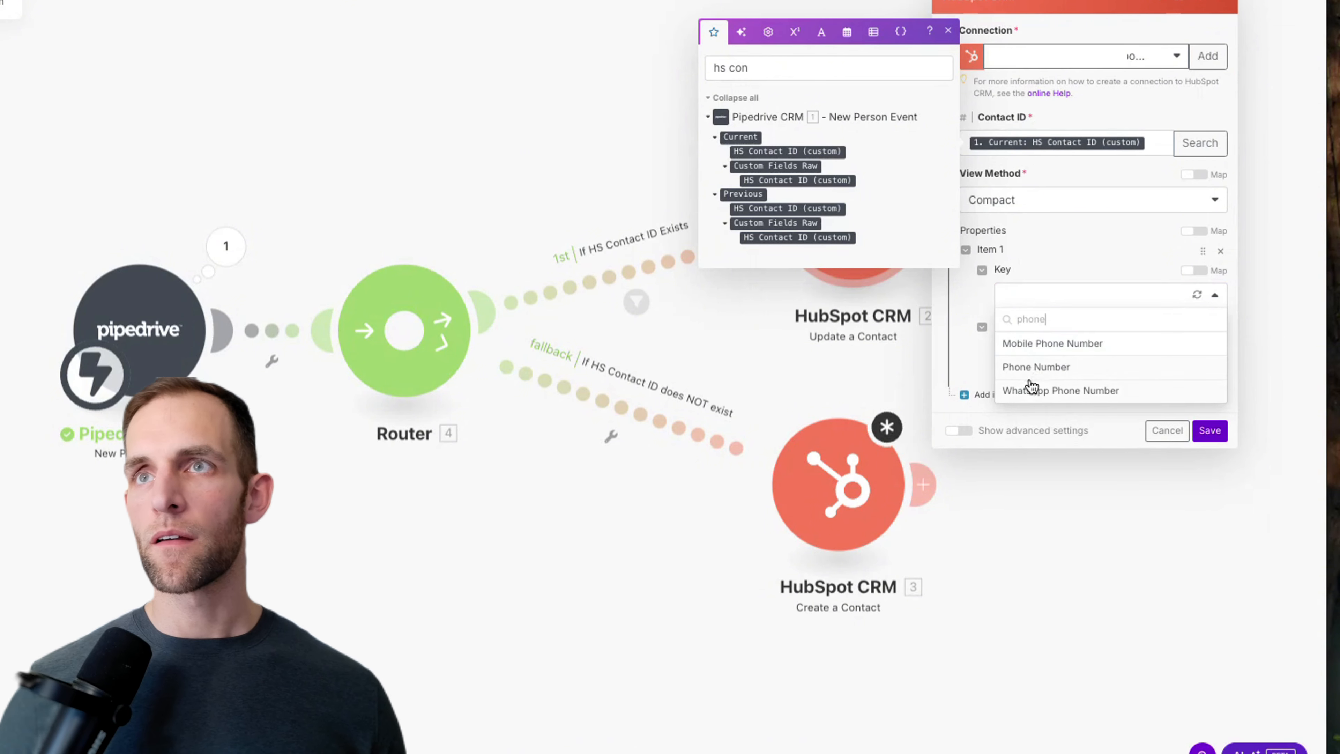
{"action": "left_click", "coordinate": [1035, 367]}
{"action": "left_click", "coordinate": [1032, 353]}
{"action": "left_click", "coordinate": [812, 275]}
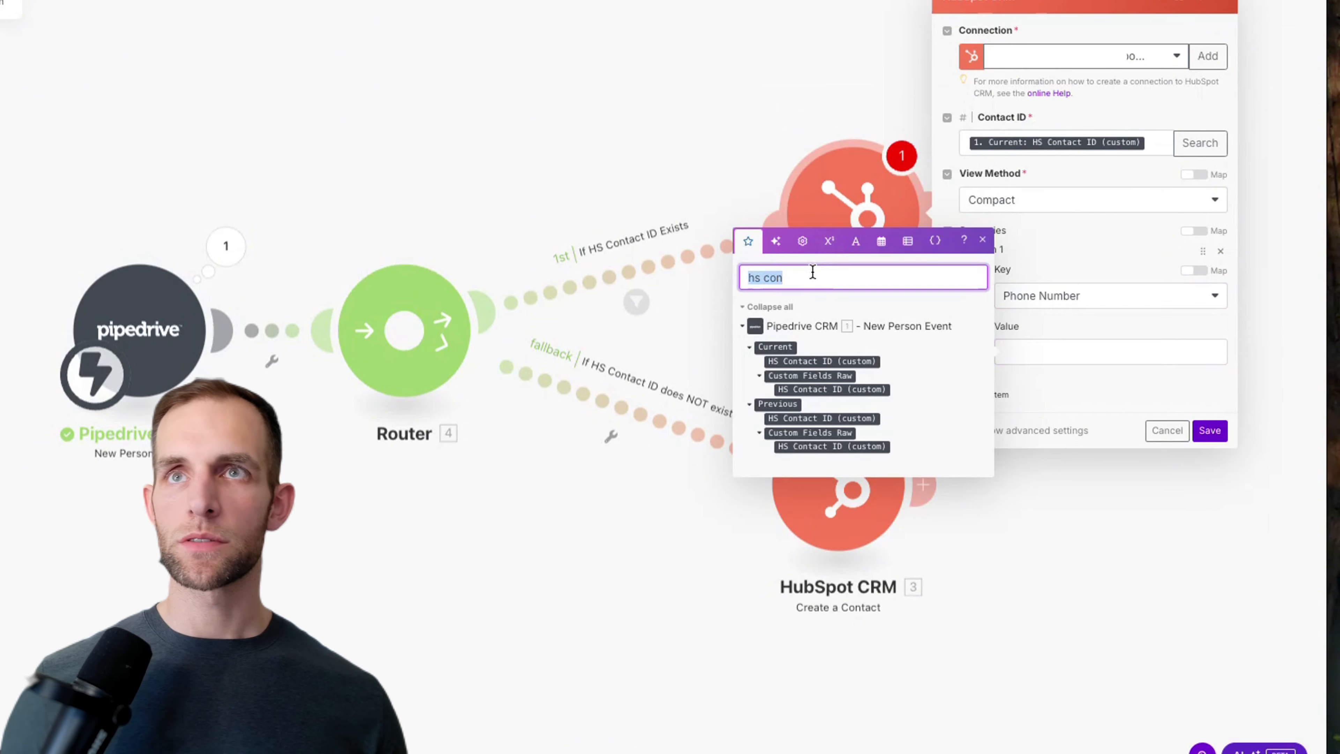
{"action": "type", "text": "phone"}
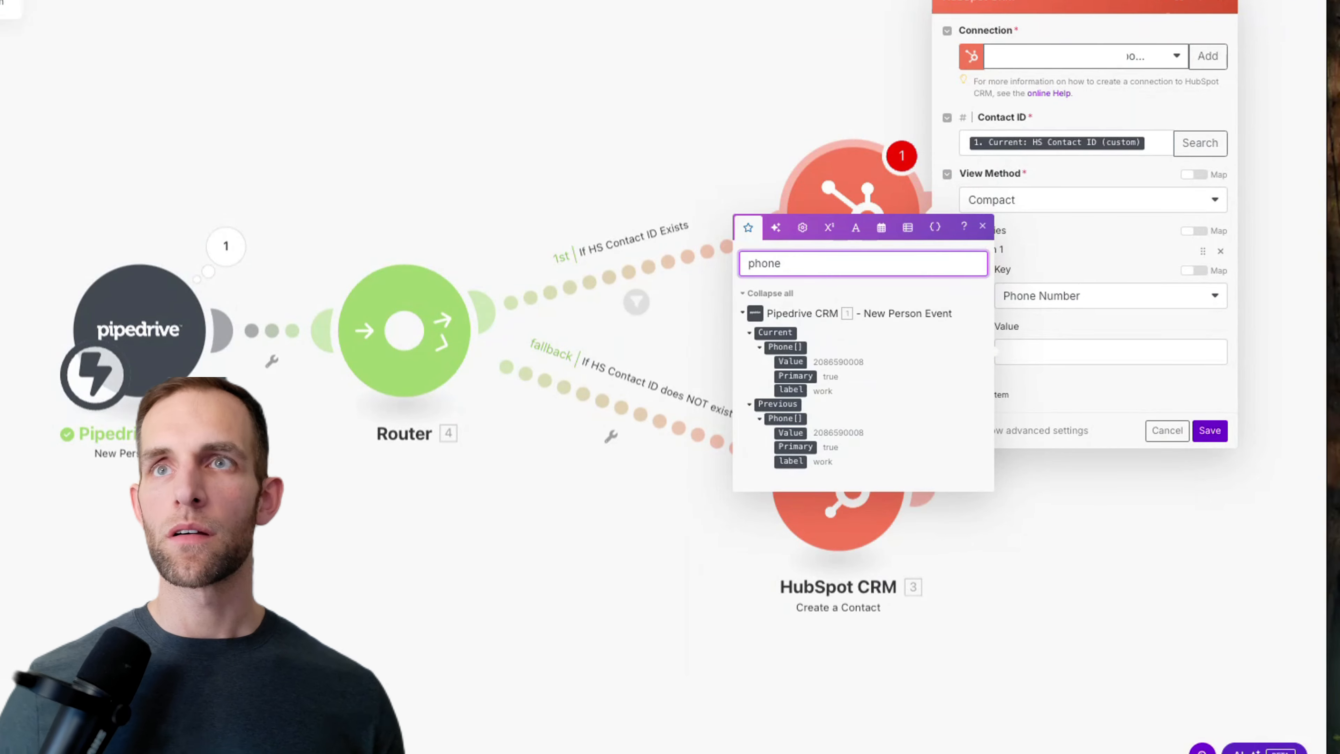
{"action": "left_click_drag", "start_coordinate": [790, 362], "coordinate": [1064, 357]}
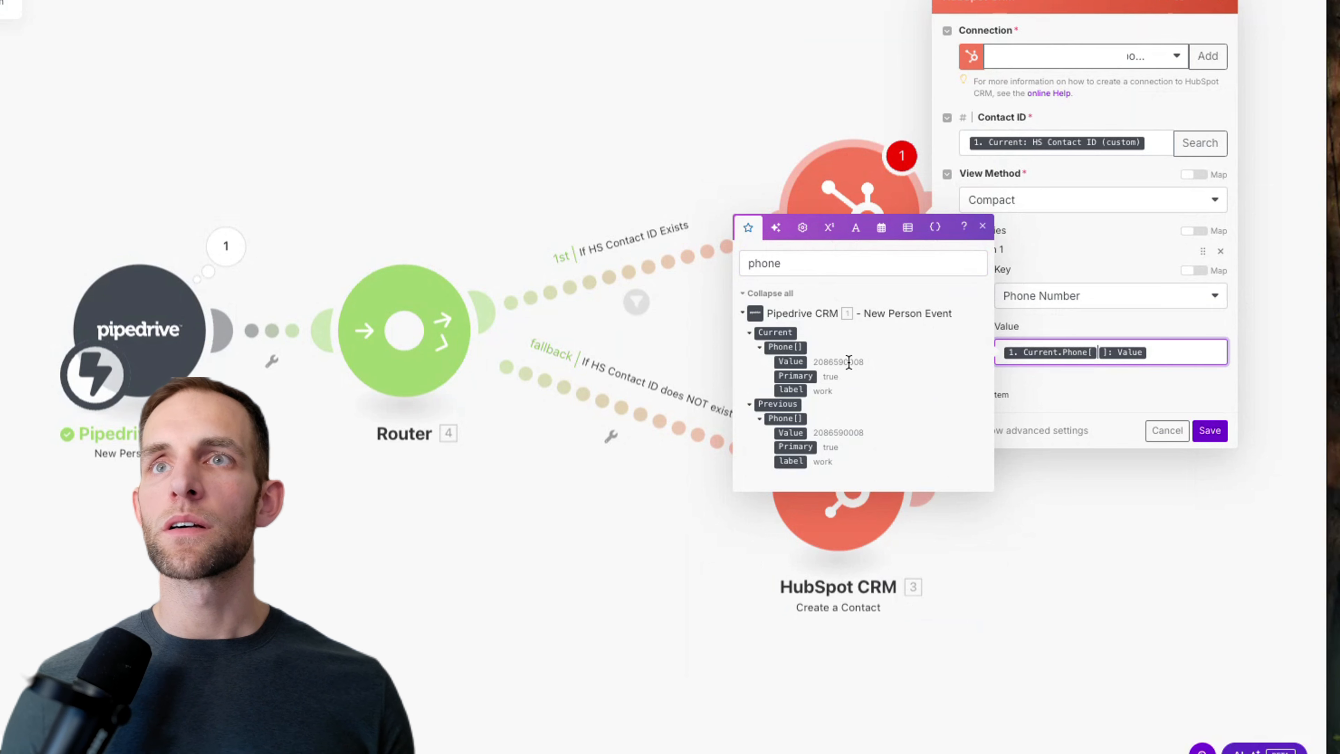
Step: Add Item 2 with key Email, mapped from the person's current email value
{"action": "double_click", "coordinate": [811, 264]}
{"action": "type", "text": "email"}
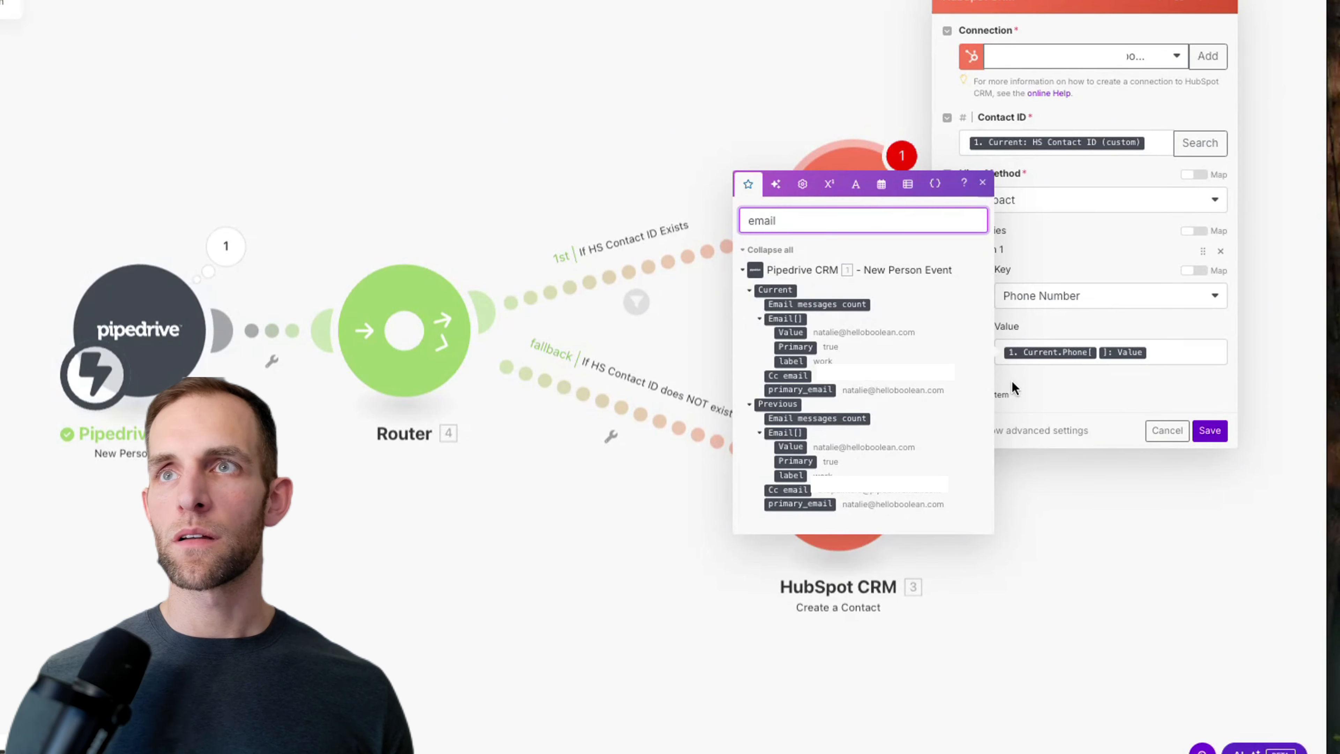
{"action": "left_click", "coordinate": [1002, 394]}
{"action": "left_click", "coordinate": [1030, 437]}
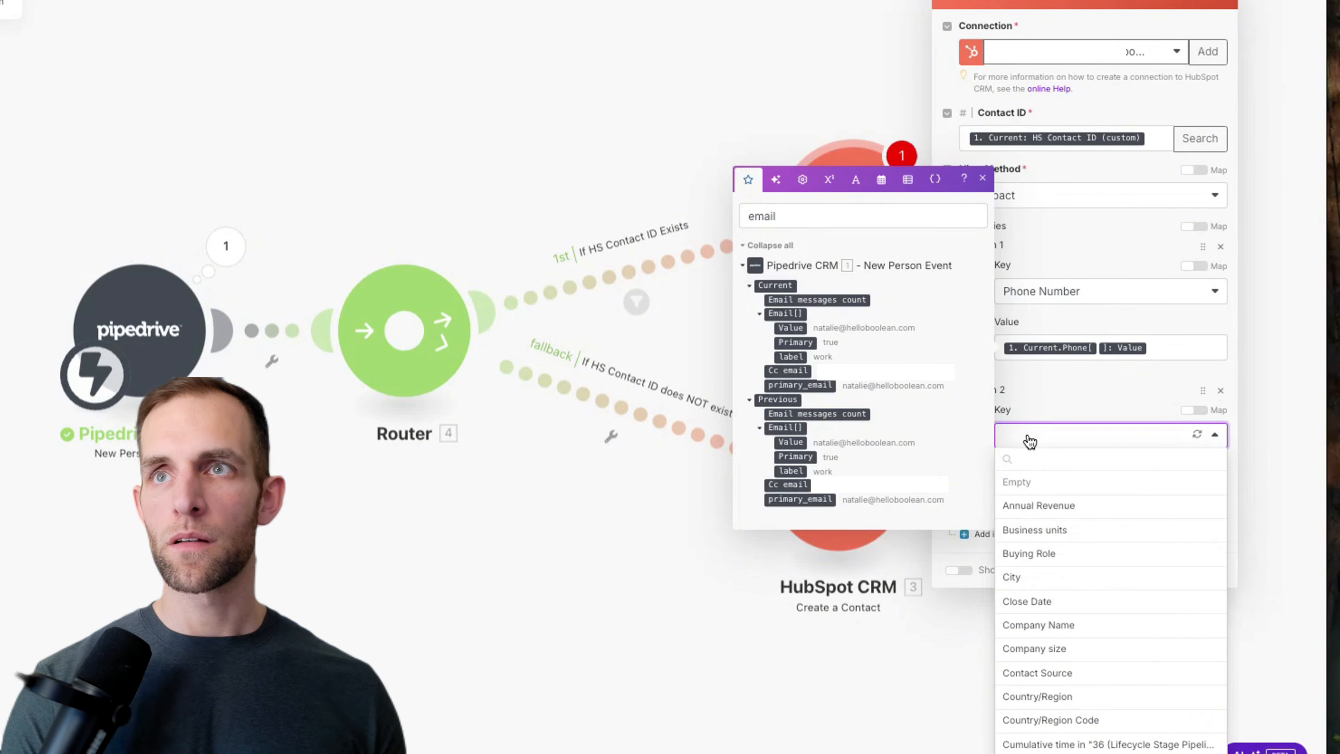
{"action": "type", "text": "email"}
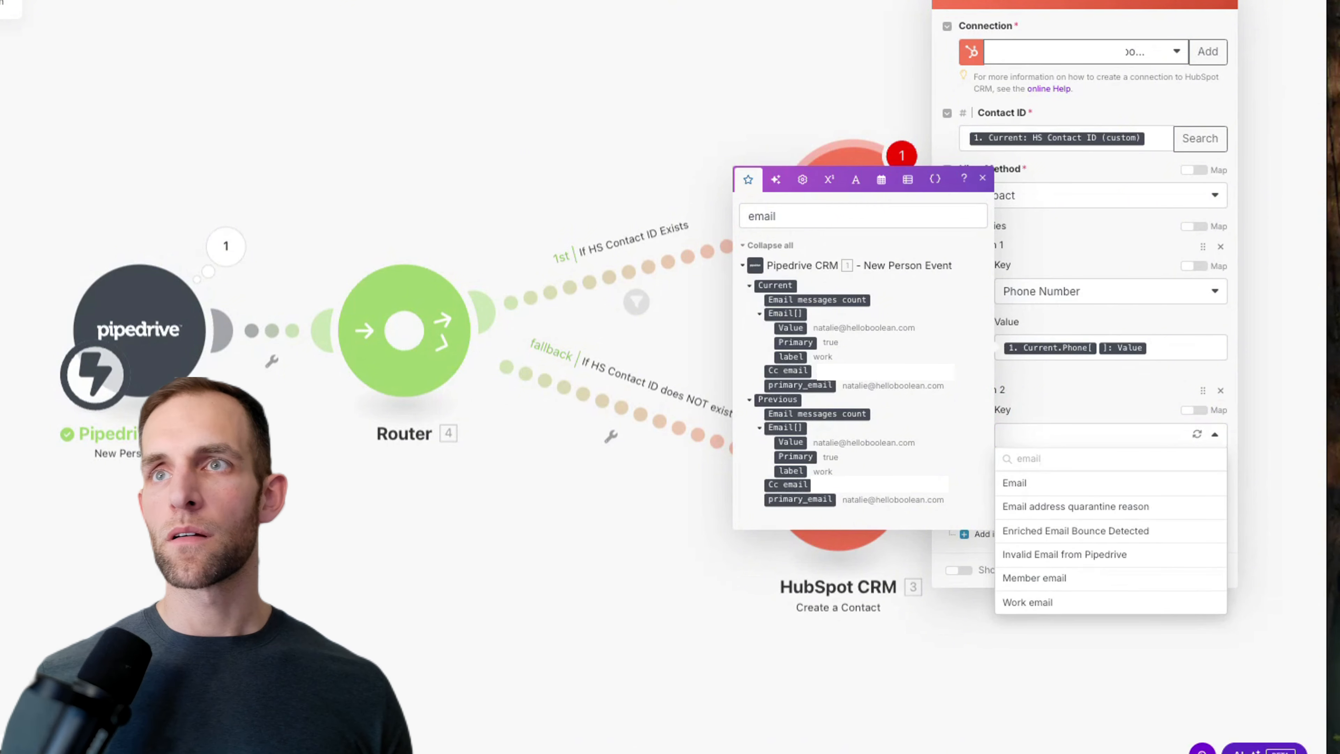
{"action": "left_click", "coordinate": [1018, 484]}
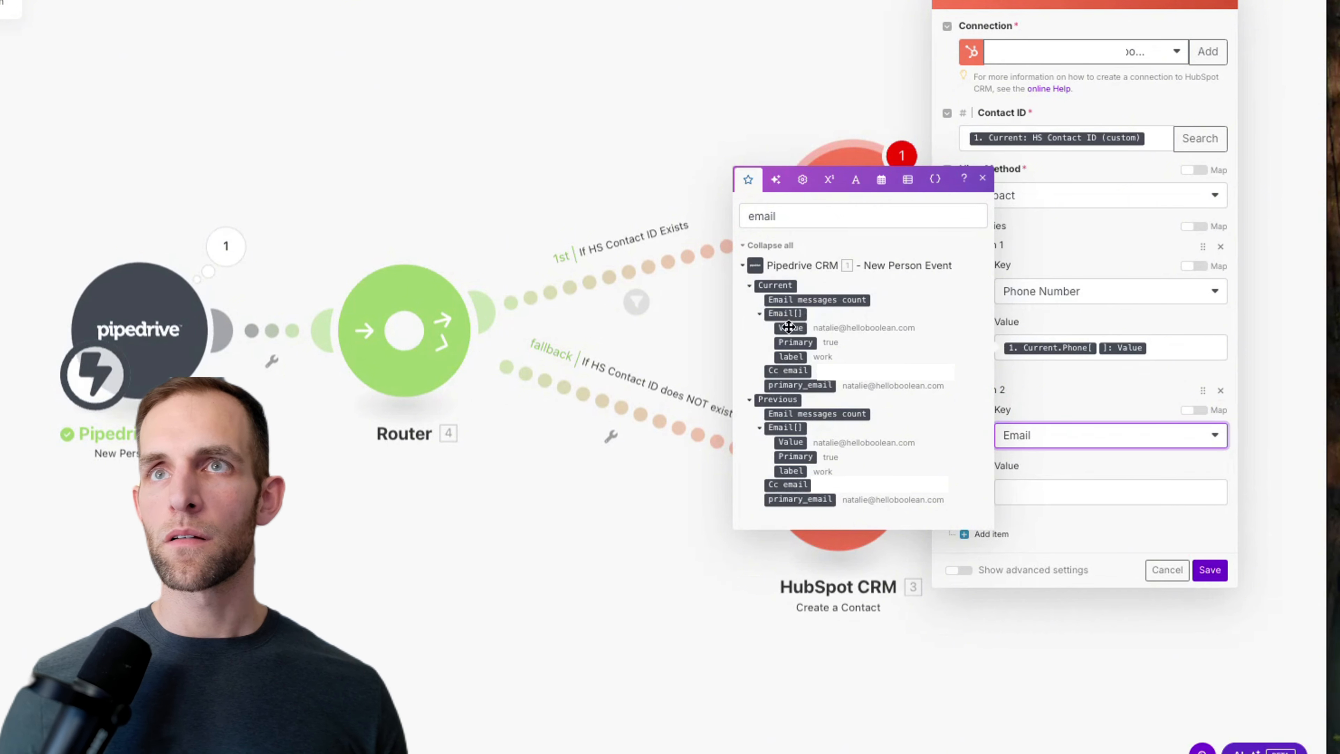
{"action": "left_click_drag", "start_coordinate": [787, 328], "coordinate": [1053, 487]}
Step: Add Item 3 as First Name mapped from 1. Current: First name, plus an empty Item 4
{"action": "left_click", "coordinate": [999, 534]}
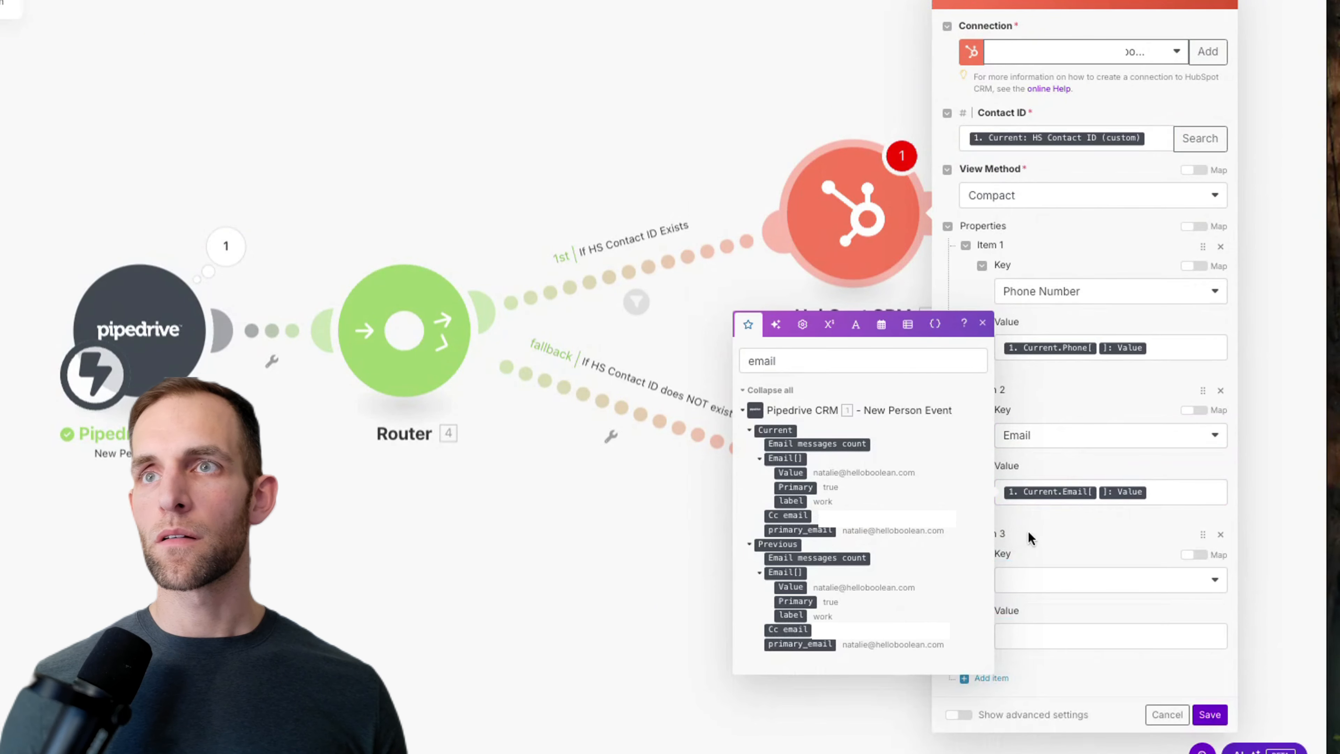
{"action": "left_click", "coordinate": [1037, 580]}
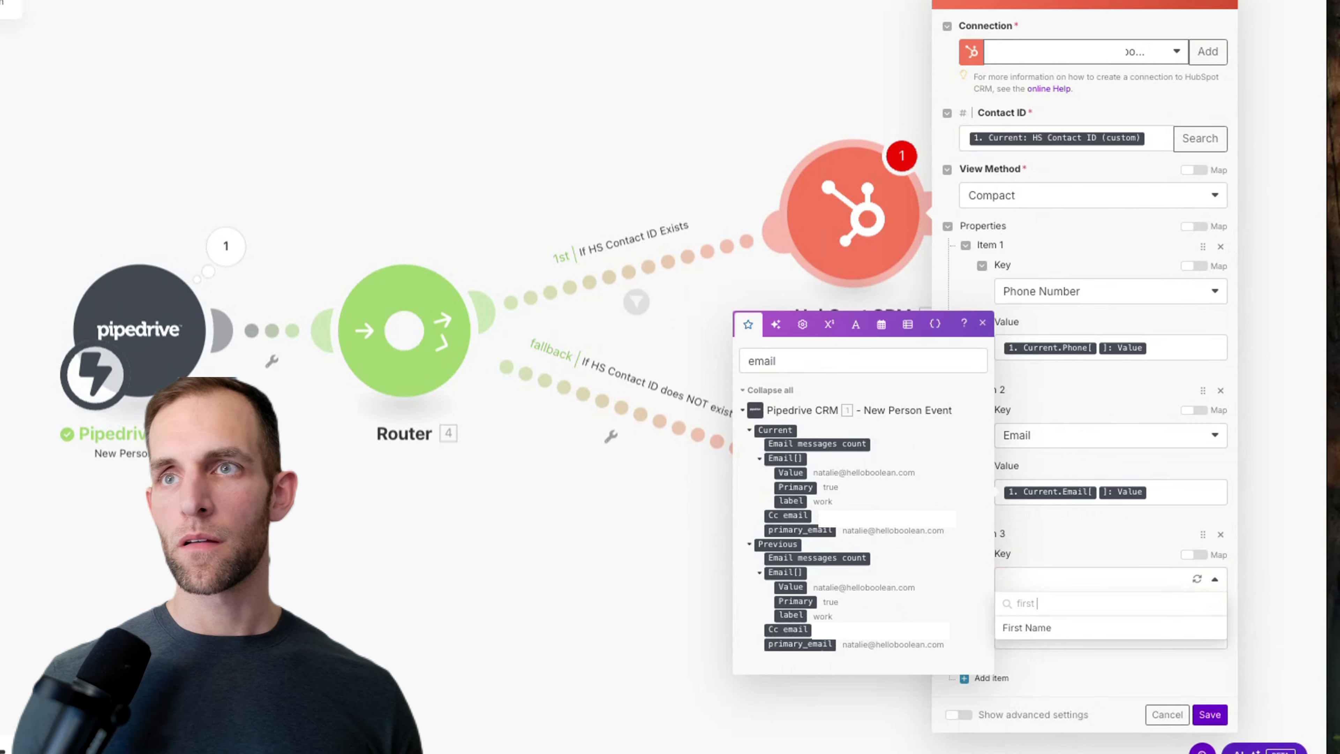
{"action": "left_click", "coordinate": [1039, 627]}
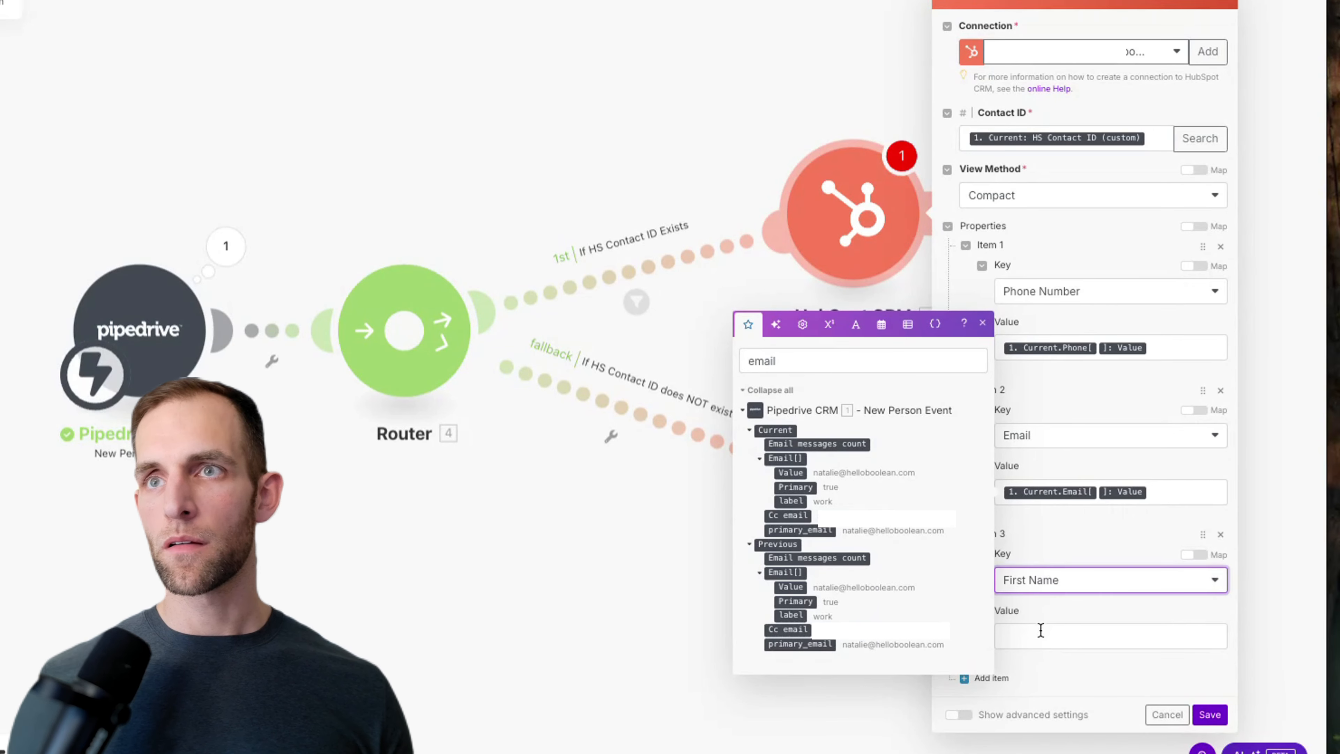
{"action": "left_click", "coordinate": [1042, 634]}
{"action": "double_click", "coordinate": [791, 476]}
{"action": "type", "text": "name"}
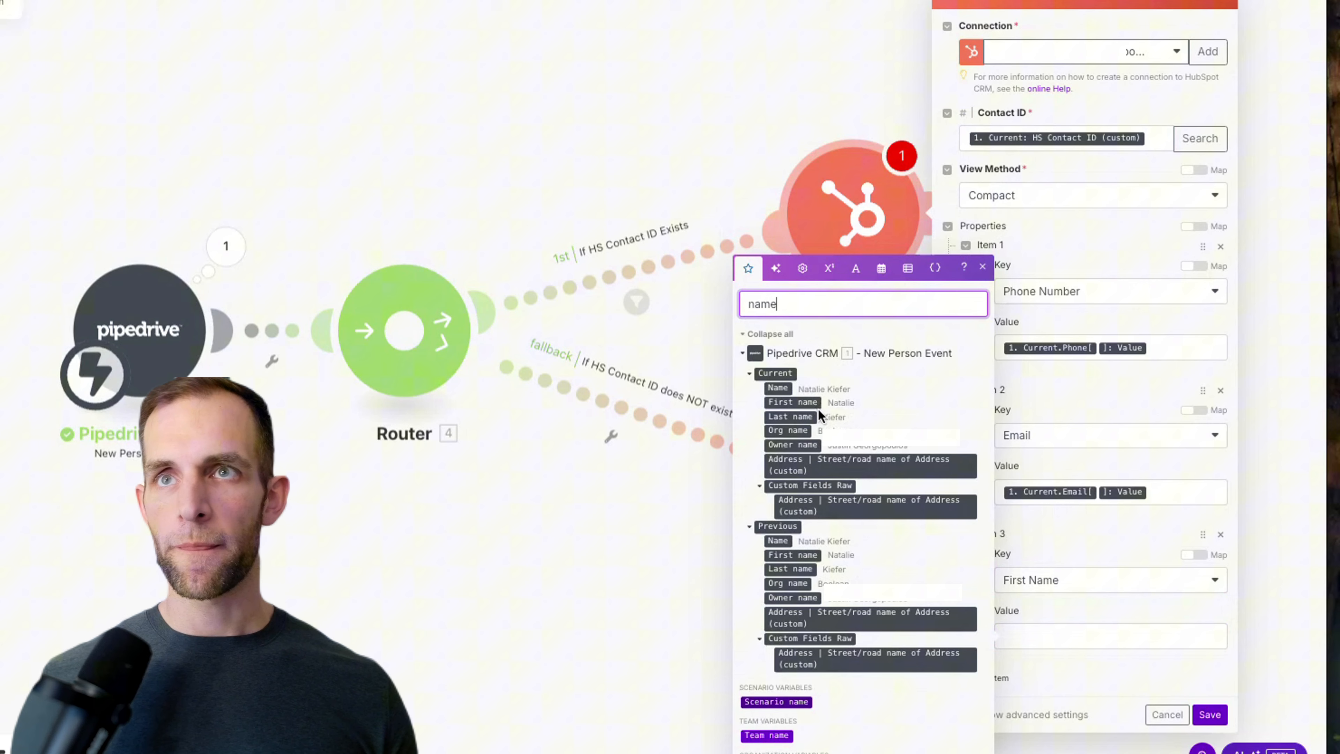
{"action": "left_click", "coordinate": [807, 402]}
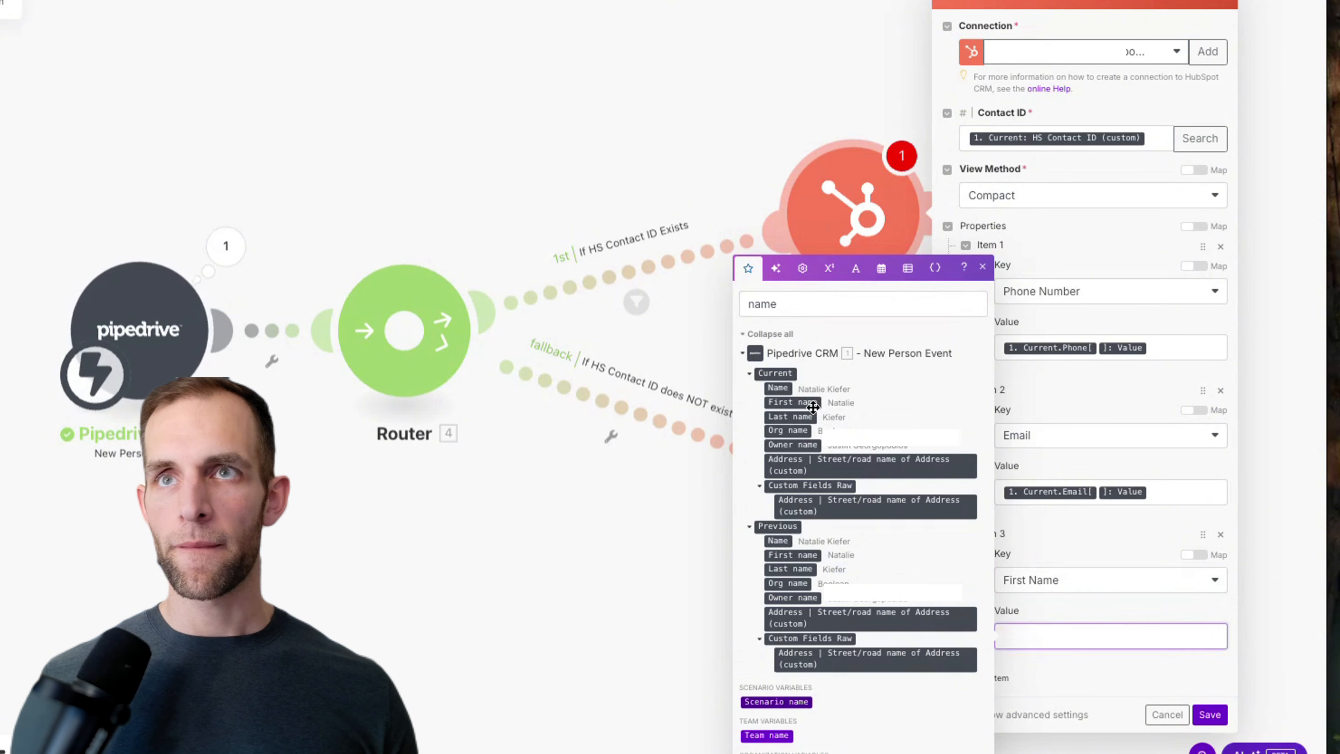
{"action": "left_click", "coordinate": [1007, 677]}
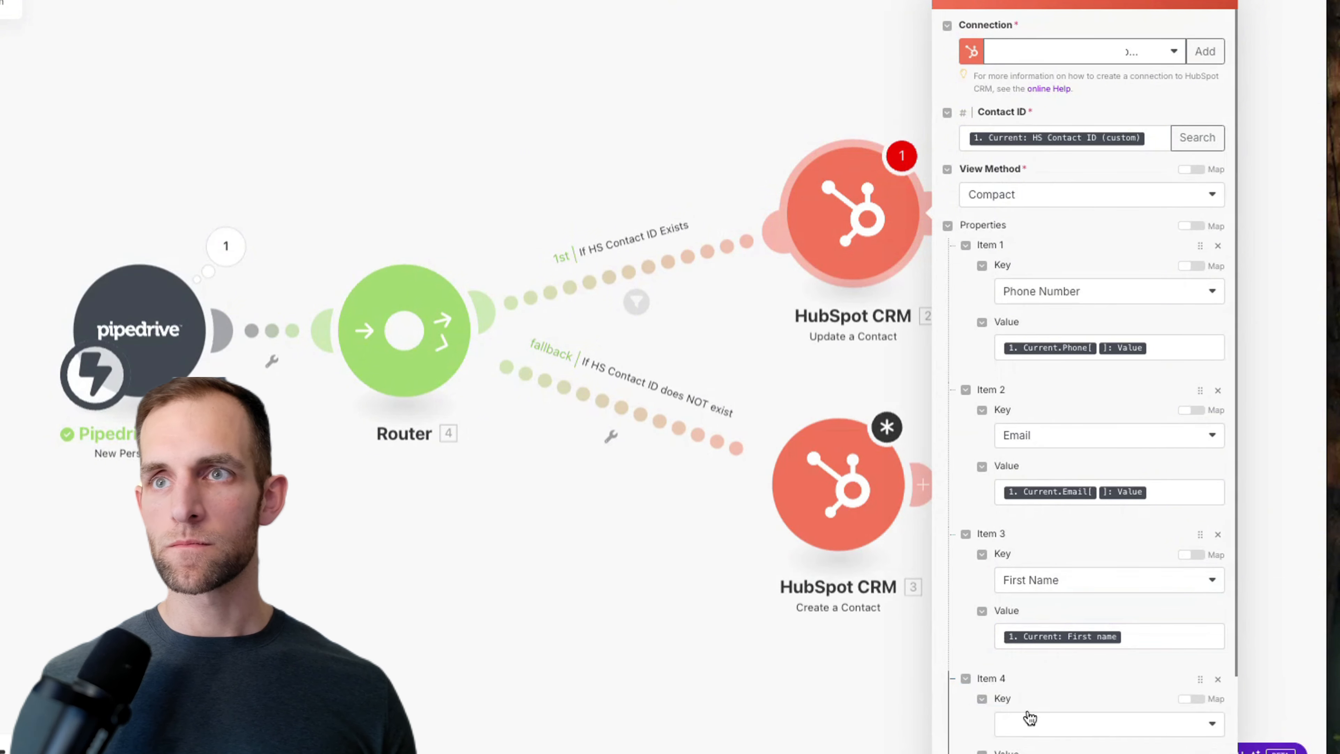
Step: Set Item 4's key to Last Name, mapped from the Pipedrive person's last name
{"action": "left_click", "coordinate": [1028, 717]}
{"action": "type", "text": "last"}
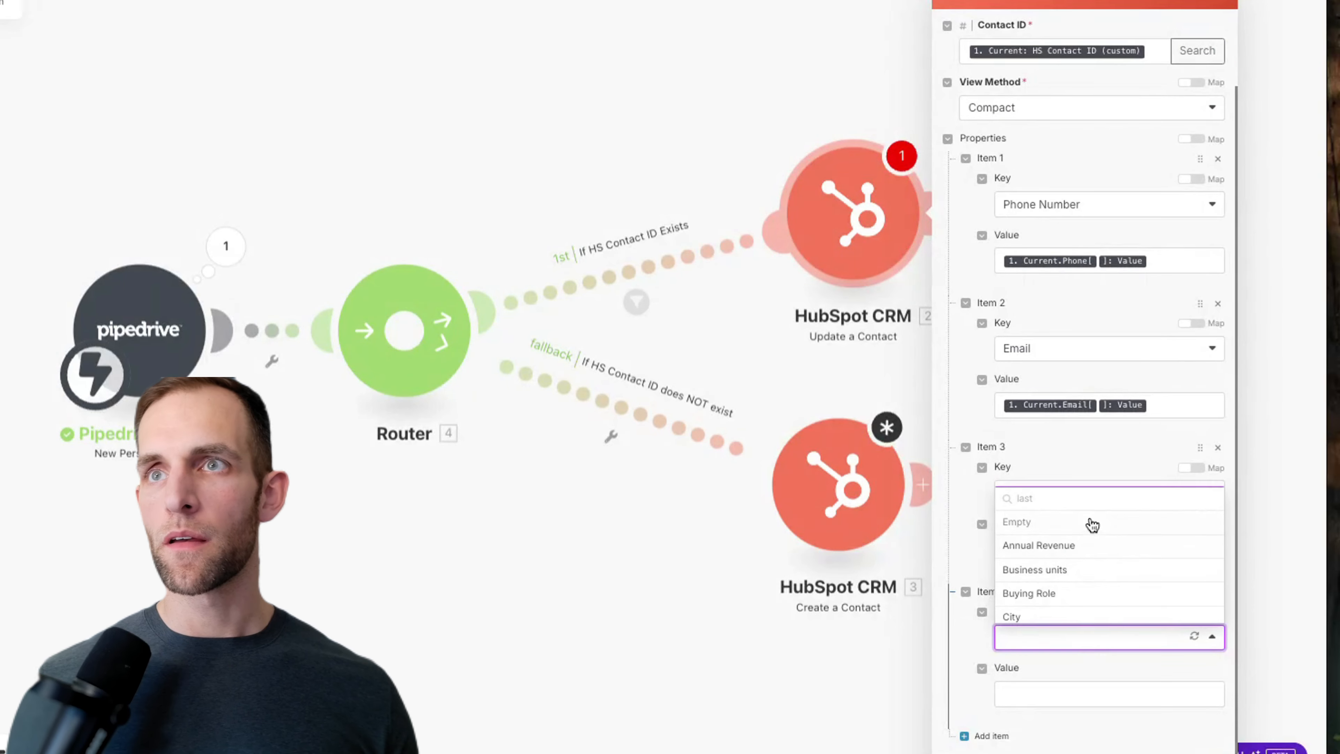
{"action": "left_click", "coordinate": [1058, 502]}
{"action": "type", "text": "nam"}
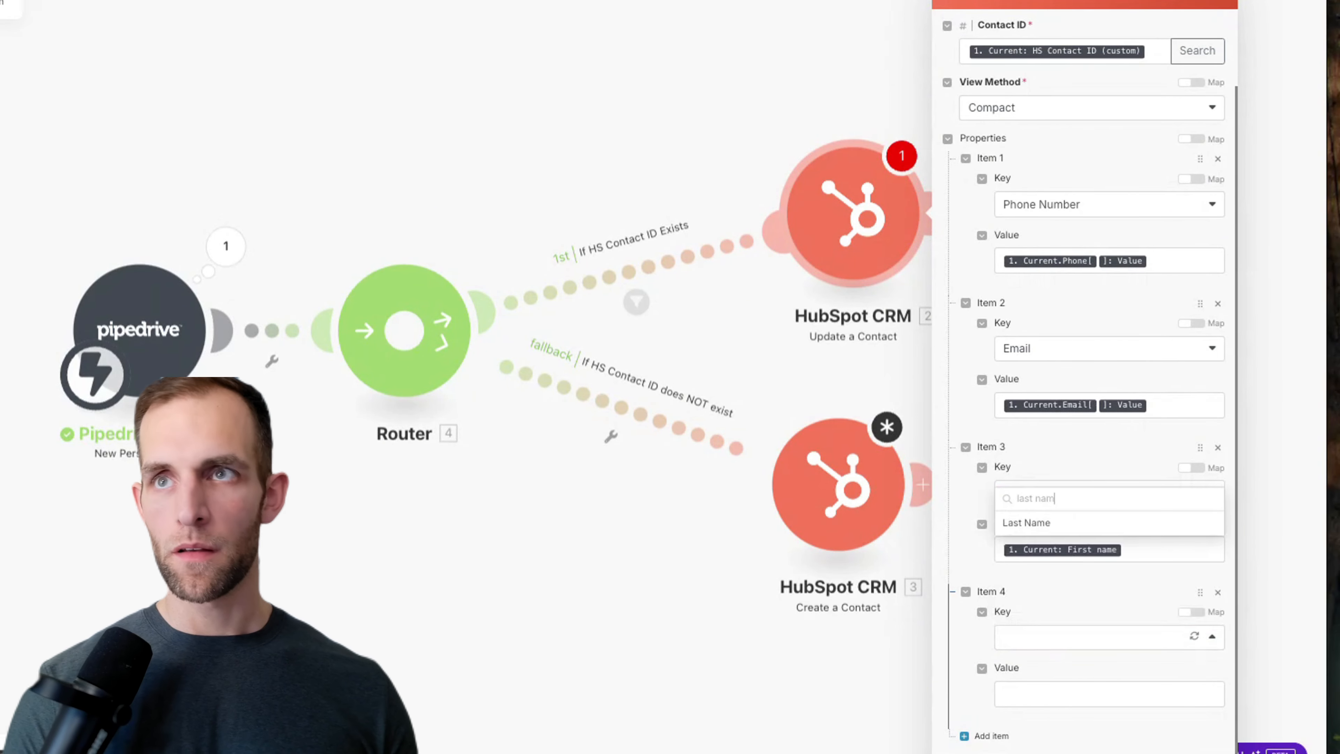
{"action": "left_click", "coordinate": [1046, 522]}
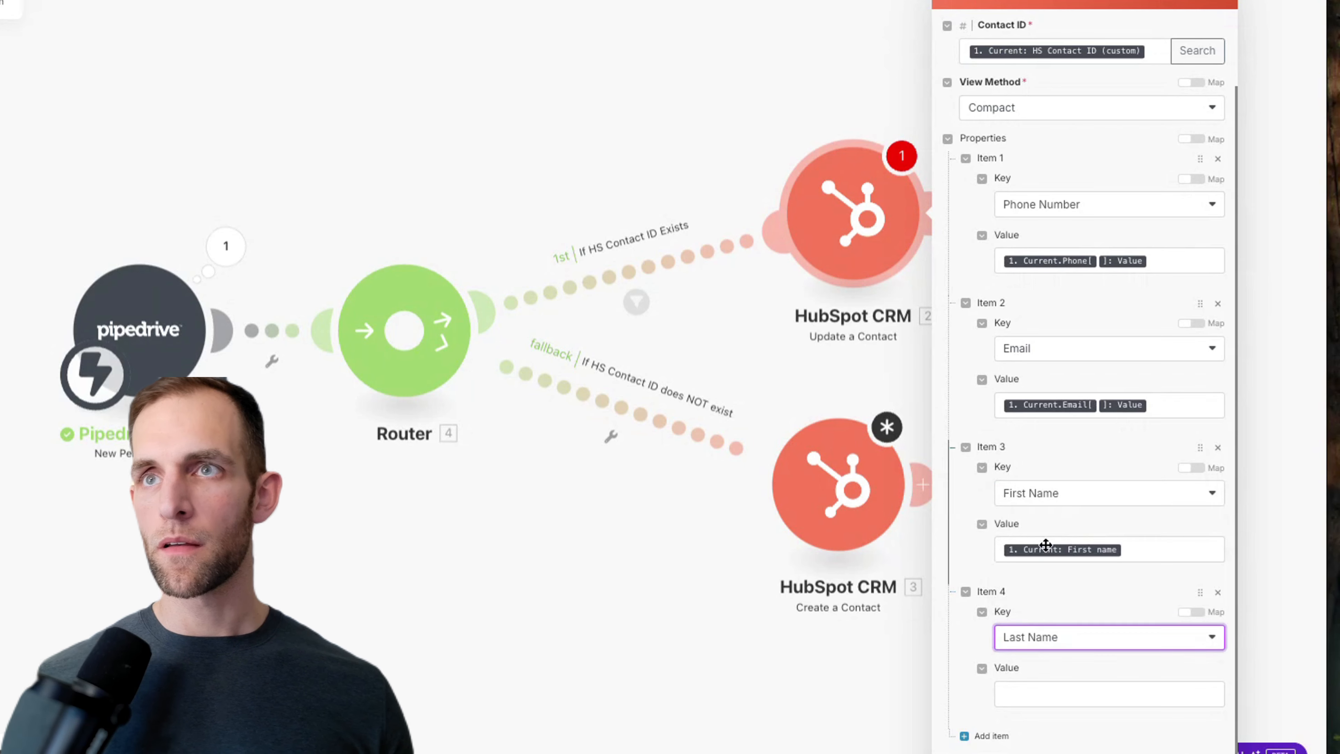
{"action": "left_click", "coordinate": [1026, 686]}
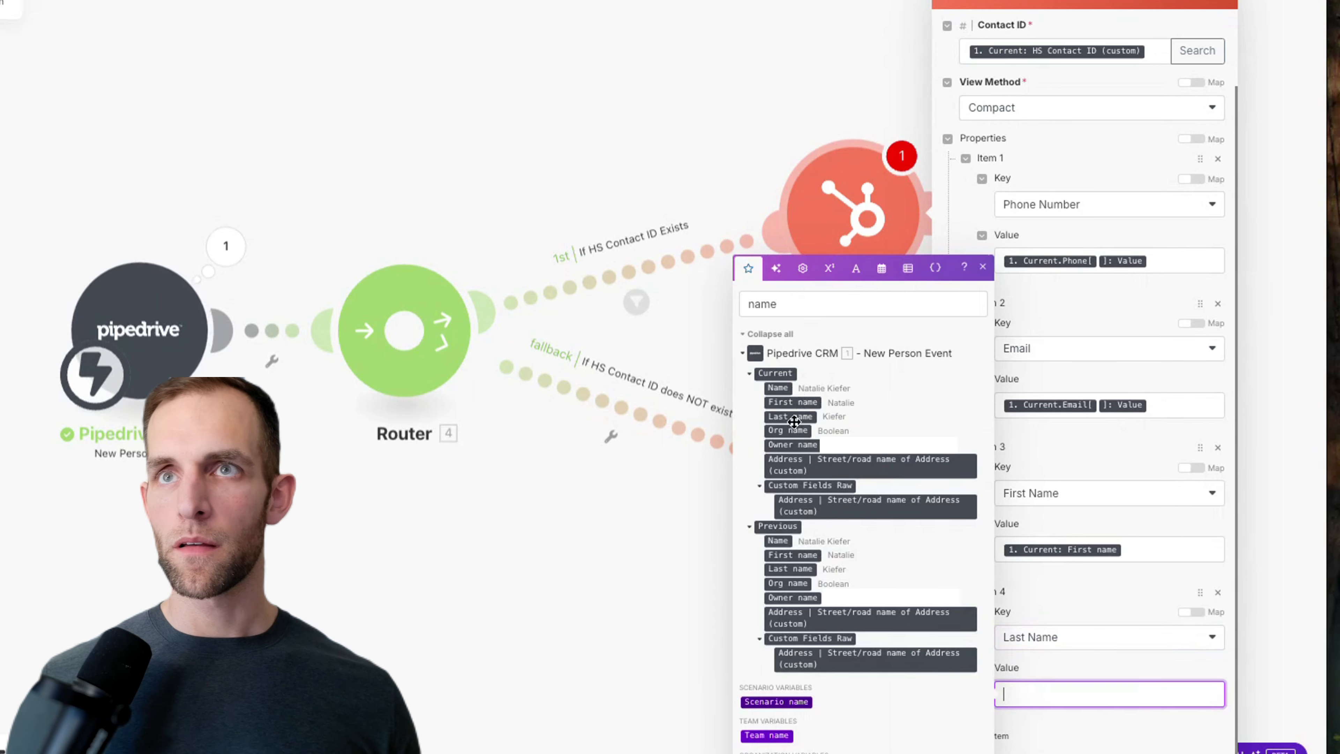
{"action": "left_click", "coordinate": [791, 416]}
{"action": "left_click", "coordinate": [792, 416]}
{"action": "key", "text": "BackSpace"}
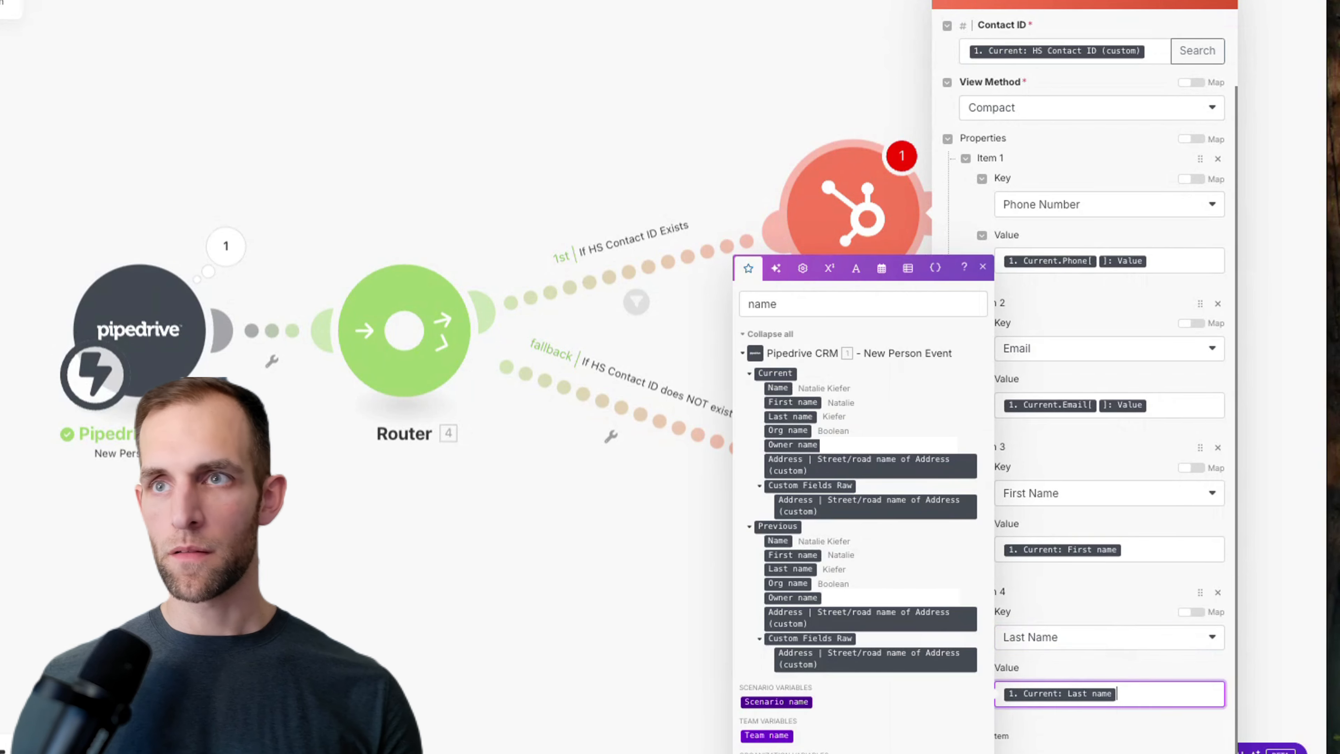
{"action": "left_click", "coordinate": [1092, 736]}
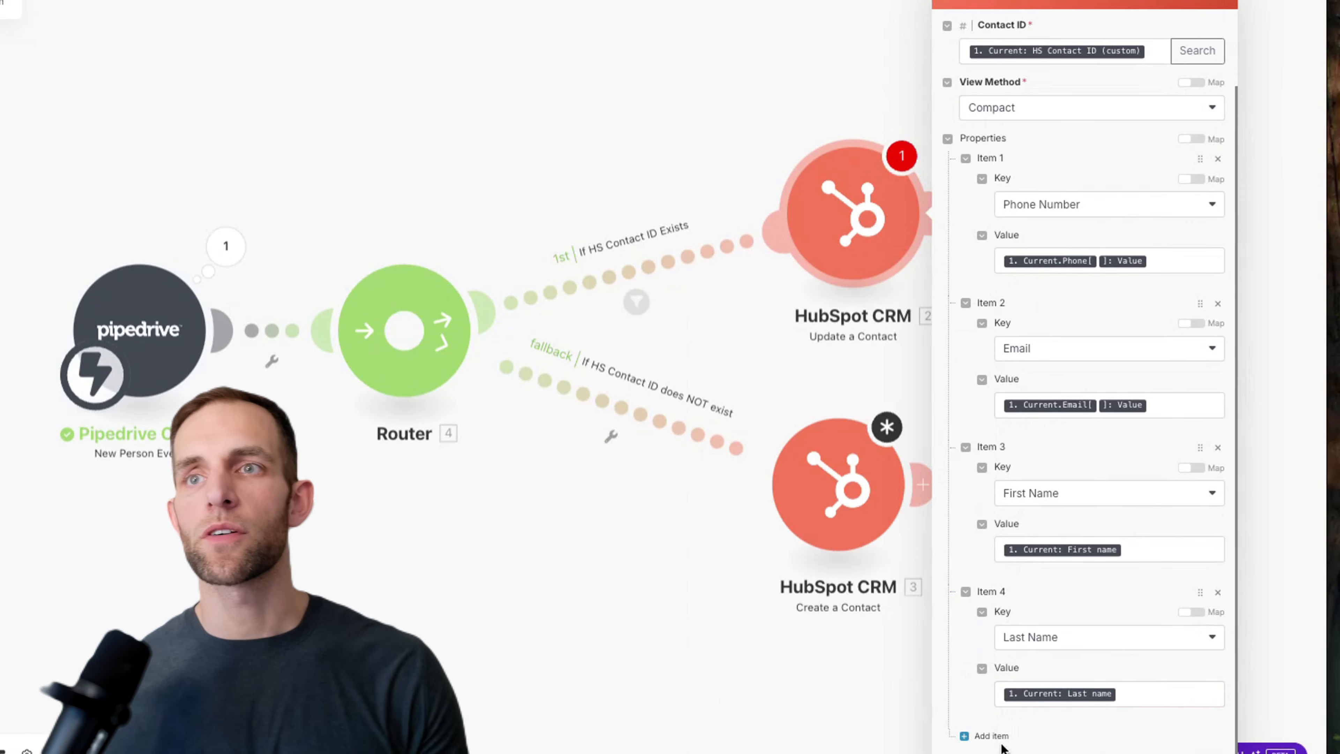
Step: Add Item 5 as Street Address, mapped to the house number followed by the street name
{"action": "left_click", "coordinate": [991, 735]}
{"action": "left_click", "coordinate": [1033, 636]}
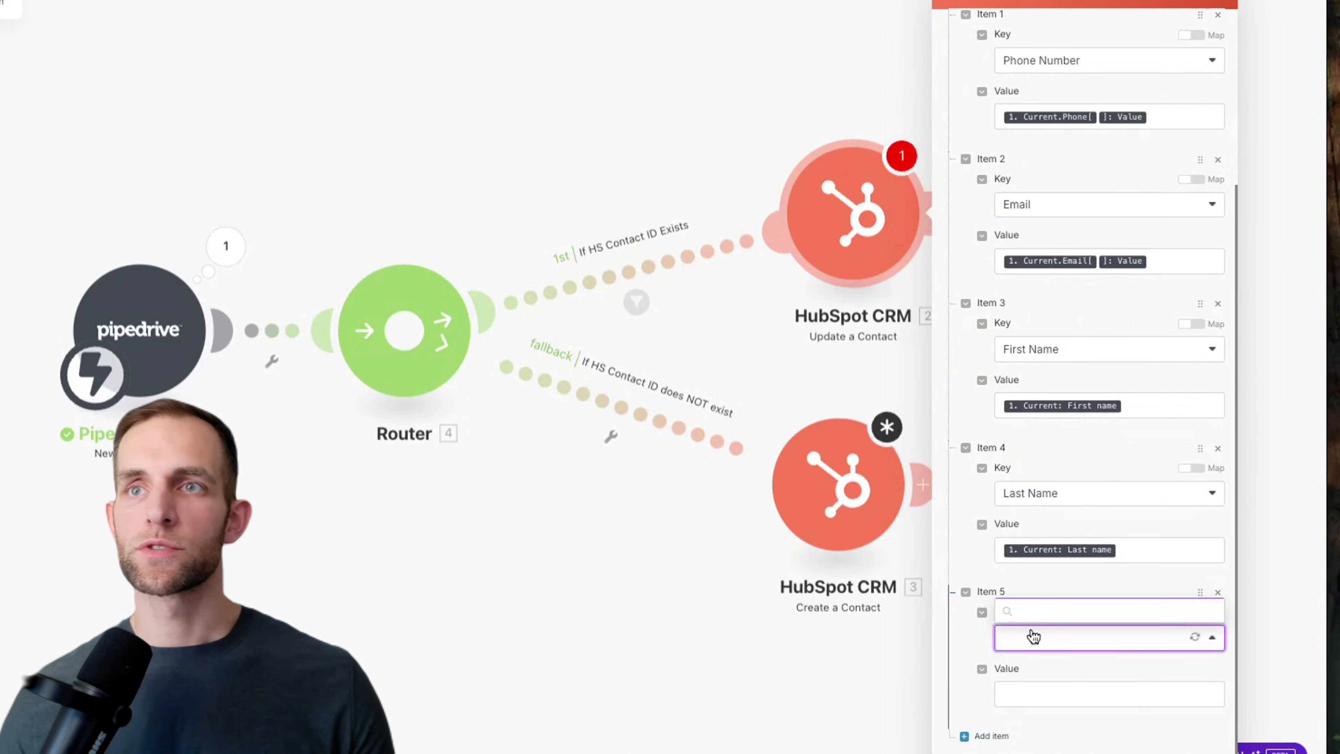
{"action": "type", "text": "street"}
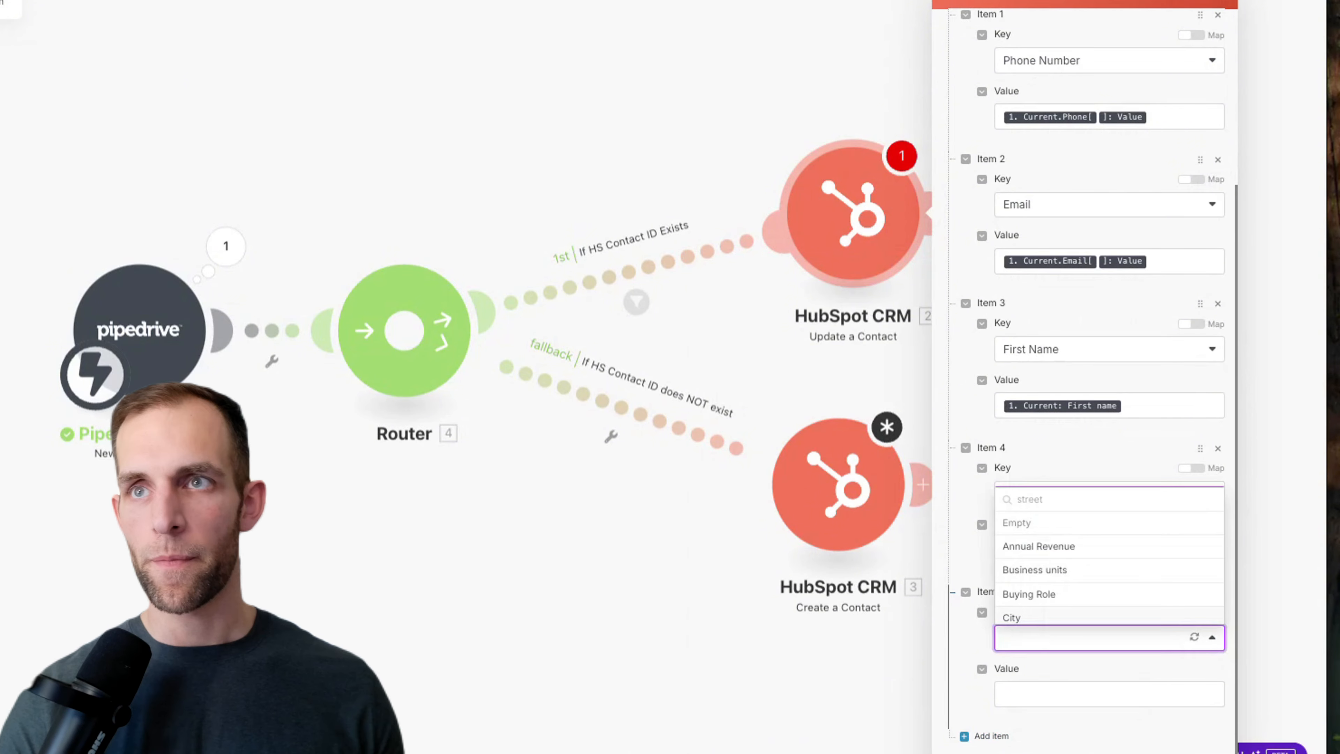
{"action": "key", "text": "BackSpace"}
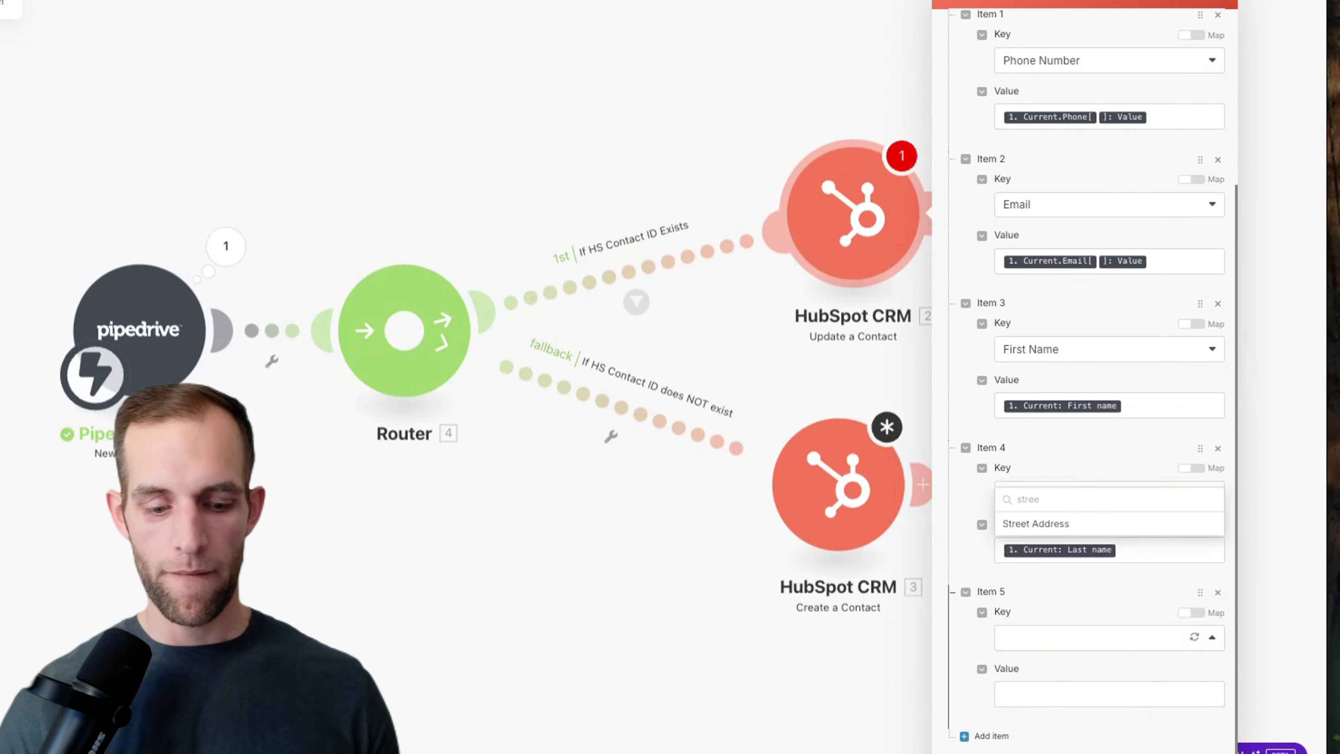
{"action": "left_click", "coordinate": [1085, 522]}
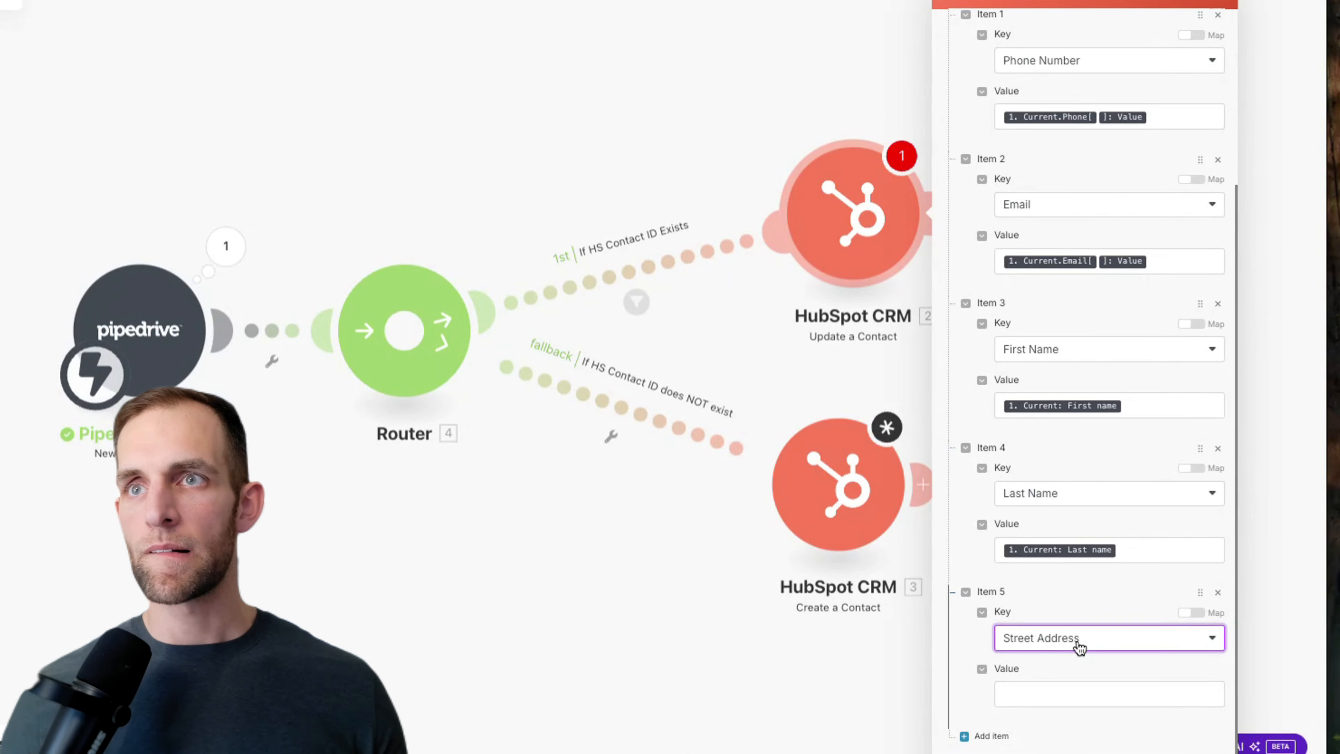
{"action": "left_click", "coordinate": [1076, 693]}
{"action": "left_click", "coordinate": [822, 310]}
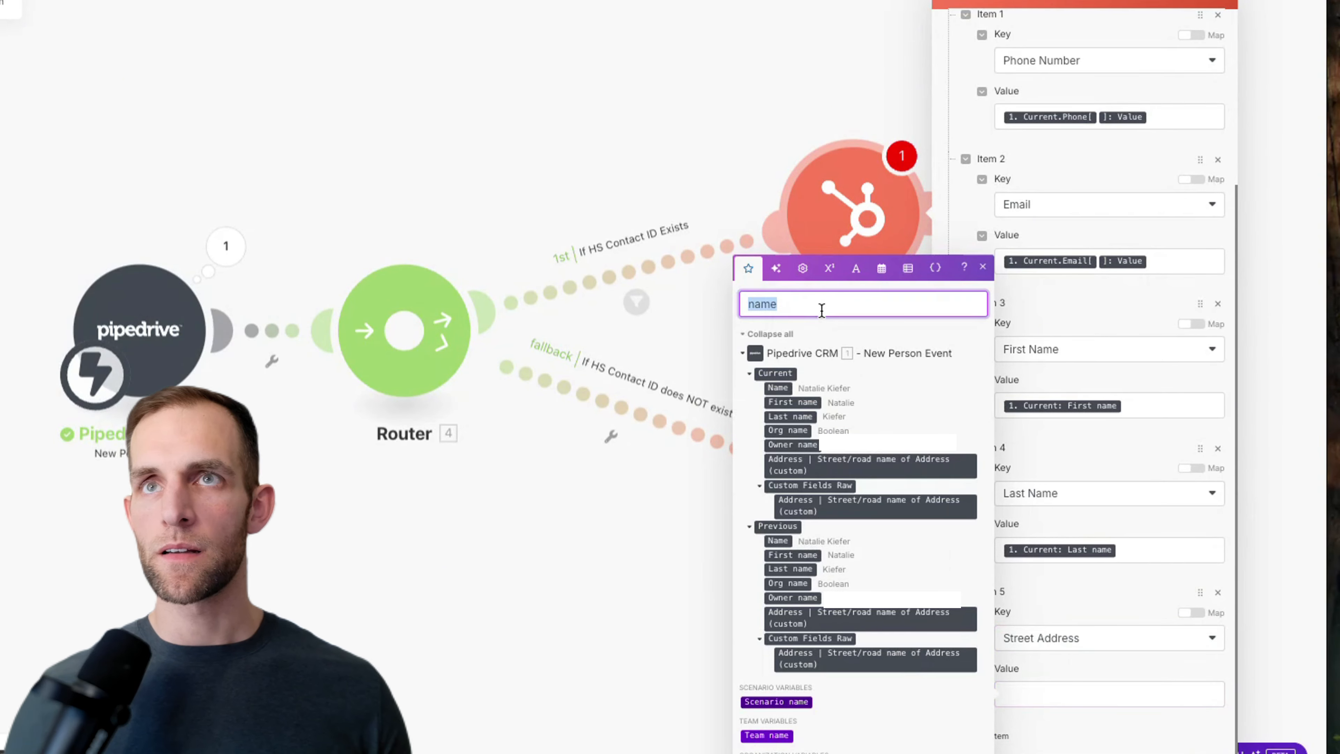
{"action": "type", "text": "street"}
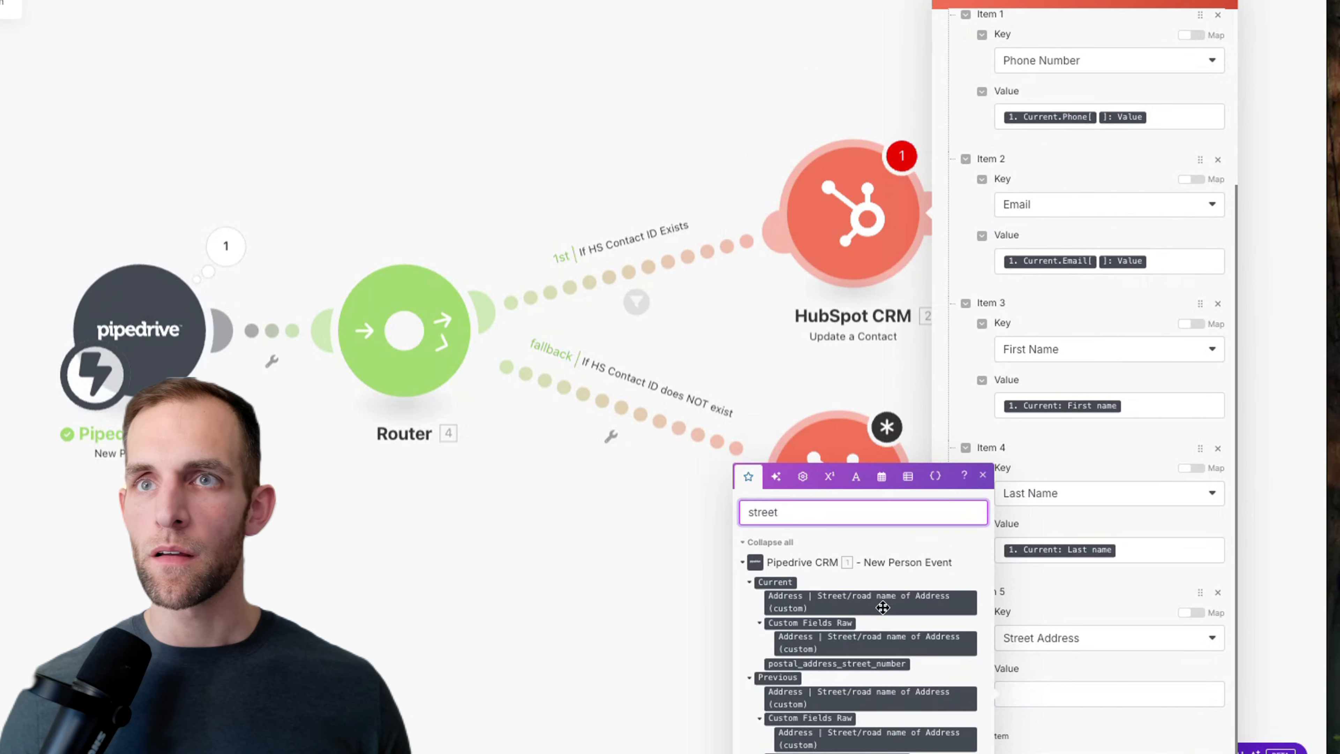
{"action": "mouse_move", "coordinate": [875, 603]}
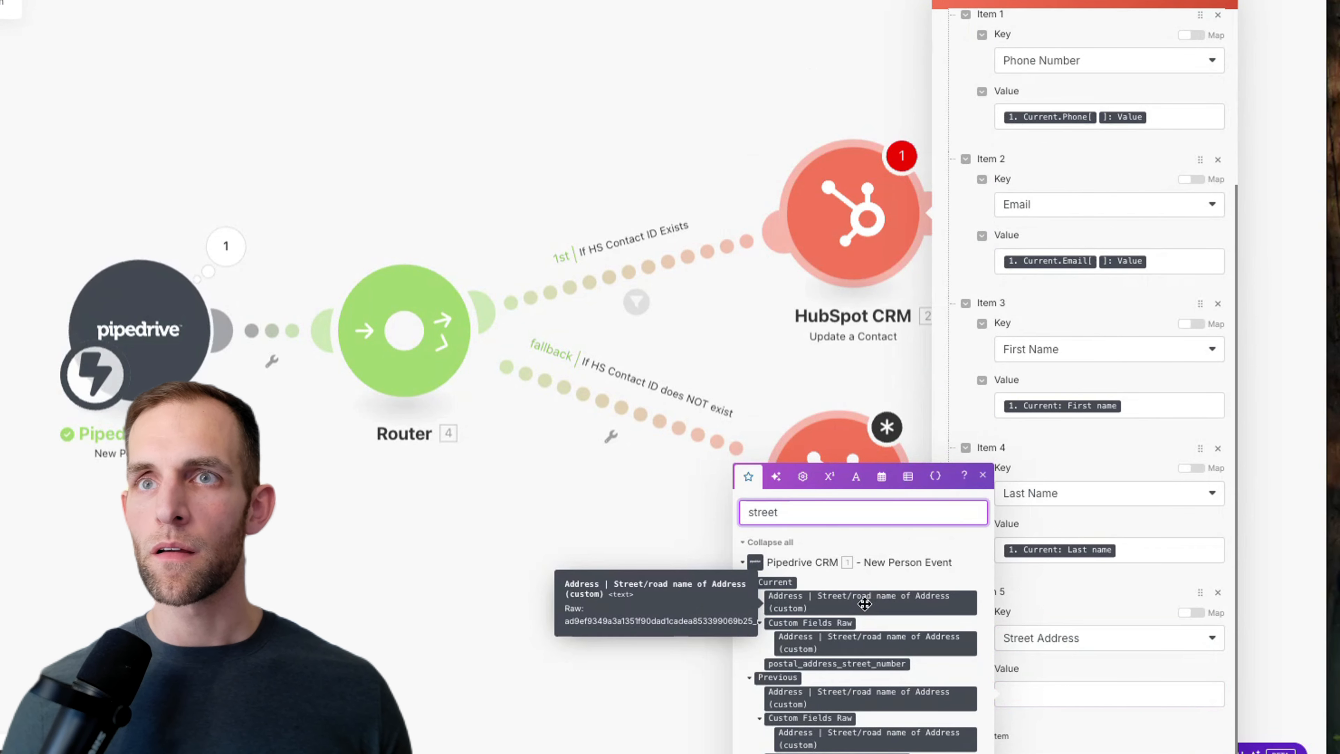
{"action": "left_click_drag", "start_coordinate": [846, 604], "coordinate": [1113, 697]}
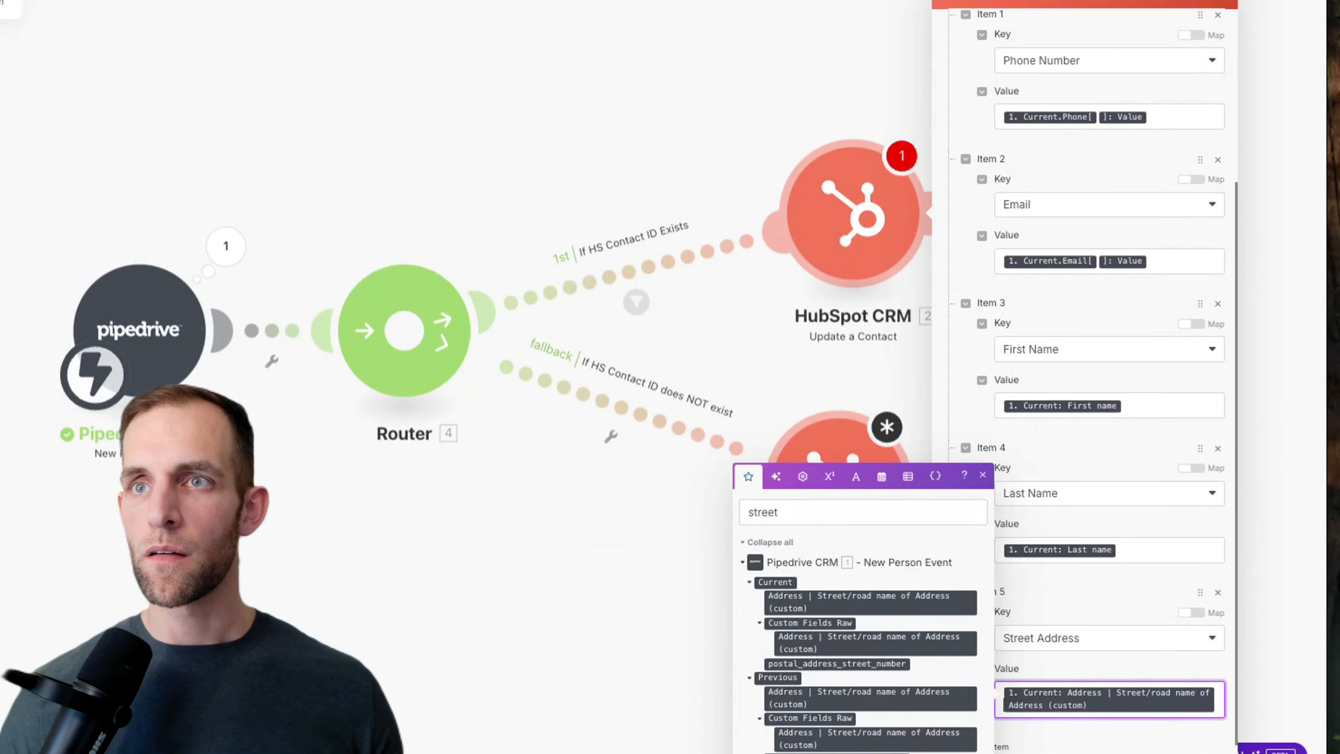
{"action": "left_click", "coordinate": [1005, 695]}
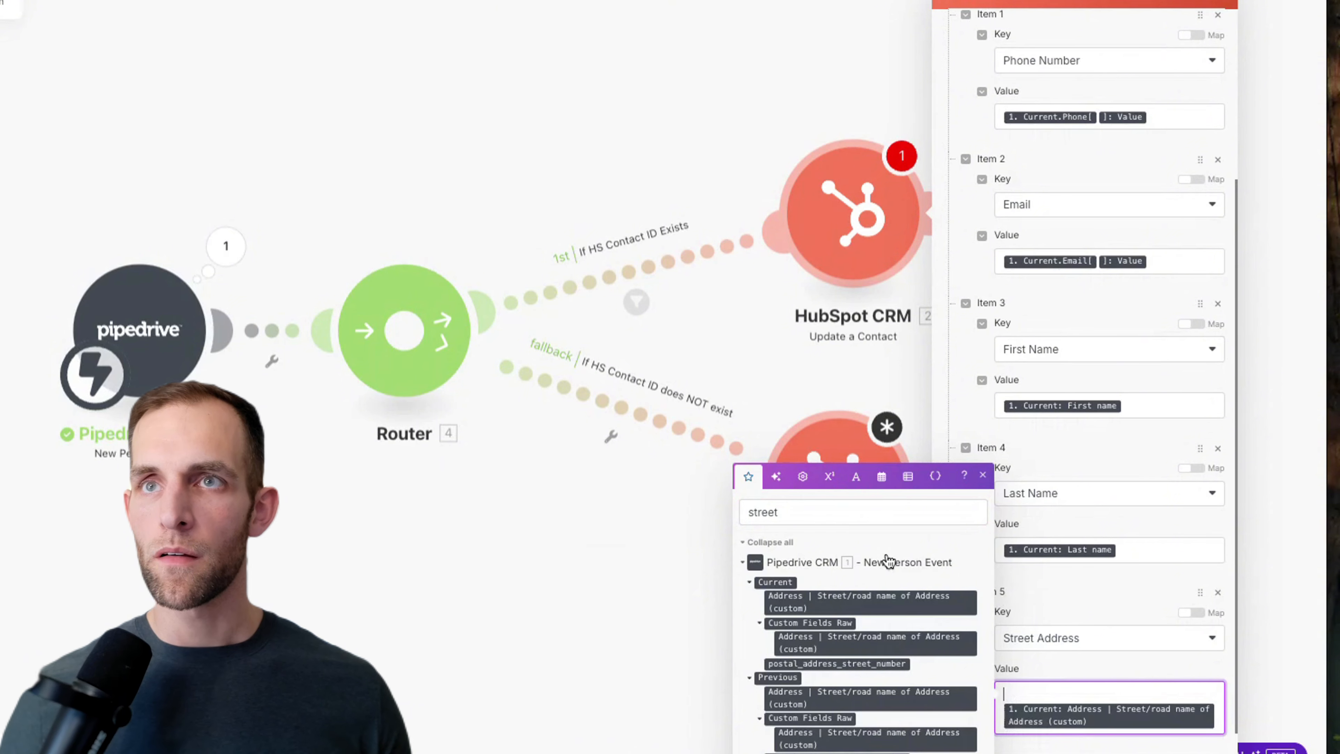
{"action": "left_click", "coordinate": [828, 510]}
{"action": "double_click", "coordinate": [828, 510]}
{"action": "type", "text": "house"}
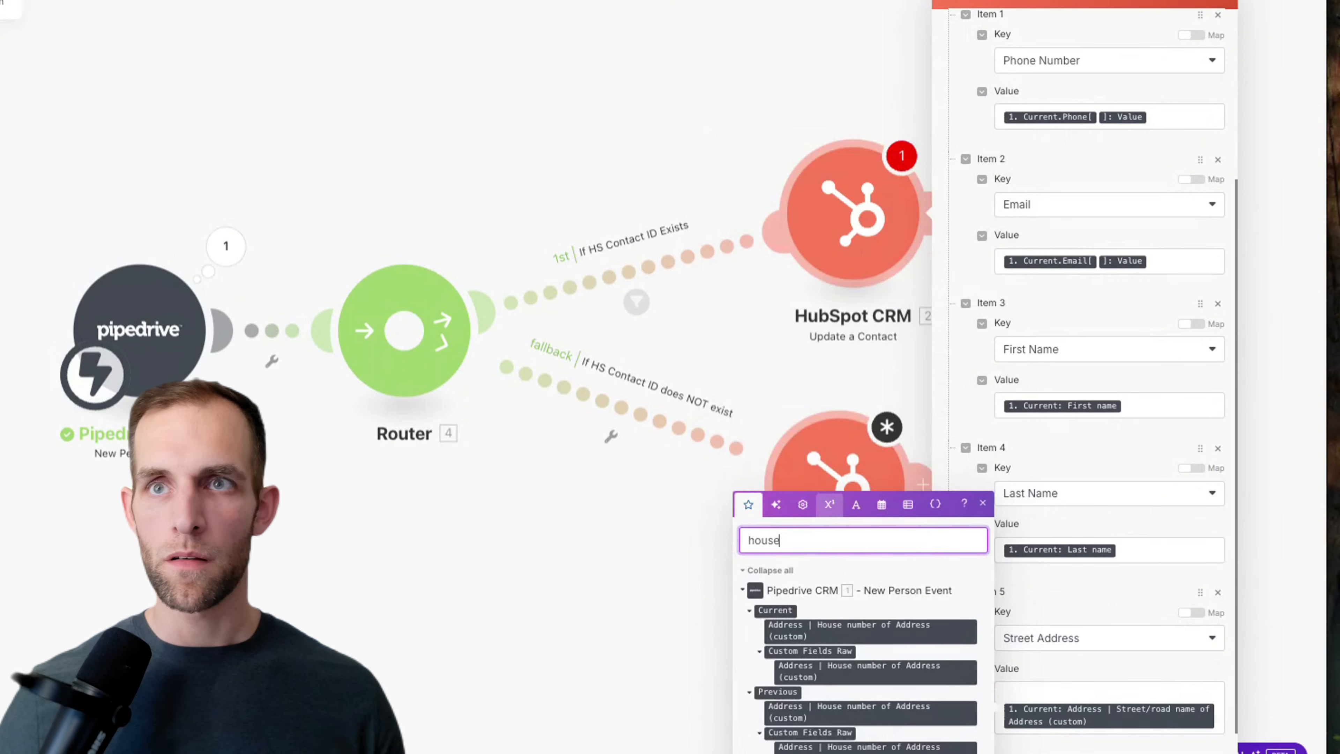
{"action": "left_click_drag", "start_coordinate": [867, 634], "coordinate": [1002, 697]}
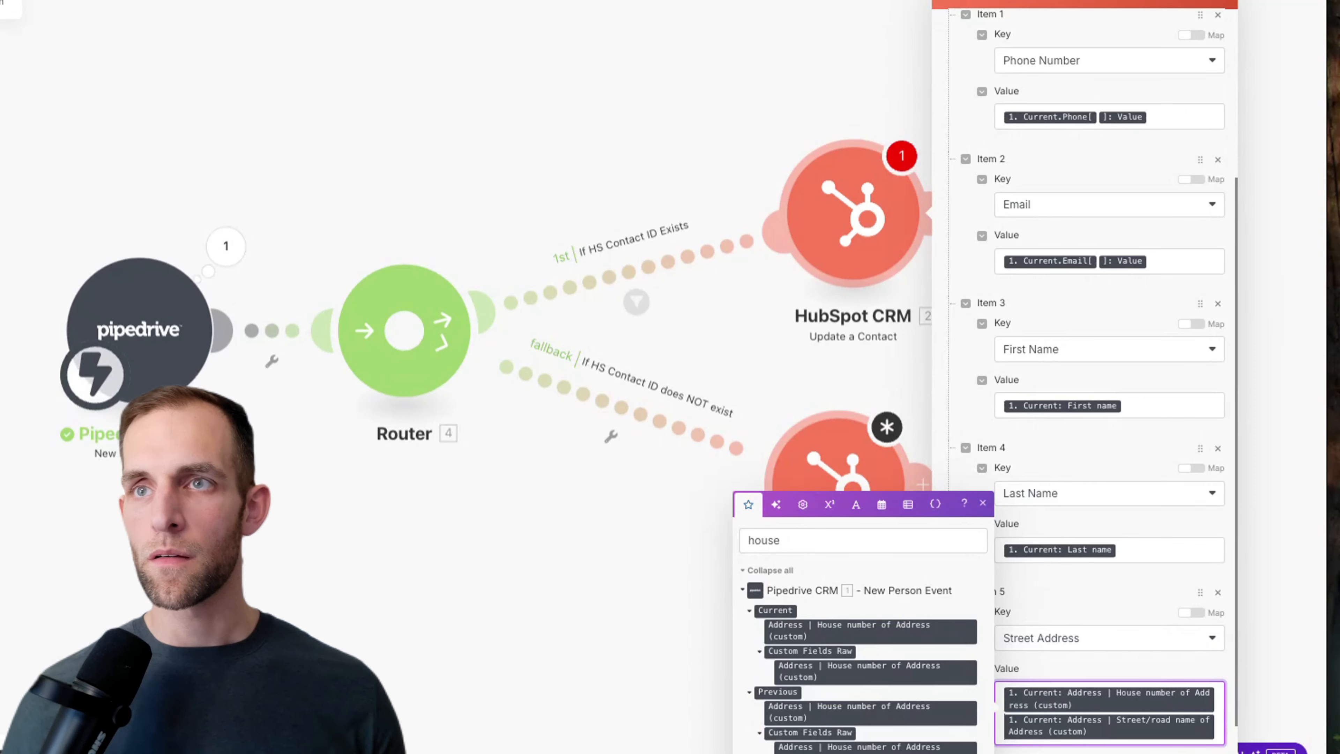
{"action": "scroll", "coordinate": [1160, 707], "scroll_direction": "down", "scroll_amount": 1}
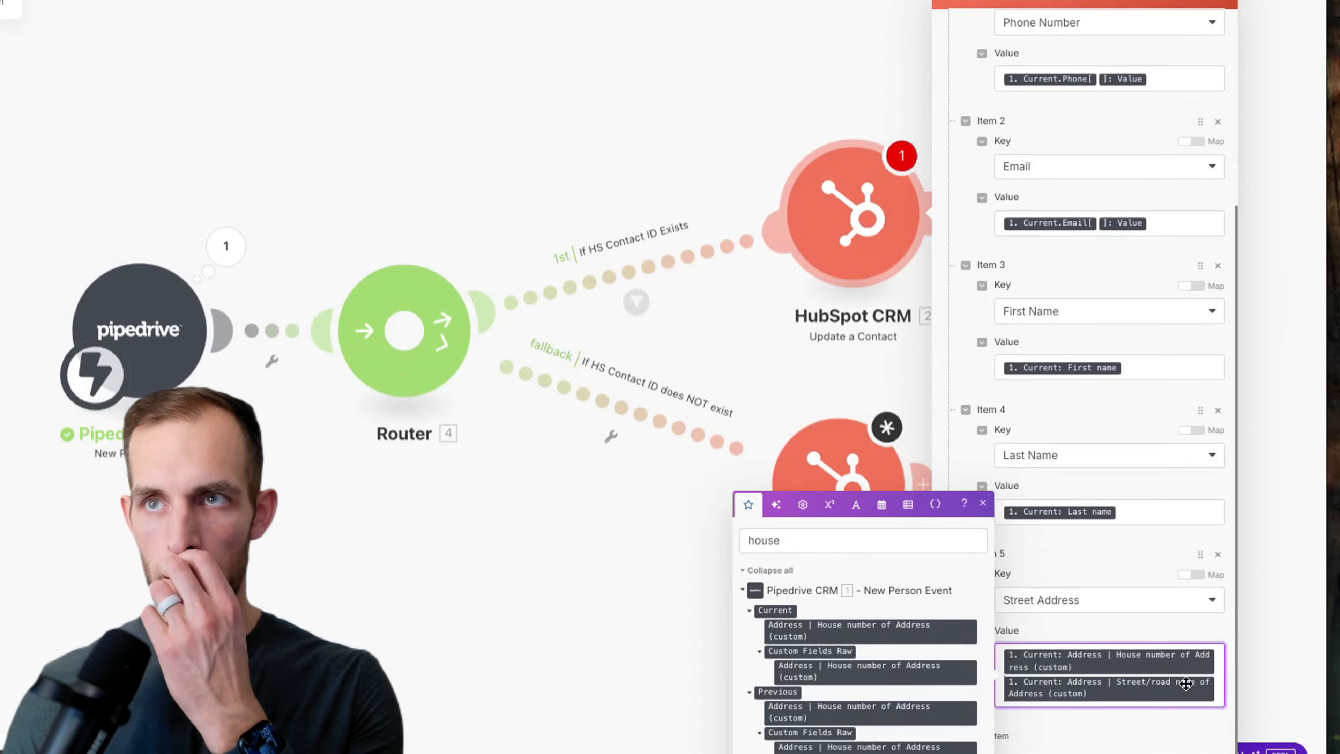
Step: Add Item 6 with key City, mapped from the Pipedrive city
{"action": "left_click", "coordinate": [1017, 739]}
{"action": "scroll", "coordinate": [1133, 725], "scroll_direction": "down", "scroll_amount": 3}
{"action": "left_click", "coordinate": [1026, 643]}
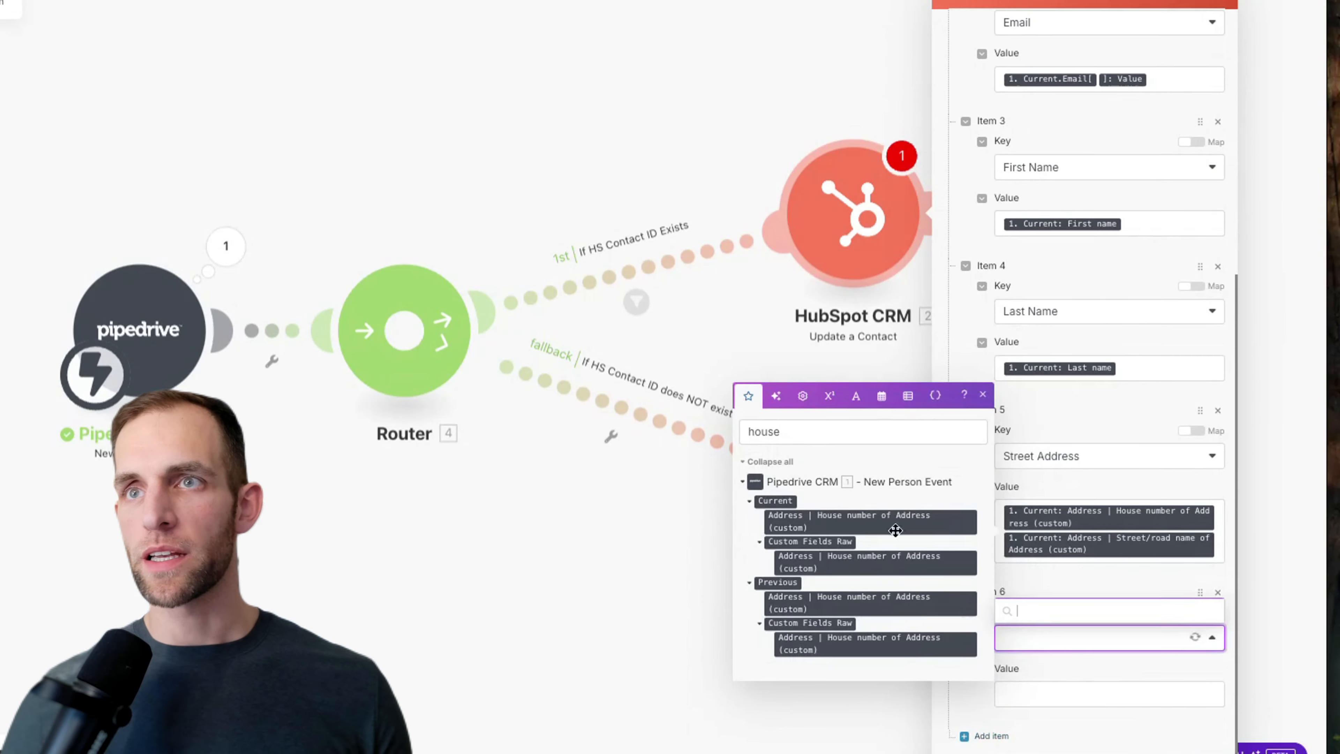
{"action": "double_click", "coordinate": [820, 433]}
{"action": "type", "text": "city"}
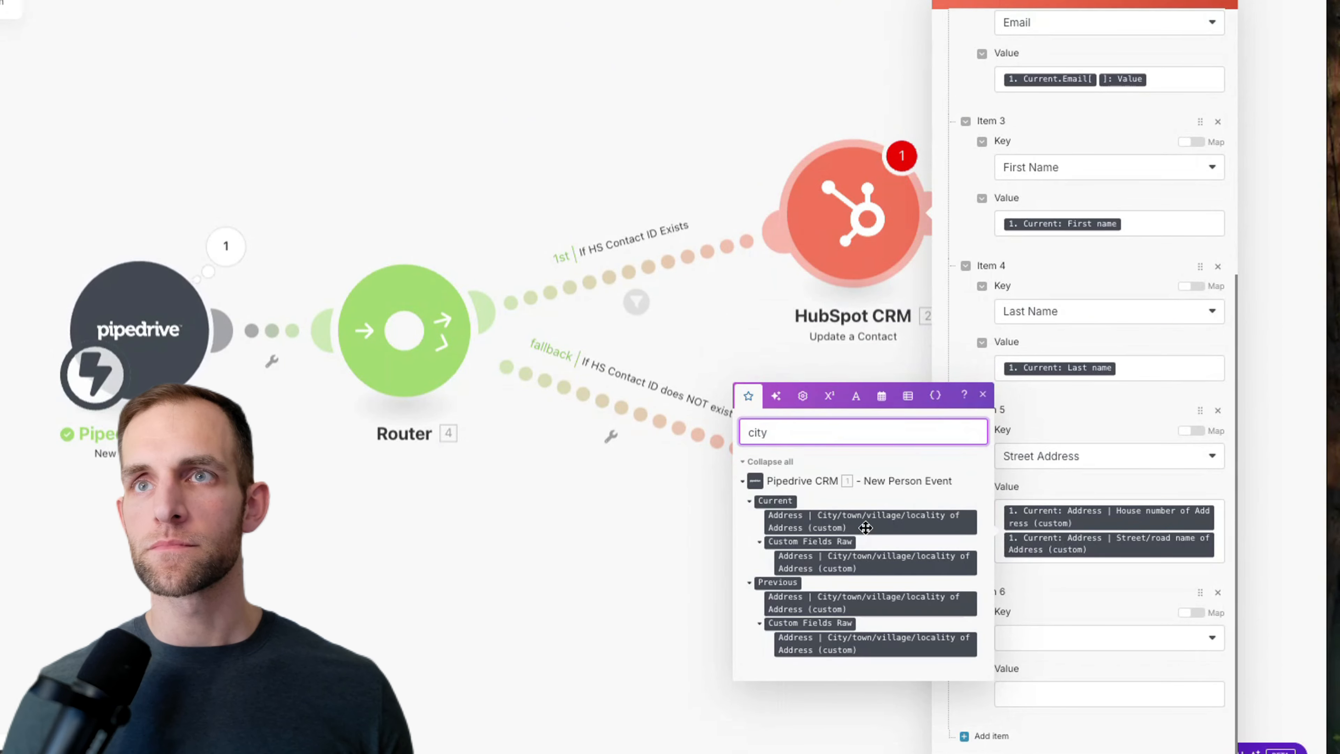
{"action": "left_click_drag", "start_coordinate": [866, 527], "coordinate": [1073, 701]}
{"action": "left_click", "coordinate": [1042, 640]}
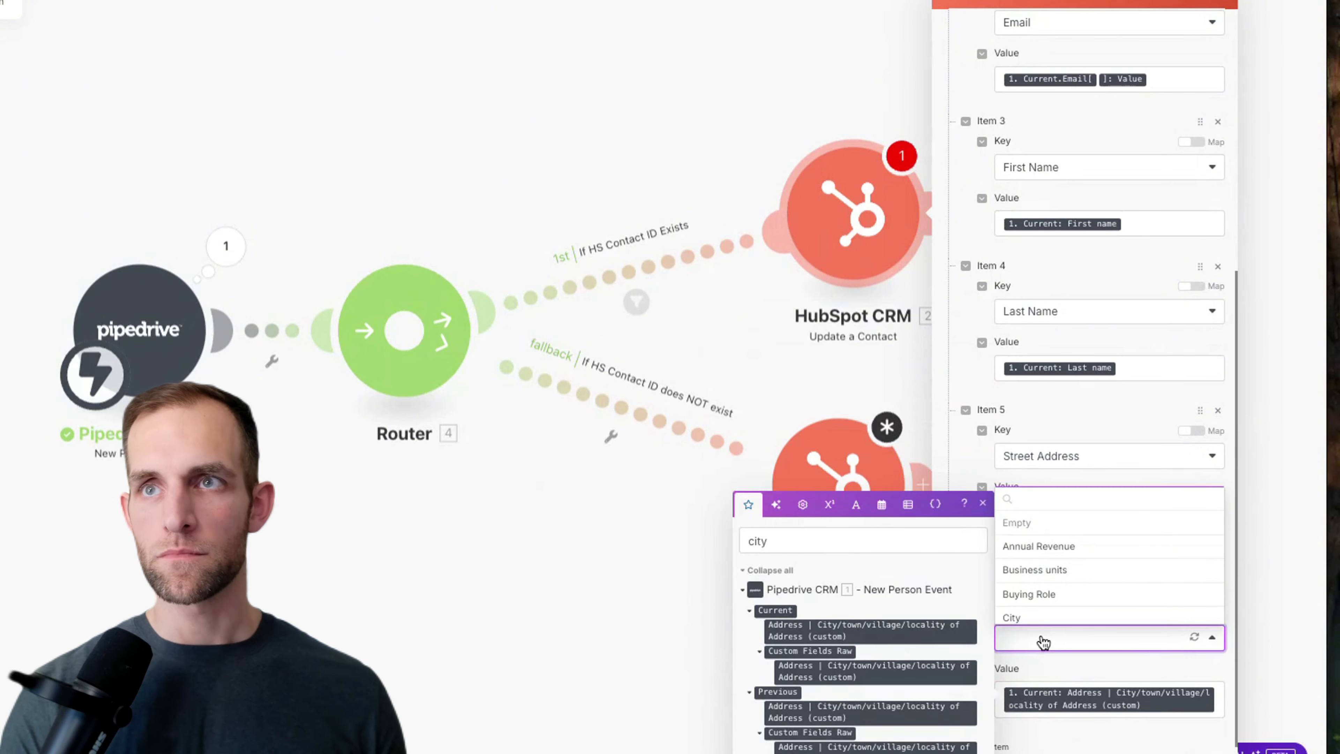
{"action": "left_click", "coordinate": [1042, 619]}
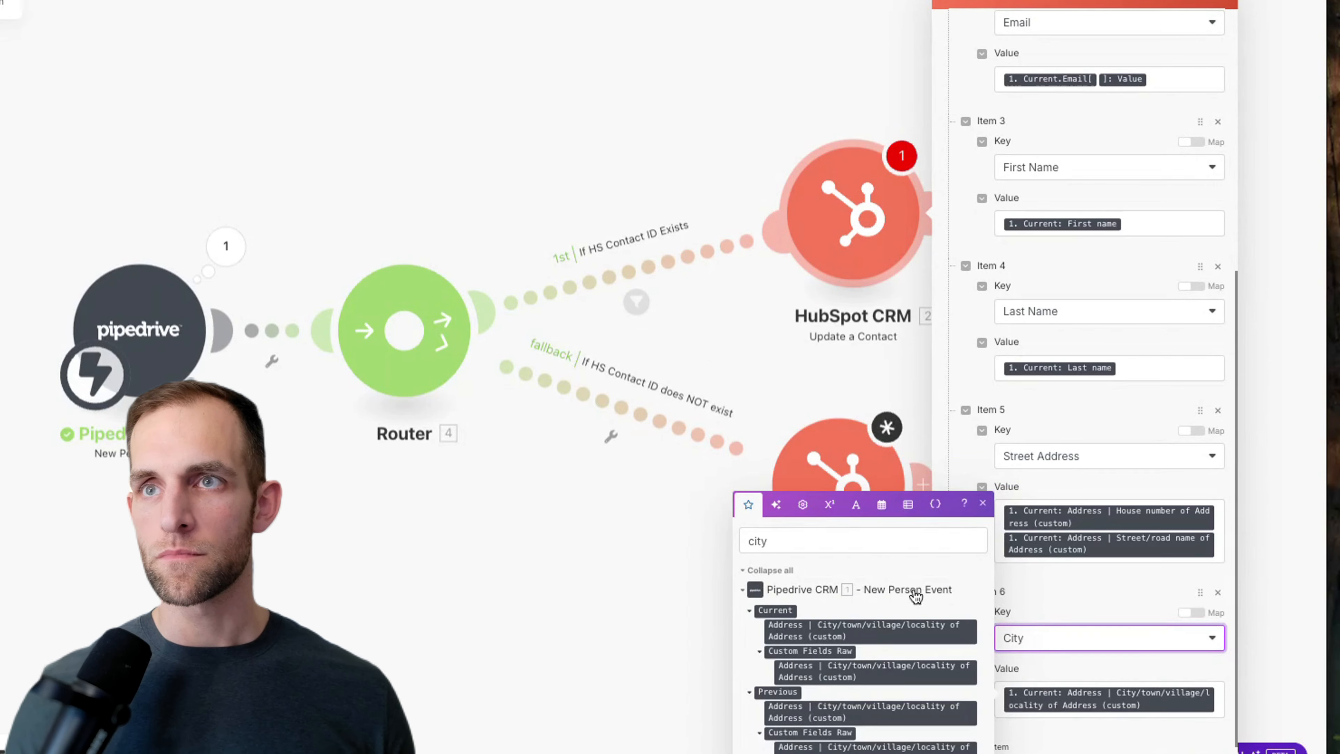
Step: Add Item 7 with key State/Region, mapped from the Pipedrive state
{"action": "double_click", "coordinate": [831, 547]}
{"action": "type", "text": "state"}
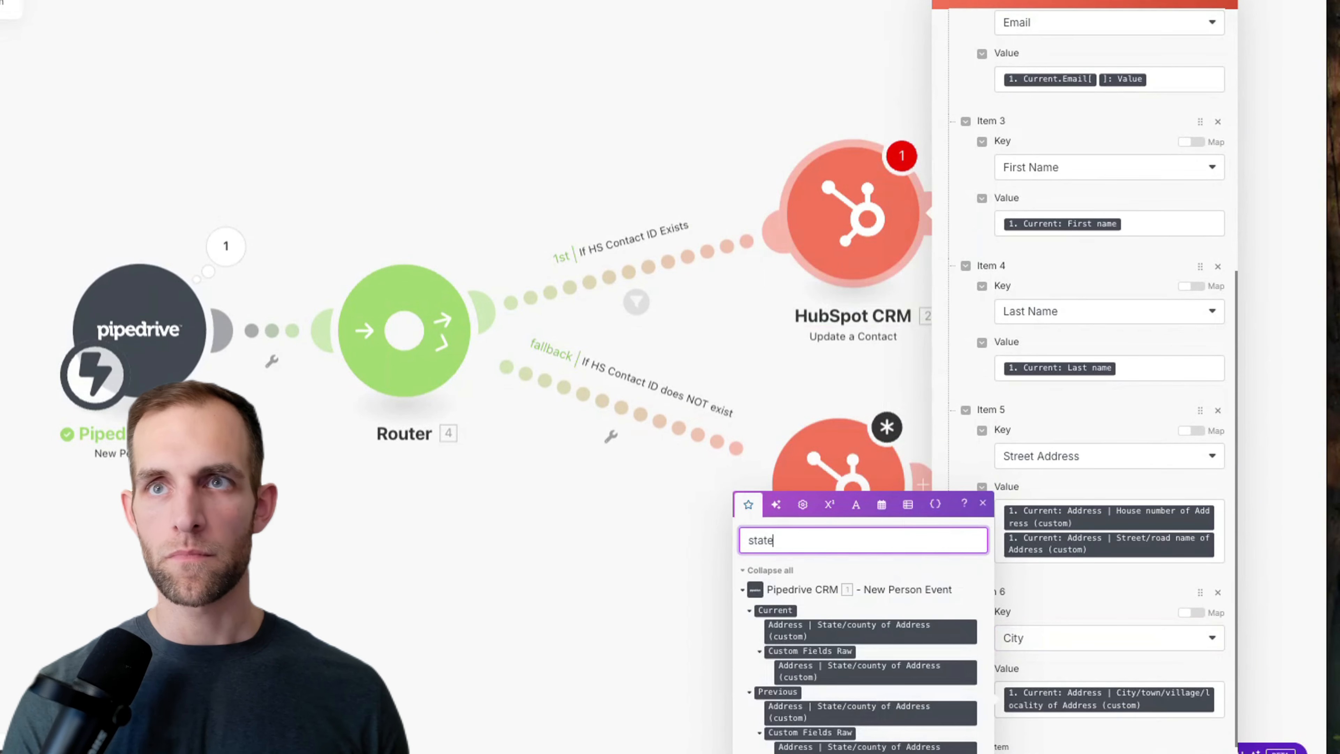
{"action": "left_click", "coordinate": [997, 745]}
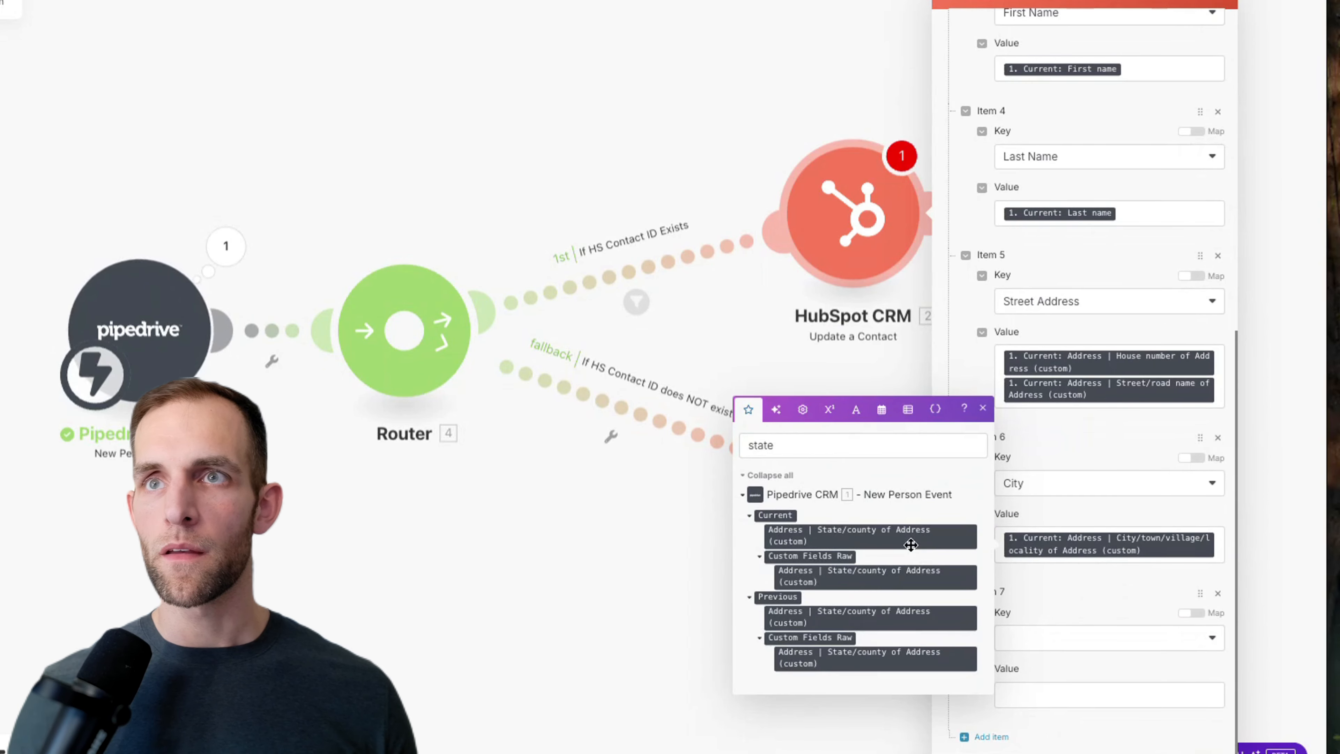
{"action": "left_click_drag", "start_coordinate": [948, 565], "coordinate": [1049, 686]}
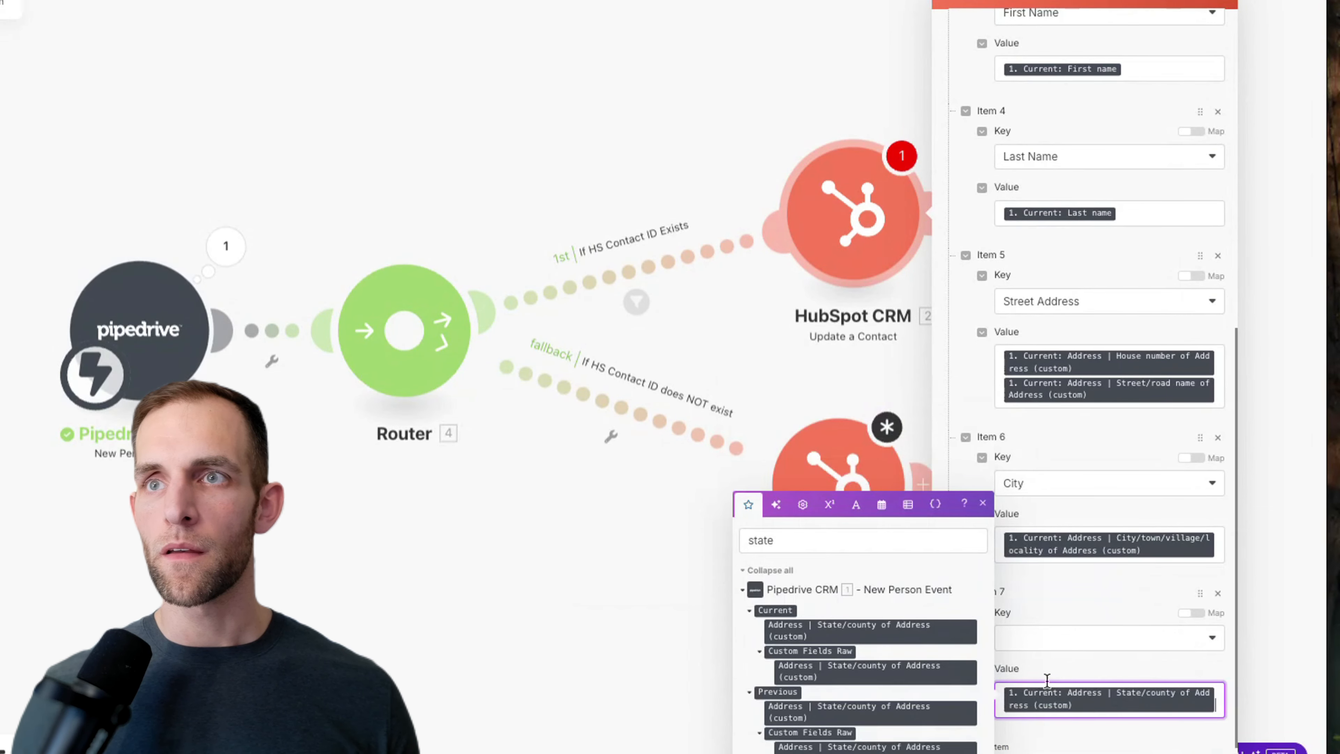
{"action": "left_click", "coordinate": [1038, 642]}
{"action": "type", "text": "stag"}
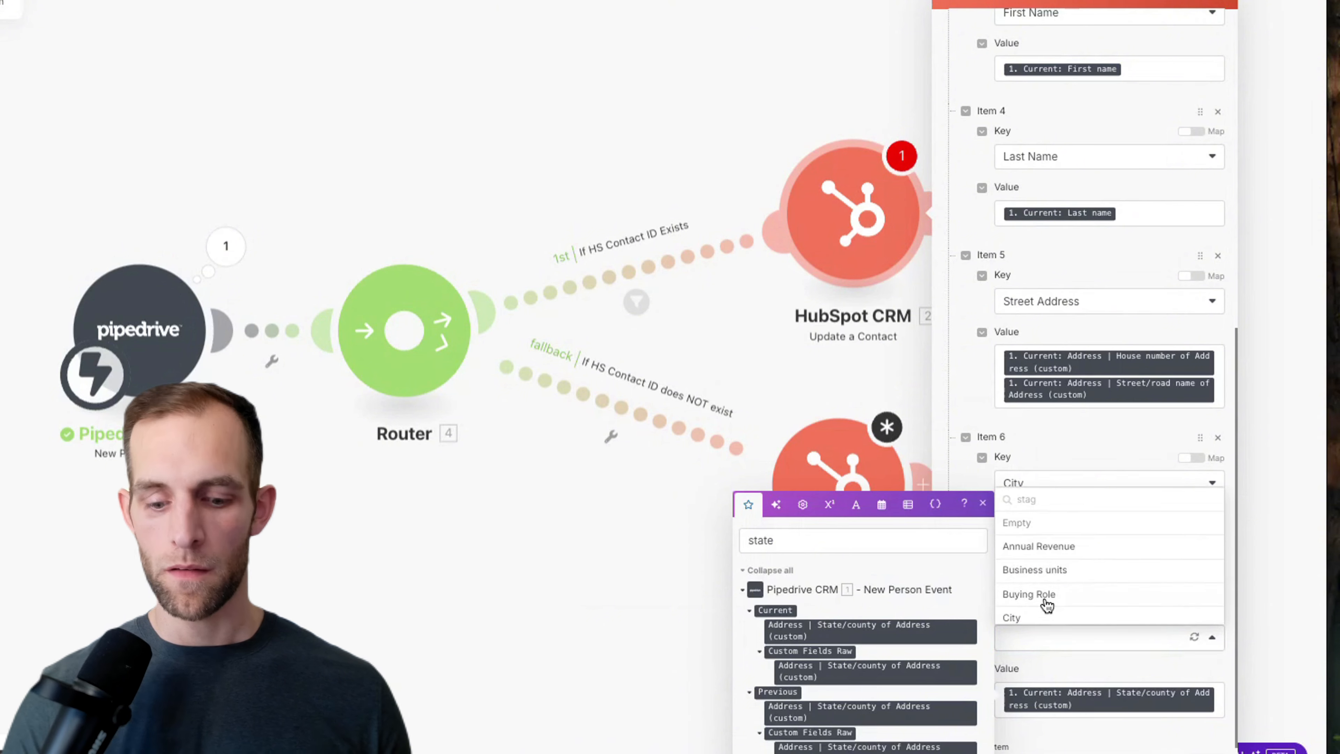
{"action": "key", "text": "BackSpace"}
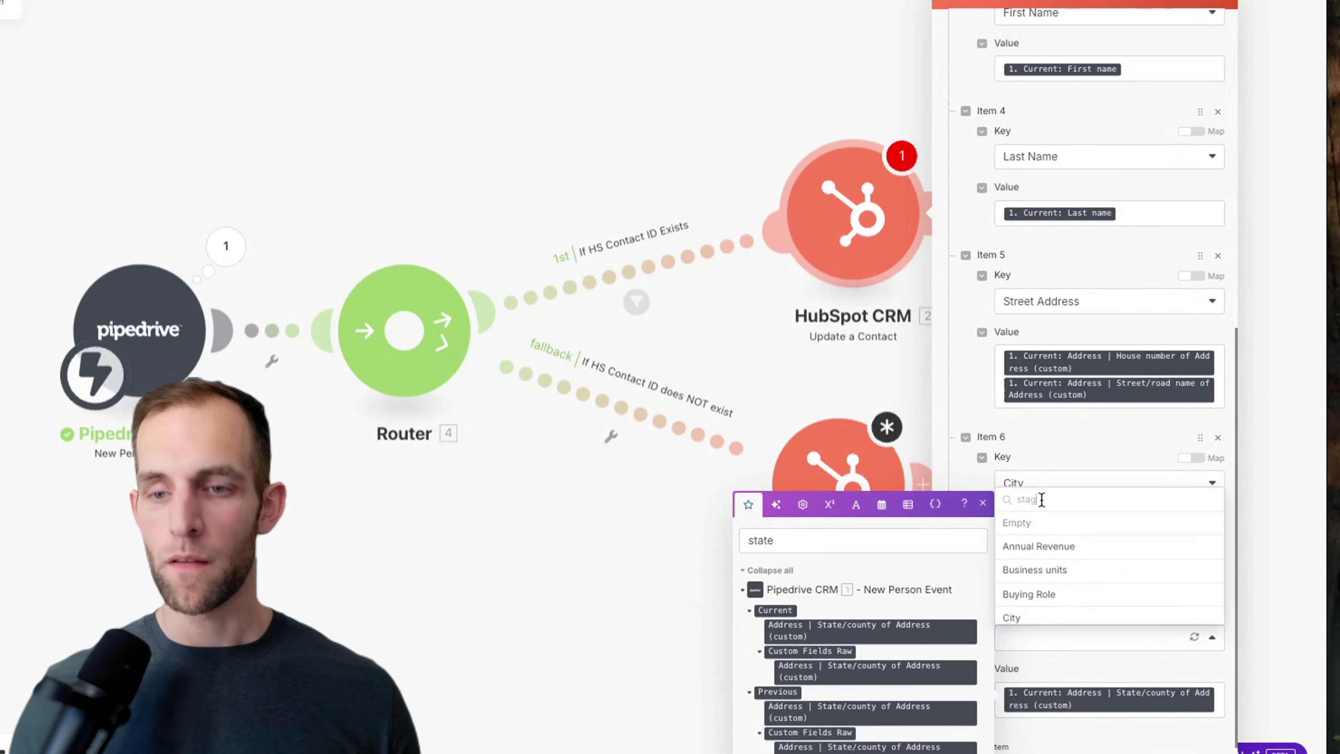
{"action": "type", "text": "te"}
{"action": "left_click", "coordinate": [1052, 528]}
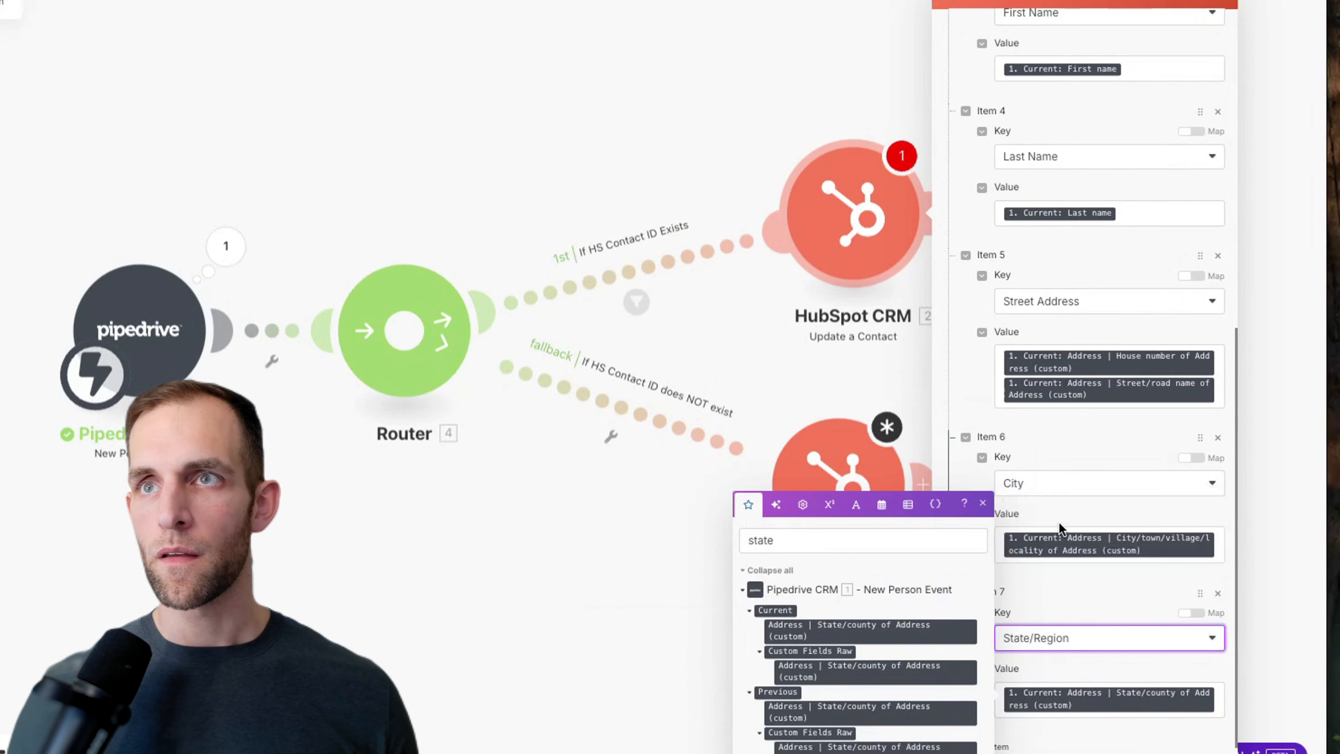
Step: Set Item 8's key to Postal Code, mapped from the ZIP/Postal code field
{"action": "scroll", "coordinate": [1032, 739], "scroll_direction": "down", "scroll_amount": 3}
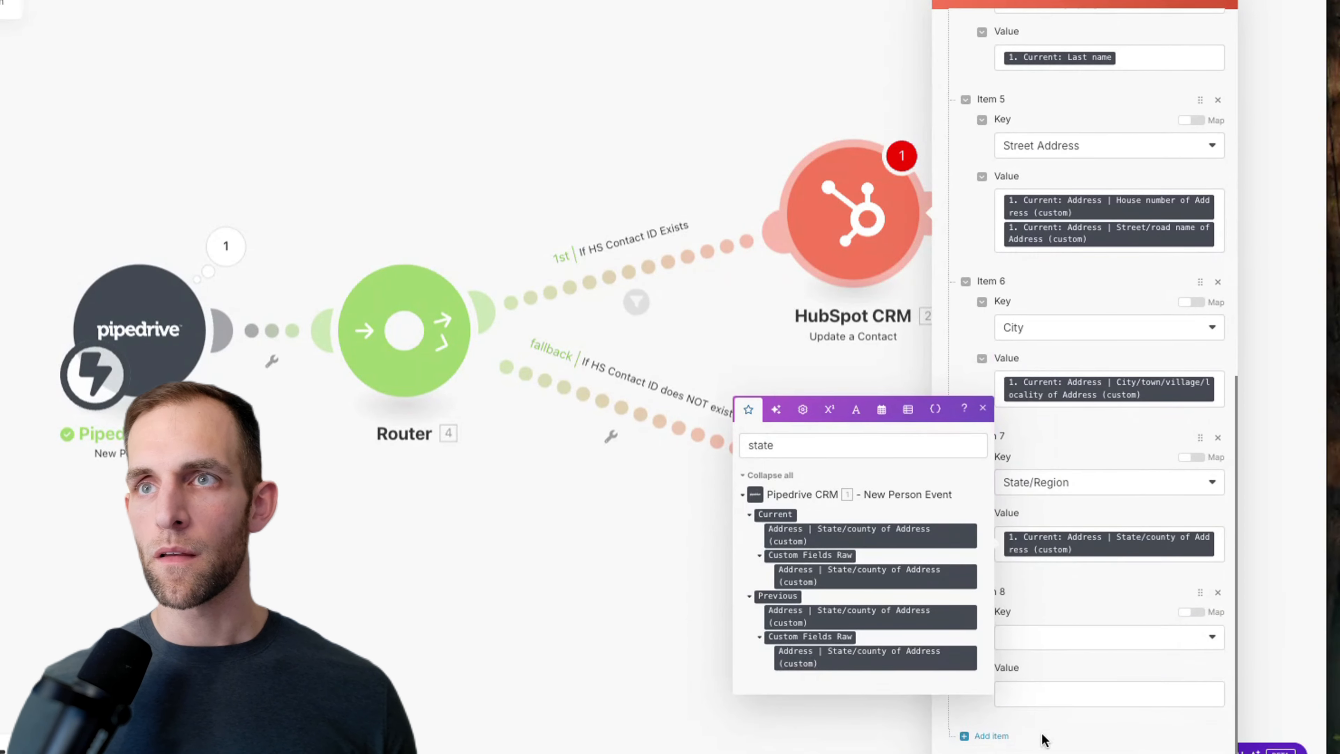
{"action": "left_click", "coordinate": [1025, 635]}
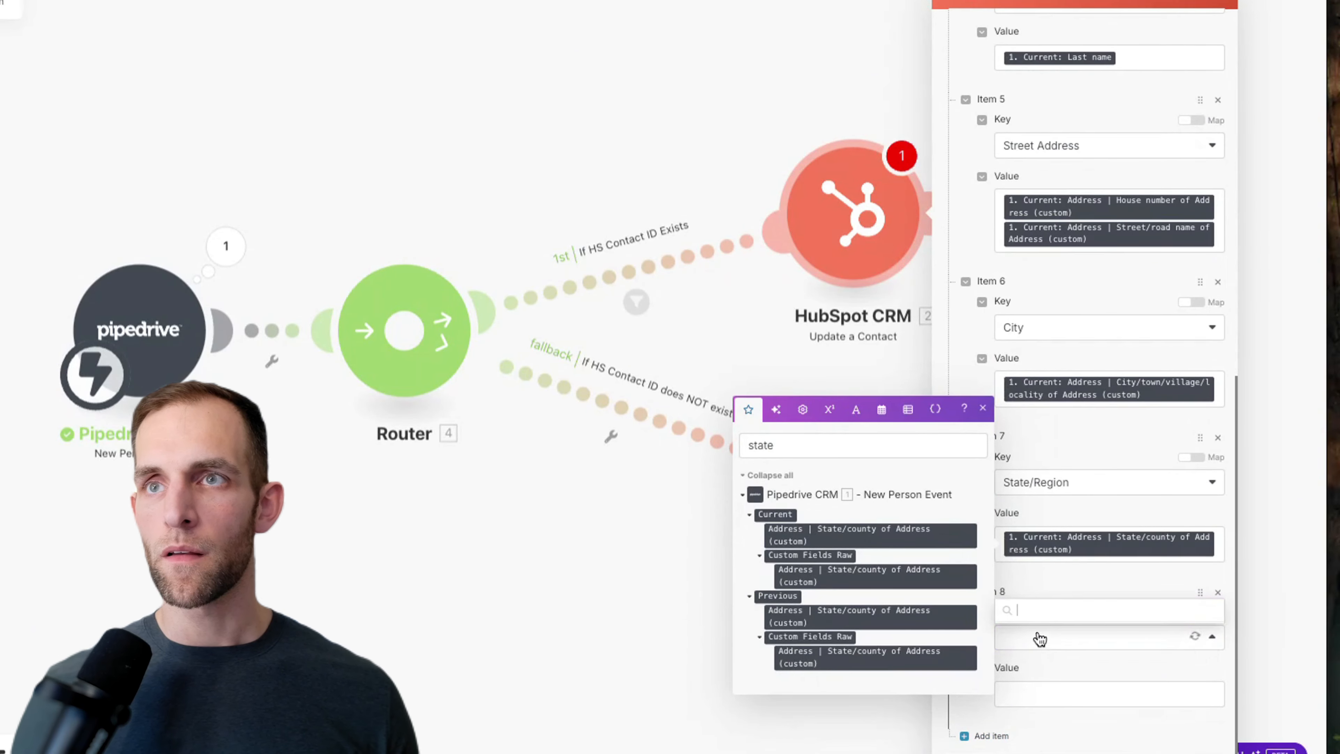
{"action": "type", "text": "post"}
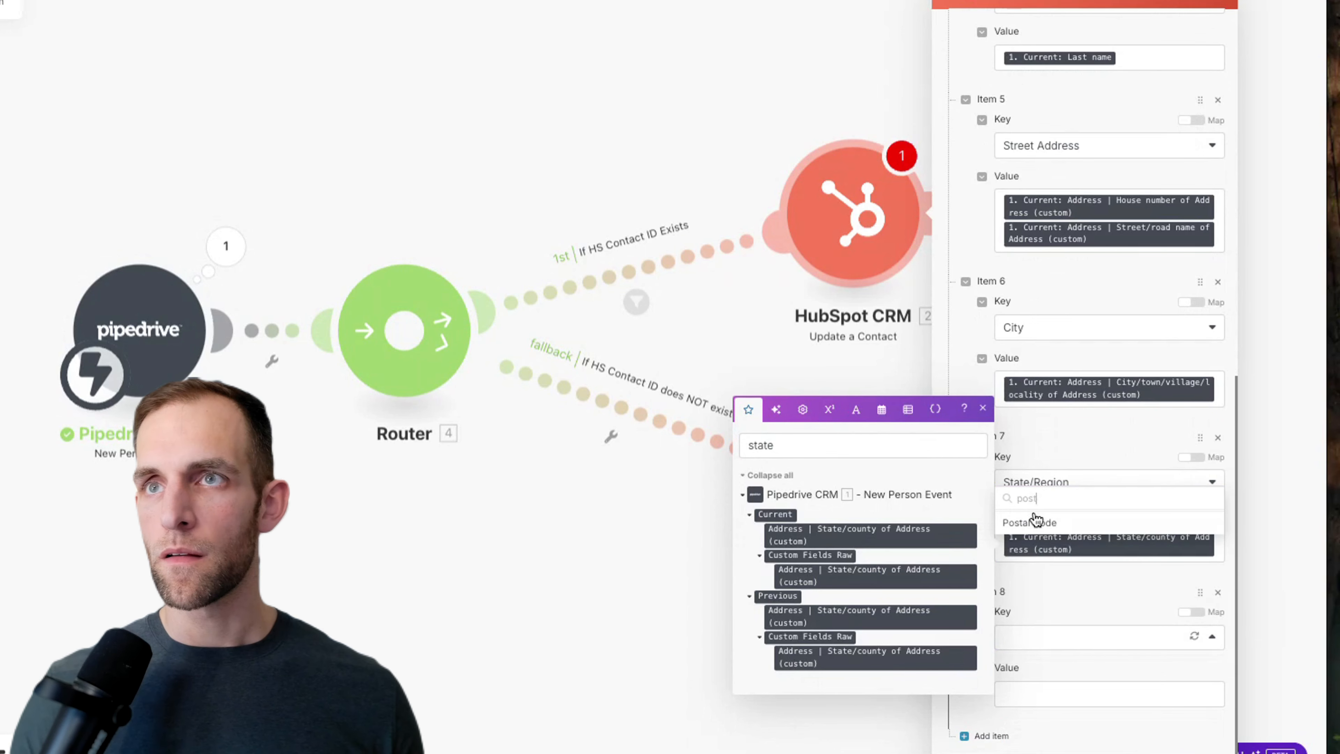
{"action": "left_click", "coordinate": [1035, 521]}
{"action": "left_click", "coordinate": [1108, 693]}
{"action": "triple_click", "coordinate": [834, 537]}
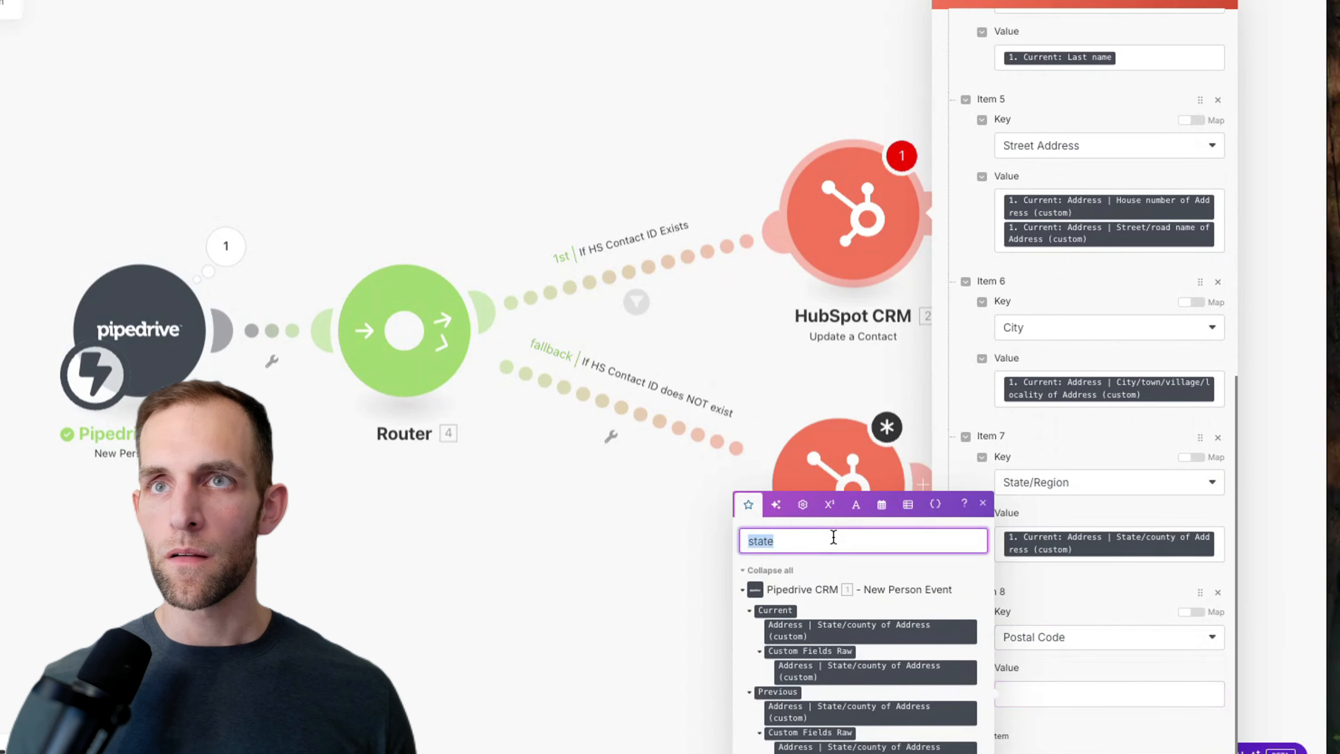
{"action": "type", "text": "postal"}
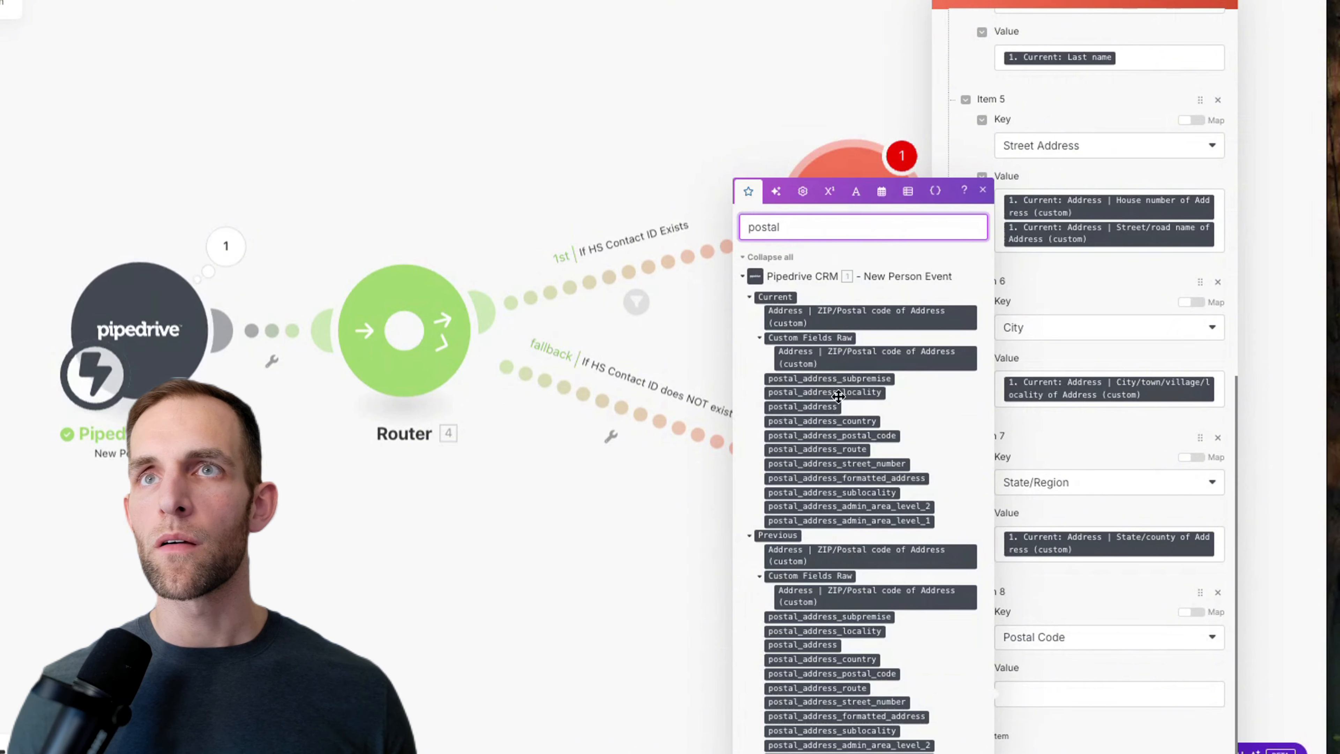
{"action": "left_click_drag", "start_coordinate": [851, 323], "coordinate": [1076, 700]}
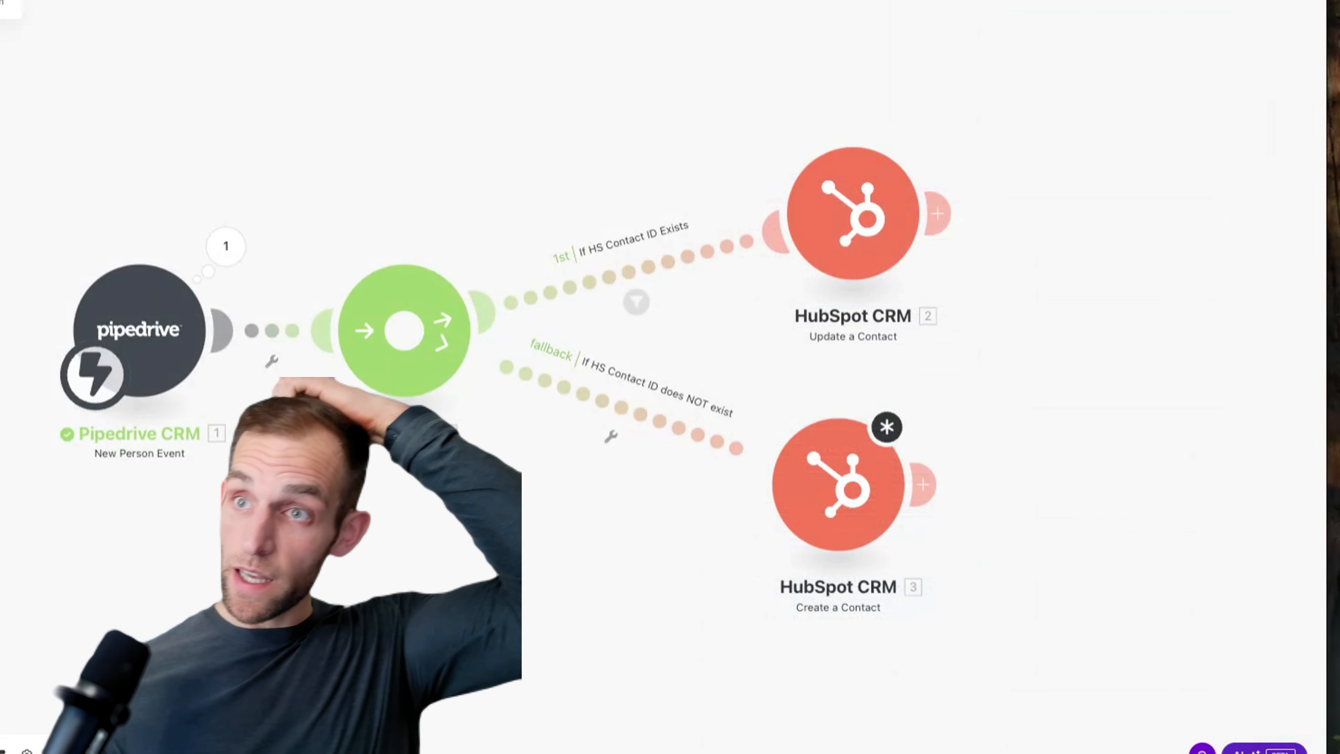
Step: Give the Create a Contact module a newly authorised HubSpot account connection
{"action": "left_click", "coordinate": [843, 485]}
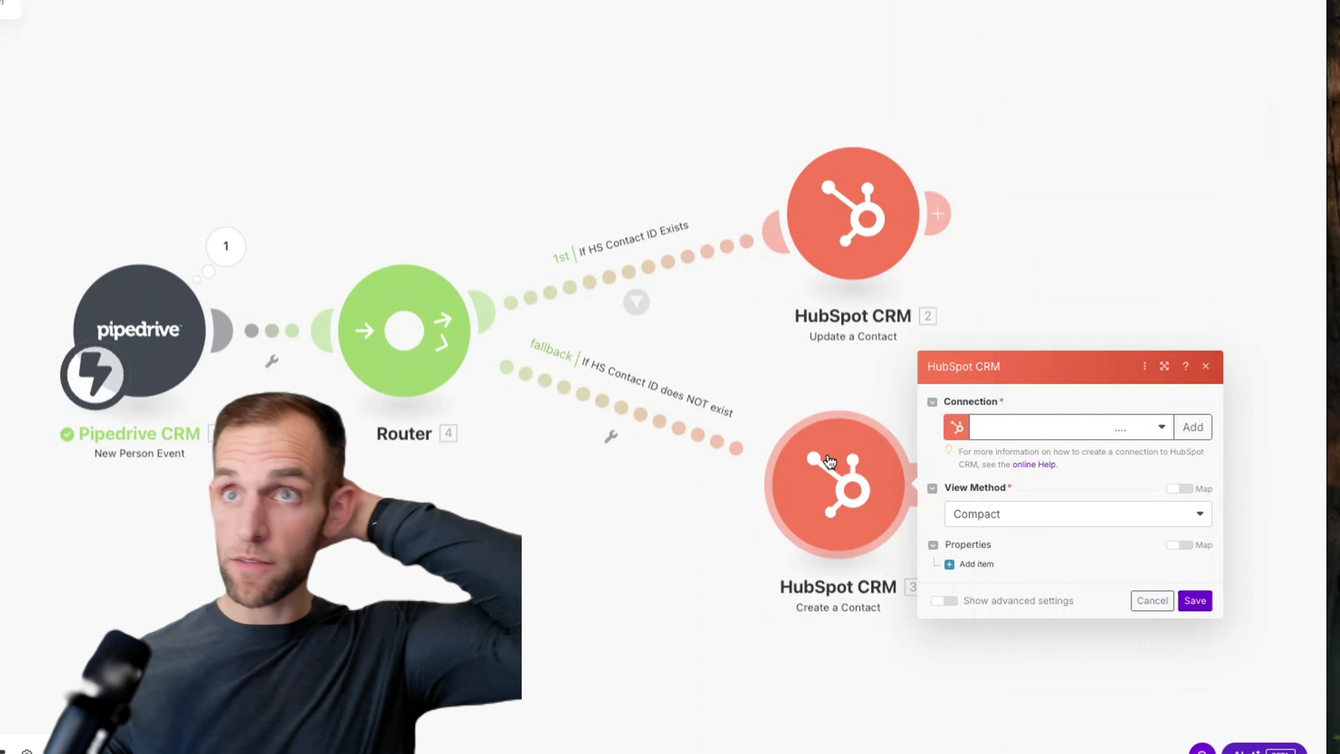
{"action": "left_click", "coordinate": [1056, 425]}
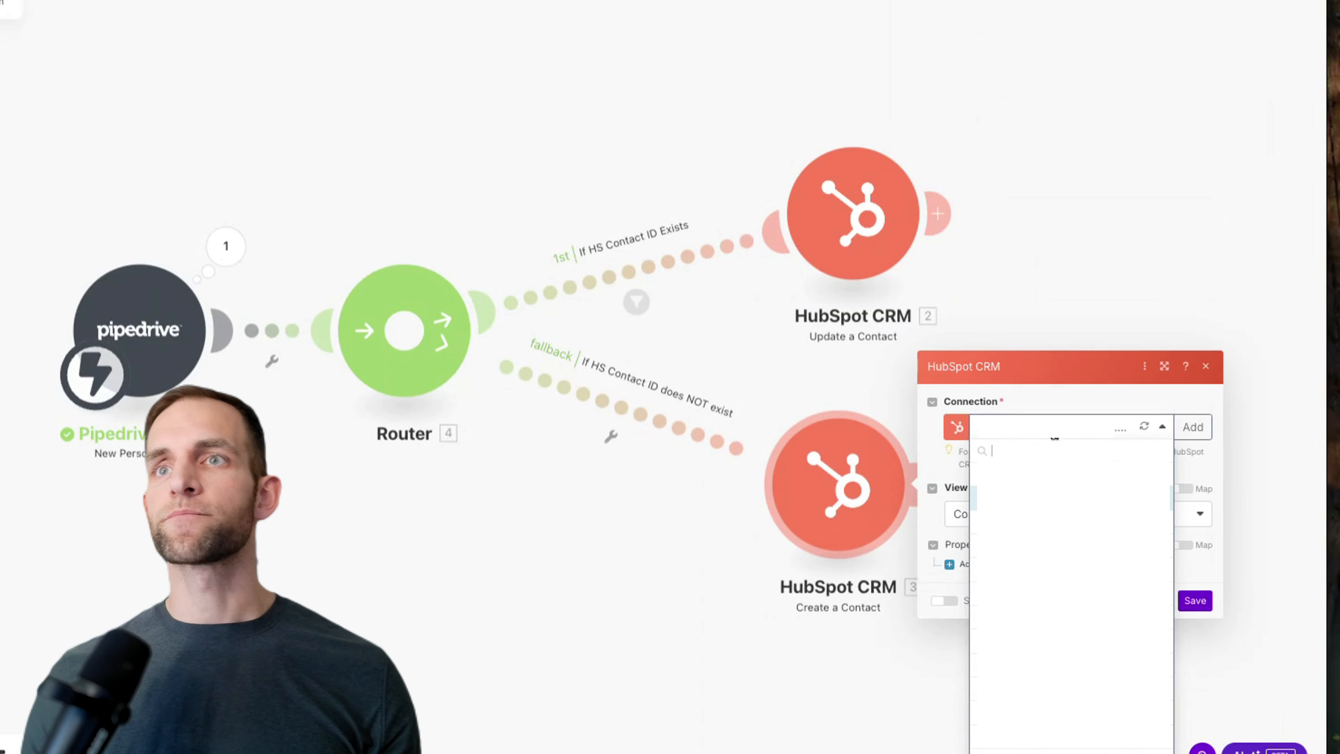
{"action": "left_click", "coordinate": [916, 476]}
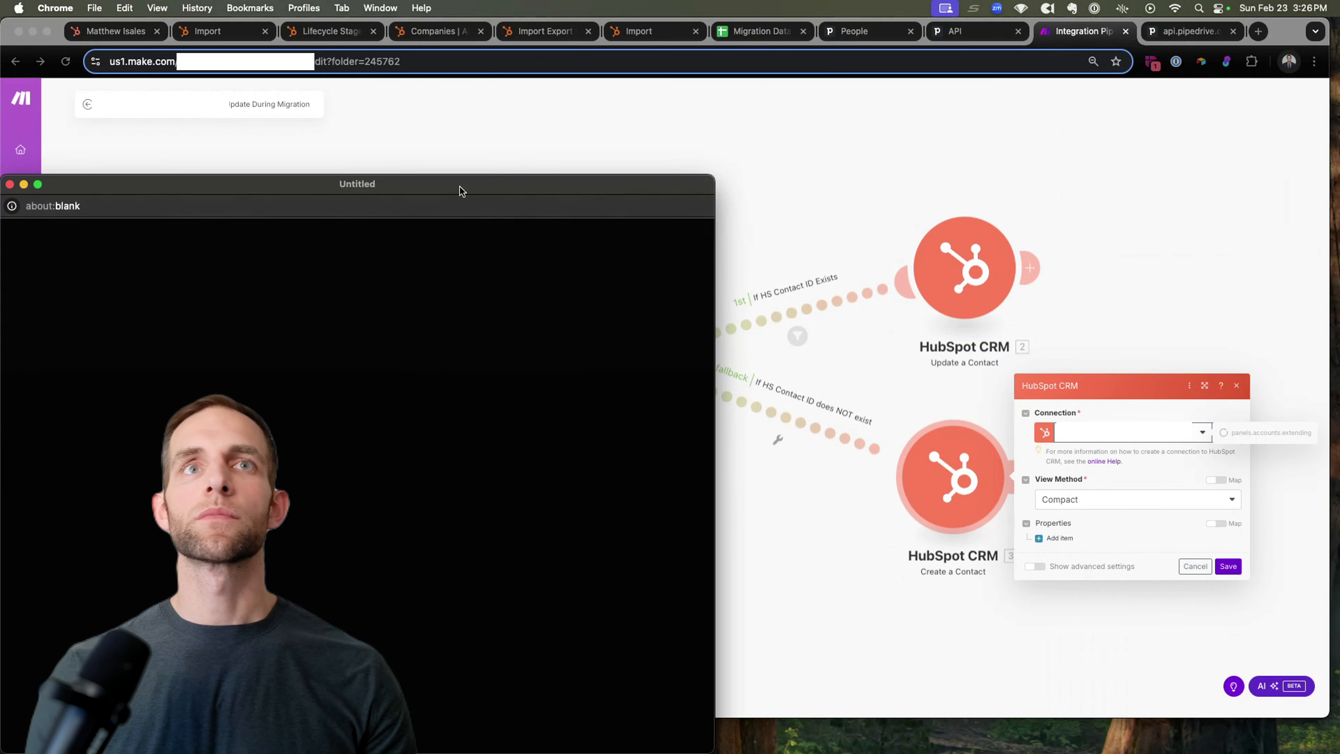
{"action": "left_click_drag", "start_coordinate": [462, 191], "coordinate": [554, 86]}
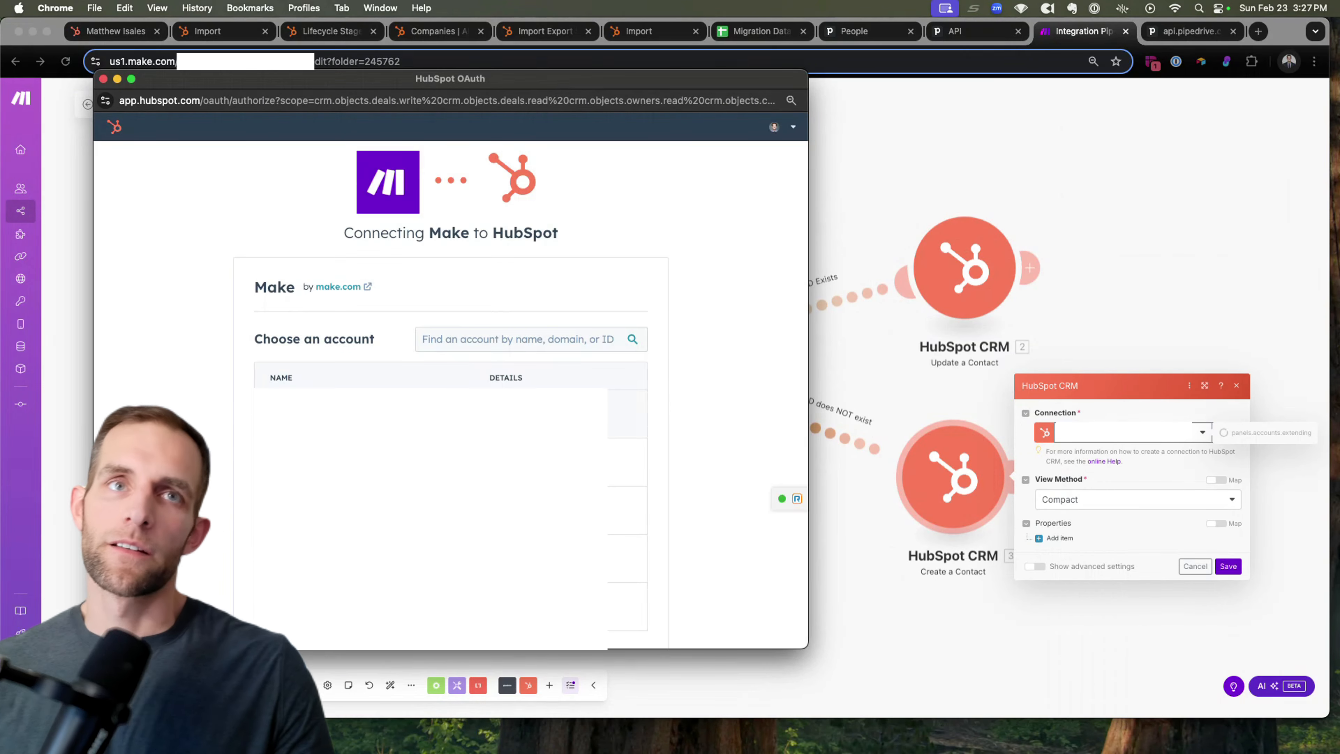
{"action": "scroll", "coordinate": [453, 510], "scroll_direction": "down", "scroll_amount": 2}
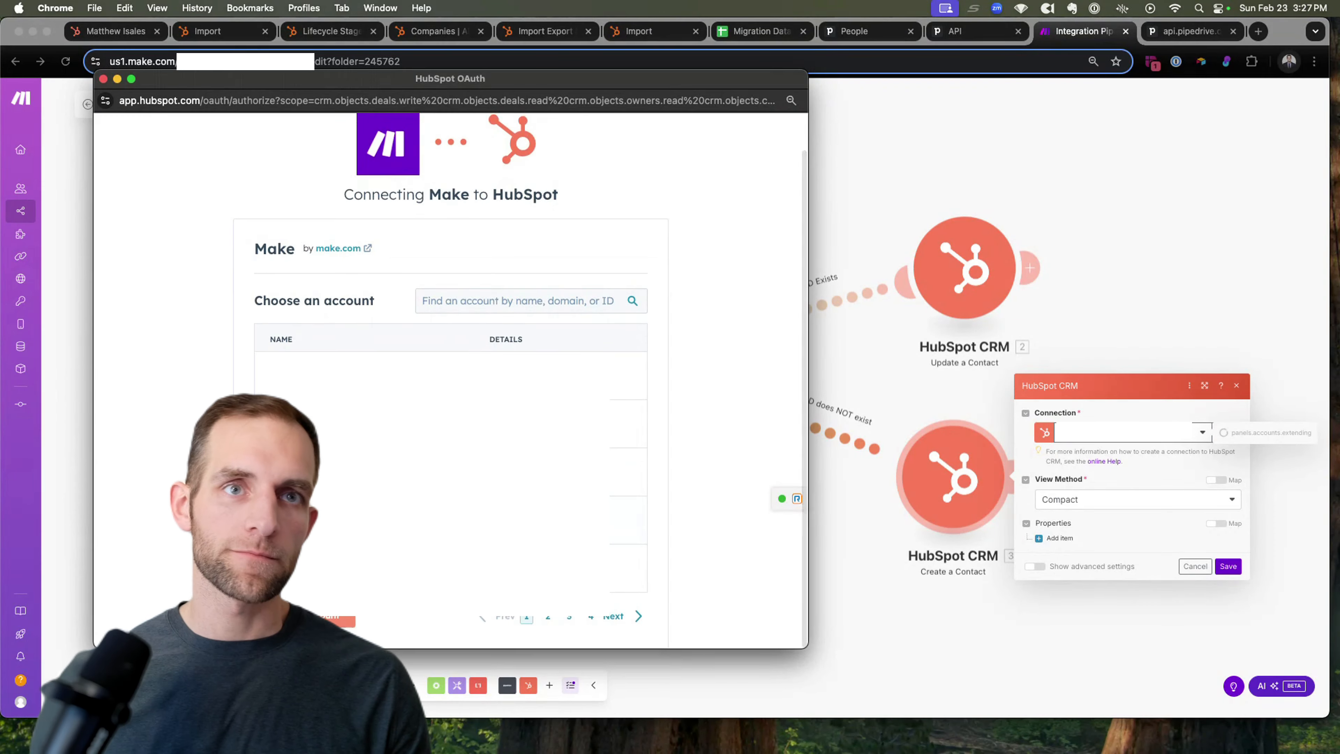
{"action": "left_click", "coordinate": [454, 509]}
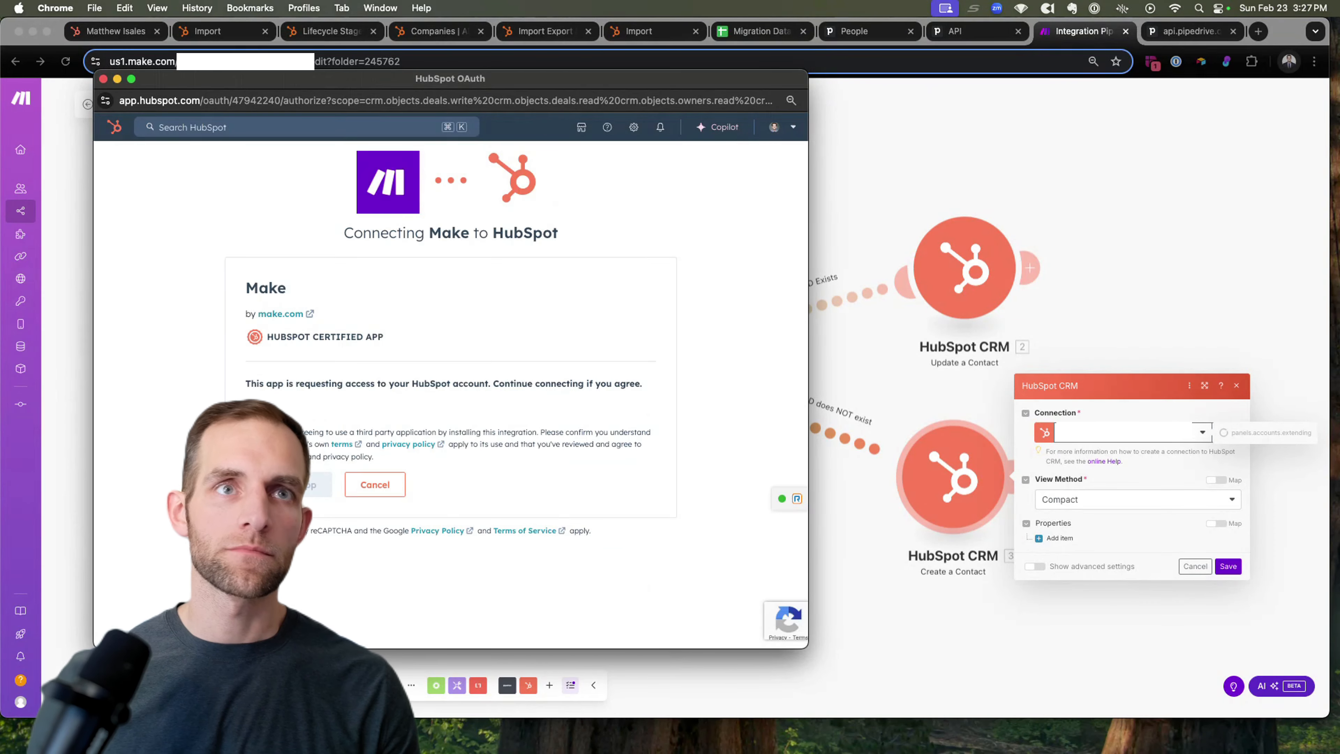
{"action": "left_click", "coordinate": [290, 485]}
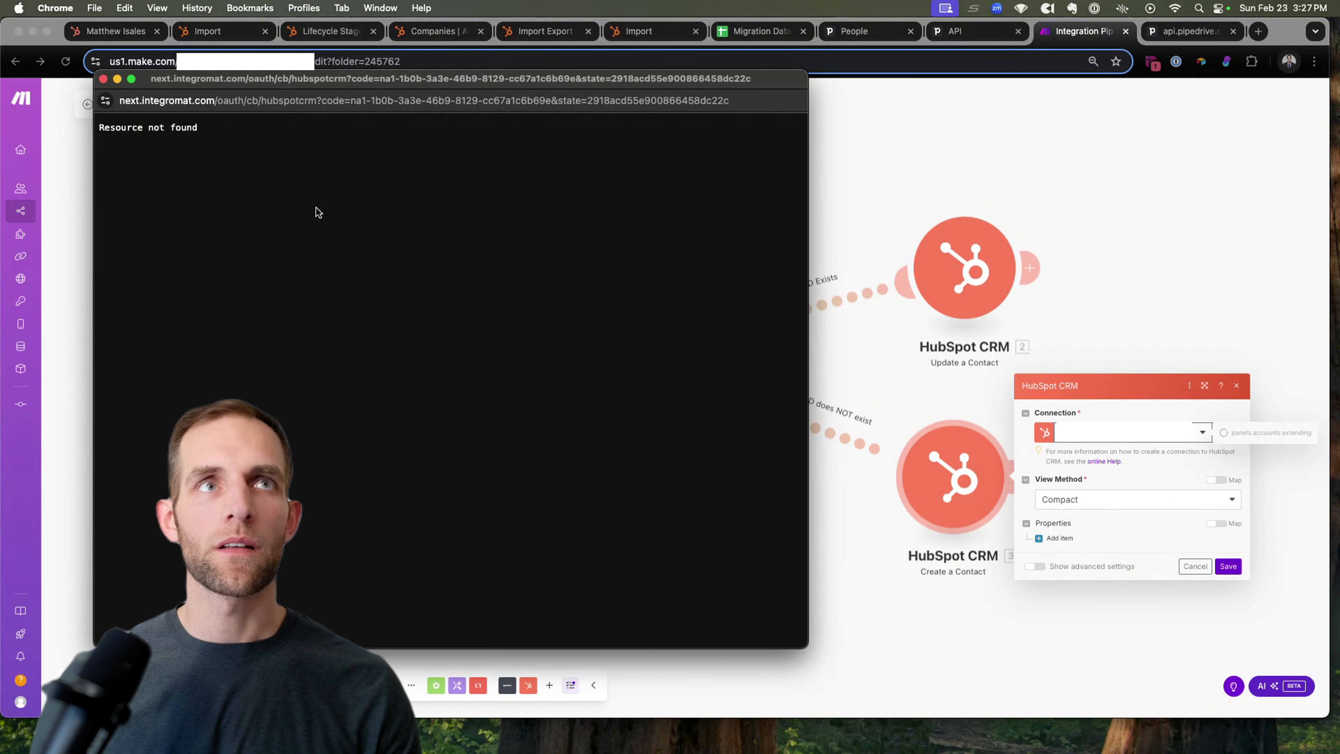
{"action": "left_click", "coordinate": [104, 79]}
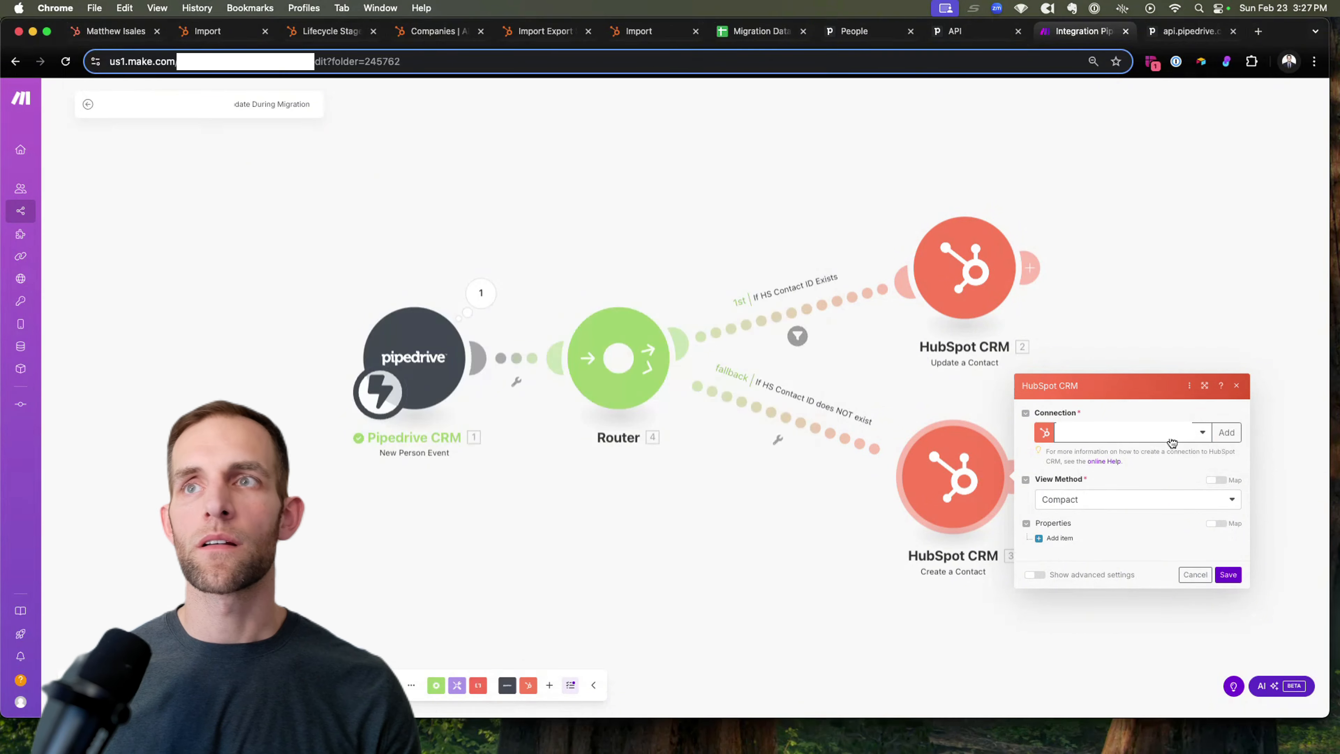
Step: Switch the HubSpot contact form to show all contact fields
{"action": "left_click", "coordinate": [1099, 505]}
{"action": "left_click", "coordinate": [1088, 534]}
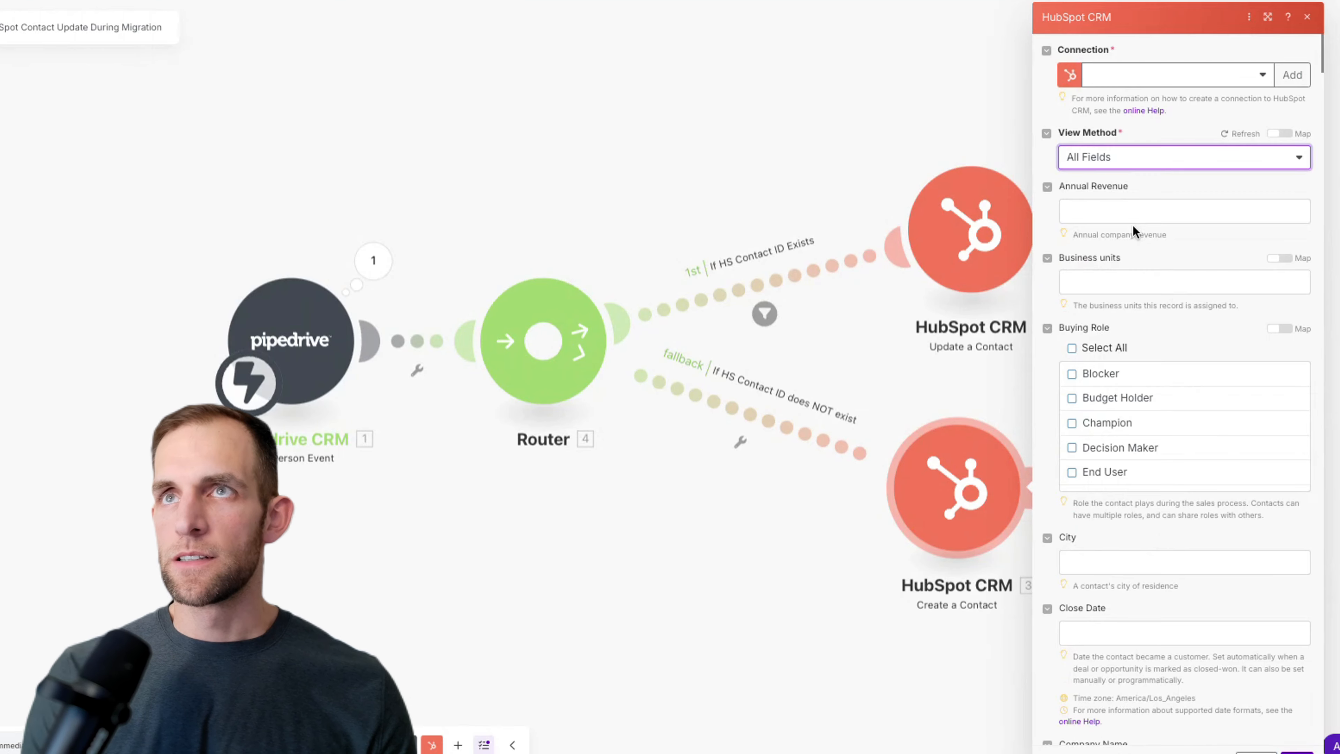
{"action": "scroll", "coordinate": [1182, 434], "scroll_direction": "down", "scroll_amount": 2}
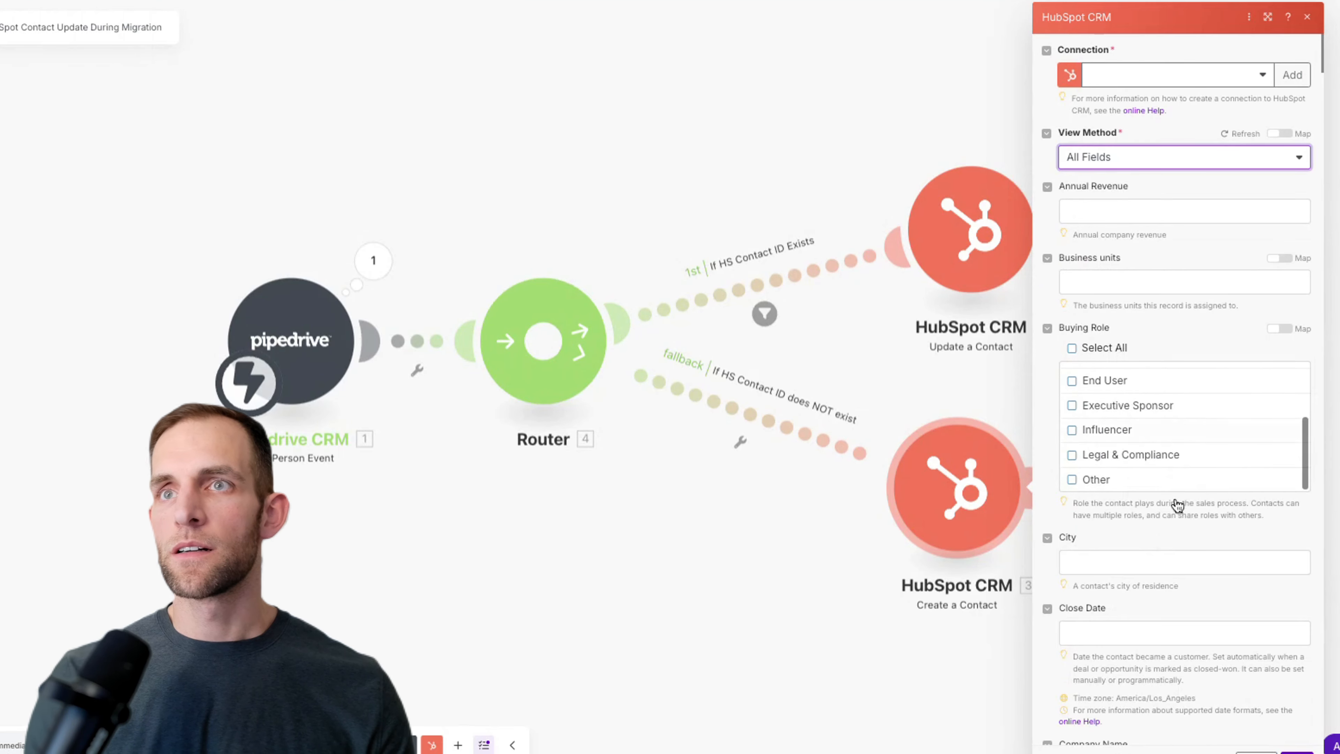
{"action": "scroll", "coordinate": [1177, 505], "scroll_direction": "down", "scroll_amount": 3}
Step: Map the Pipedrive person's address city into the City property
{"action": "left_click", "coordinate": [1143, 382]}
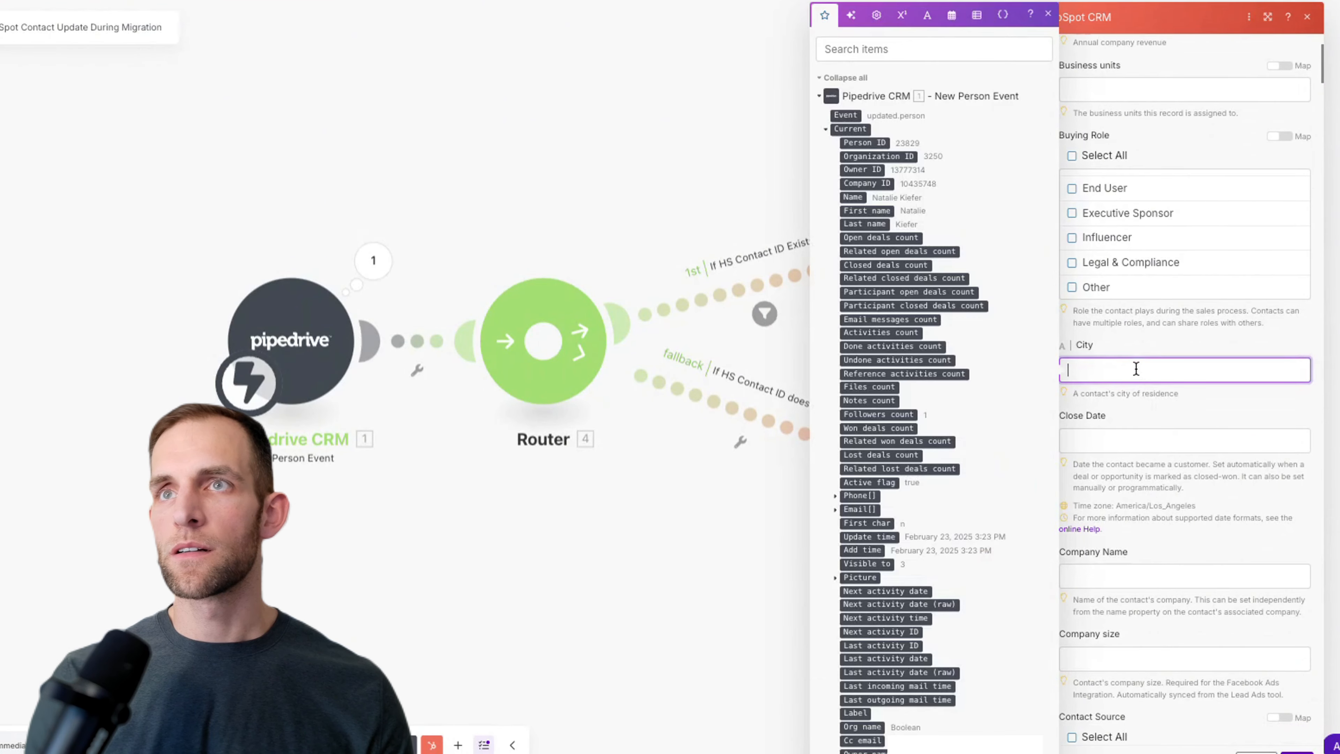
{"action": "left_click", "coordinate": [882, 49]}
{"action": "type", "text": "city"}
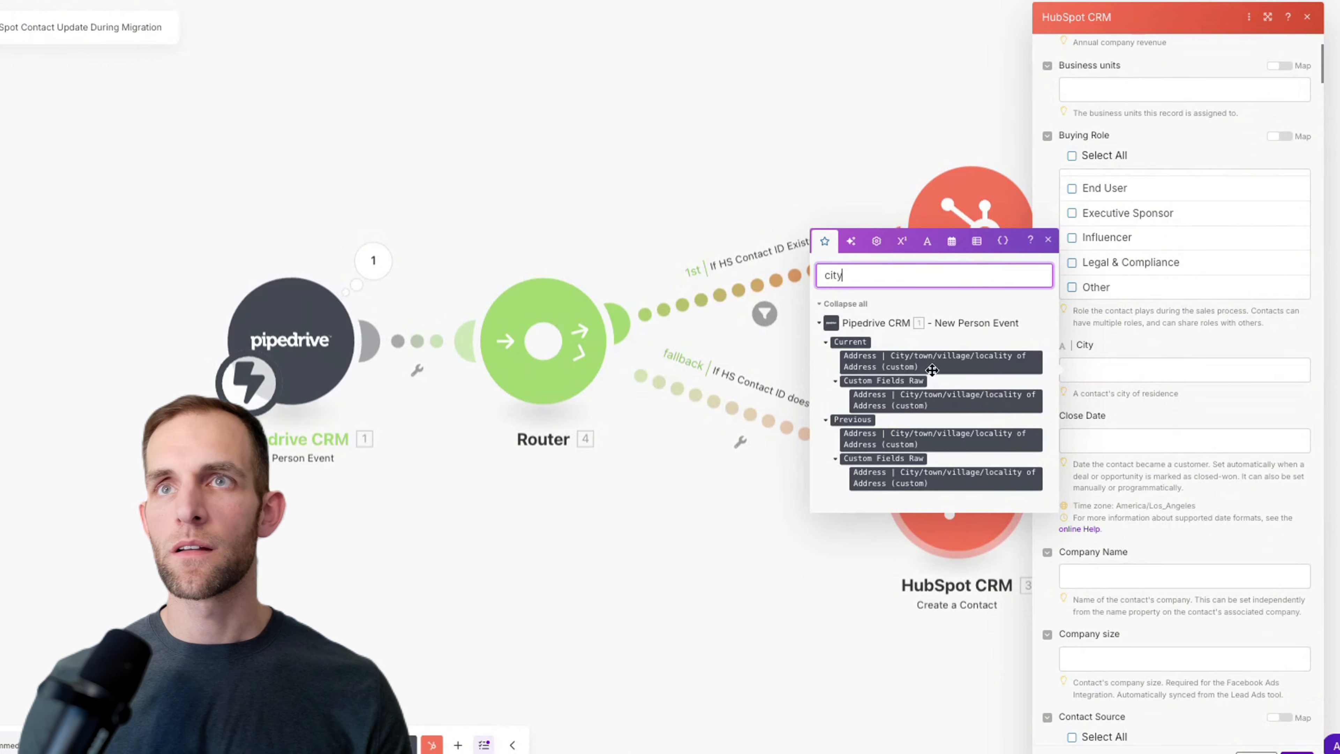
{"action": "left_click_drag", "start_coordinate": [921, 363], "coordinate": [1141, 368]}
Step: Map the current organization name into Company Name
{"action": "scroll", "coordinate": [1148, 429], "scroll_direction": "down", "scroll_amount": 5}
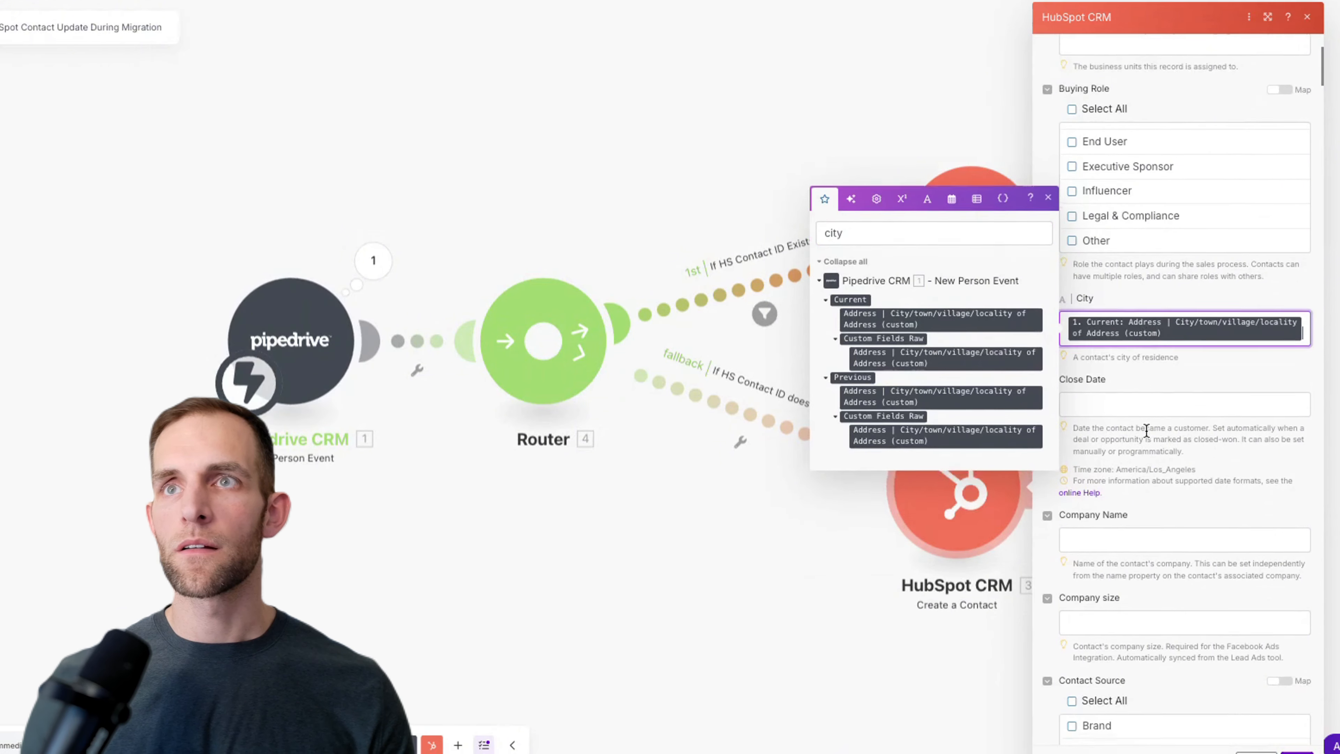
{"action": "scroll", "coordinate": [1148, 429], "scroll_direction": "down", "scroll_amount": 3}
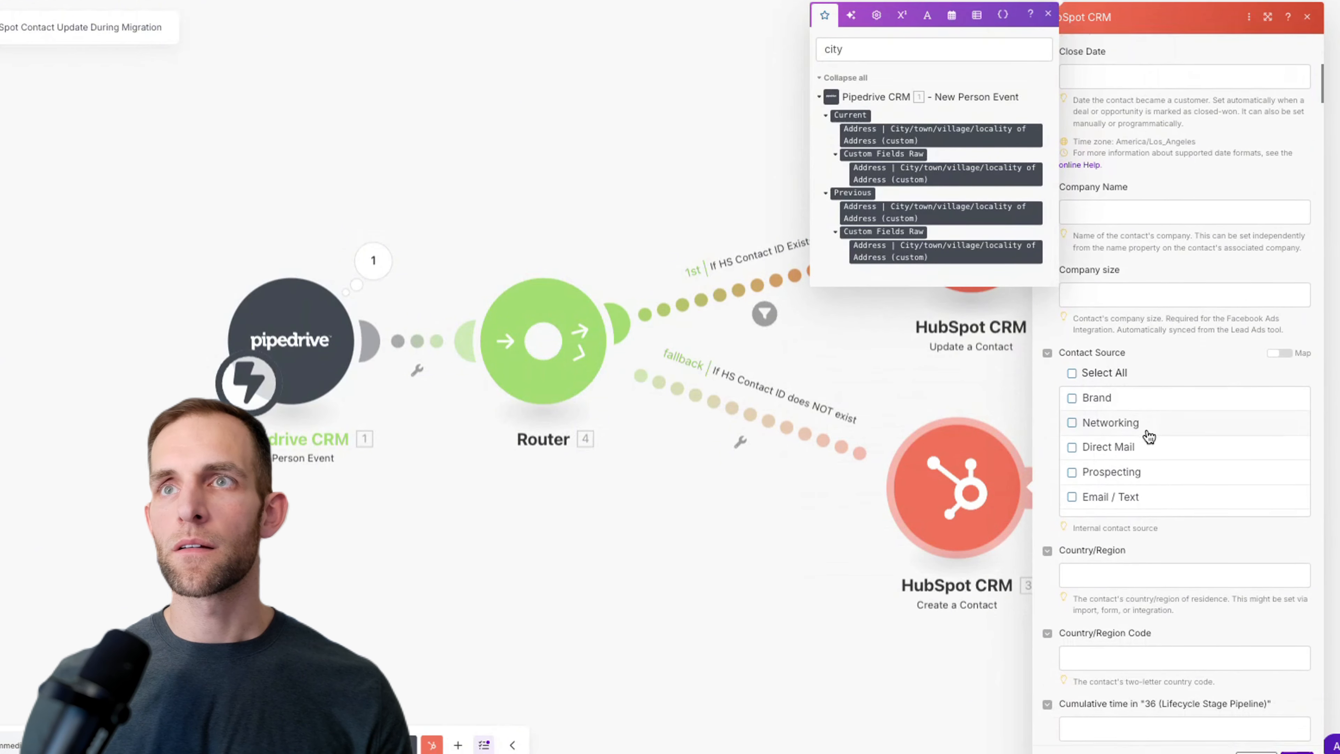
{"action": "scroll", "coordinate": [1149, 435], "scroll_direction": "down", "scroll_amount": 2}
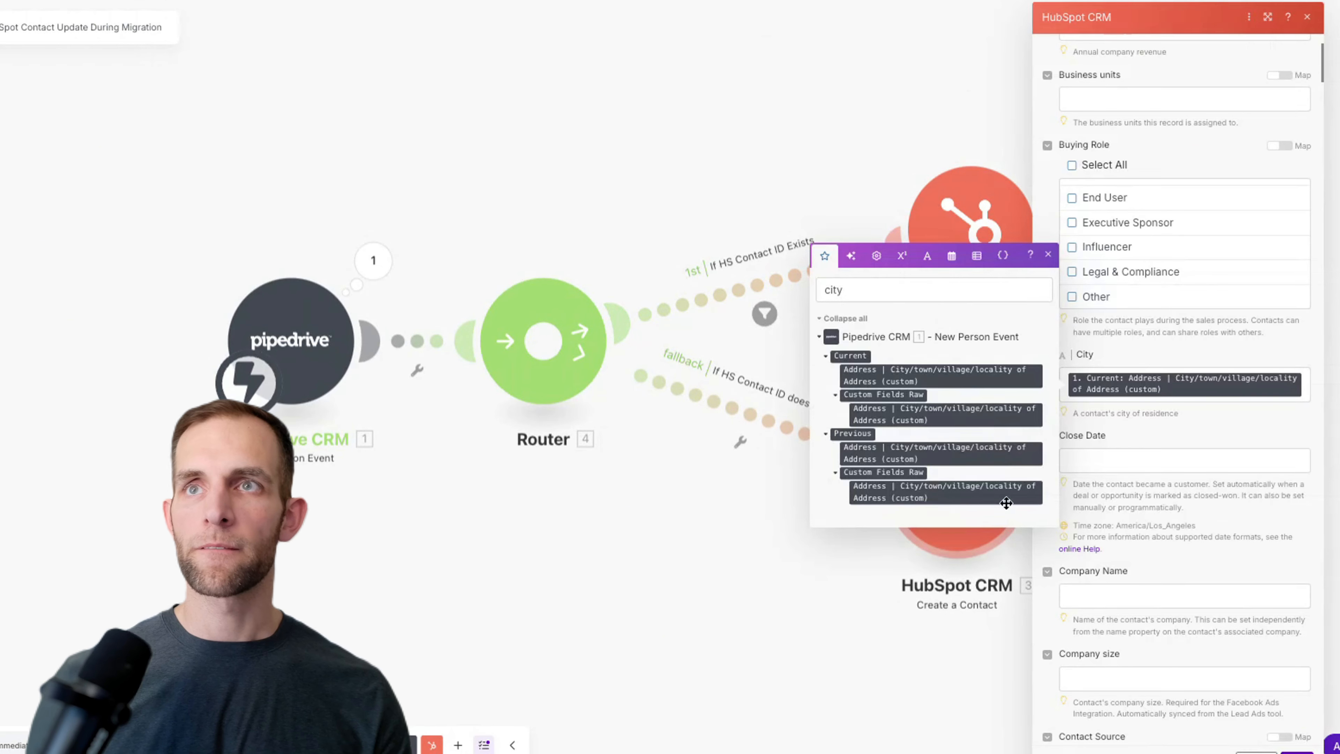
{"action": "left_click", "coordinate": [1111, 455]}
{"action": "left_click", "coordinate": [1121, 593]}
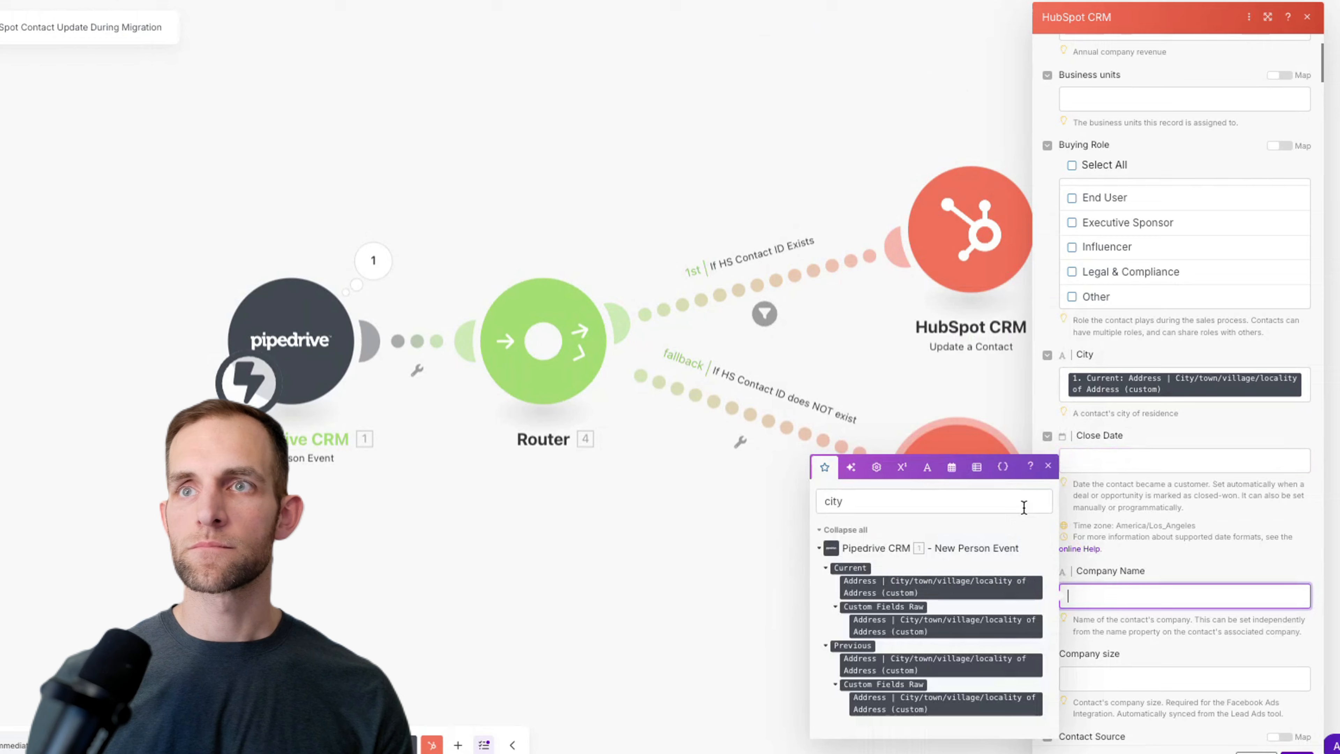
{"action": "double_click", "coordinate": [883, 499]}
{"action": "type", "text": "coma"}
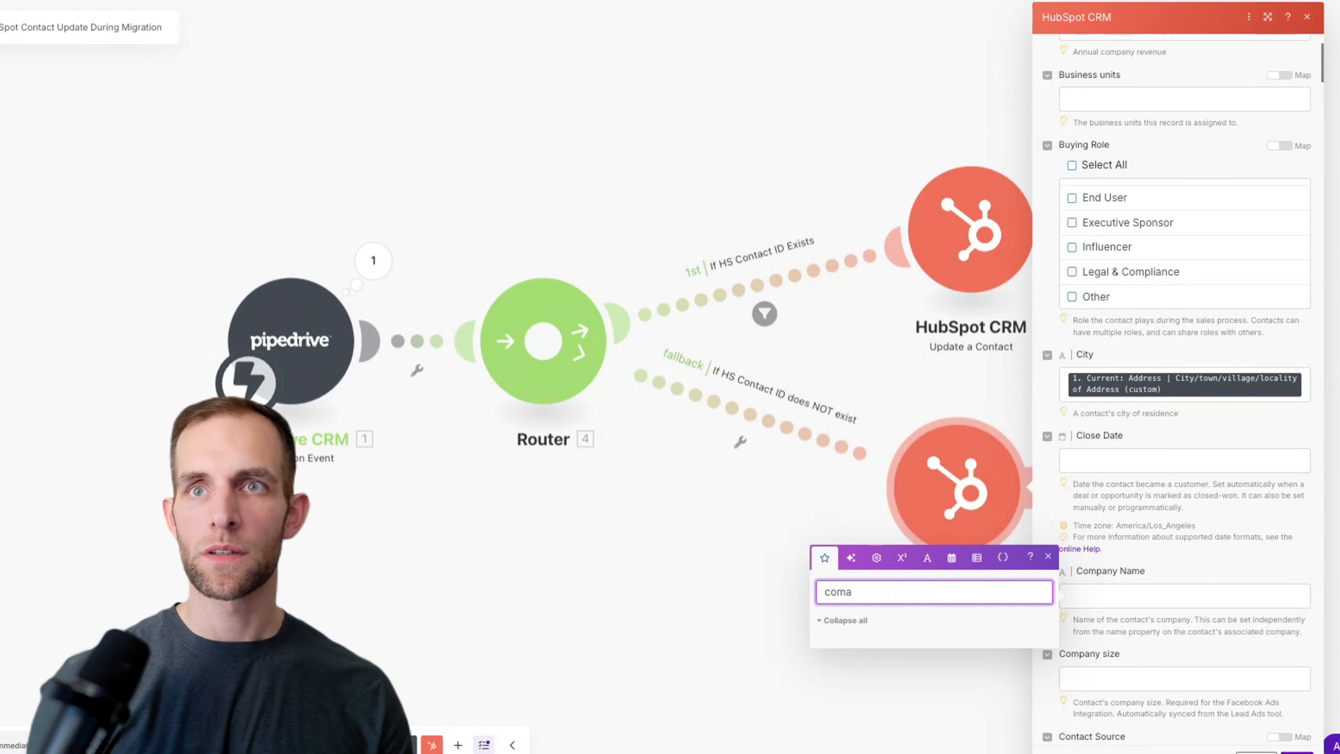
{"action": "key", "text": "BackSpace"}
{"action": "type", "text": "pan"}
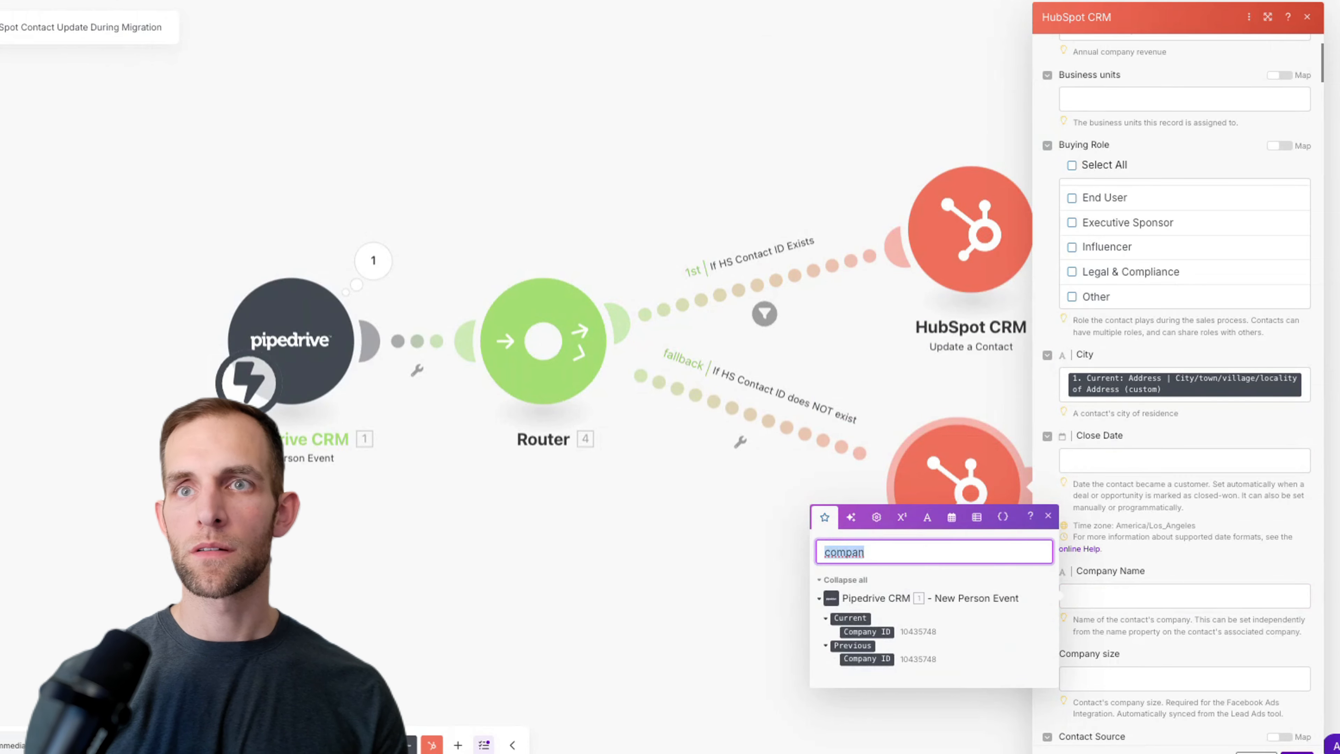
{"action": "type", "text": "org"}
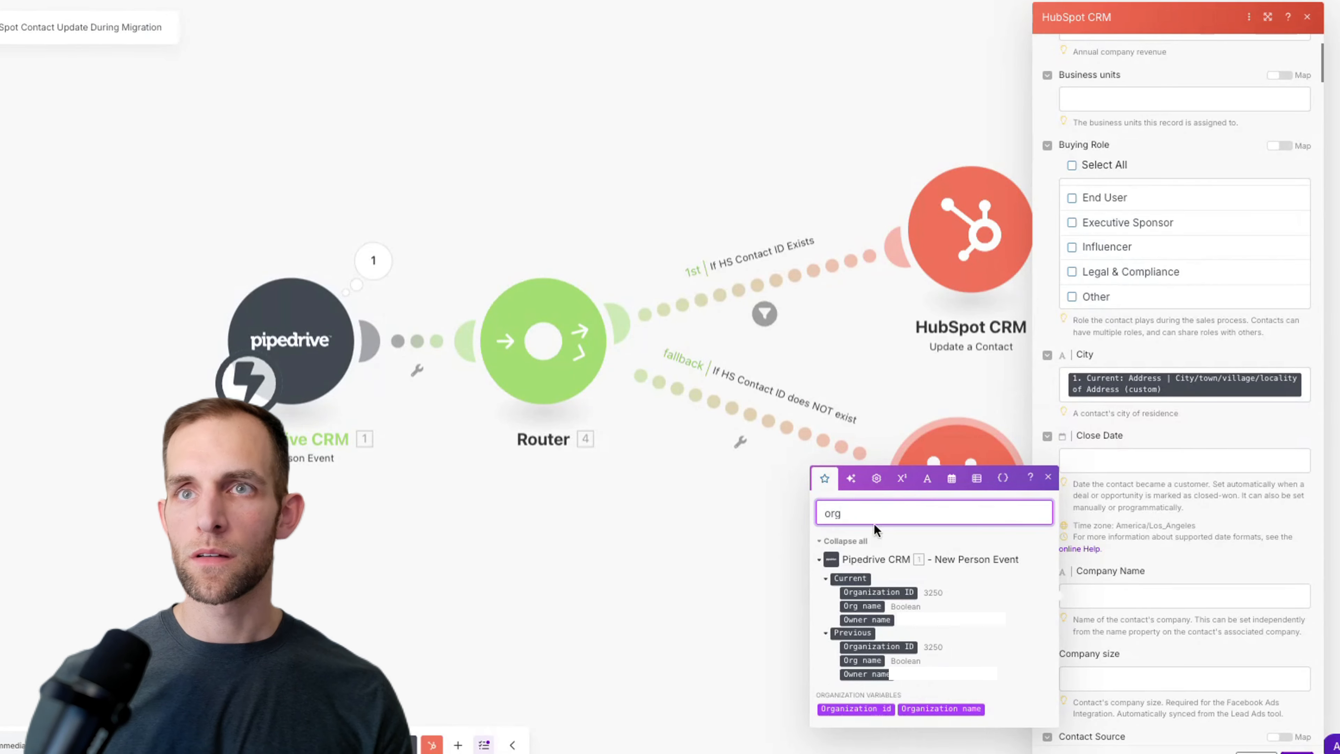
{"action": "left_click_drag", "start_coordinate": [872, 606], "coordinate": [1132, 598]}
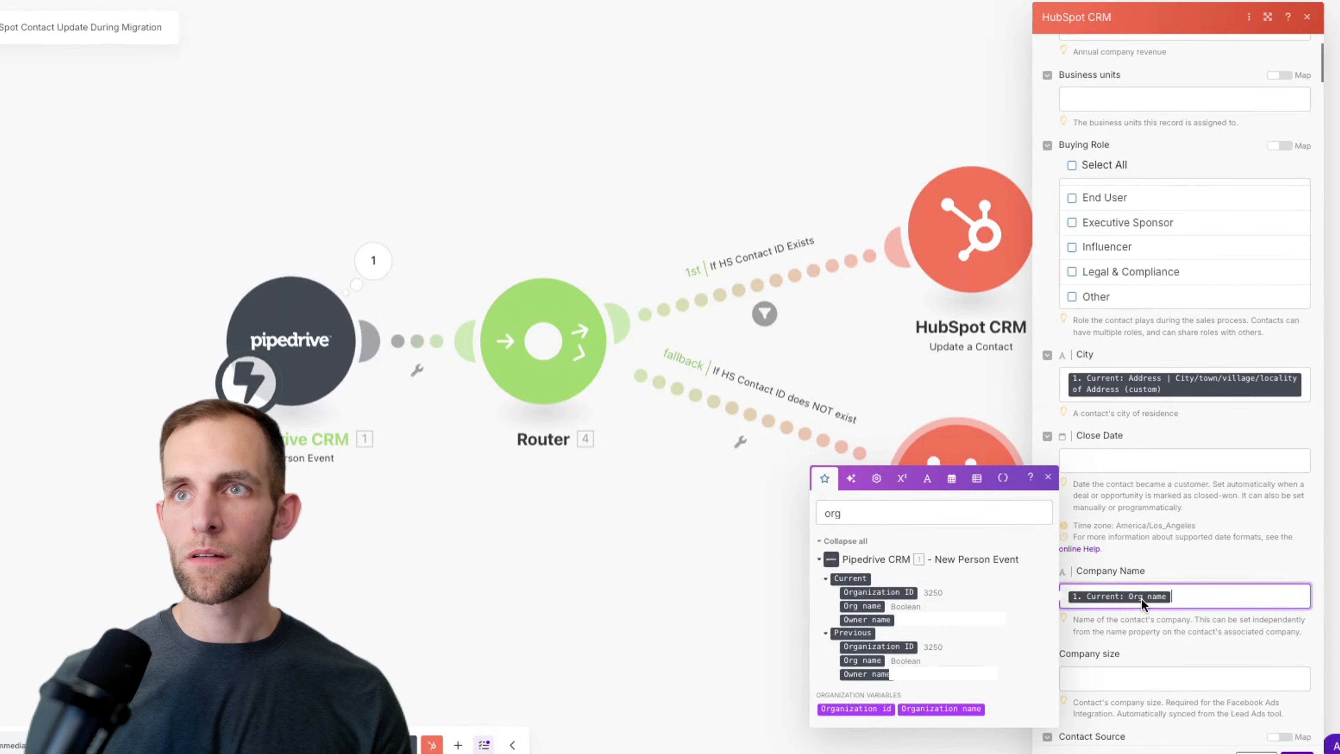
Step: Map Current: Address | Country of Address (custom) into Country/Region
{"action": "scroll", "coordinate": [1142, 605], "scroll_direction": "down", "scroll_amount": 3}
{"action": "scroll", "coordinate": [1142, 605], "scroll_direction": "down", "scroll_amount": 5}
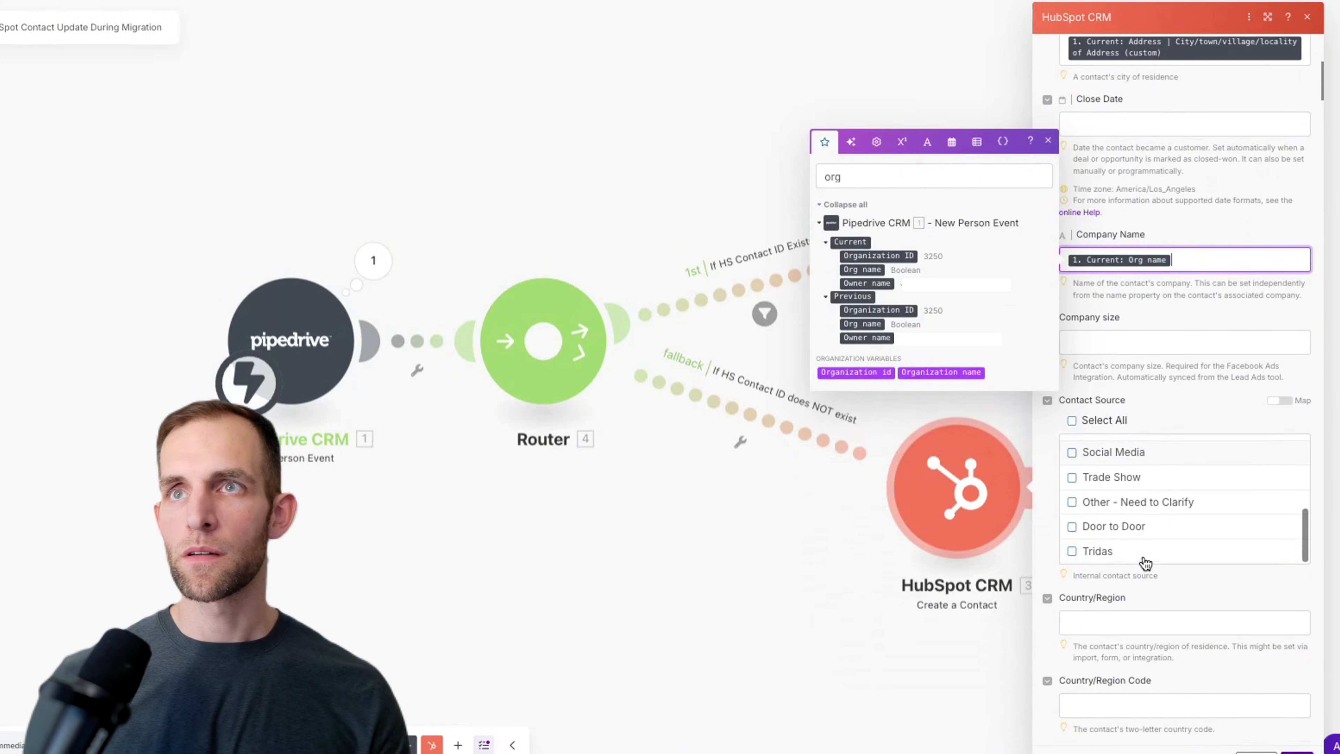
{"action": "double_click", "coordinate": [863, 169]}
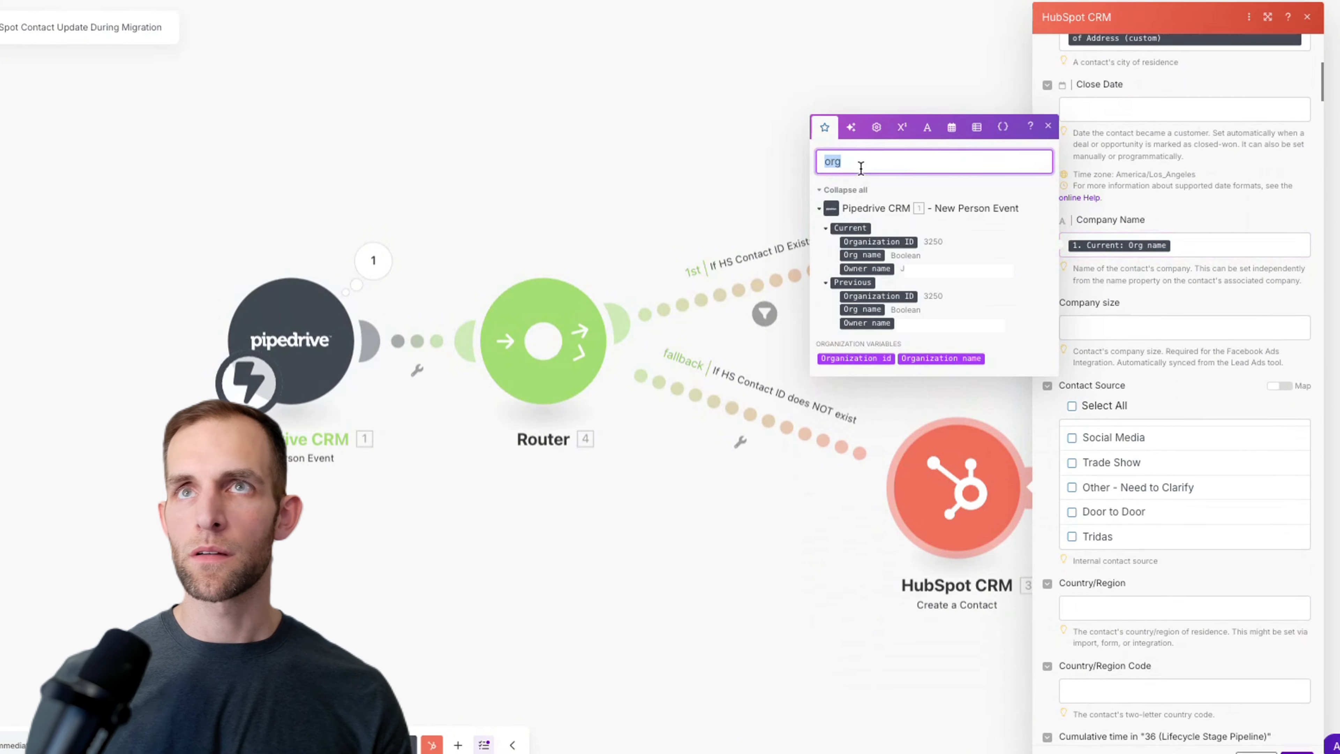
{"action": "type", "text": "source"}
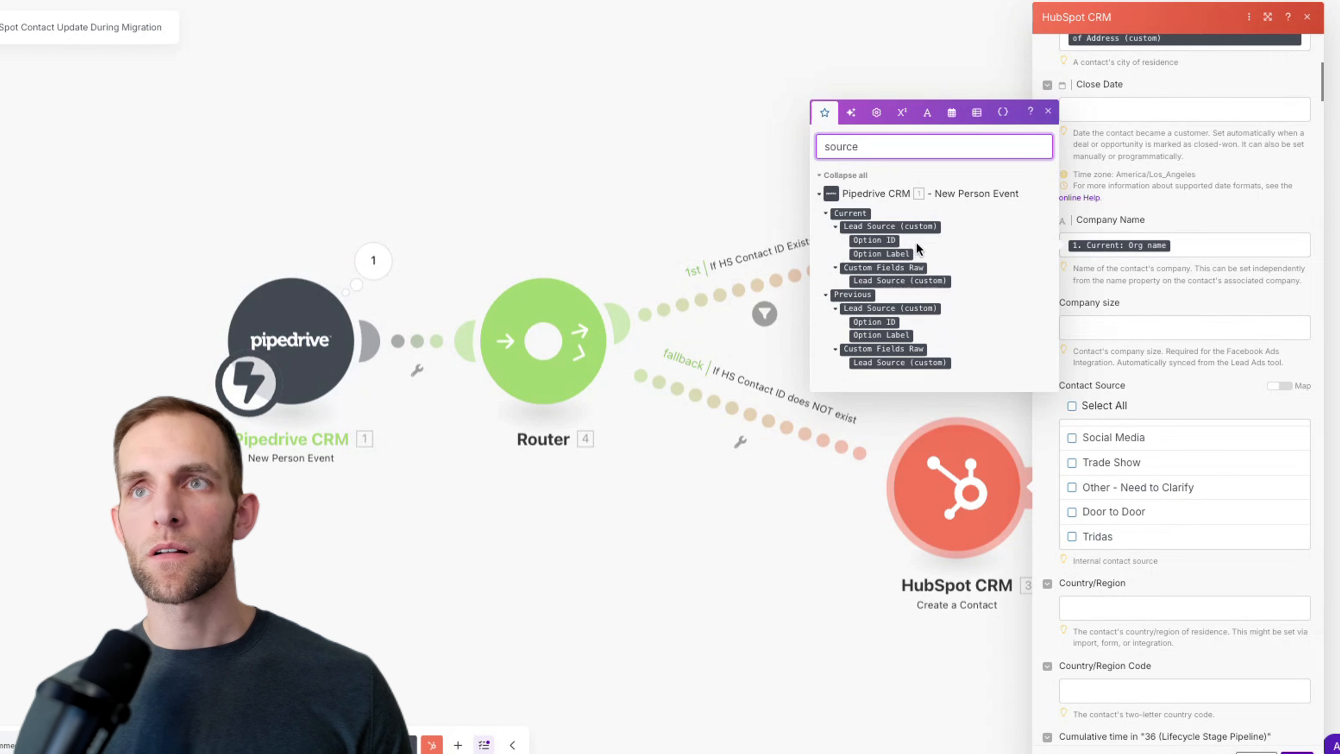
{"action": "scroll", "coordinate": [1181, 517], "scroll_direction": "down", "scroll_amount": 3}
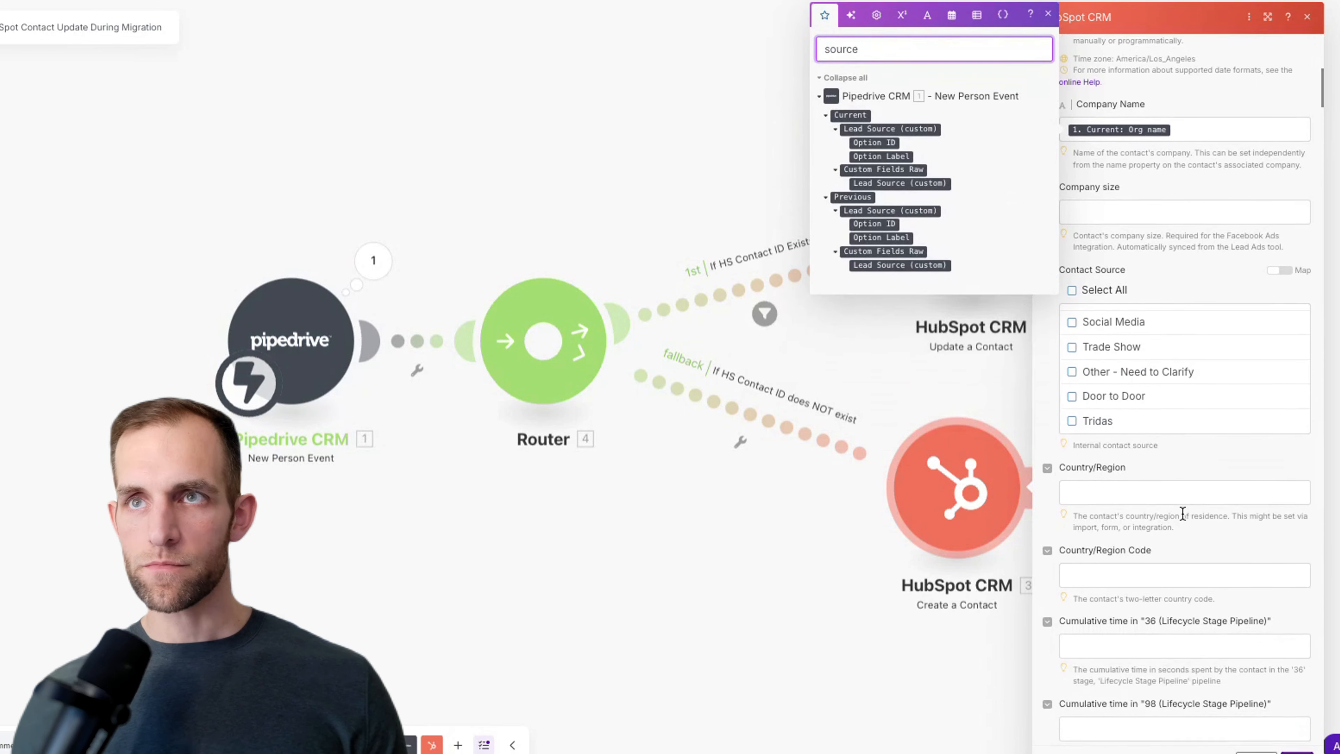
{"action": "left_click", "coordinate": [1140, 494]}
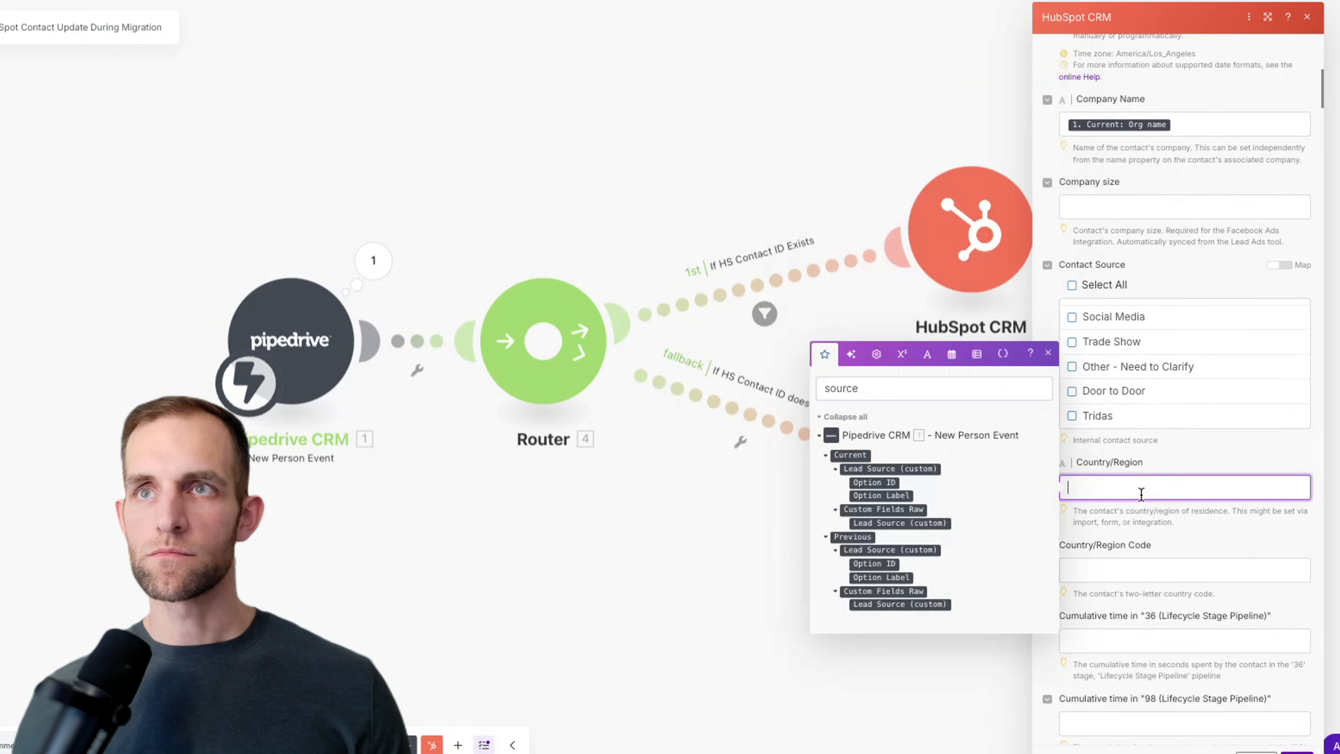
{"action": "double_click", "coordinate": [912, 388]}
{"action": "type", "text": "country"}
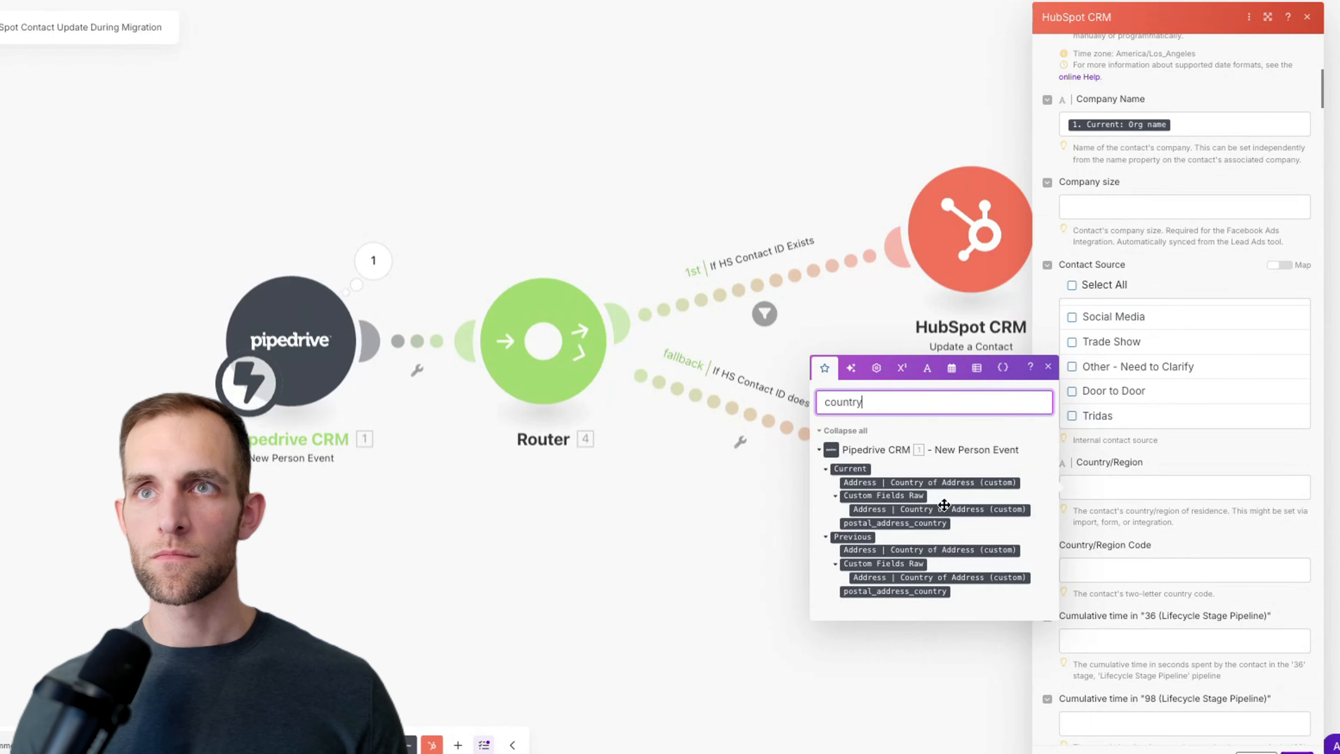
{"action": "left_click", "coordinate": [950, 483]}
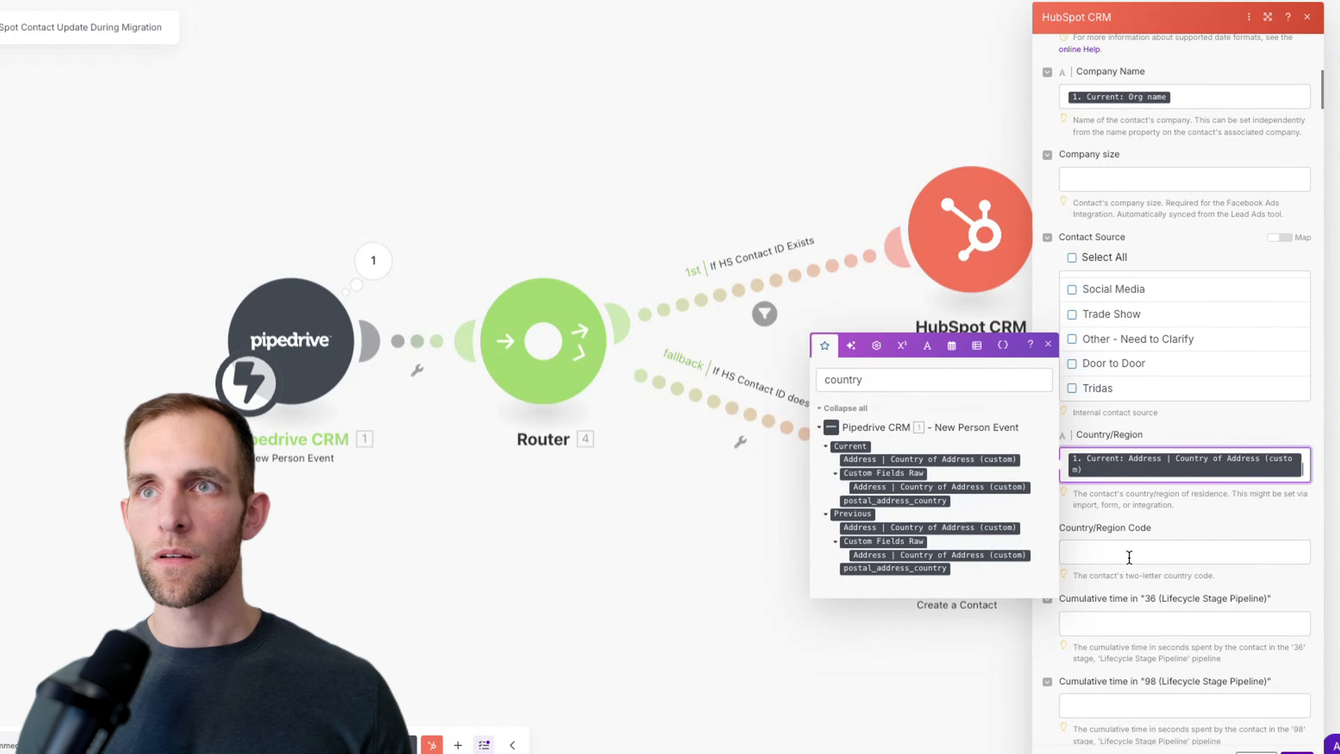
Step: Scroll past Country/Region Code to the Email field, ready to search again
{"action": "left_click", "coordinate": [1131, 556]}
{"action": "scroll", "coordinate": [1130, 554], "scroll_direction": "down", "scroll_amount": 3}
{"action": "scroll", "coordinate": [1122, 543], "scroll_direction": "down", "scroll_amount": 10}
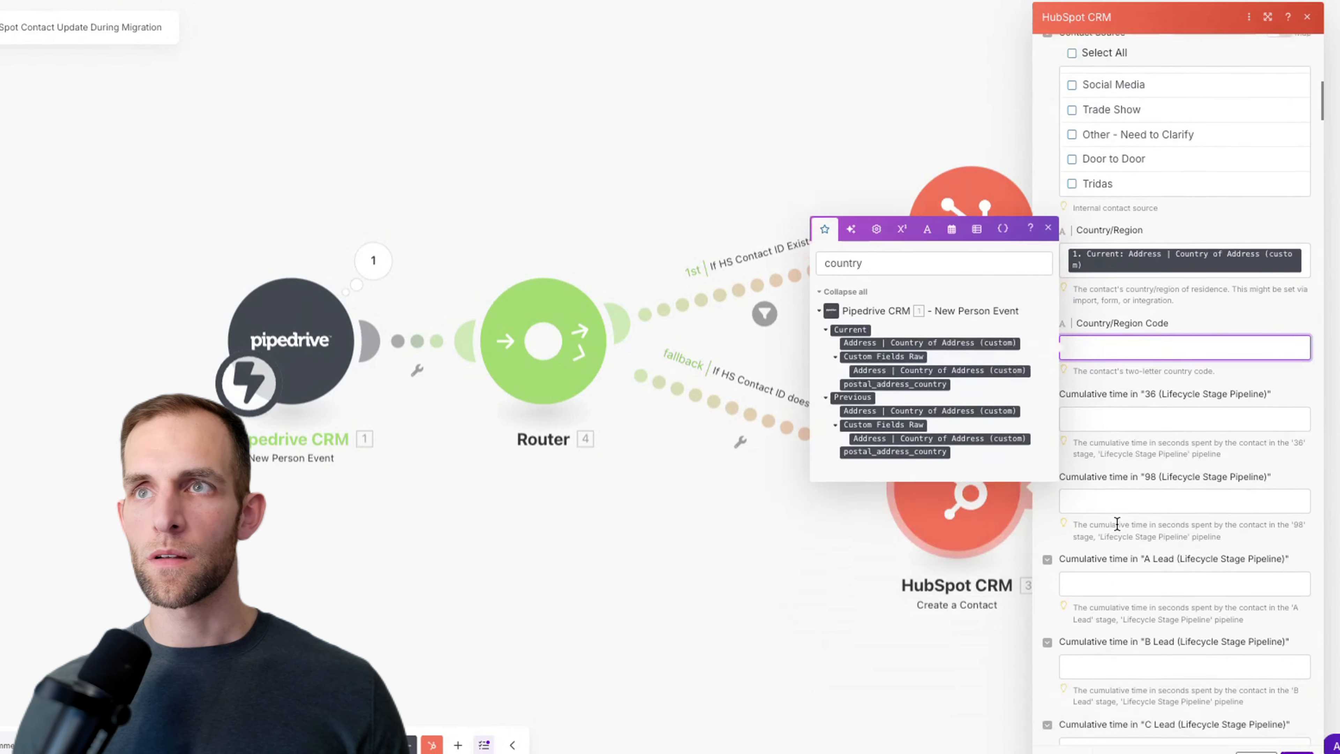
{"action": "scroll", "coordinate": [1113, 510], "scroll_direction": "down", "scroll_amount": 15}
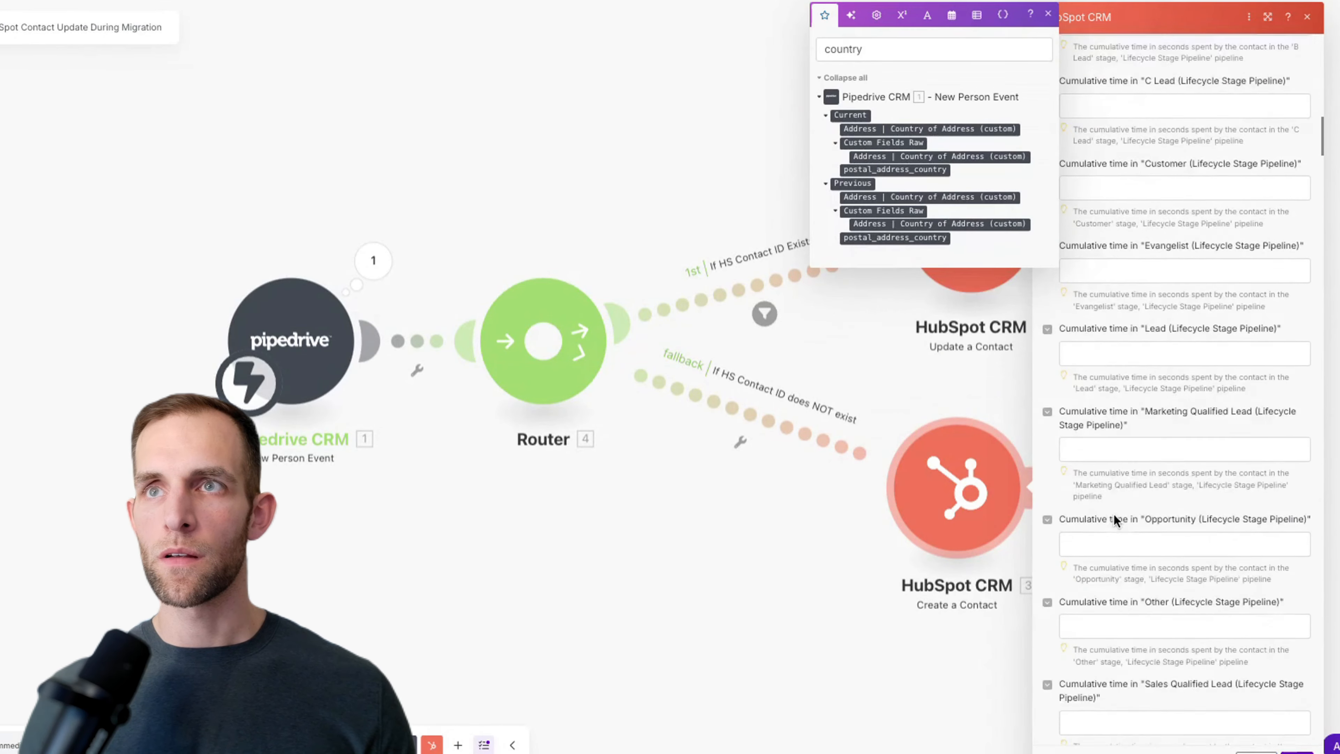
{"action": "scroll", "coordinate": [1113, 515], "scroll_direction": "down", "scroll_amount": 15}
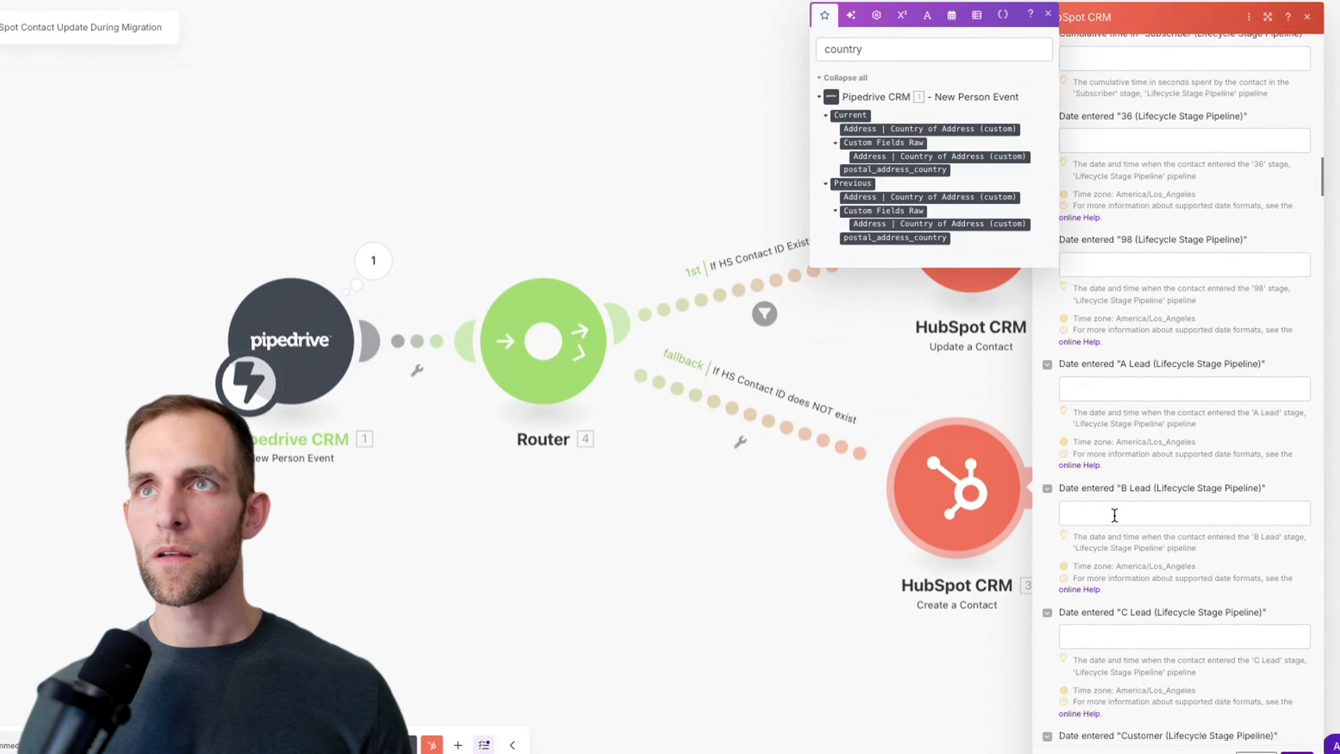
{"action": "scroll", "coordinate": [1114, 512], "scroll_direction": "down", "scroll_amount": 15}
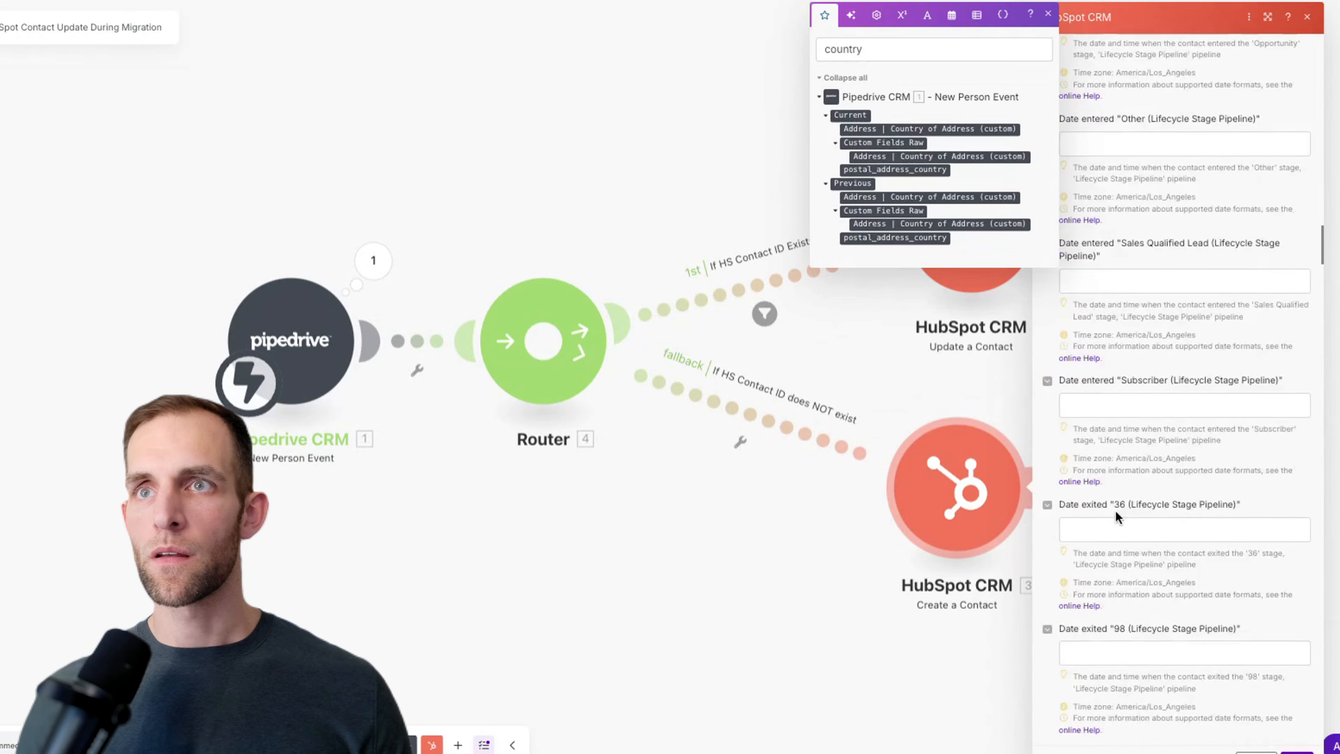
{"action": "scroll", "coordinate": [1115, 512], "scroll_direction": "down", "scroll_amount": 15}
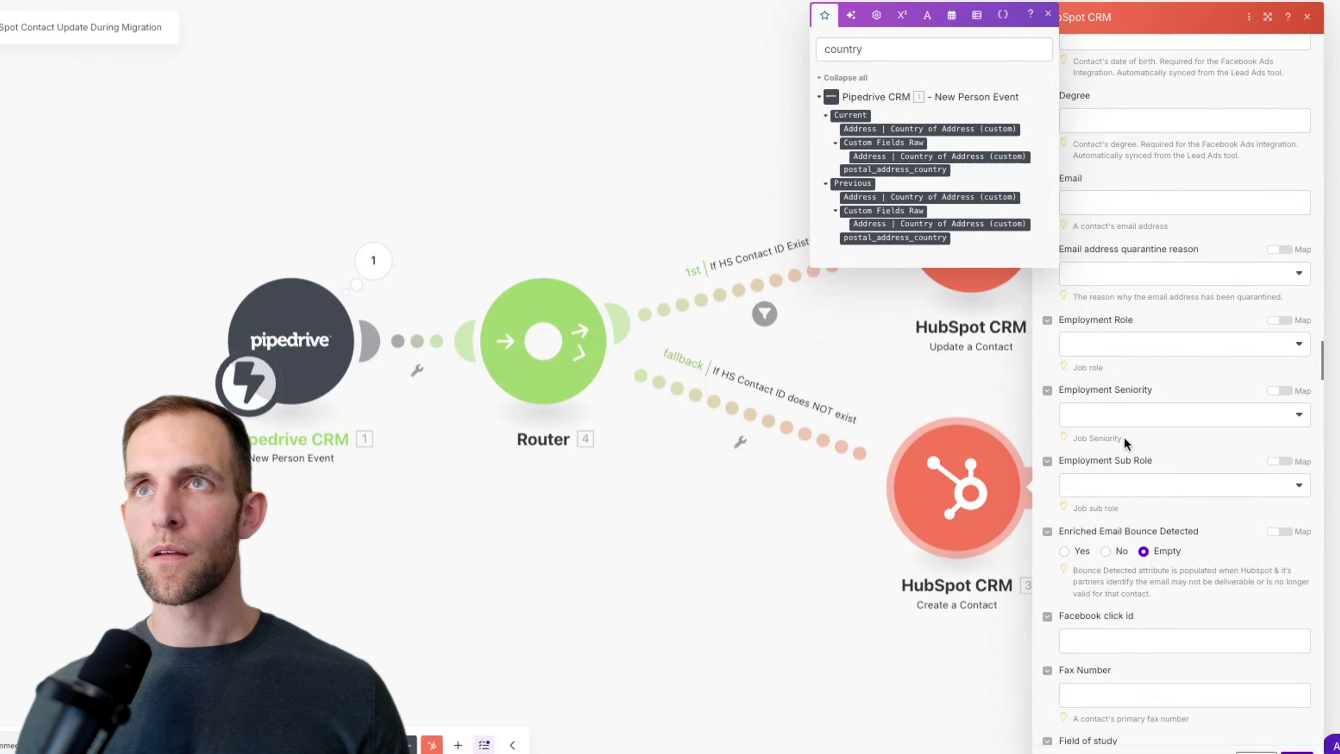
{"action": "left_click", "coordinate": [1101, 196]}
{"action": "double_click", "coordinate": [981, 122]}
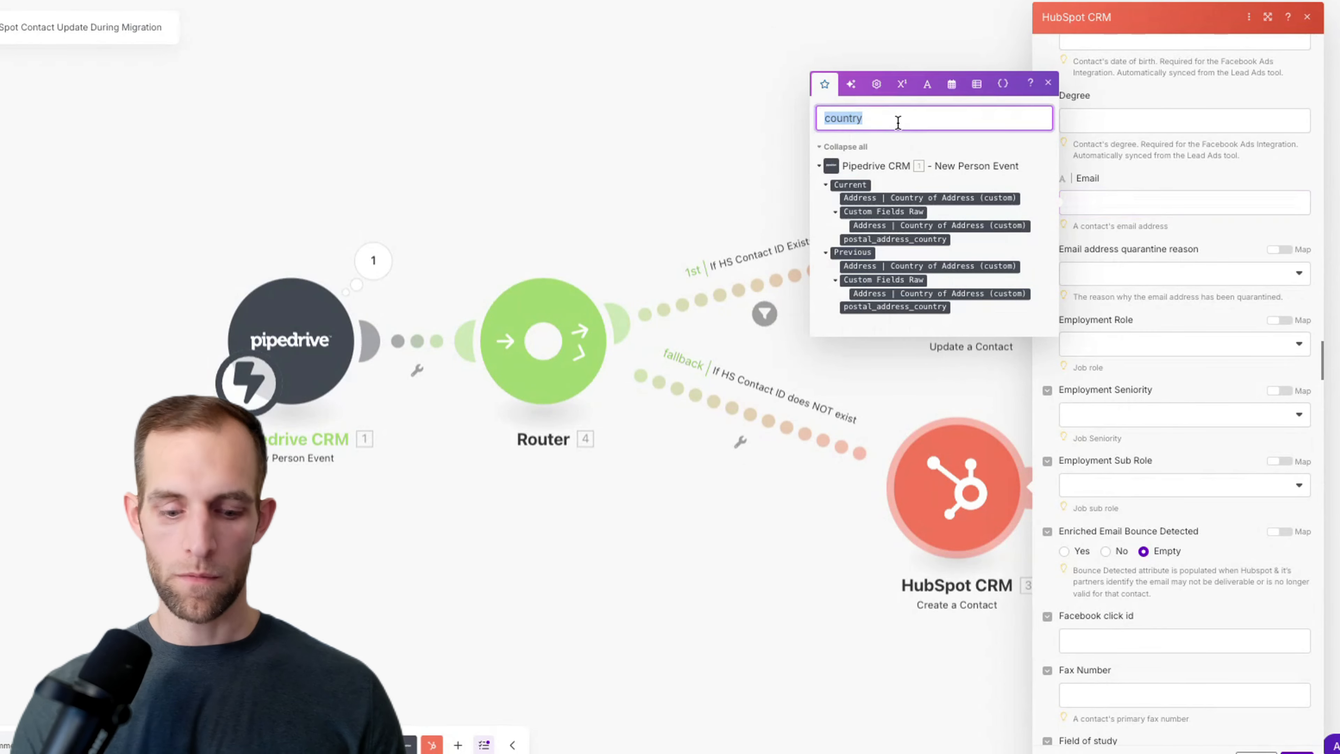
Step: Map the Pipedrive person's Current Email[] Value into Email
{"action": "type", "text": "email"}
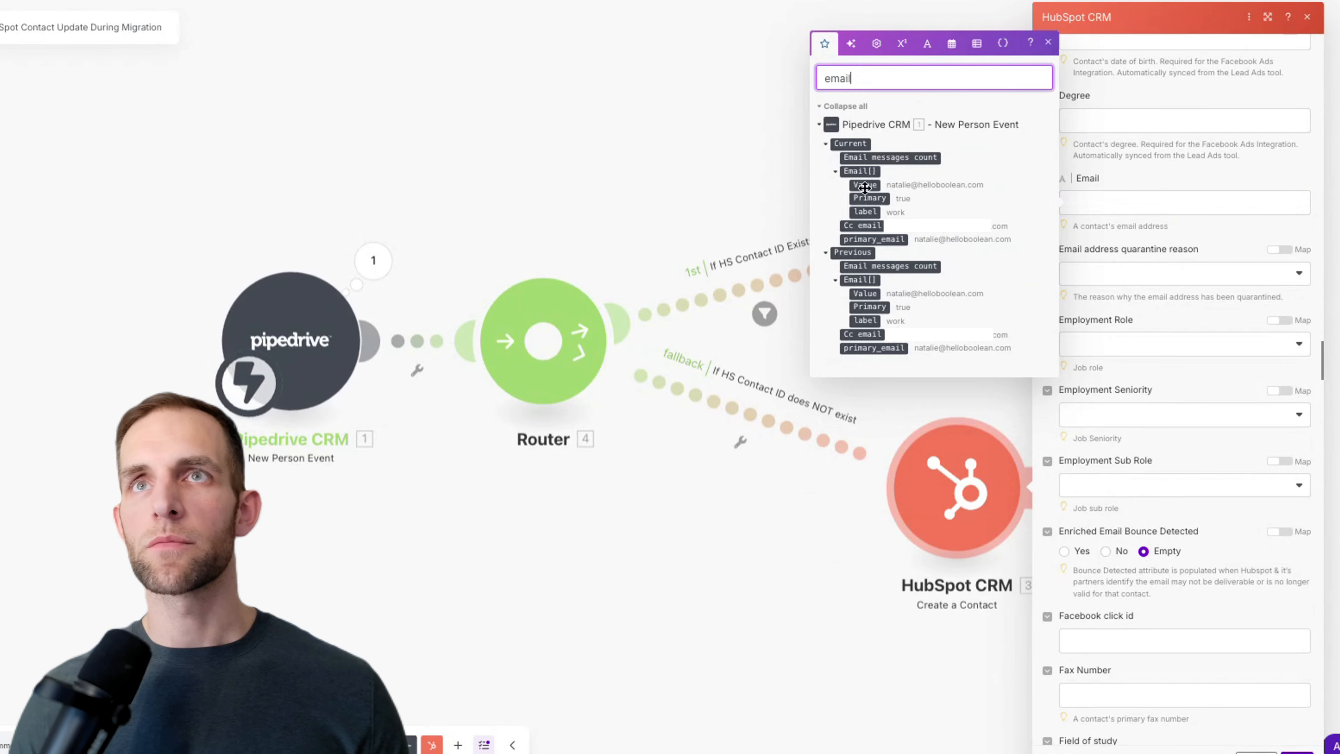
{"action": "left_click_drag", "start_coordinate": [864, 188], "coordinate": [1168, 206]}
{"action": "scroll", "coordinate": [1195, 309], "scroll_direction": "down", "scroll_amount": 2}
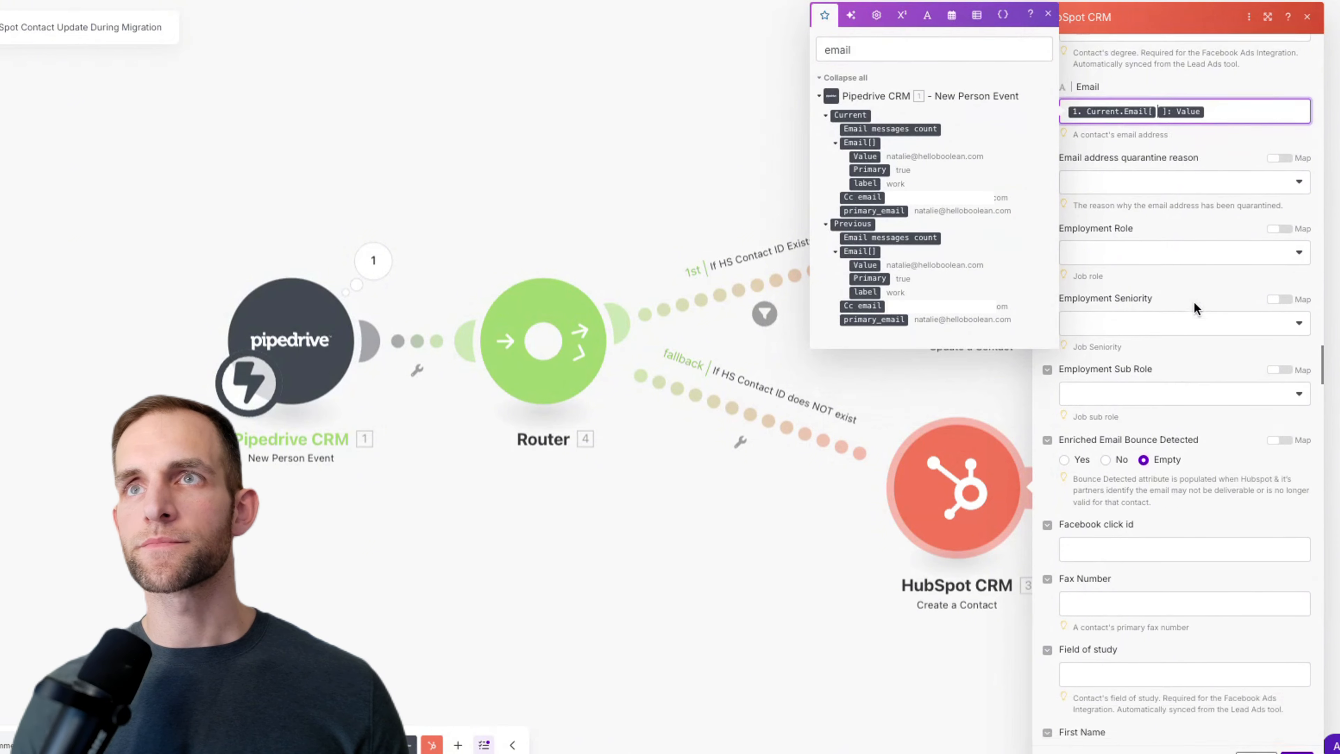
{"action": "scroll", "coordinate": [1195, 309], "scroll_direction": "down", "scroll_amount": 6}
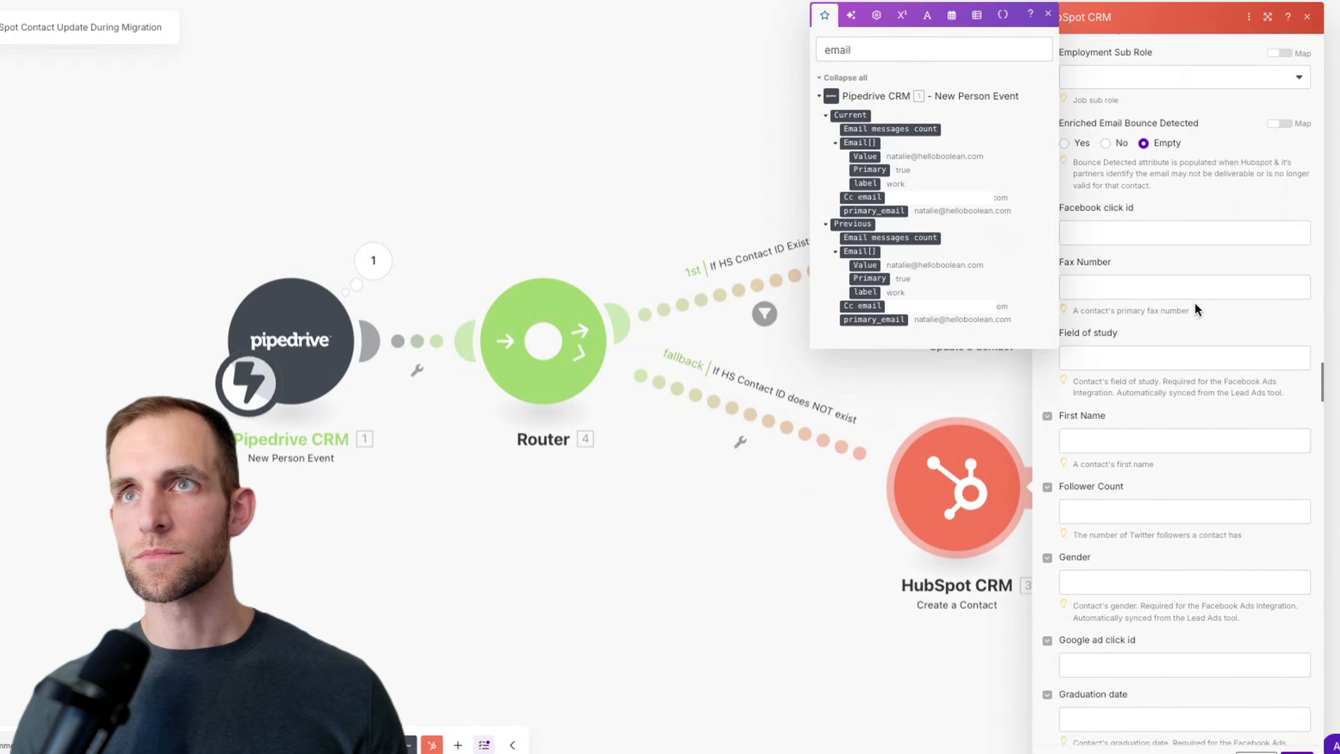
{"action": "scroll", "coordinate": [1196, 309], "scroll_direction": "down", "scroll_amount": 3}
Step: Map the Pipedrive current first name and last name into First Name and Last Name
{"action": "left_click", "coordinate": [1195, 296]}
{"action": "double_click", "coordinate": [864, 154]}
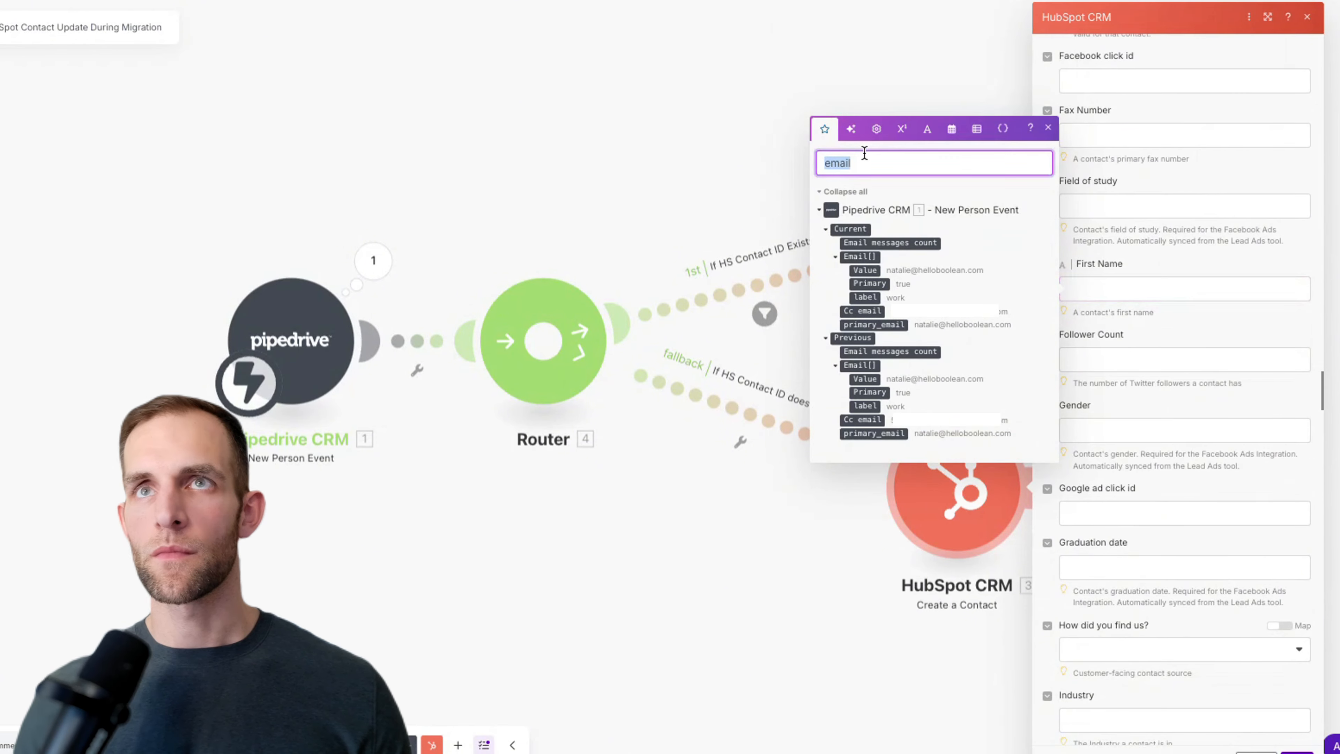
{"action": "type", "text": "name"}
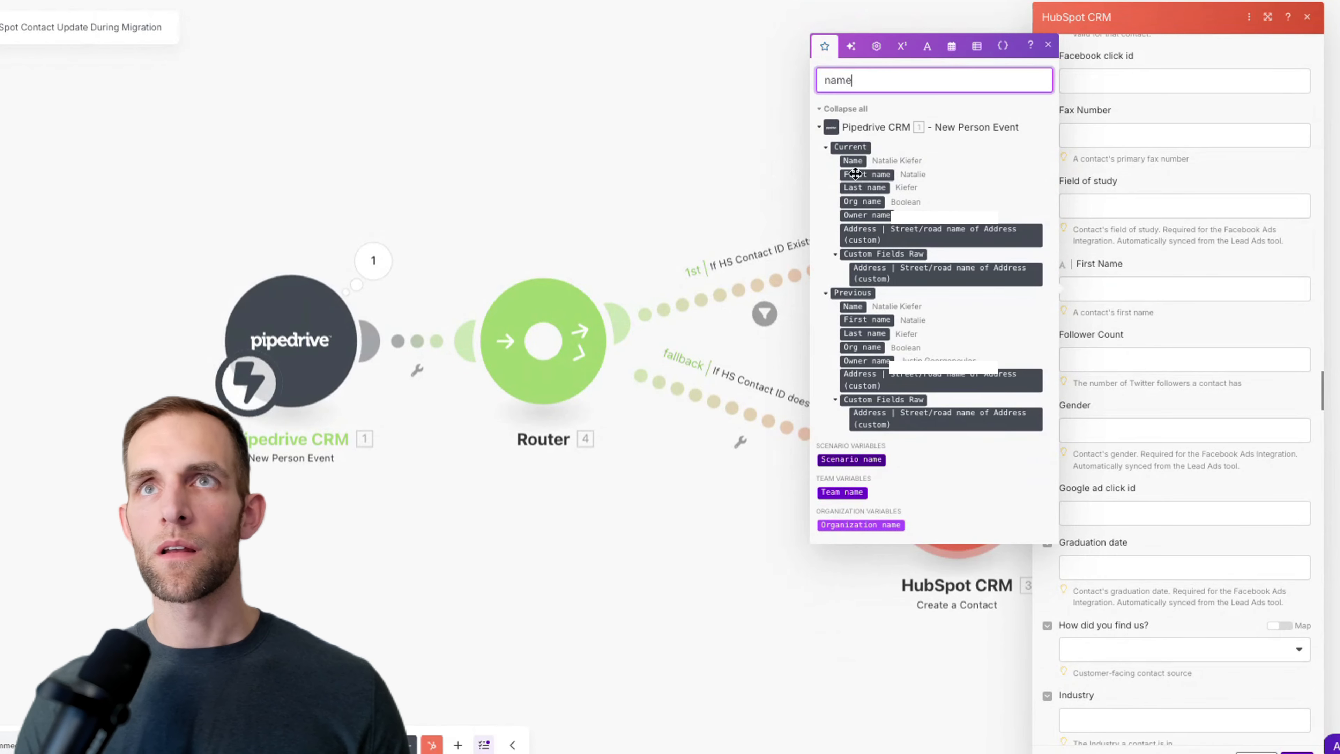
{"action": "left_click_drag", "start_coordinate": [861, 177], "coordinate": [1124, 284]}
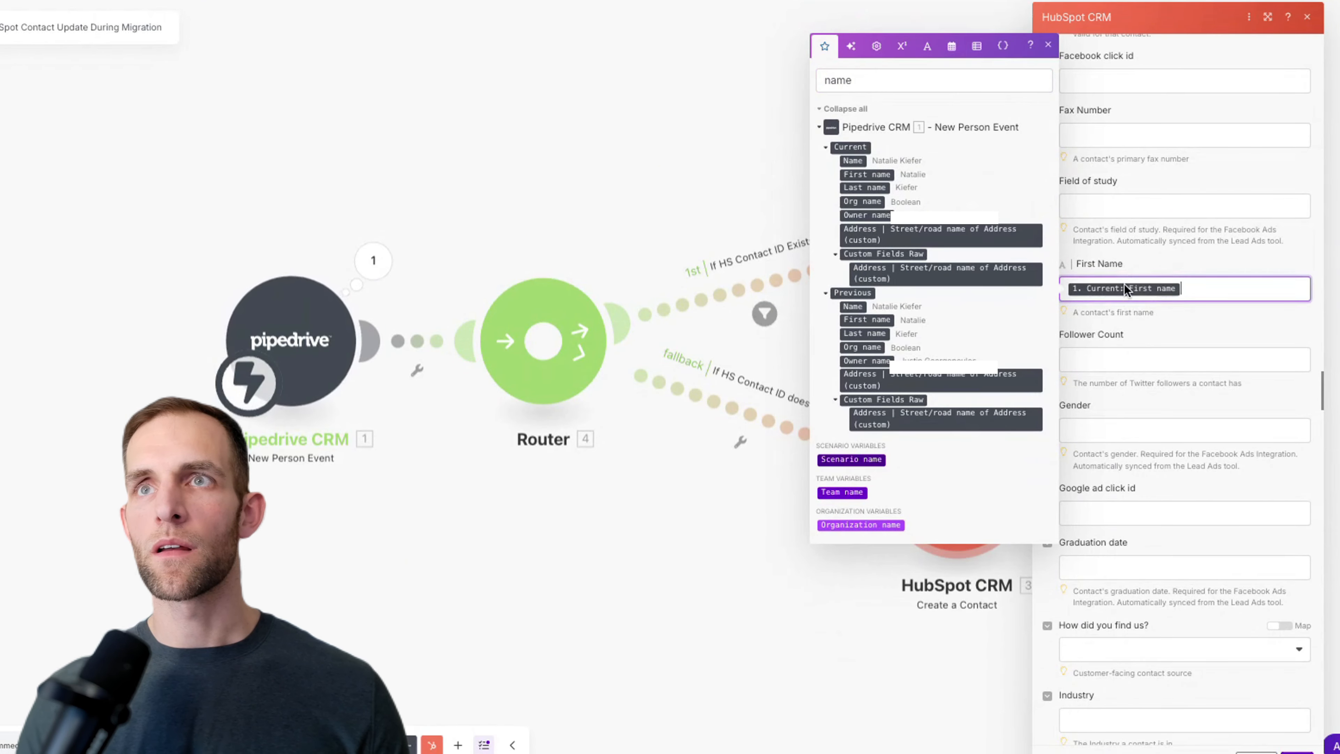
{"action": "scroll", "coordinate": [1141, 363], "scroll_direction": "down", "scroll_amount": 5}
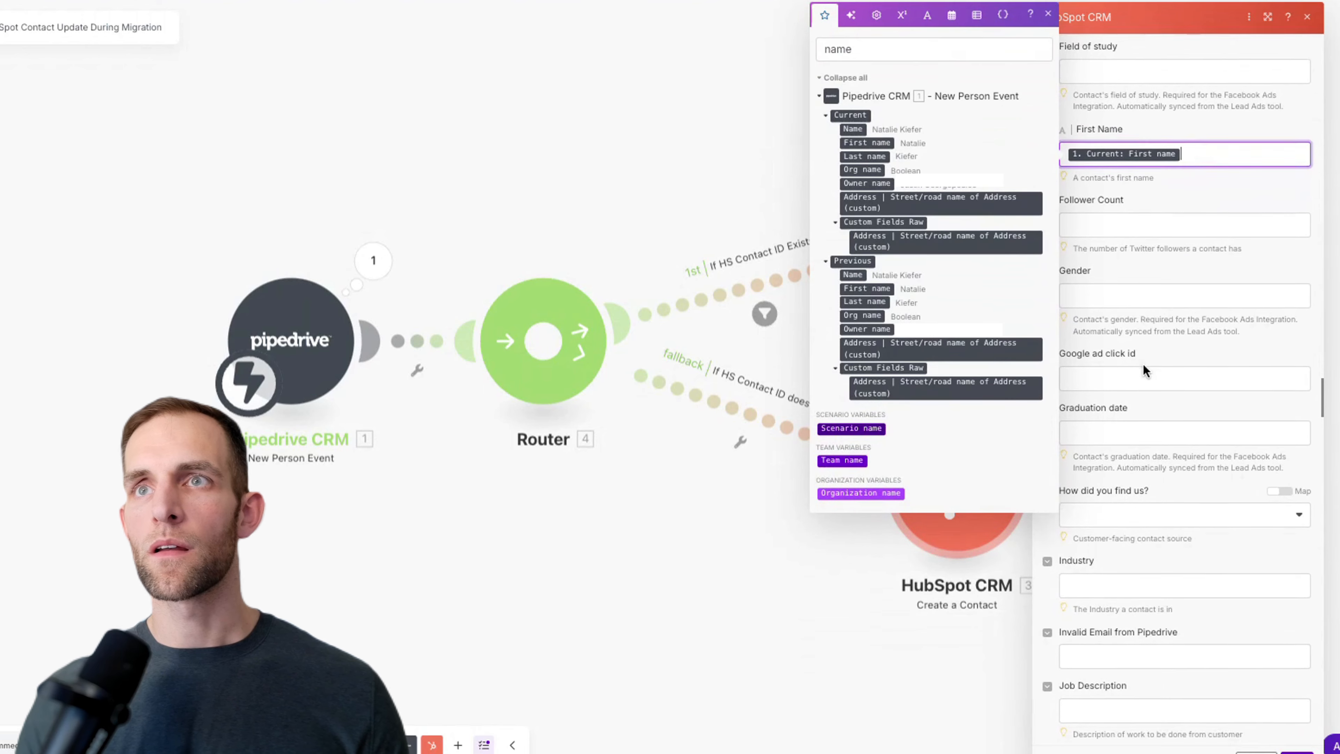
{"action": "scroll", "coordinate": [1142, 362], "scroll_direction": "down", "scroll_amount": 4}
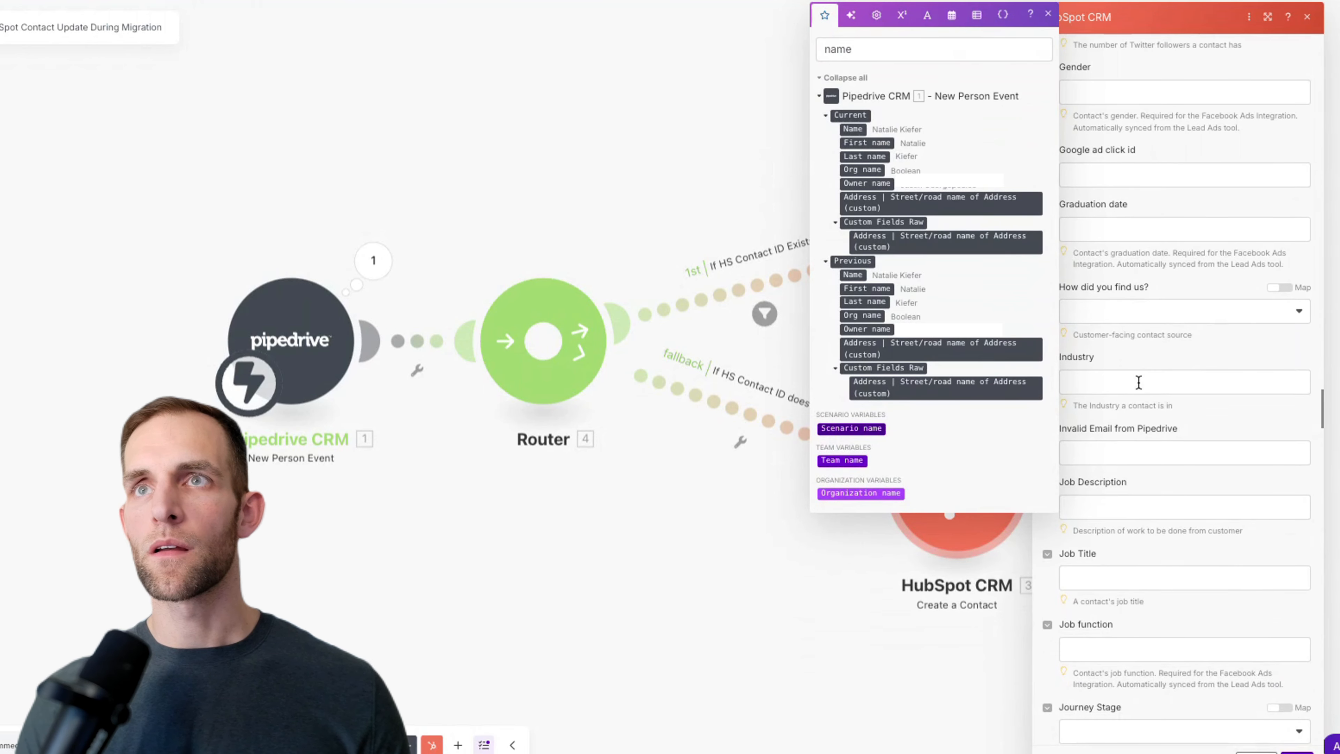
{"action": "scroll", "coordinate": [1138, 380], "scroll_direction": "down", "scroll_amount": 4}
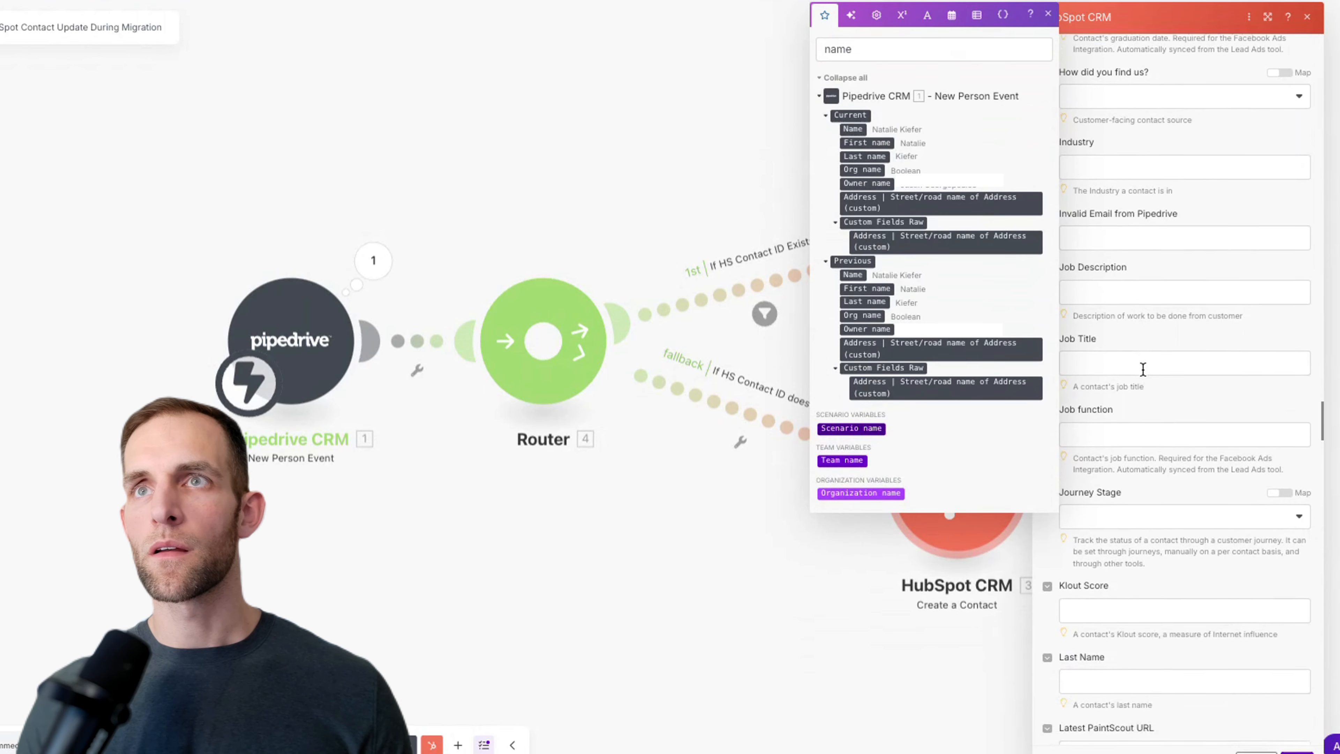
{"action": "scroll", "coordinate": [1142, 368], "scroll_direction": "down", "scroll_amount": 7}
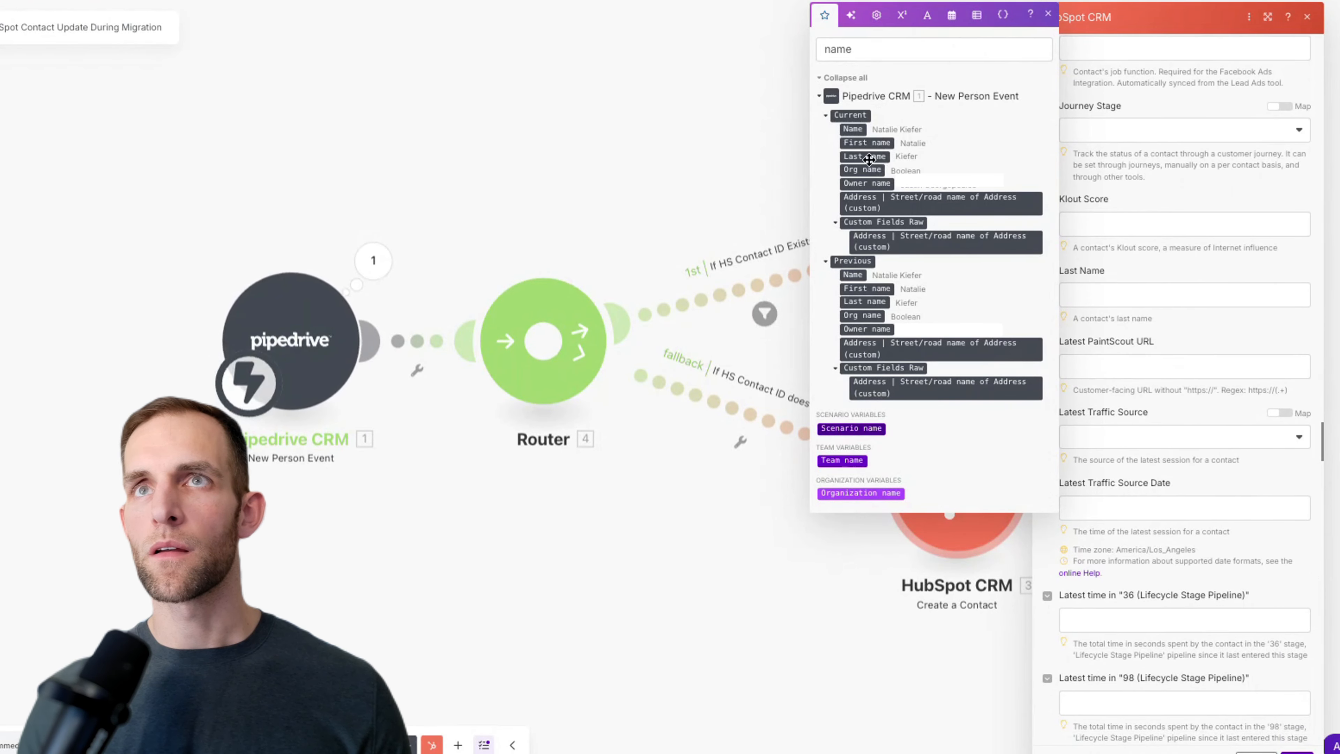
{"action": "left_click_drag", "start_coordinate": [880, 159], "coordinate": [1033, 199]}
{"action": "left_click_drag", "start_coordinate": [1097, 289], "coordinate": [1097, 292]}
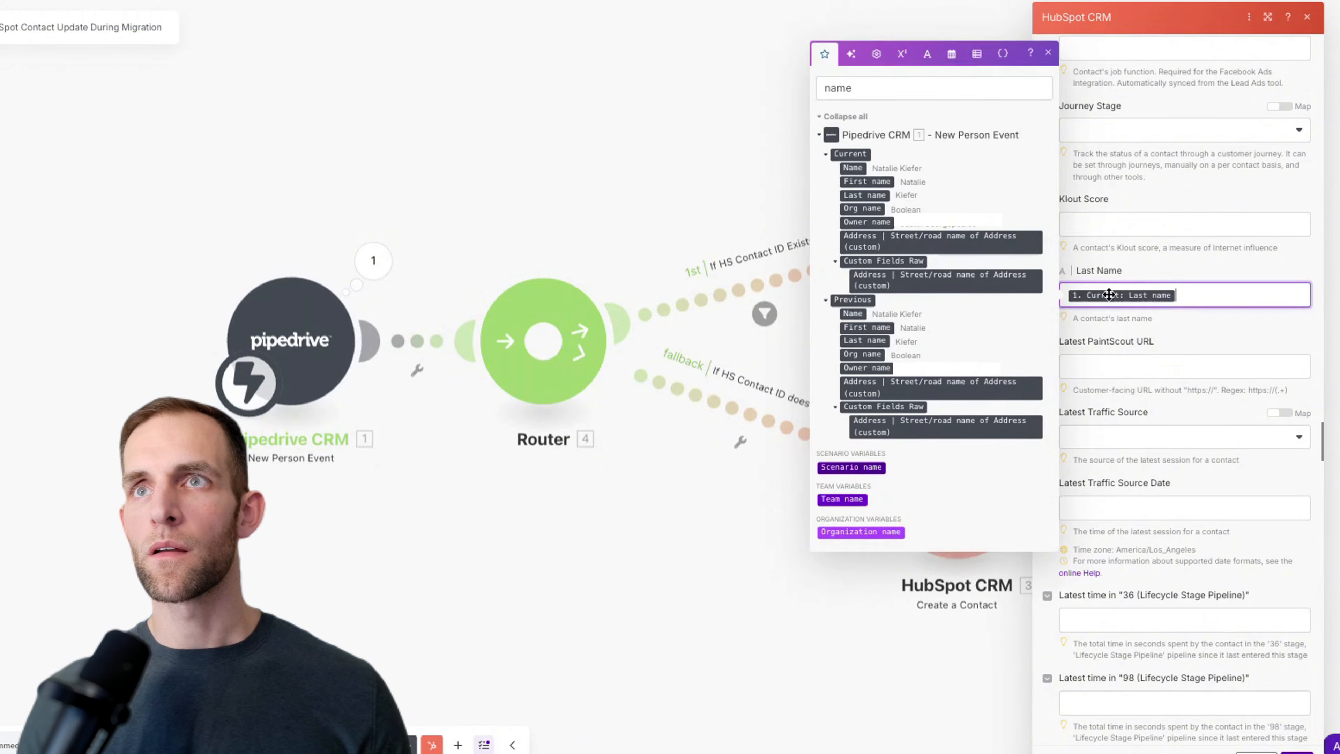
{"action": "scroll", "coordinate": [1118, 294], "scroll_direction": "down", "scroll_amount": 6}
{"action": "scroll", "coordinate": [1123, 294], "scroll_direction": "down", "scroll_amount": 8}
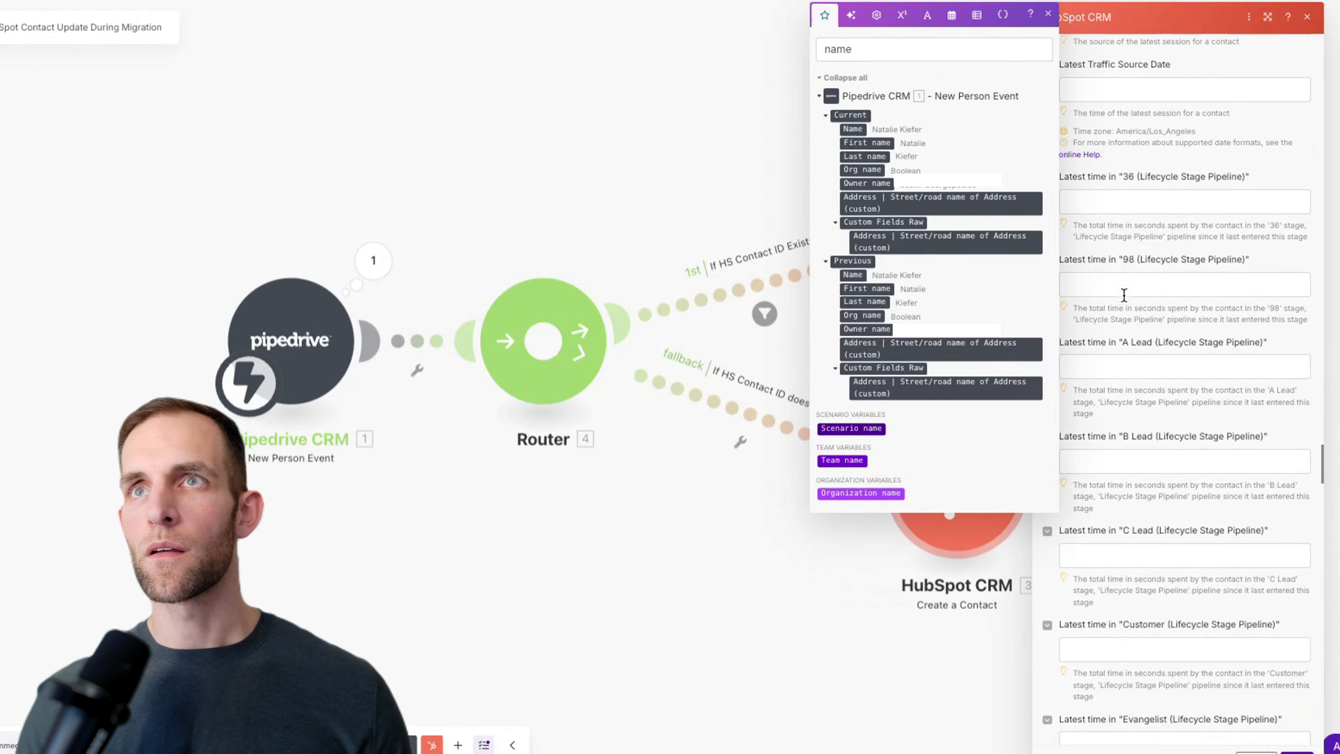
{"action": "scroll", "coordinate": [1123, 293], "scroll_direction": "down", "scroll_amount": 15}
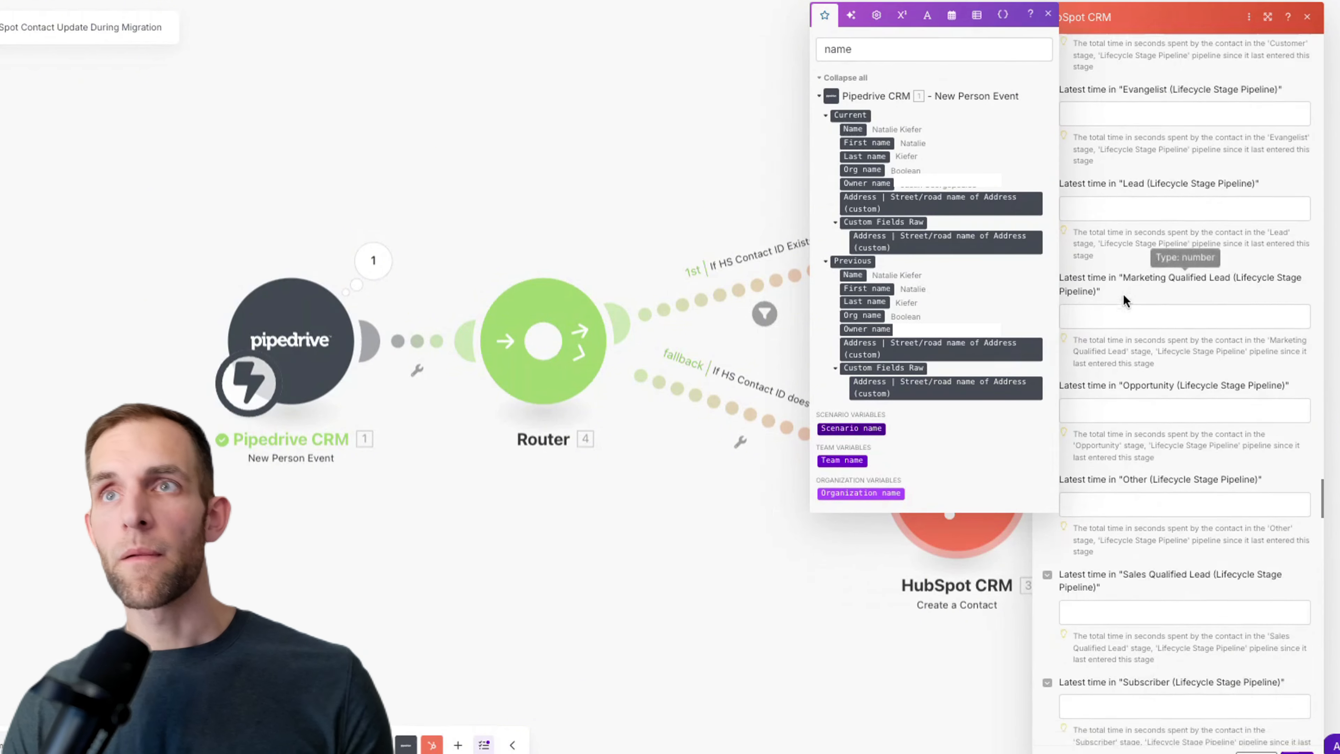
{"action": "scroll", "coordinate": [1131, 297], "scroll_direction": "down", "scroll_amount": 1}
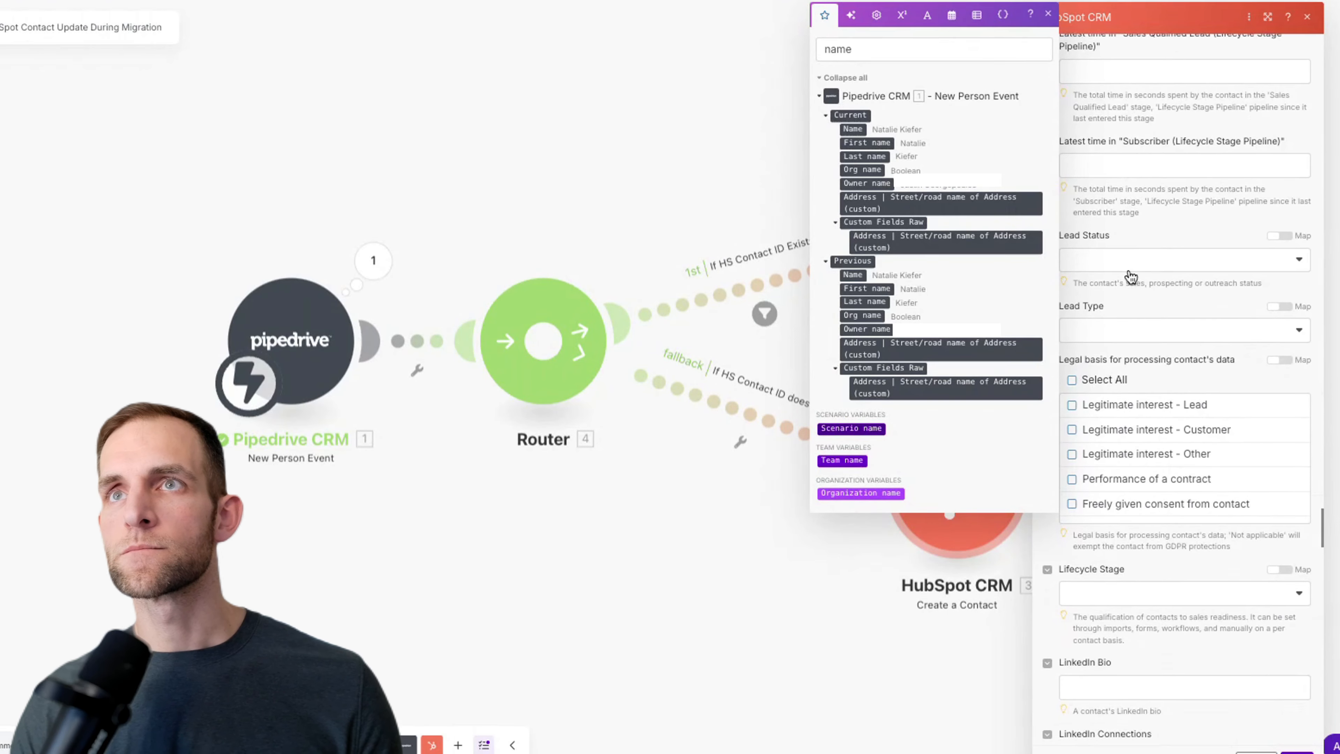
{"action": "left_click", "coordinate": [1131, 264]}
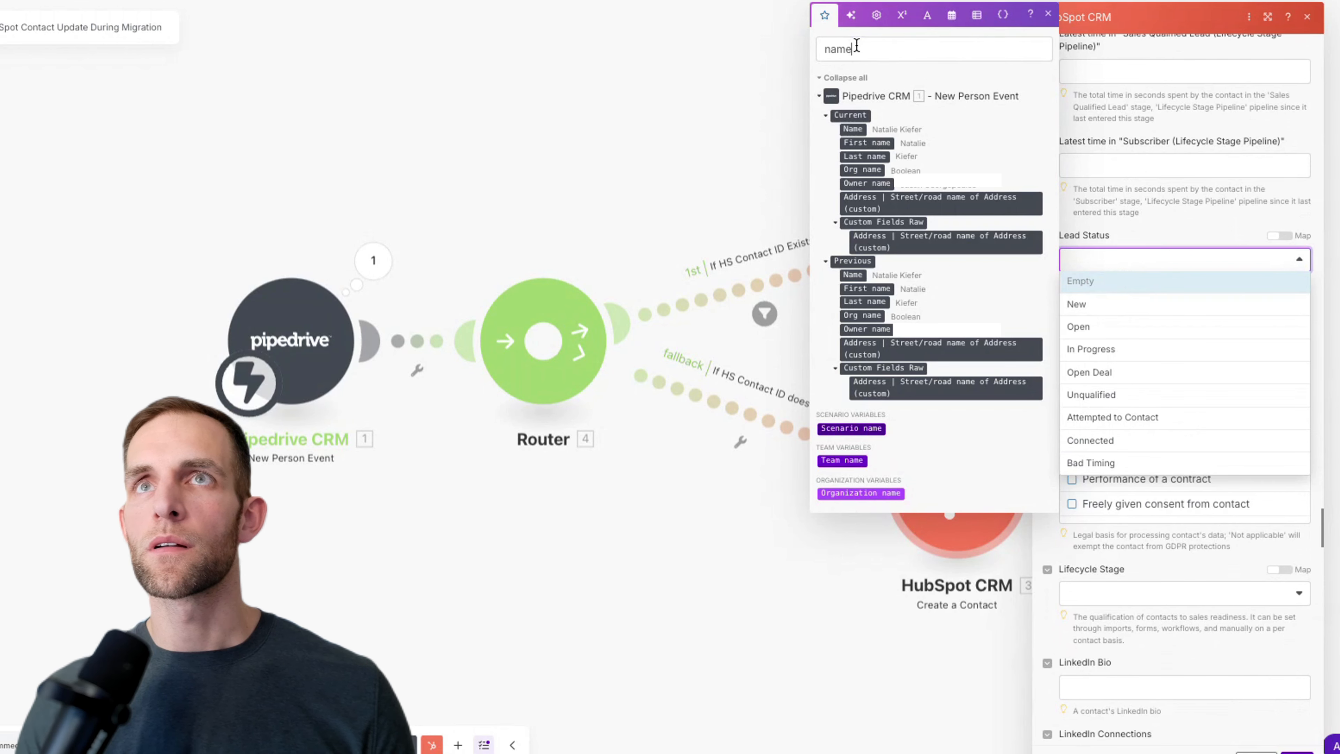
{"action": "key", "text": "Escape"}
{"action": "left_click", "coordinate": [949, 458]}
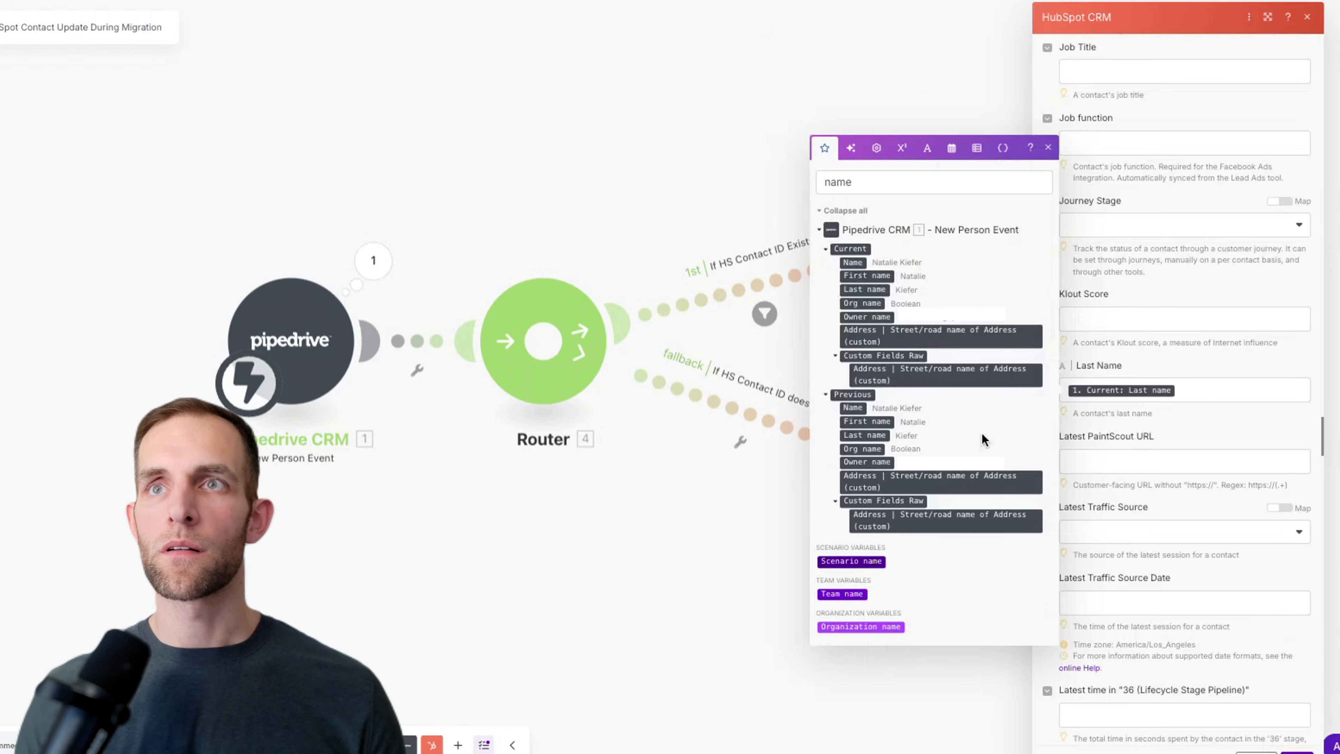
{"action": "scroll", "coordinate": [1086, 432], "scroll_direction": "down", "scroll_amount": 8}
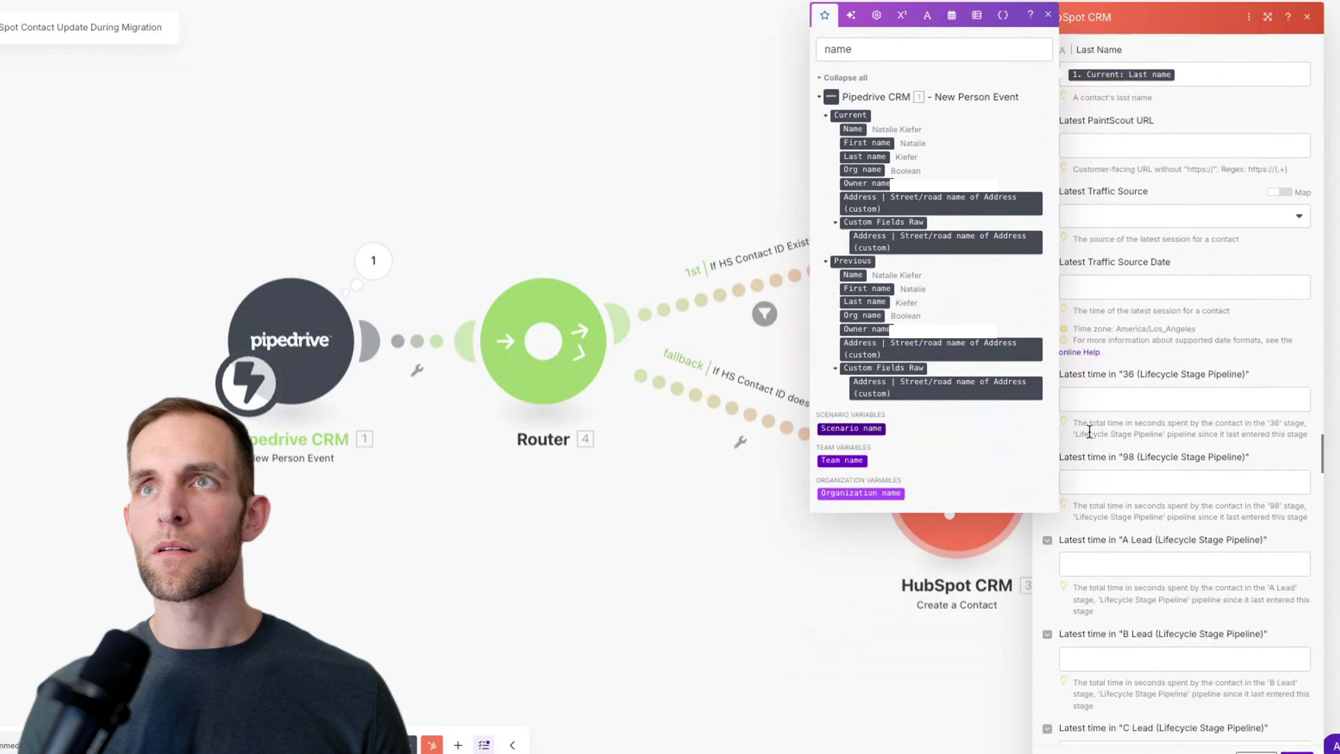
{"action": "scroll", "coordinate": [1088, 431], "scroll_direction": "down", "scroll_amount": 10}
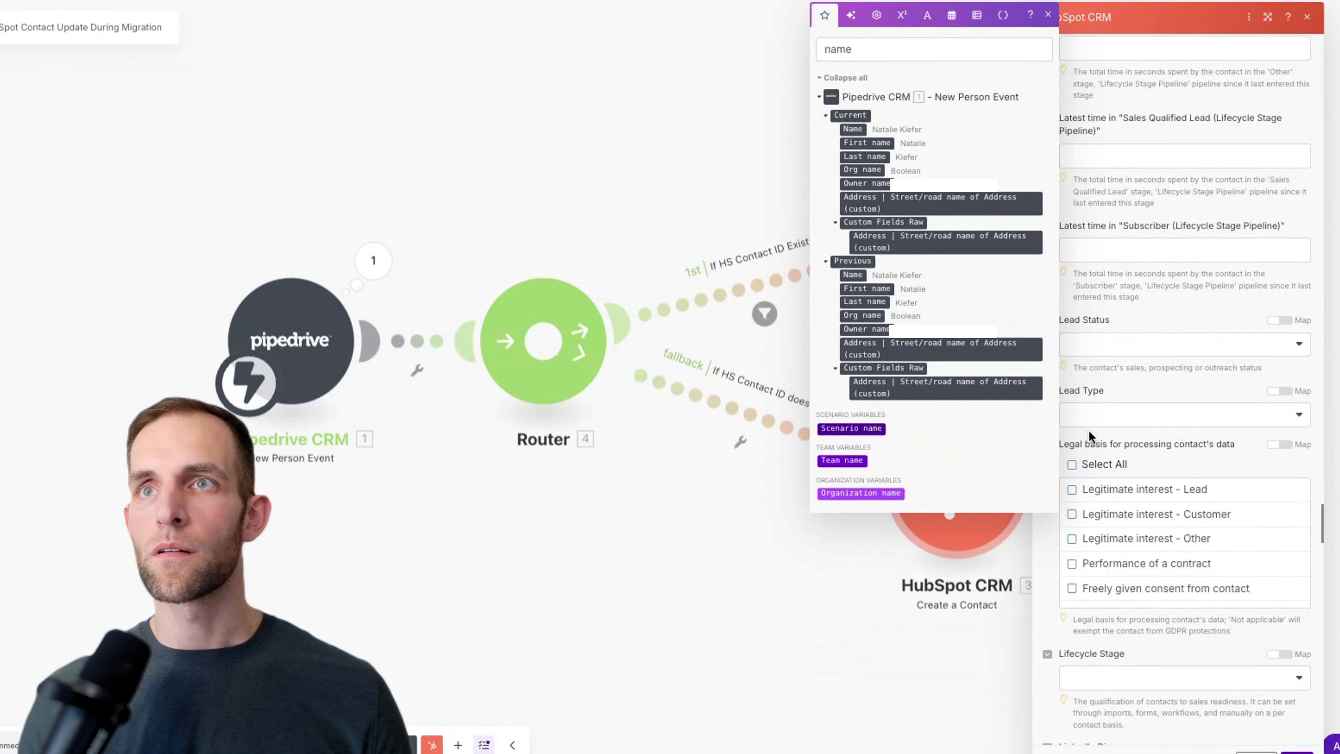
{"action": "double_click", "coordinate": [884, 47]}
{"action": "type", "text": "lead"}
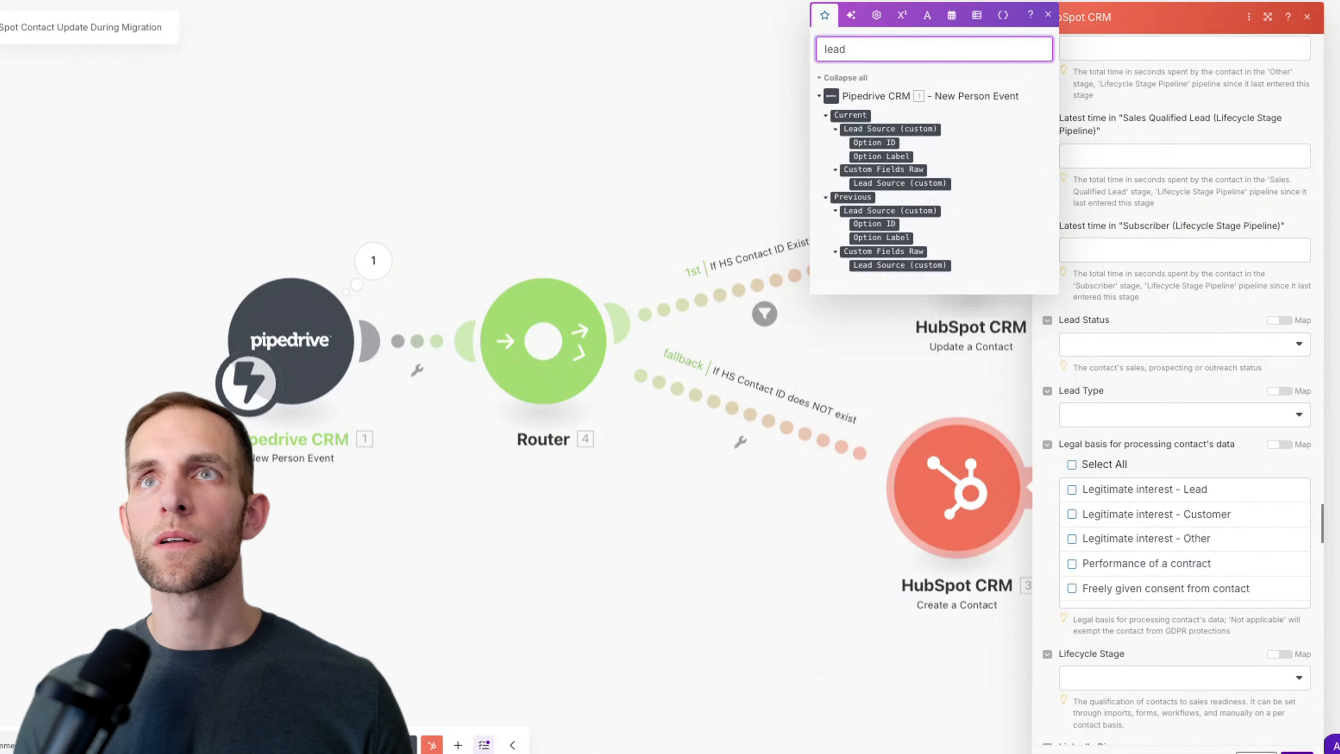
{"action": "type", "text": "statu"}
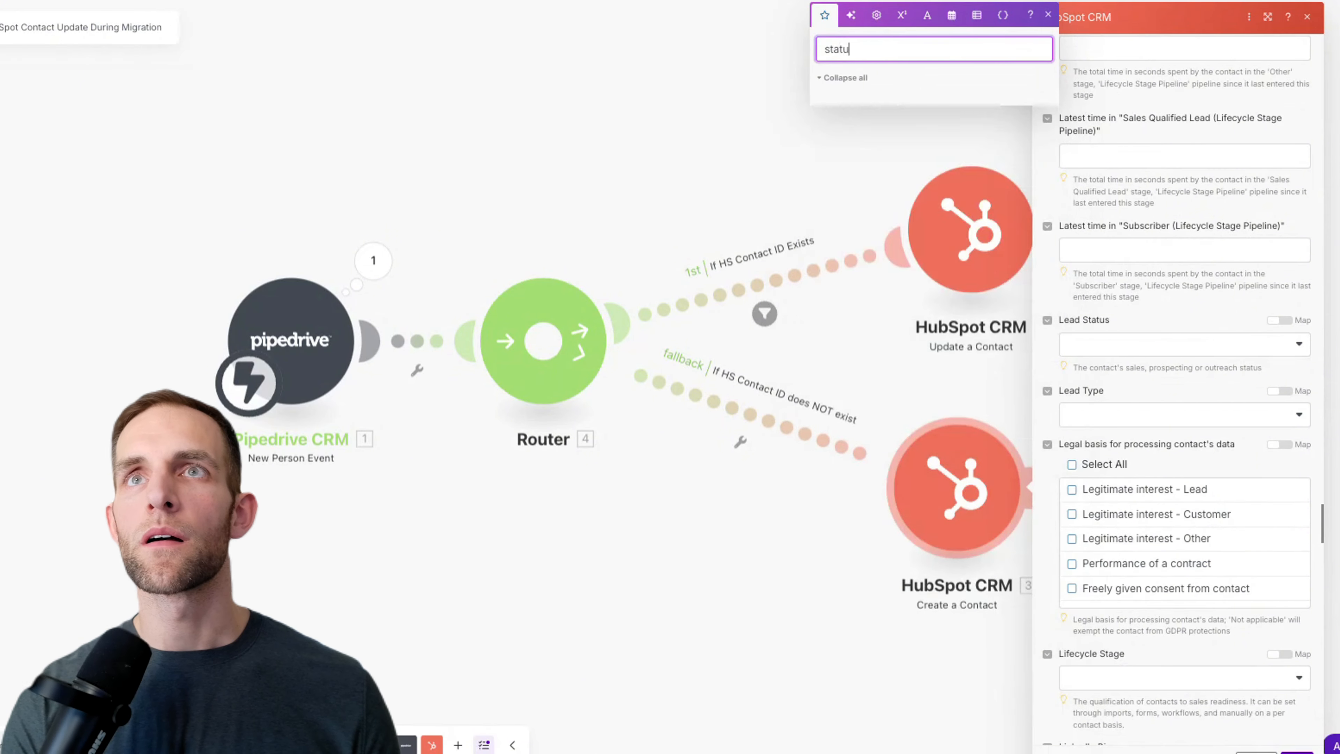
{"action": "key", "text": "BackSpace"}
{"action": "key", "text": "BackSpace"}
{"action": "key", "text": "BackSpace"}
{"action": "key", "text": "BackSpace"}
{"action": "key", "text": "BackSpace"}
{"action": "key", "text": "BackSpace"}
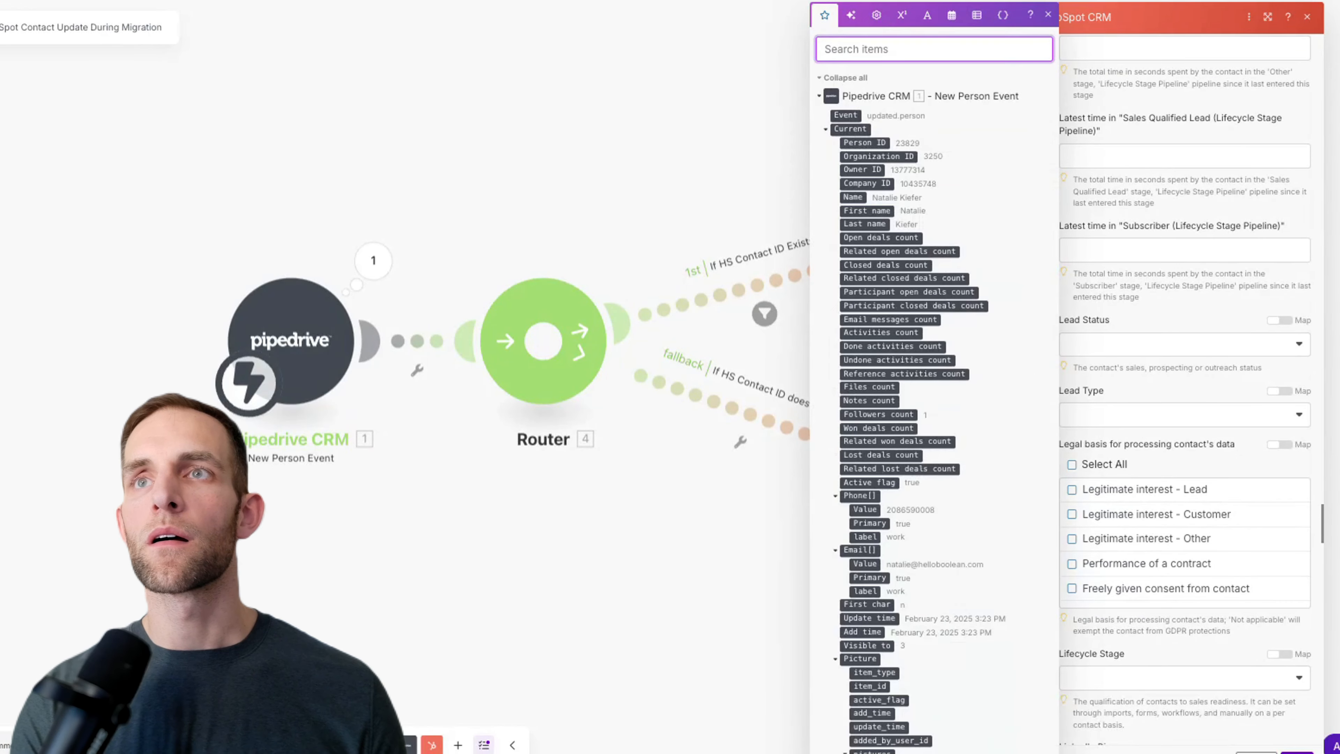
{"action": "left_click", "coordinate": [1141, 415]}
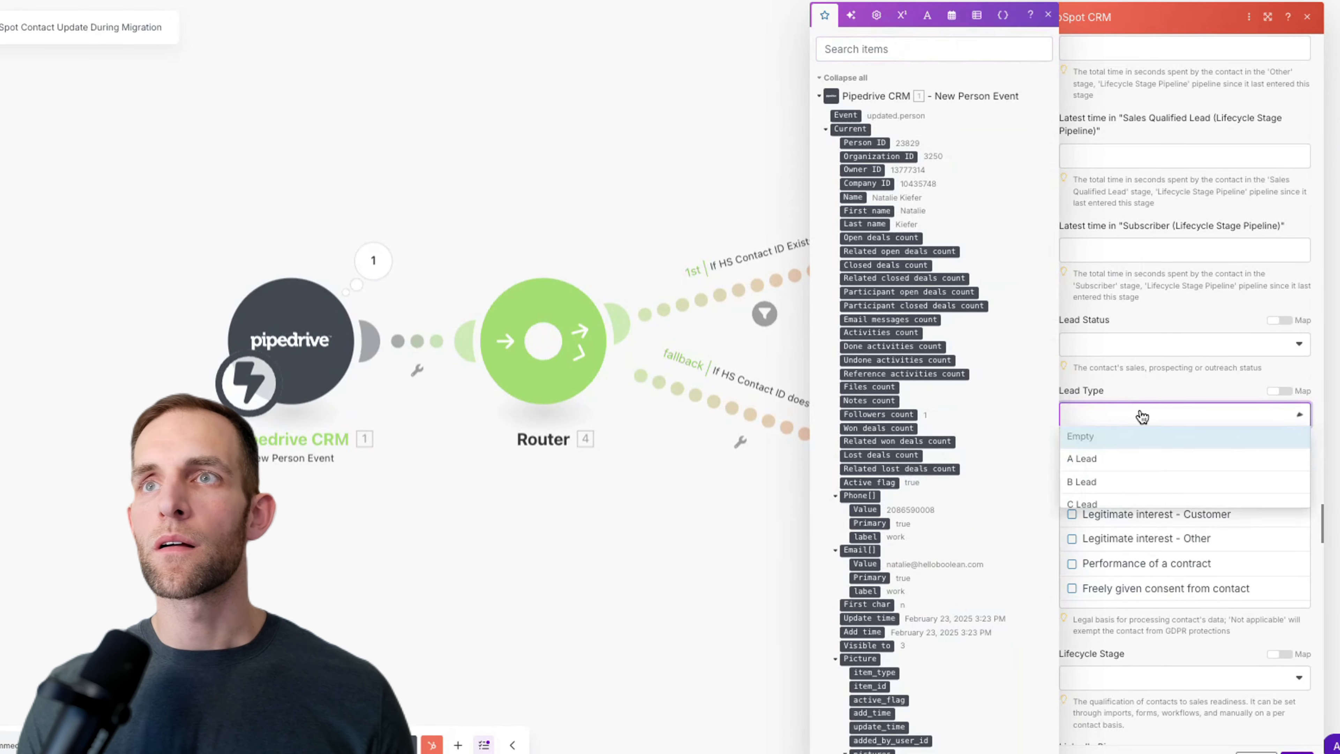
{"action": "left_click", "coordinate": [886, 49]}
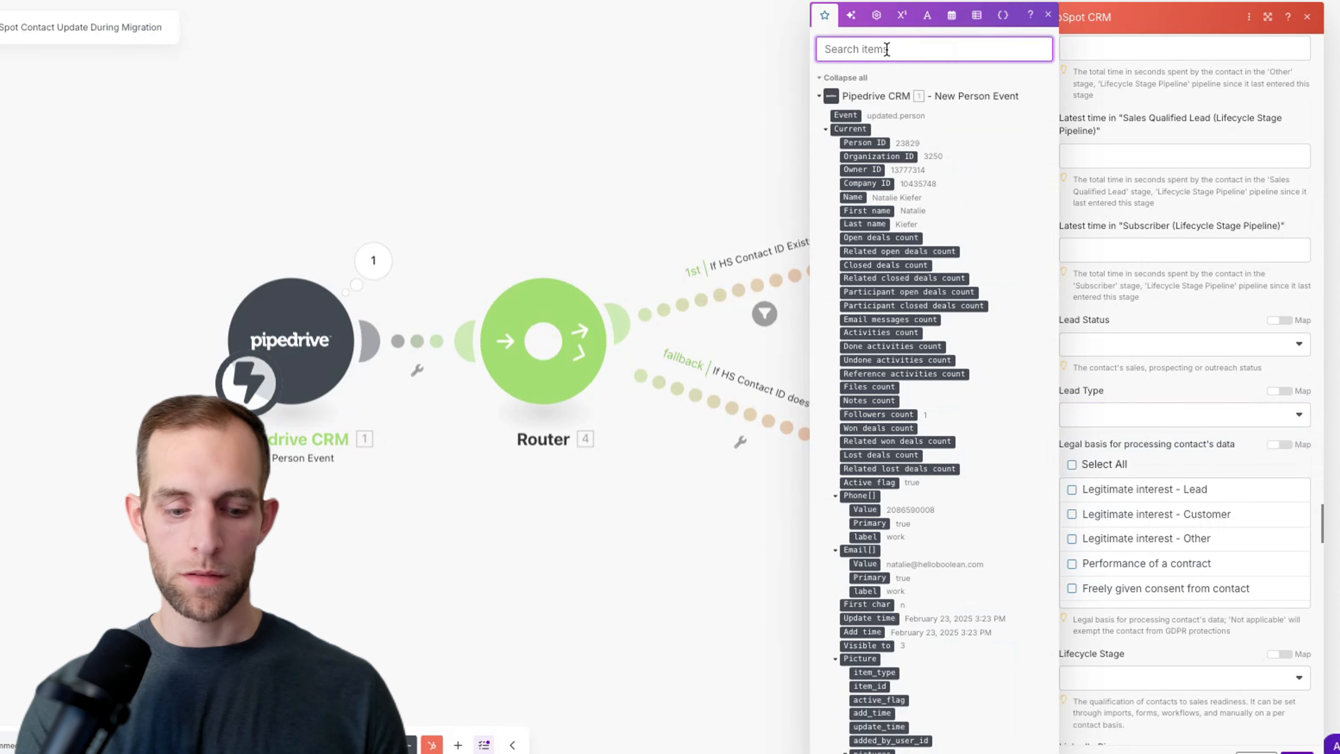
{"action": "type", "text": "lead"}
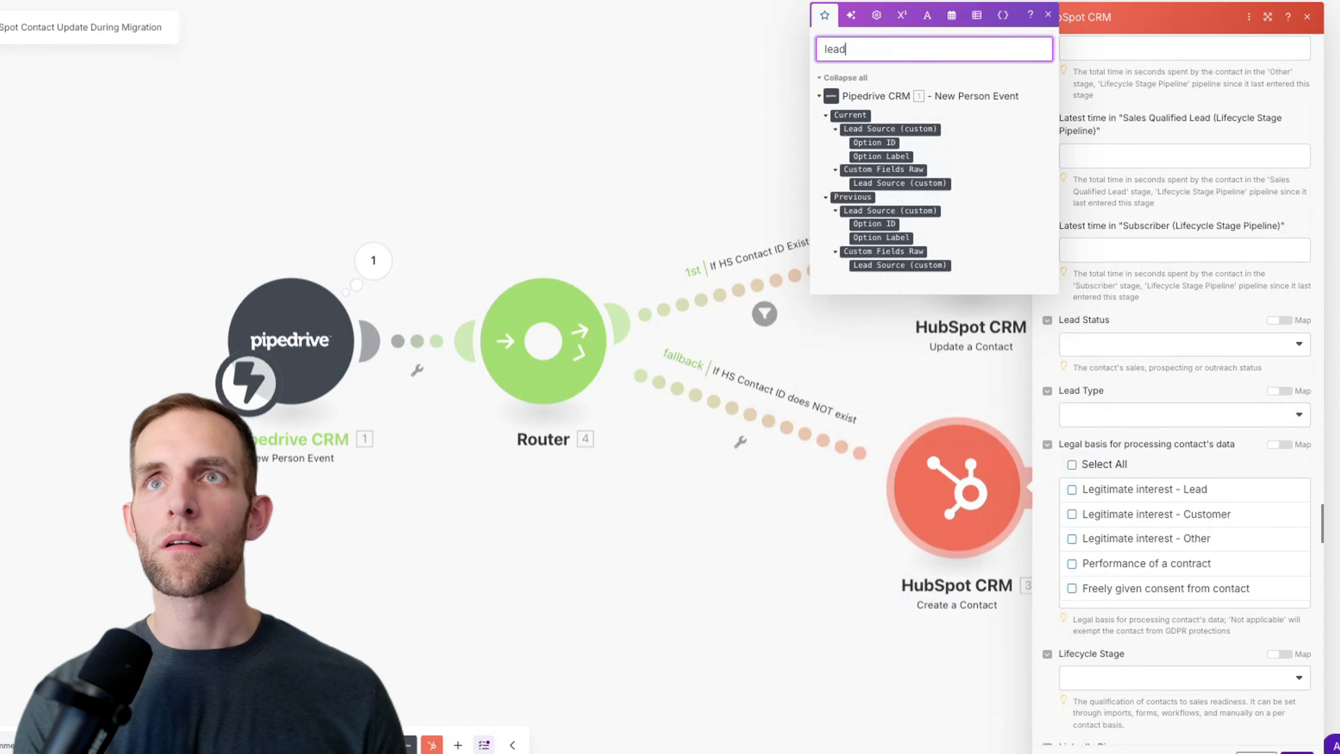
{"action": "scroll", "coordinate": [1133, 286], "scroll_direction": "down", "scroll_amount": 5}
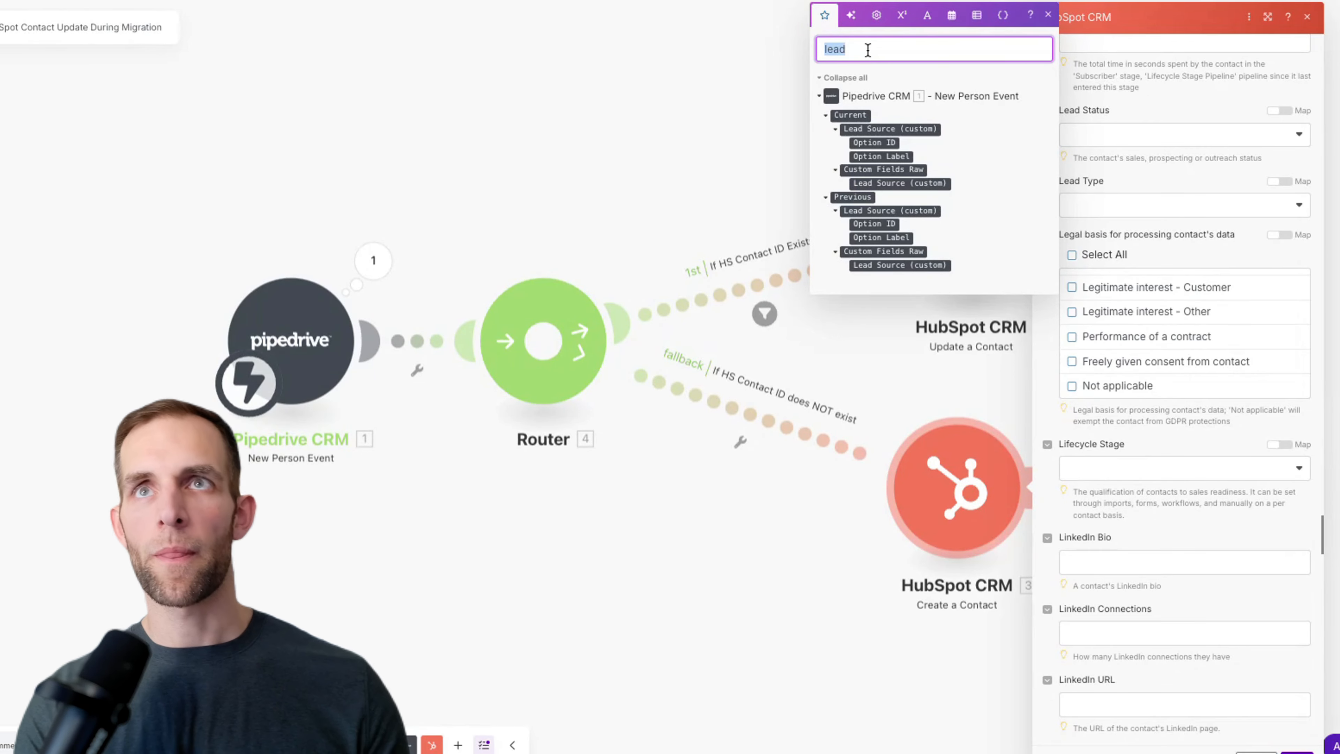
{"action": "type", "text": "sta"}
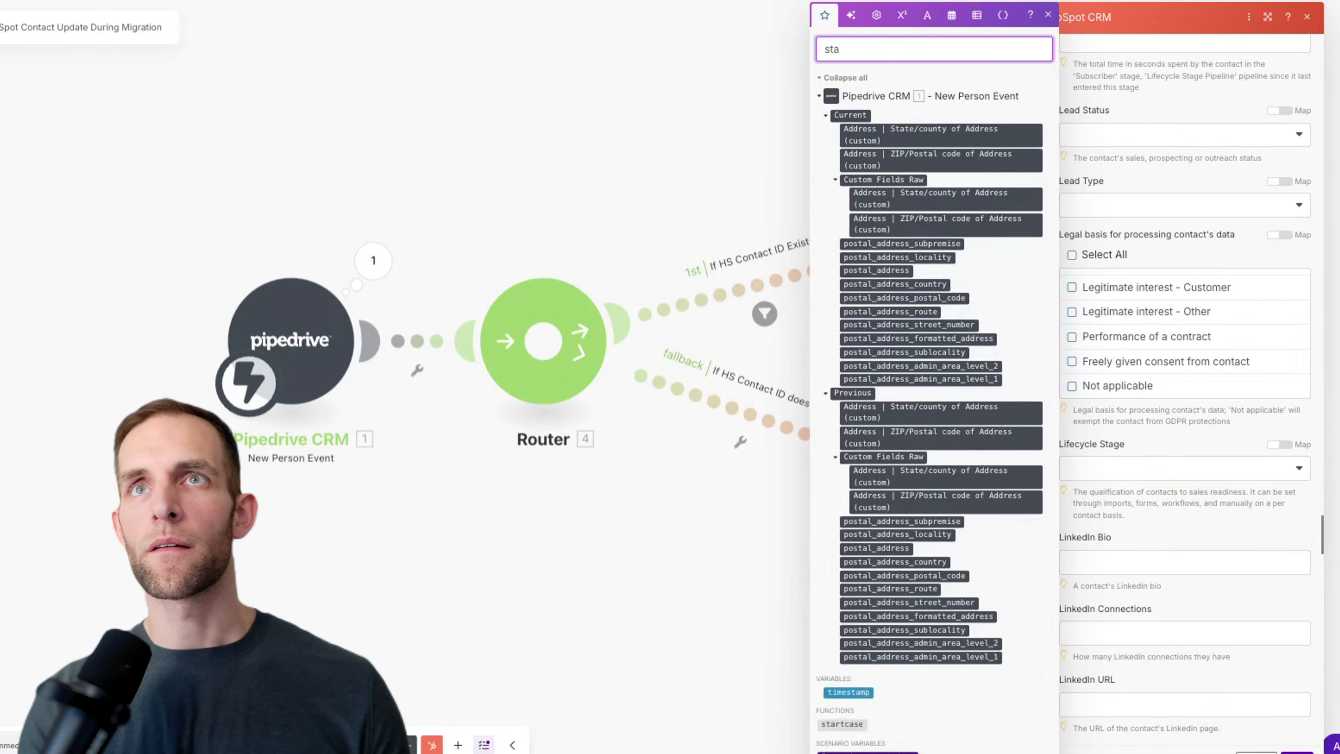
{"action": "type", "text": "ge"}
{"action": "key", "text": "ctrl+a"}
{"action": "type", "text": "lead"}
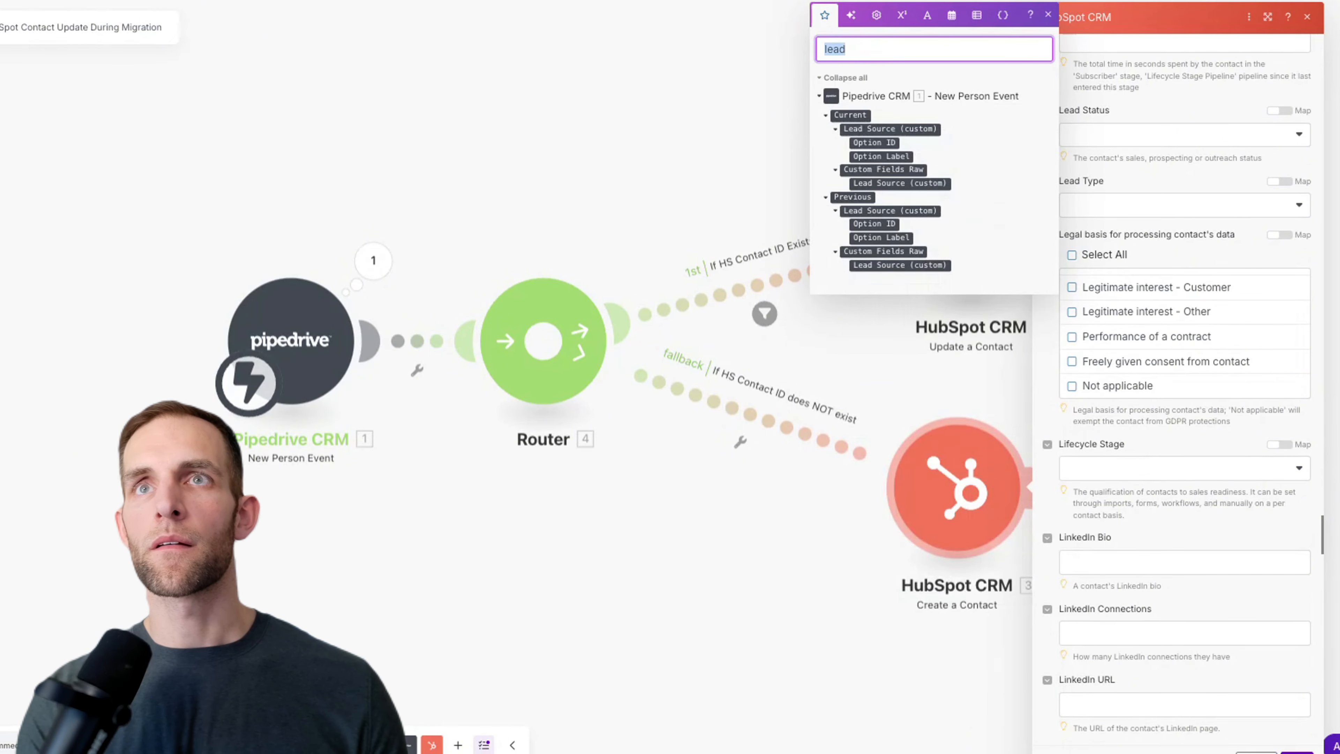
{"action": "key", "text": "BackSpace"}
{"action": "scroll", "coordinate": [1285, 305], "scroll_direction": "down", "scroll_amount": 10}
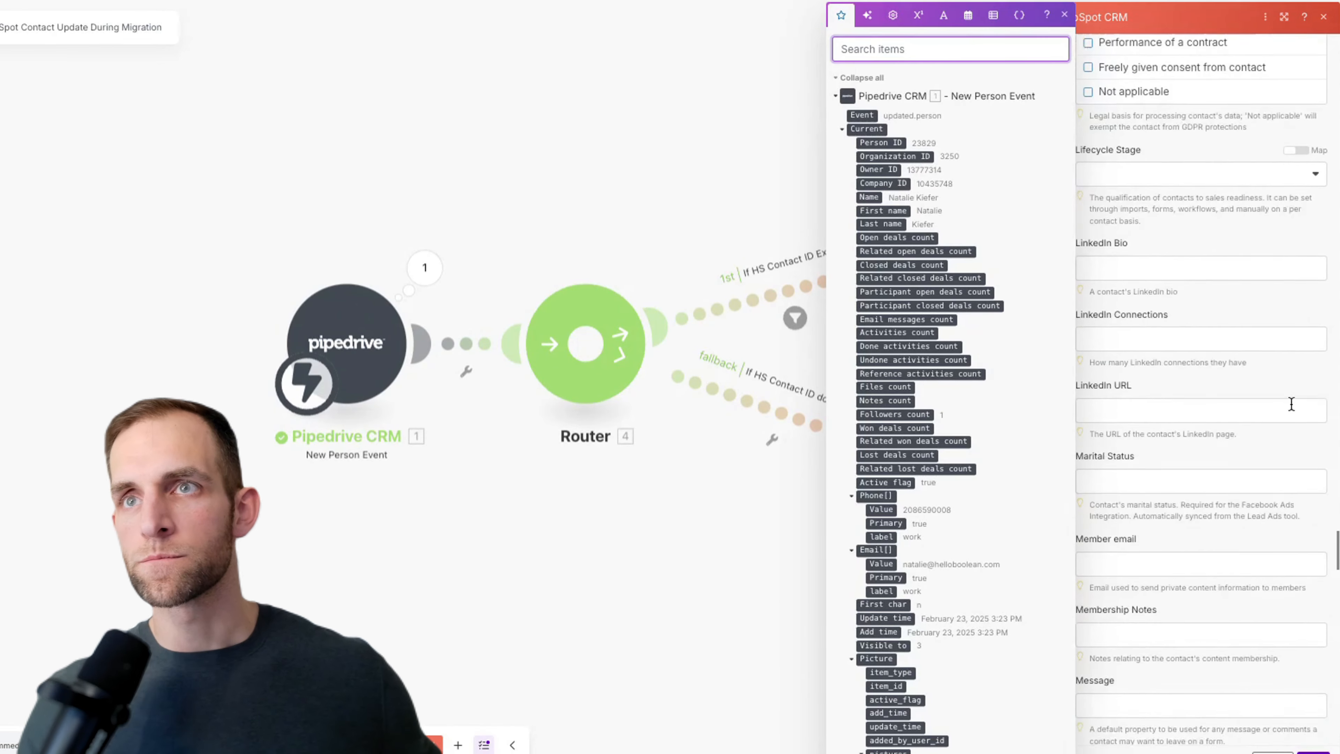
Step: Map Current: Person ID into the Pipedrive Person ID field
{"action": "scroll", "coordinate": [1290, 400], "scroll_direction": "down", "scroll_amount": 9}
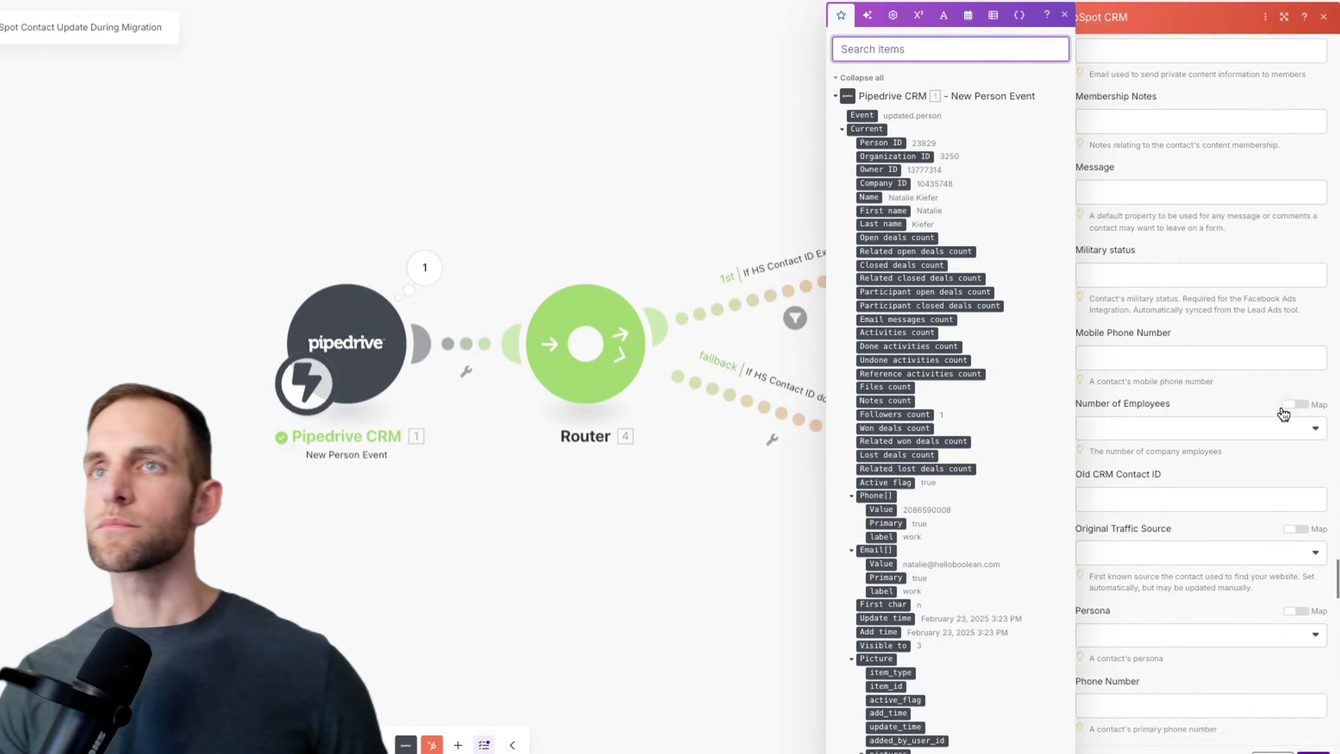
{"action": "scroll", "coordinate": [1285, 390], "scroll_direction": "down", "scroll_amount": 1}
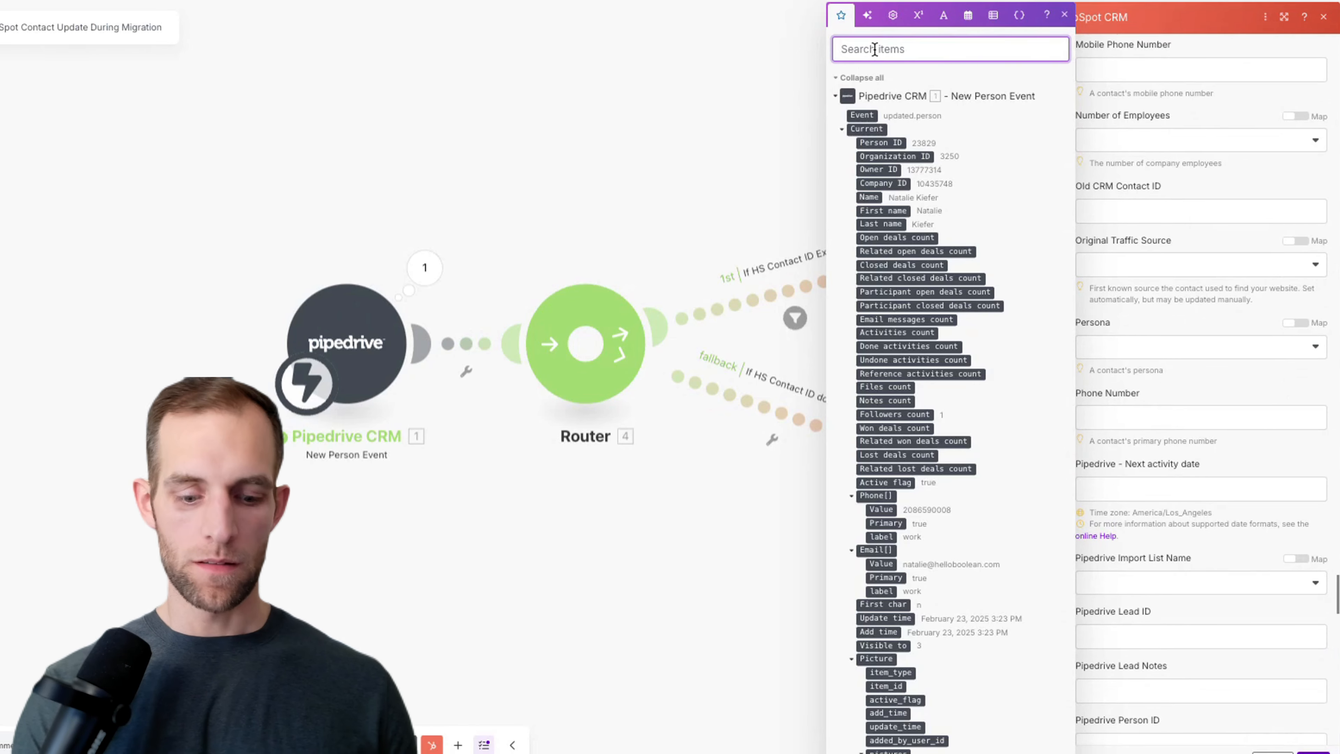
{"action": "type", "text": "pipe"}
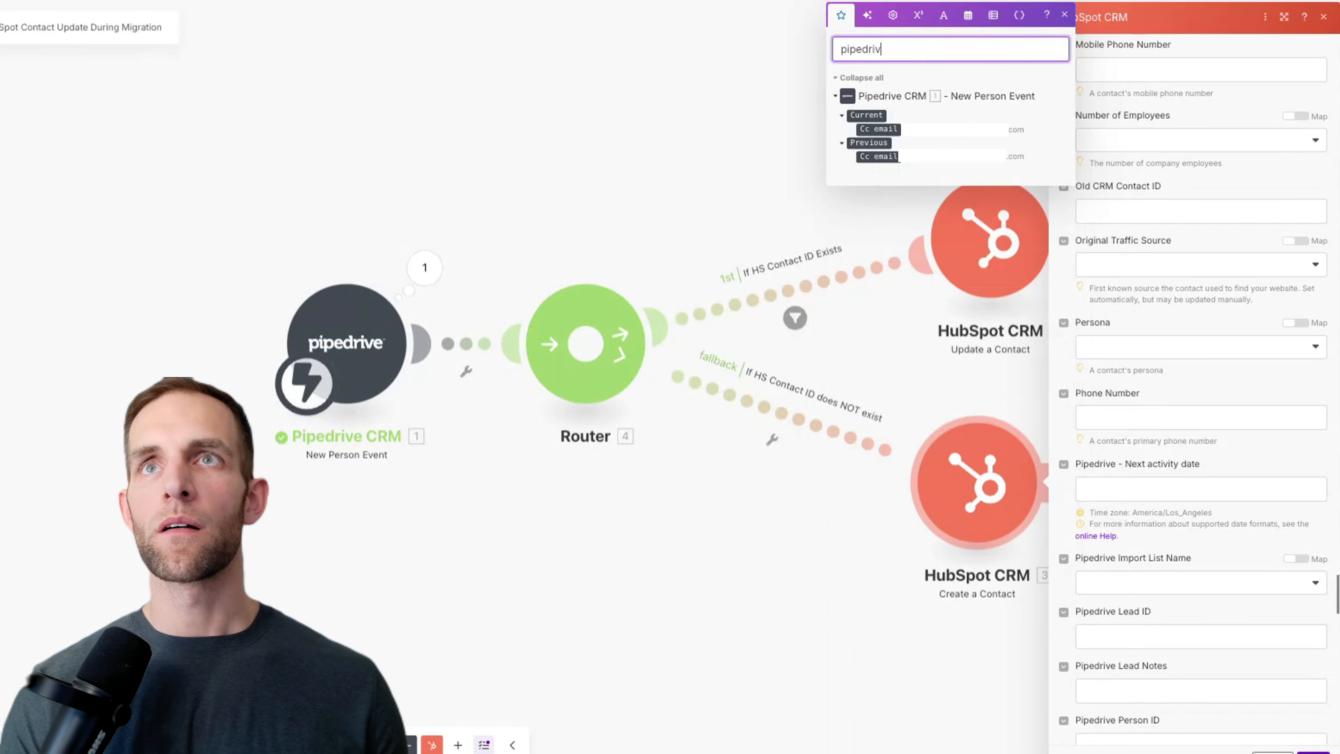
{"action": "type", "text": "driv"}
{"action": "key", "text": "ctrl+a"}
{"action": "type", "text": "id"}
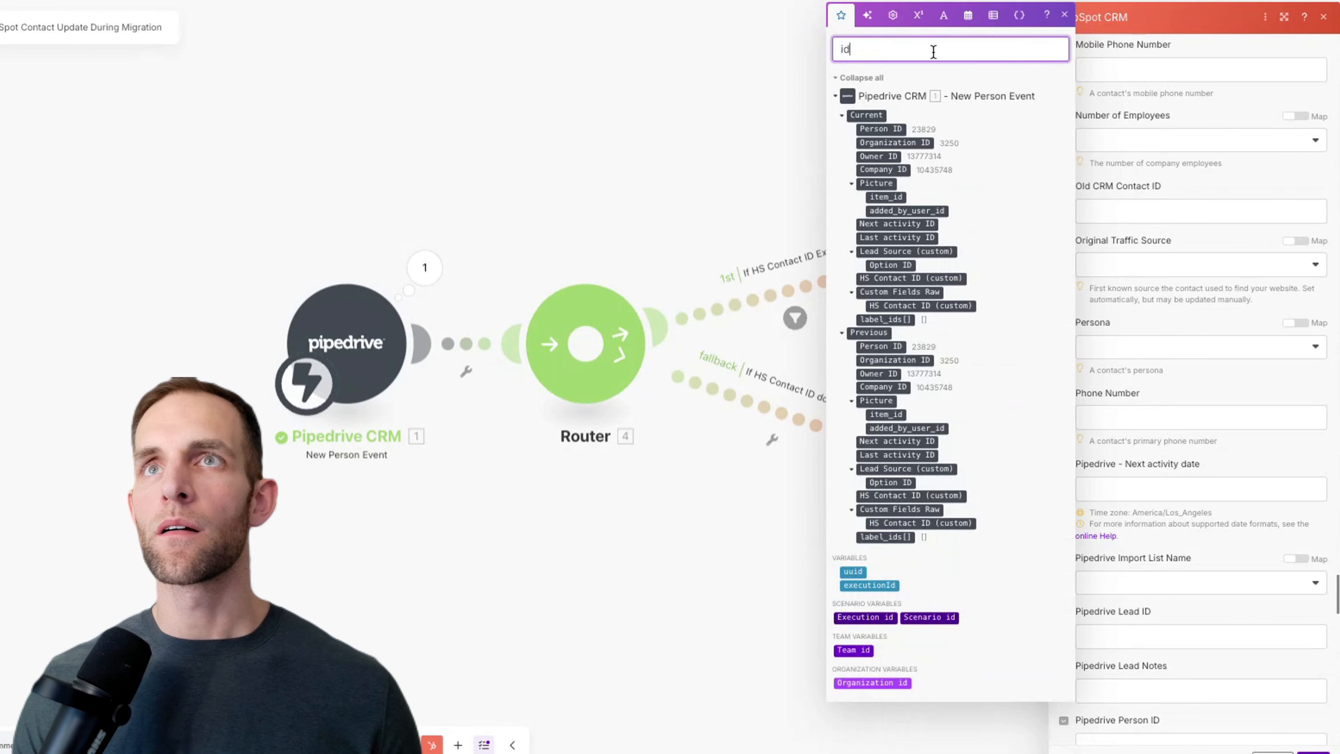
{"action": "left_click_drag", "start_coordinate": [903, 134], "coordinate": [890, 58]}
{"action": "scroll", "coordinate": [1155, 390], "scroll_direction": "down", "scroll_amount": 5}
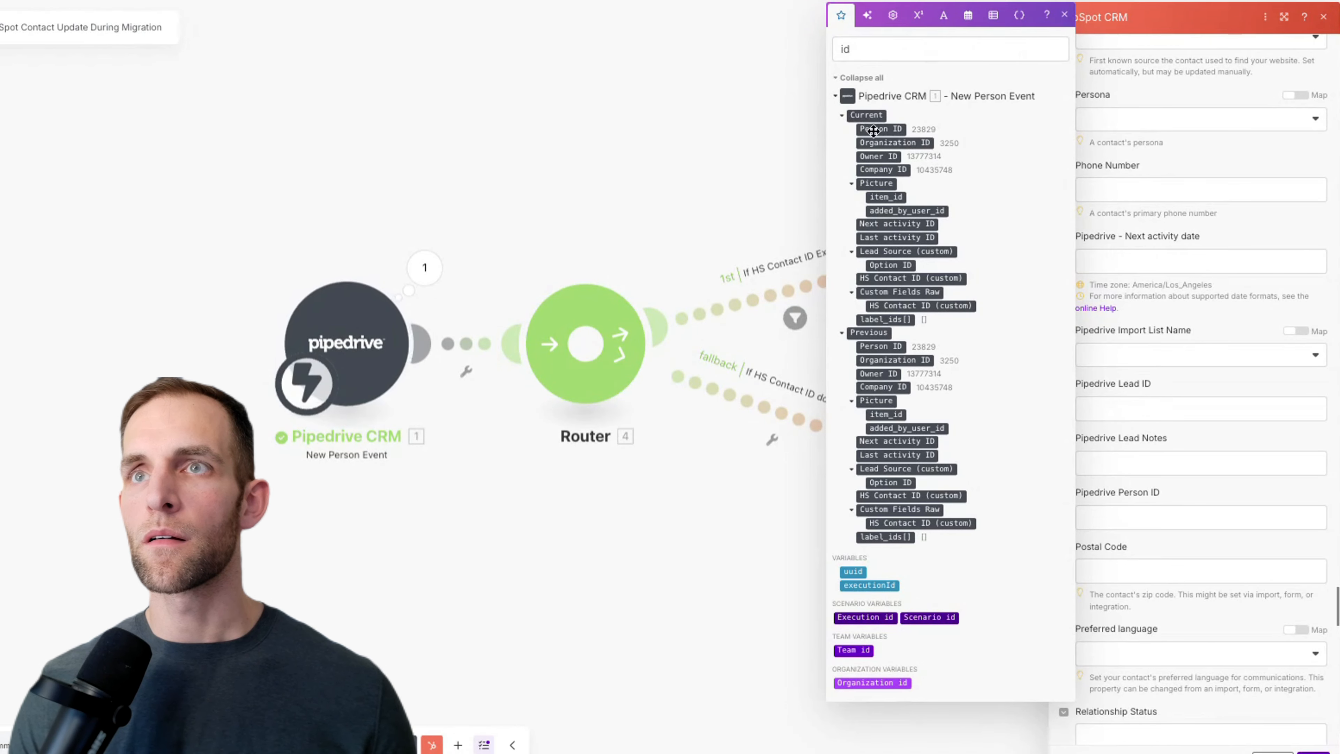
{"action": "left_click_drag", "start_coordinate": [876, 130], "coordinate": [1118, 520]}
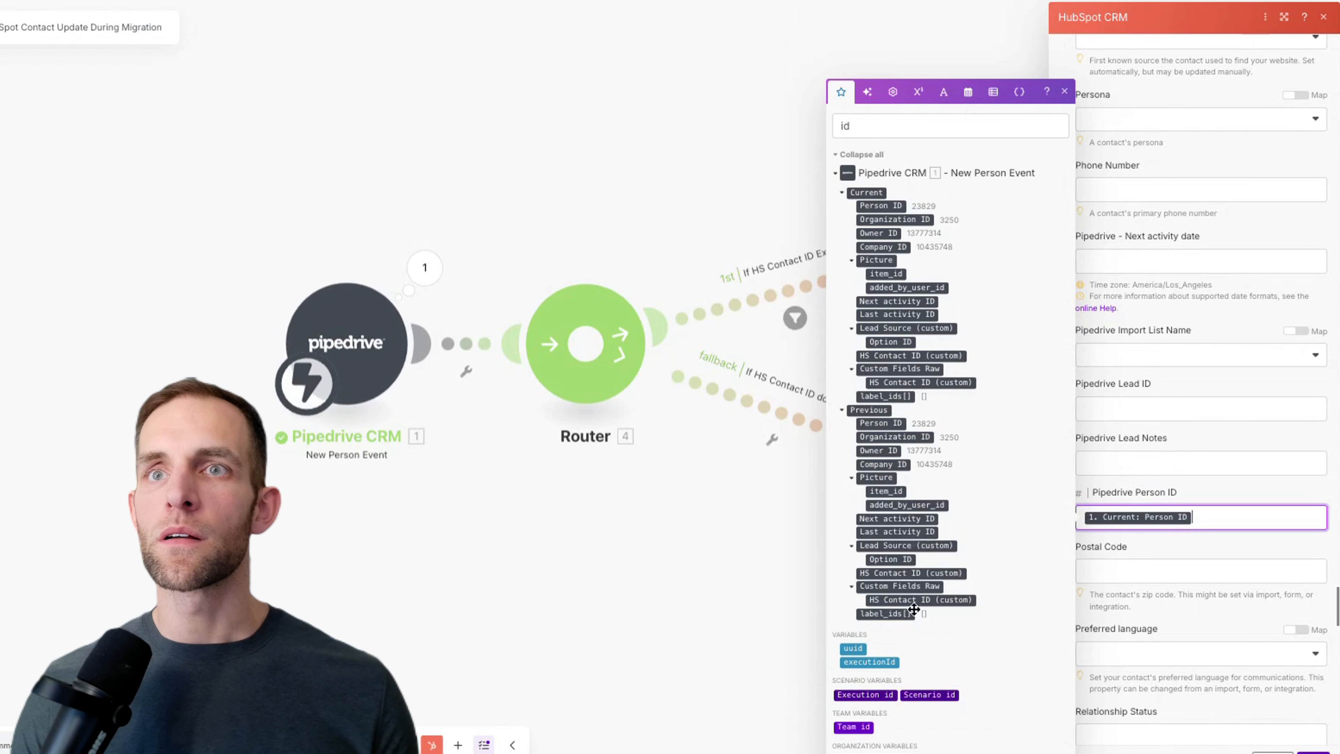
Step: Map the Pipedrive ZIP/Postal code into Postal Code
{"action": "double_click", "coordinate": [854, 123]}
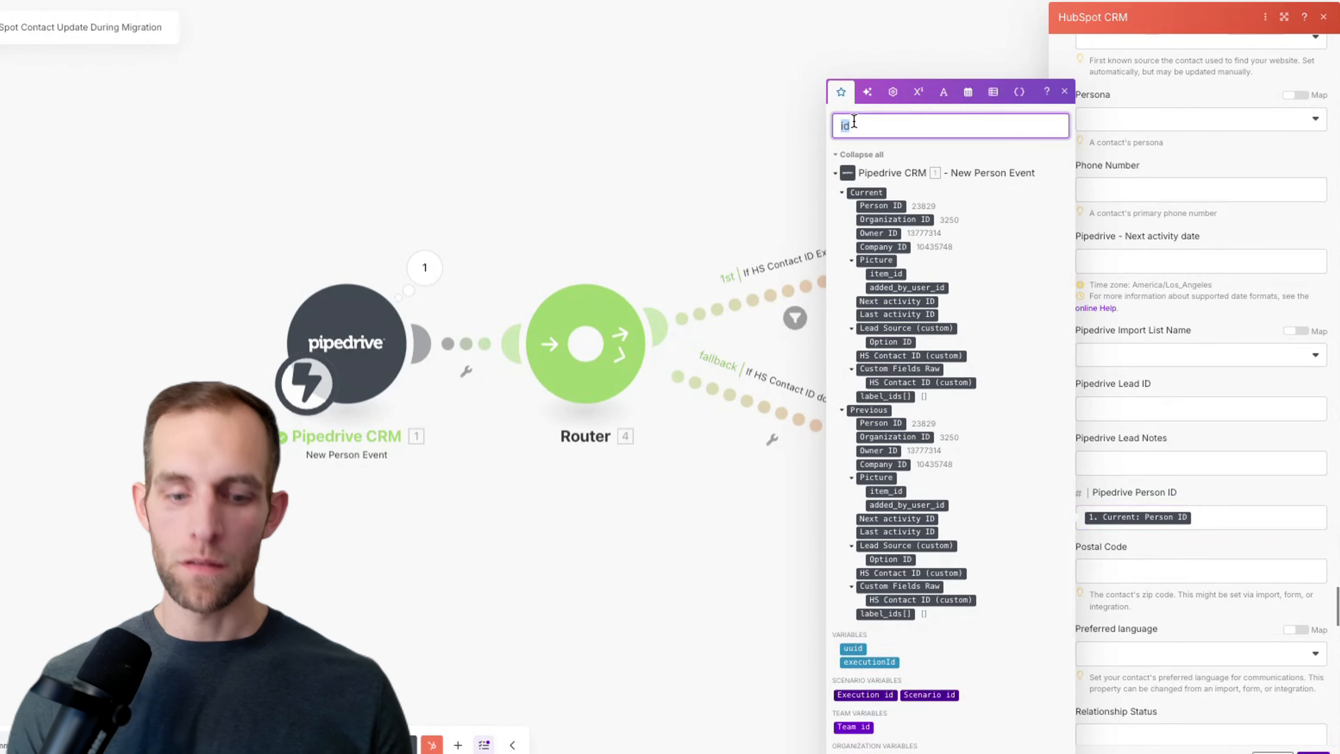
{"action": "key", "text": "BackSpace"}
{"action": "type", "text": "lead id"}
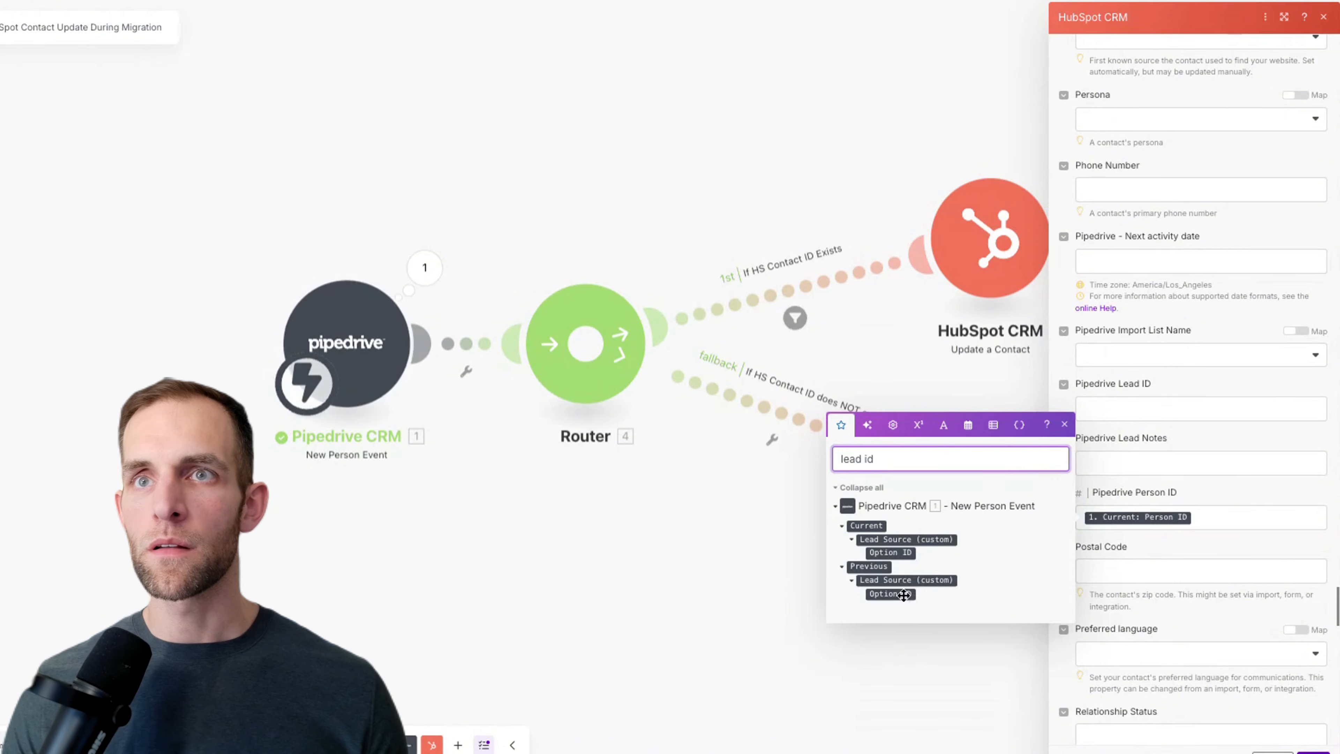
{"action": "scroll", "coordinate": [1219, 559], "scroll_direction": "down", "scroll_amount": 3}
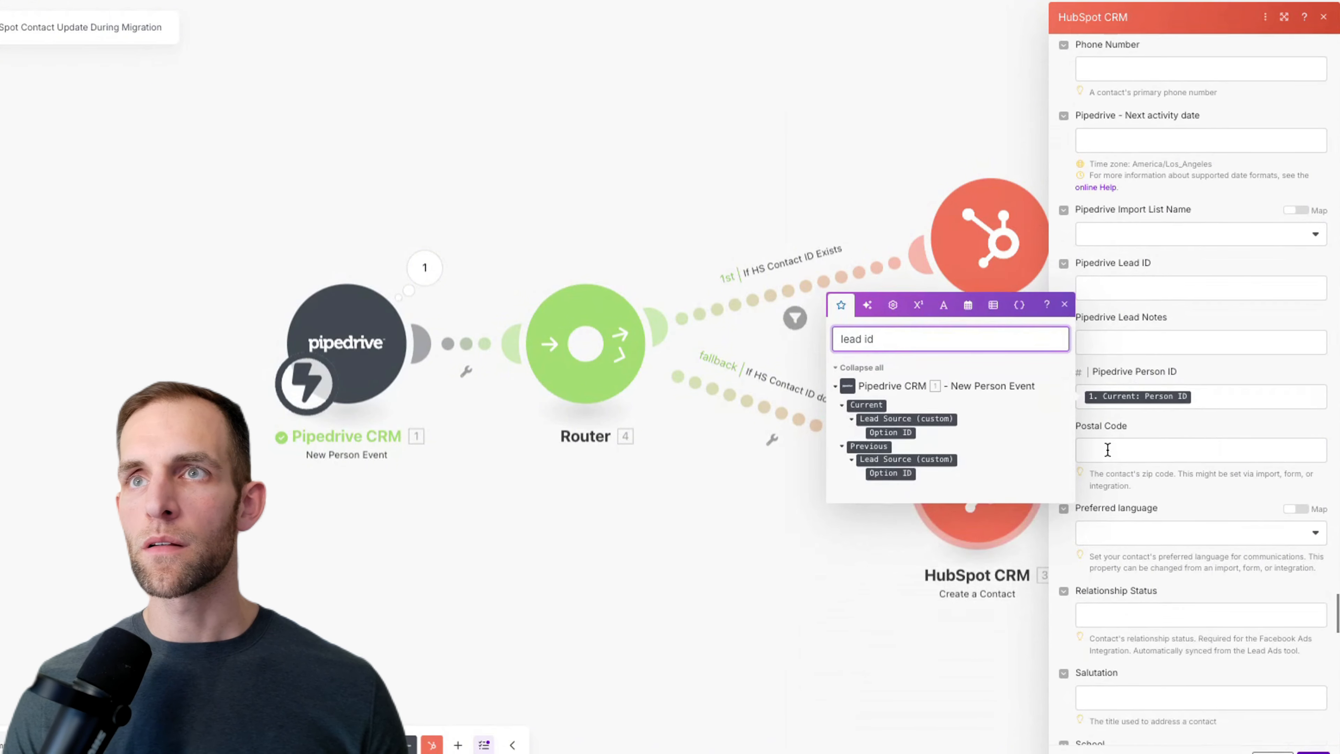
{"action": "left_click", "coordinate": [1108, 449]}
{"action": "left_click", "coordinate": [875, 390]}
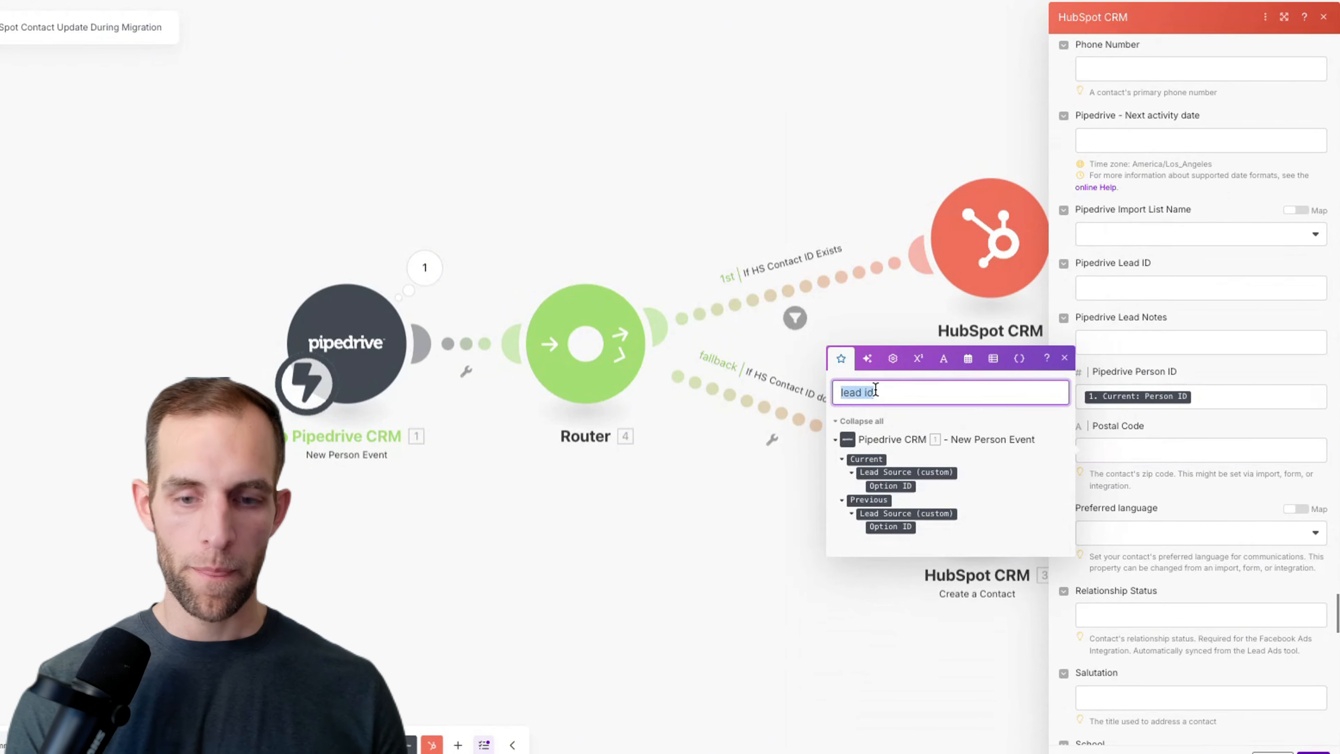
{"action": "type", "text": "postal"}
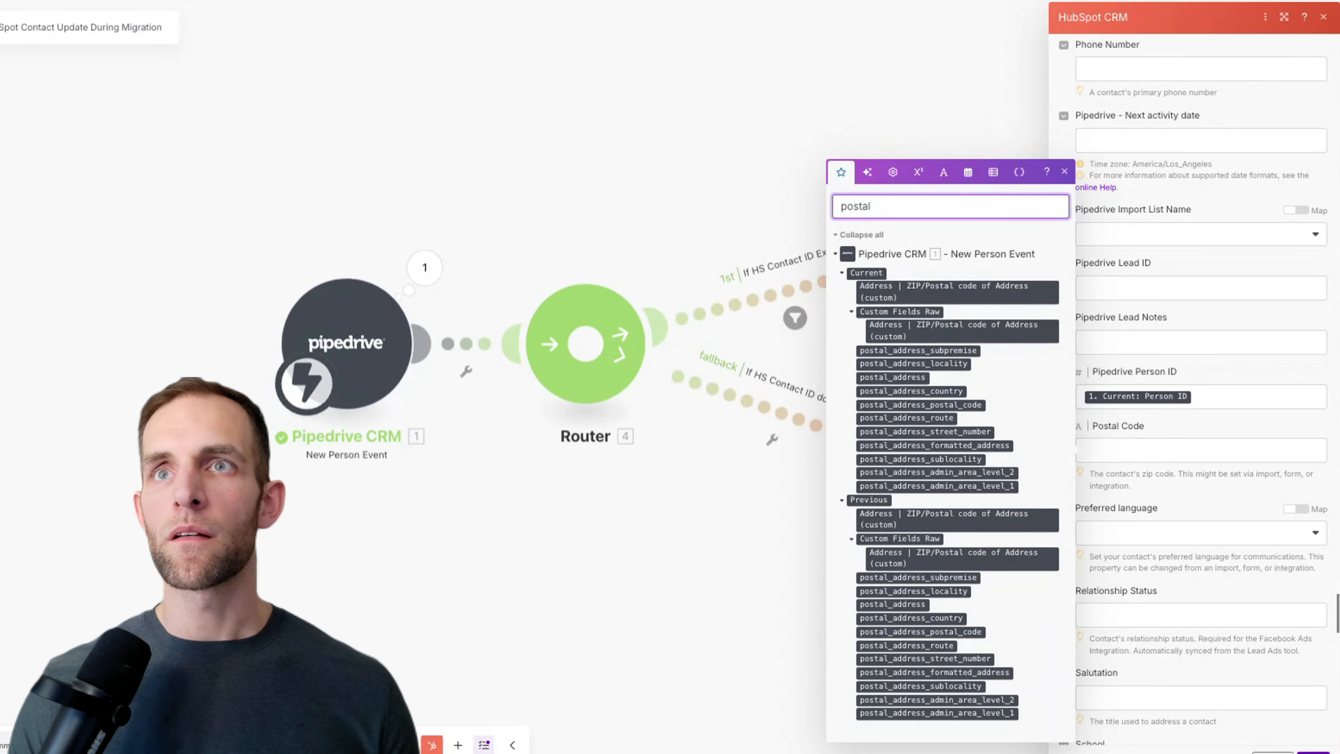
{"action": "left_click_drag", "start_coordinate": [962, 294], "coordinate": [1168, 455]}
{"action": "scroll", "coordinate": [1176, 511], "scroll_direction": "down", "scroll_amount": 10}
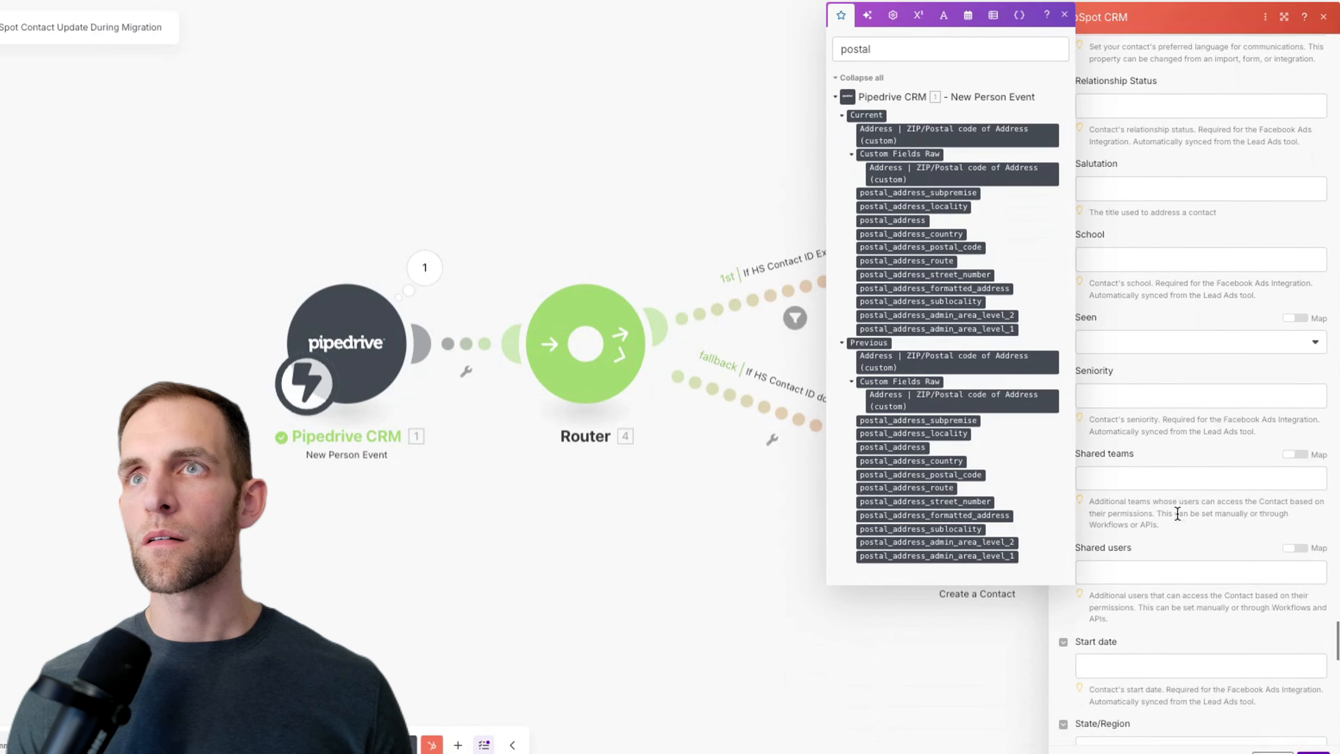
{"action": "scroll", "coordinate": [1176, 512], "scroll_direction": "down", "scroll_amount": 3}
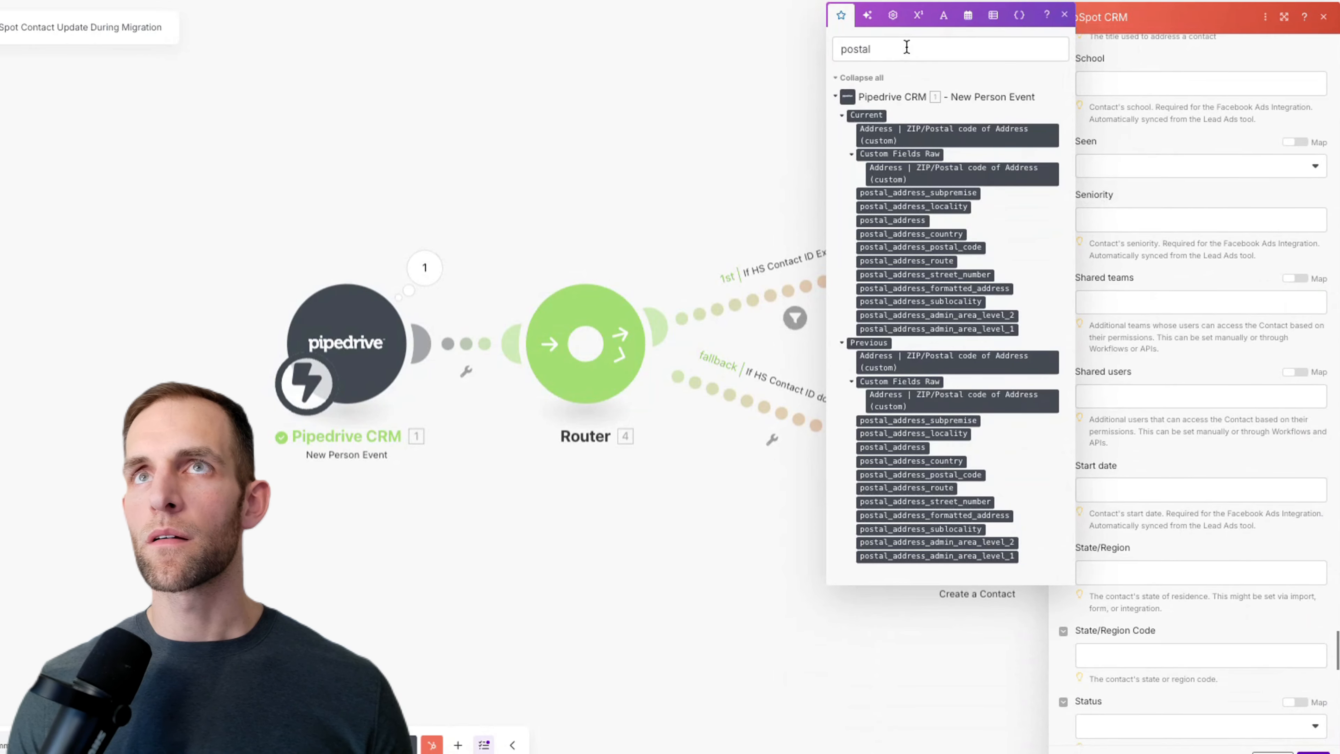
Step: Reopen the Create a Contact settings and search 'state' for the State/Region field
{"action": "key", "text": "Escape"}
{"action": "left_click", "coordinate": [984, 476]}
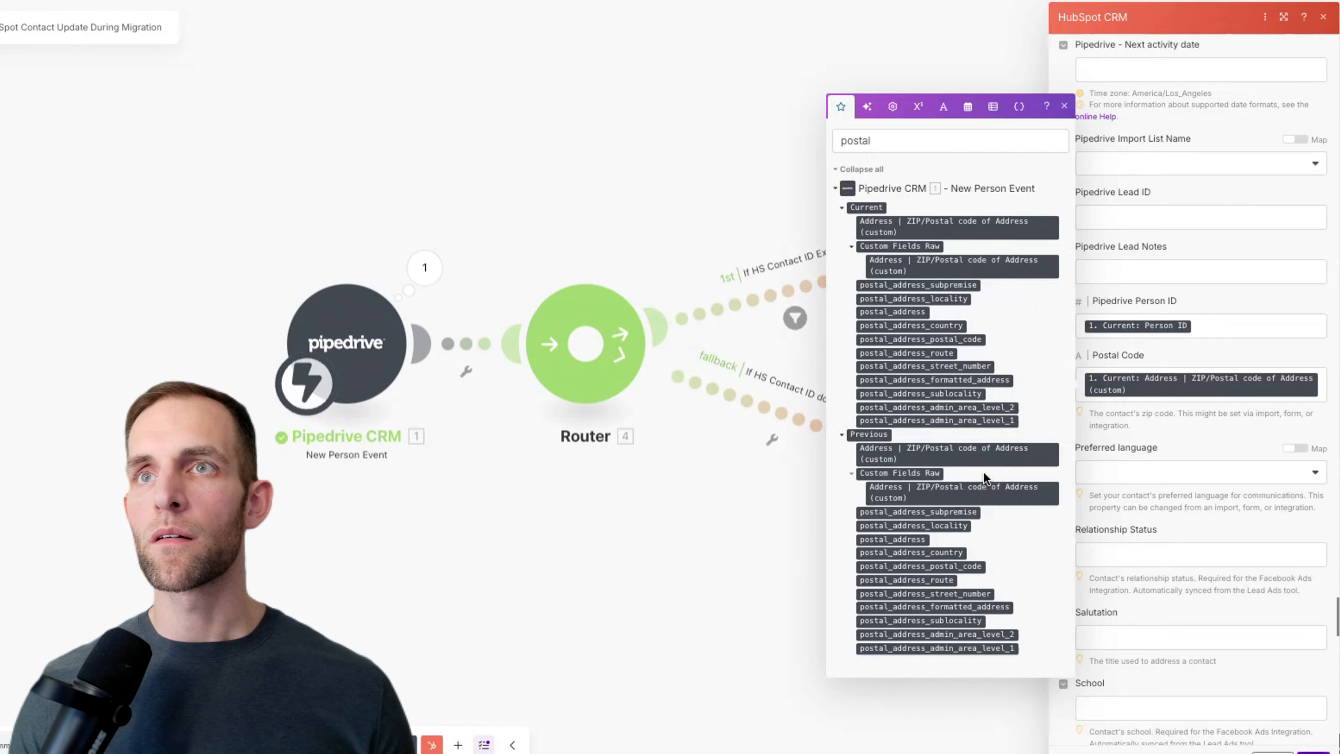
{"action": "double_click", "coordinate": [916, 150]}
{"action": "type", "text": "ste"}
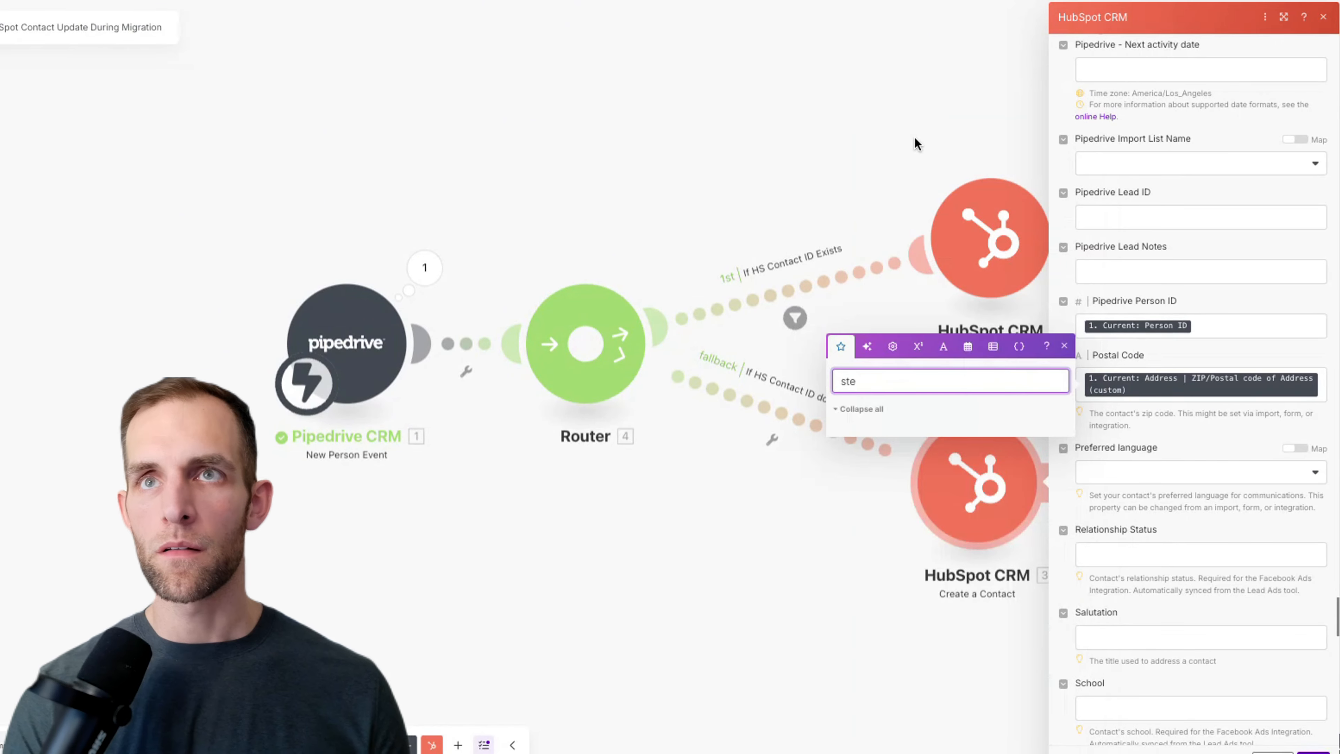
{"action": "key", "text": "BackSpace"}
{"action": "key", "text": "BackSpace"}
{"action": "type", "text": "ee"}
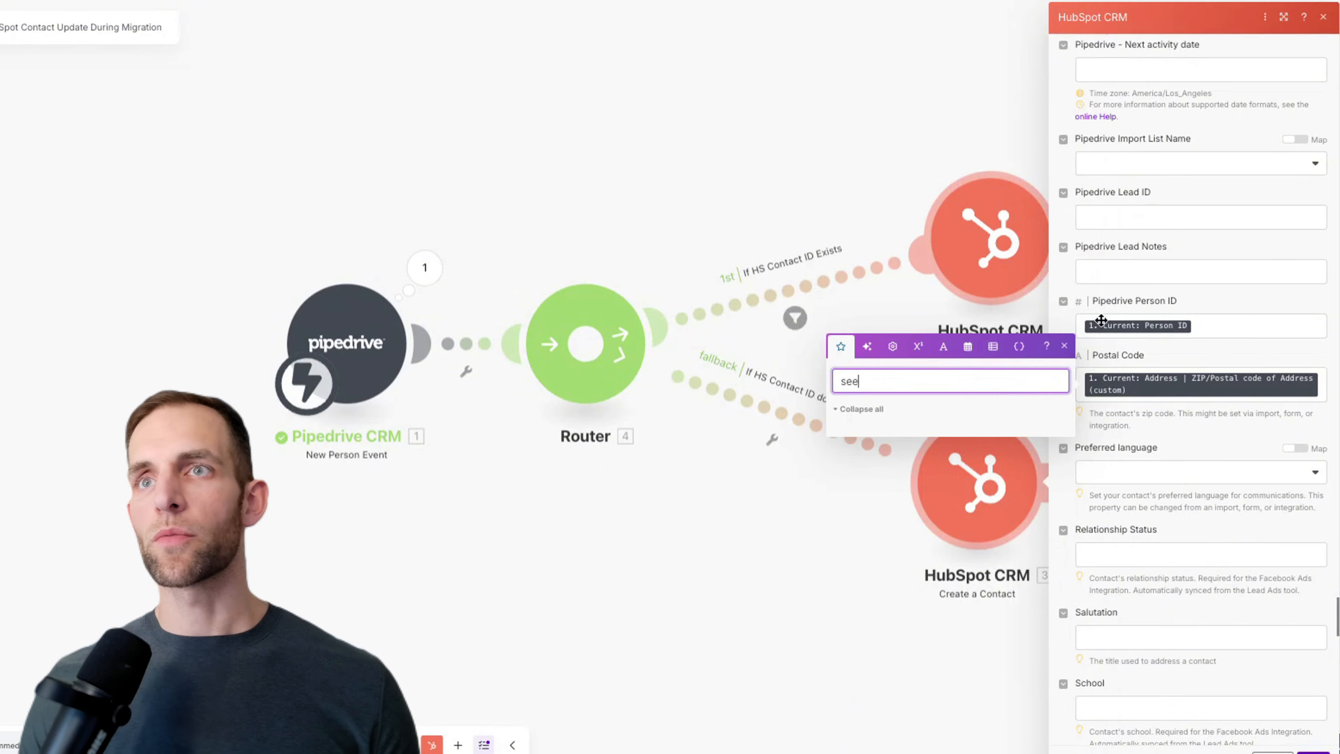
{"action": "scroll", "coordinate": [1229, 554], "scroll_direction": "down", "scroll_amount": 8}
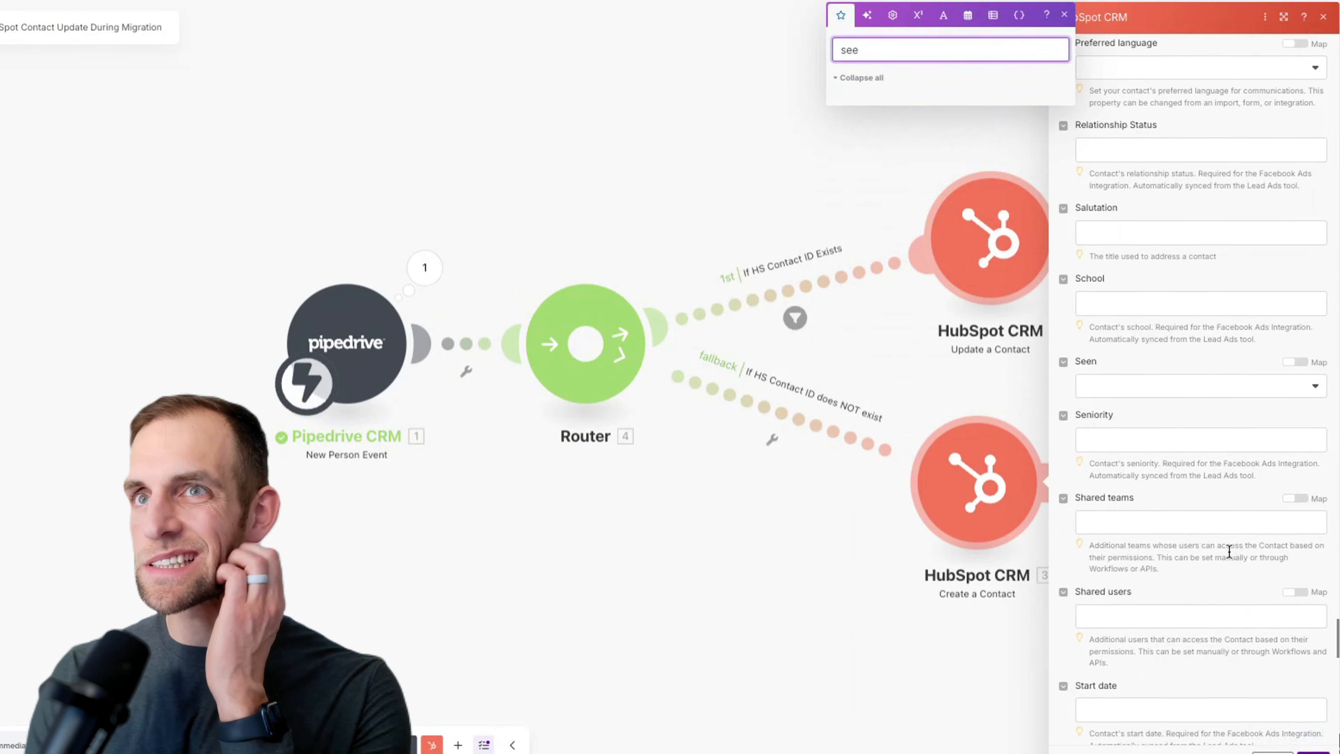
{"action": "scroll", "coordinate": [1229, 551], "scroll_direction": "down", "scroll_amount": 8}
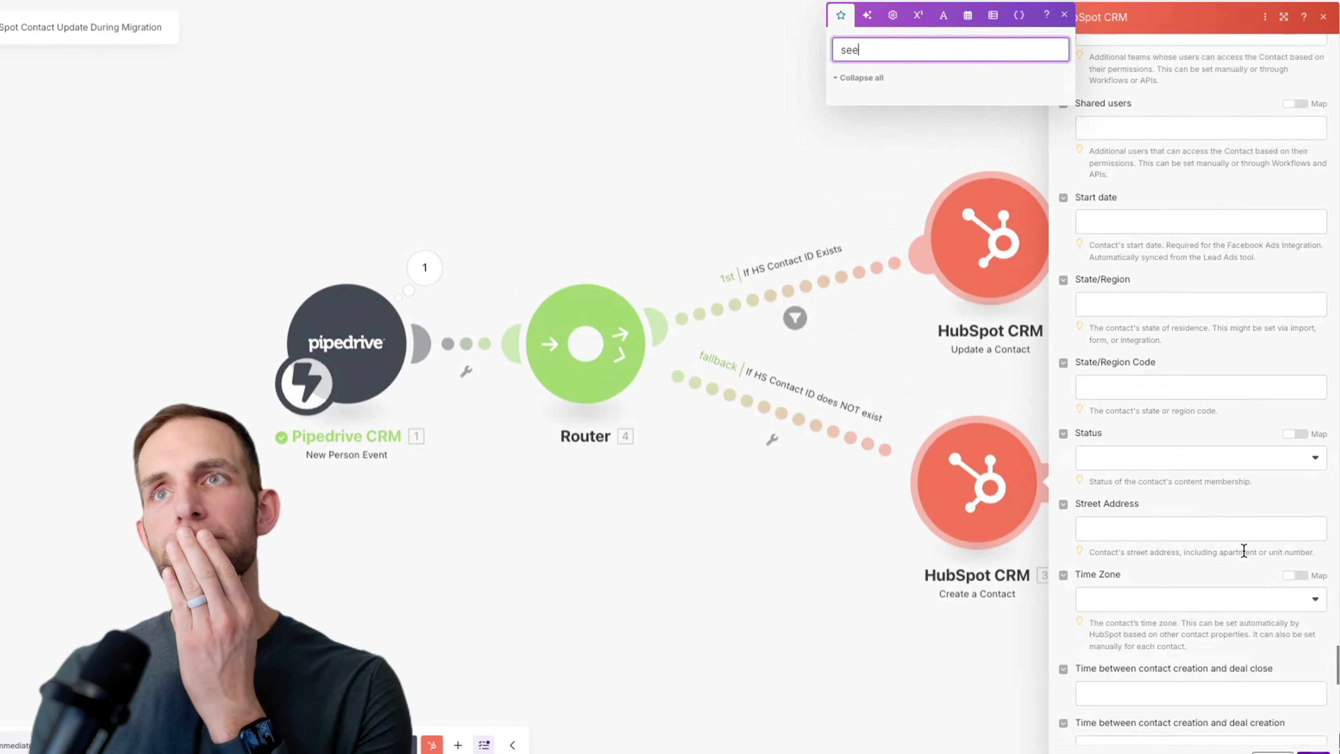
{"action": "left_click", "coordinate": [1141, 303]}
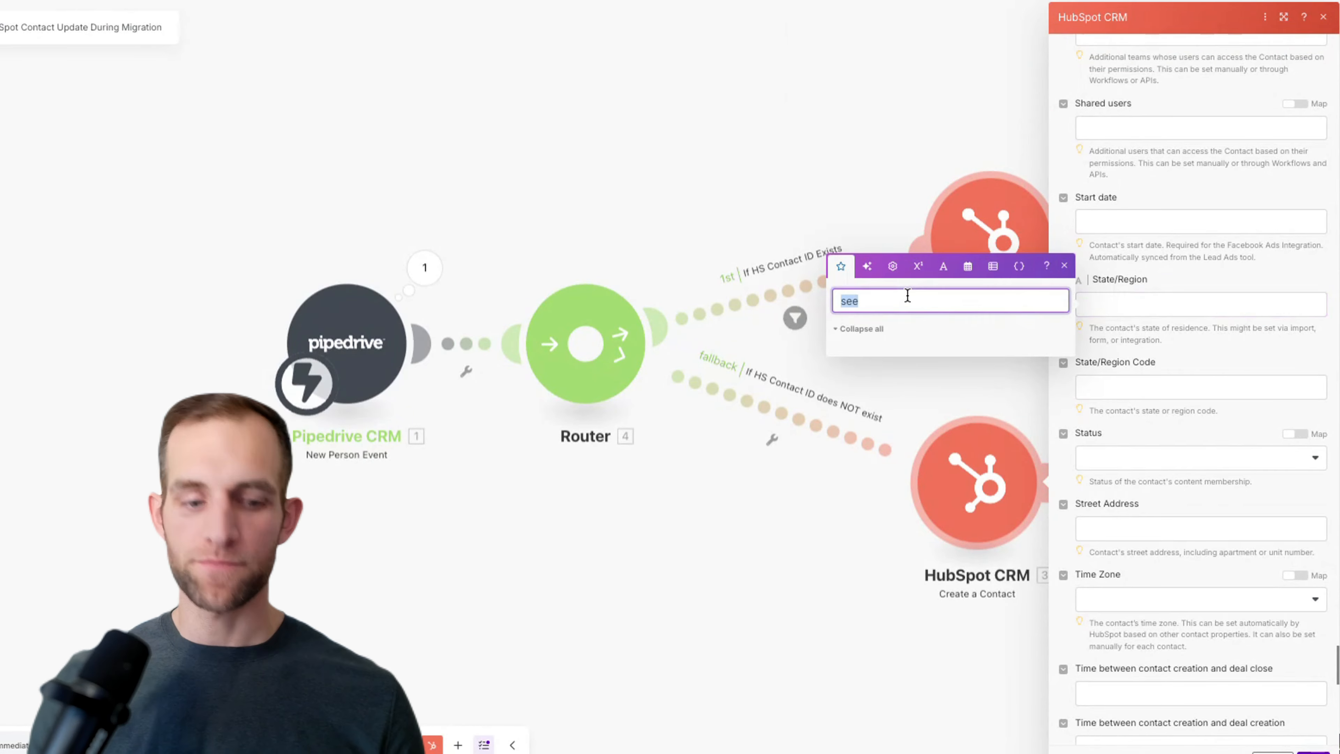
{"action": "type", "text": "stag"}
{"action": "key", "text": "BackSpace"}
{"action": "type", "text": "te"}
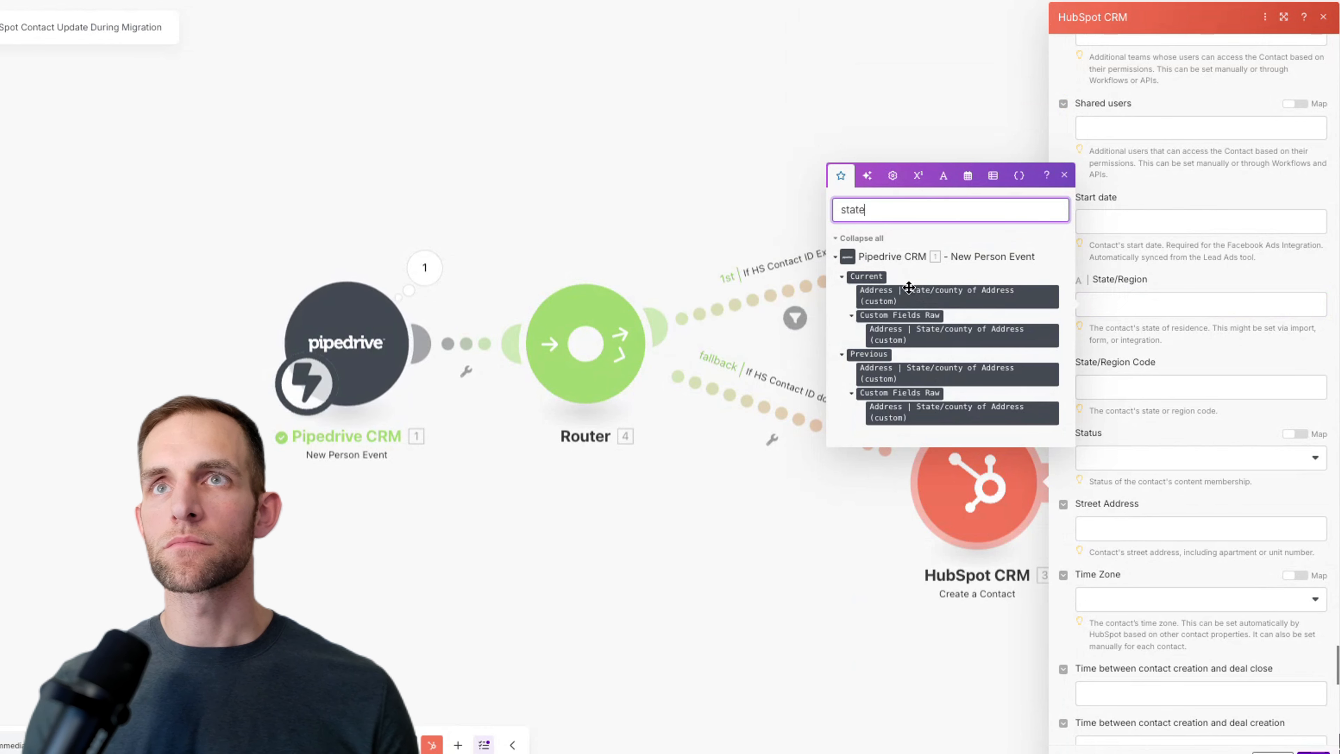
Step: Map the Pipedrive State/county into State/Region
{"action": "left_click_drag", "start_coordinate": [915, 282], "coordinate": [1120, 306]}
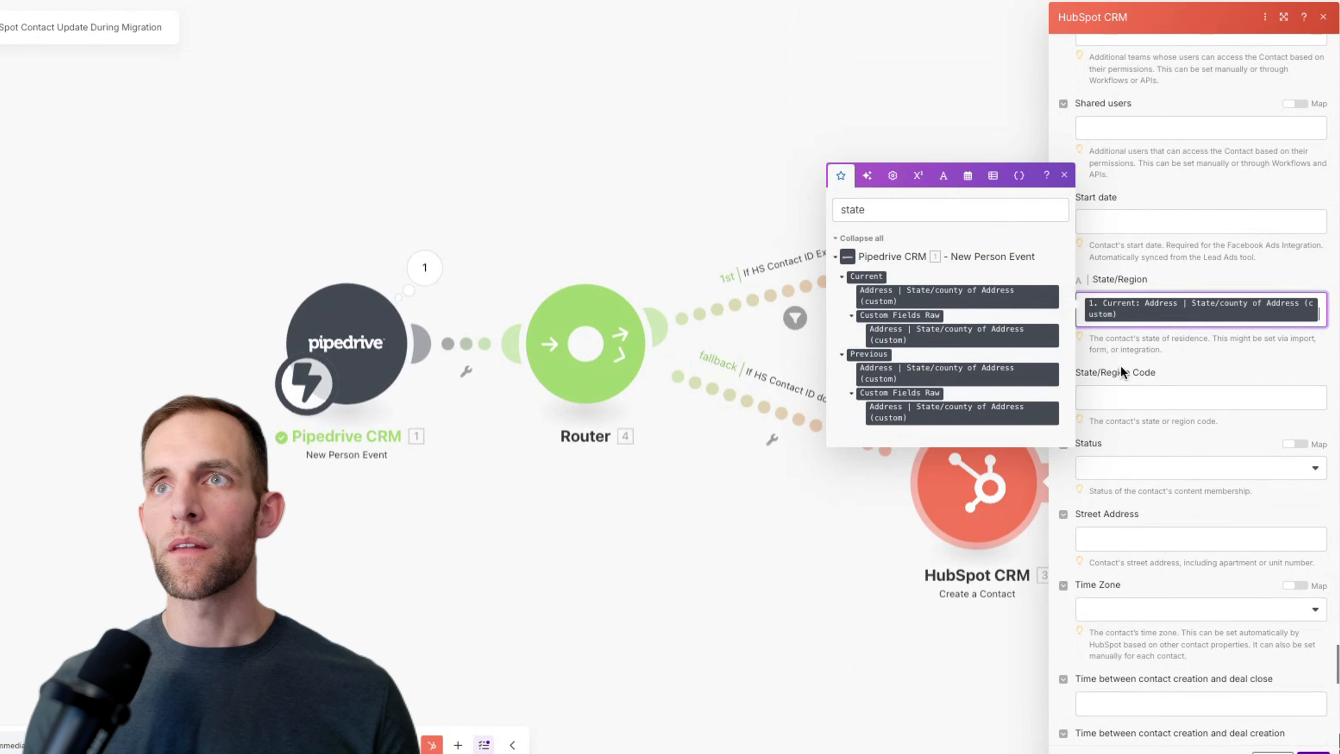
{"action": "scroll", "coordinate": [1134, 422], "scroll_direction": "down", "scroll_amount": 2}
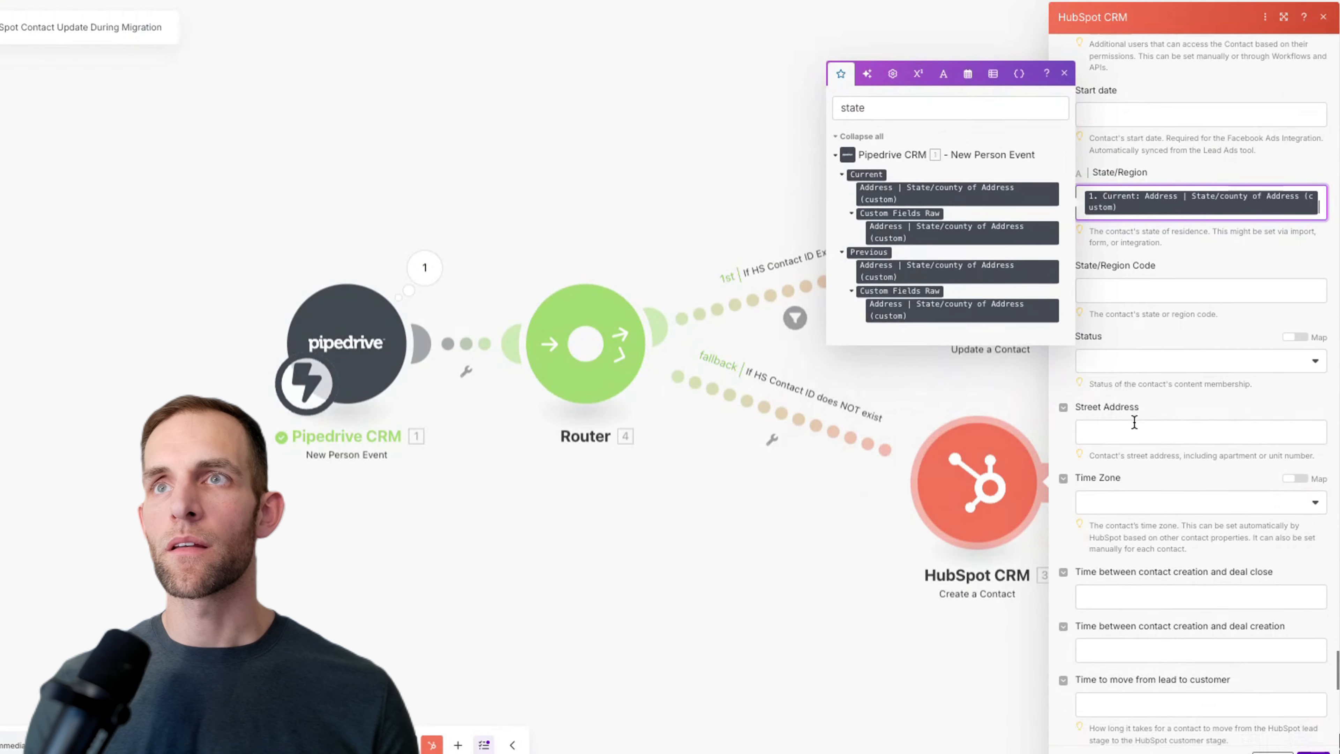
{"action": "scroll", "coordinate": [1119, 396], "scroll_direction": "down", "scroll_amount": 1}
Step: Fill Street Address with the Pipedrive house number followed by street/road name
{"action": "left_click", "coordinate": [1124, 419]}
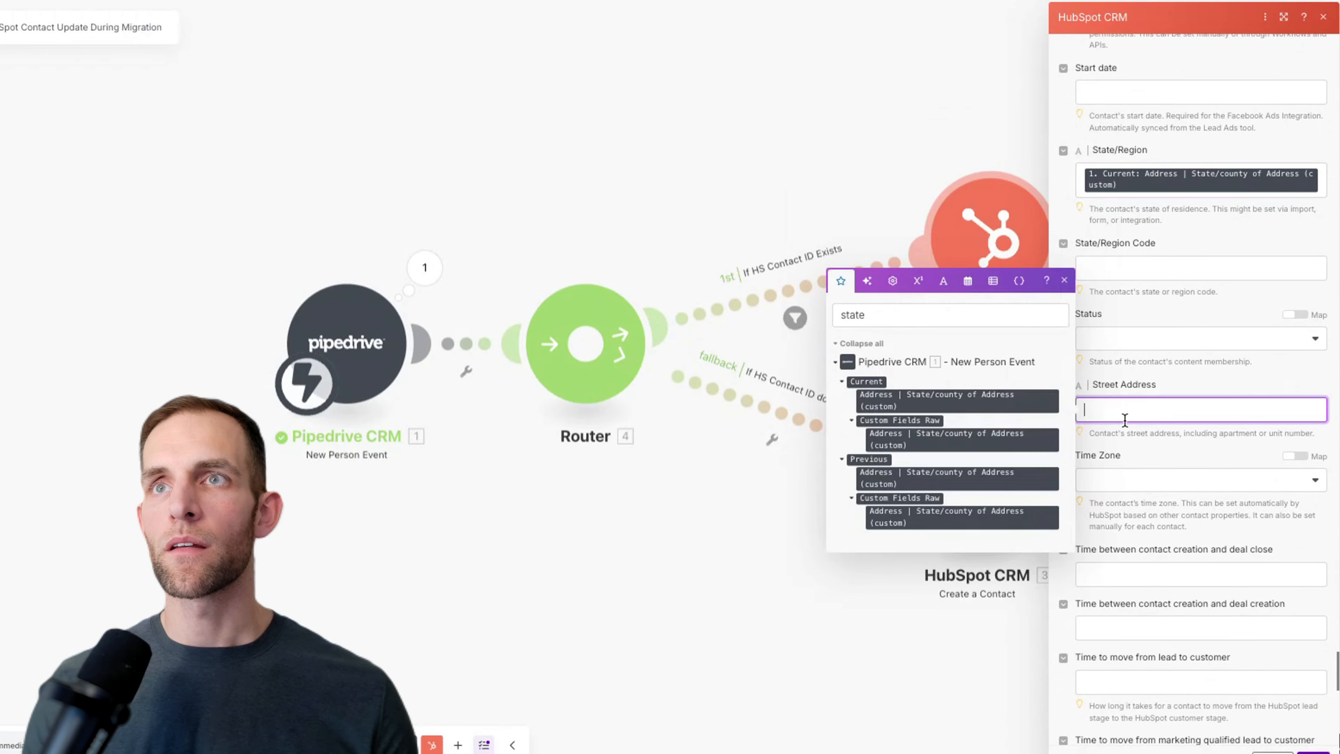
{"action": "double_click", "coordinate": [875, 308]}
{"action": "type", "text": "house"}
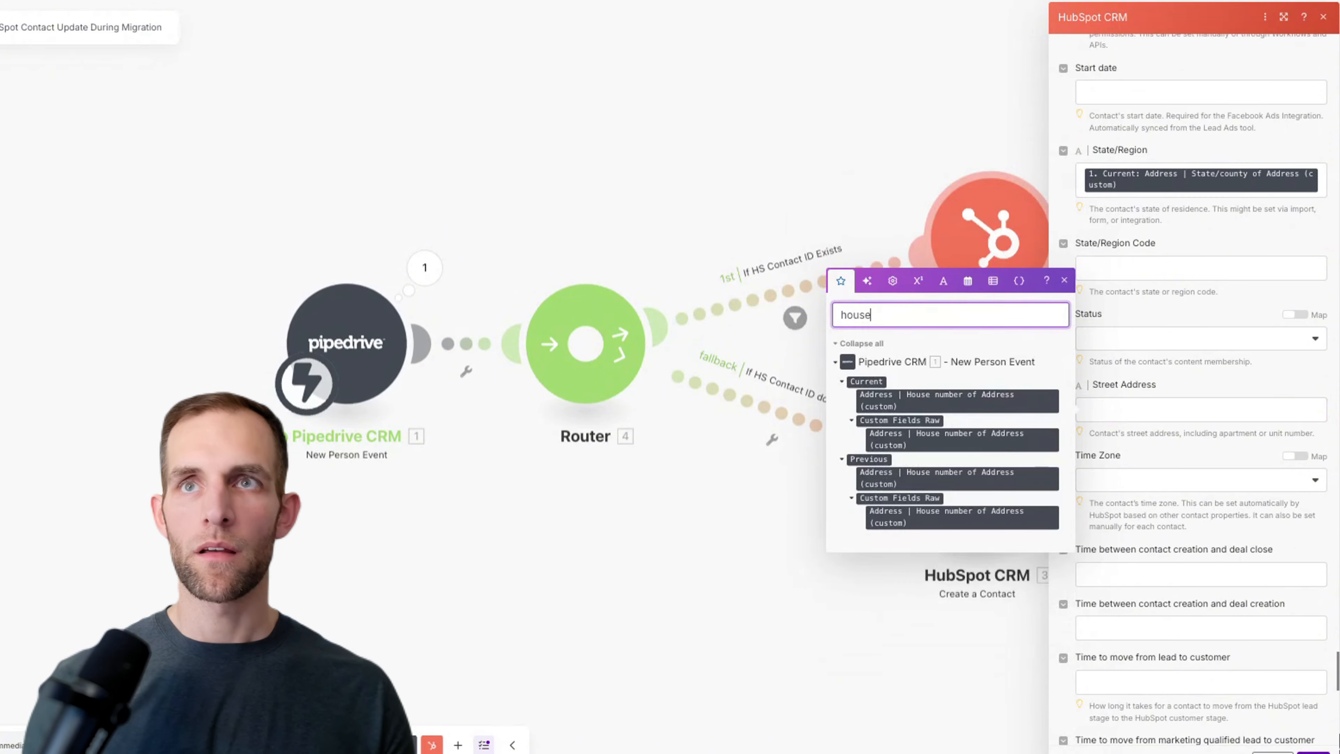
{"action": "key", "text": "super+a"}
{"action": "type", "text": "s"}
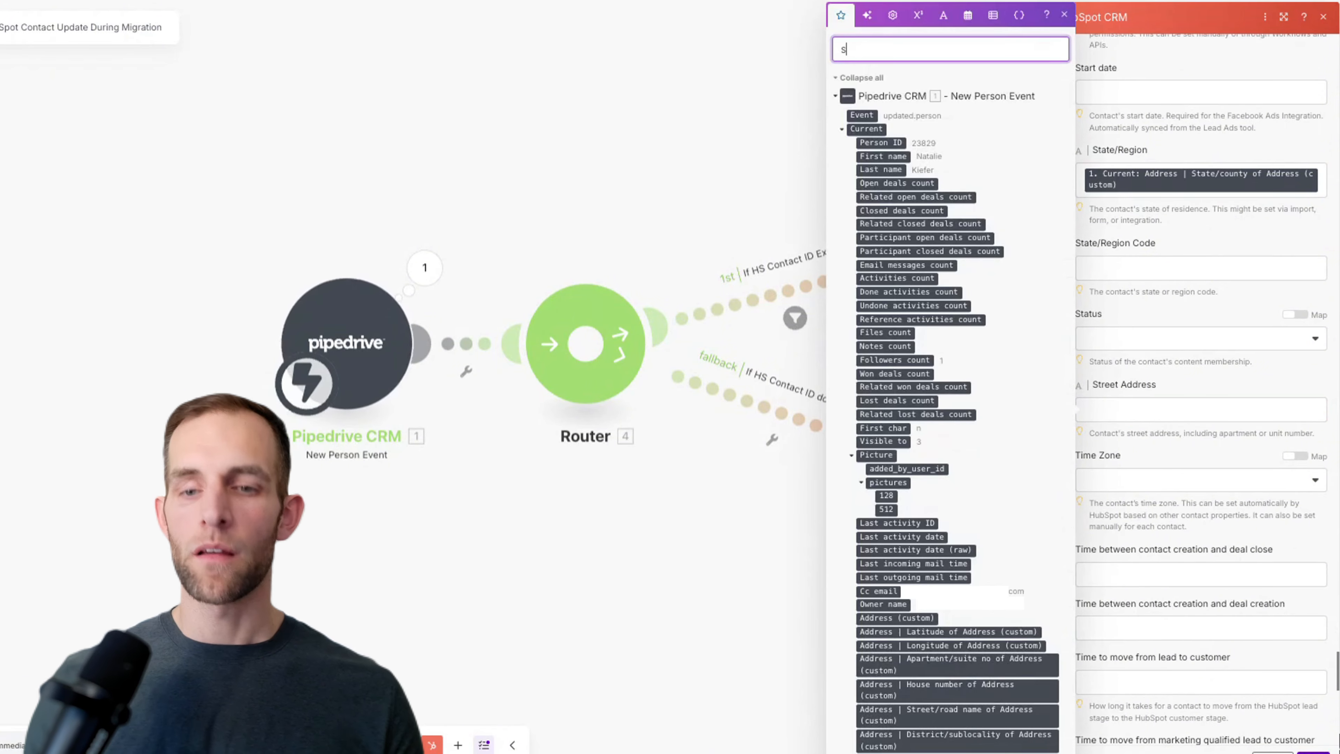
{"action": "key", "text": "BackSpace"}
{"action": "type", "text": "address"}
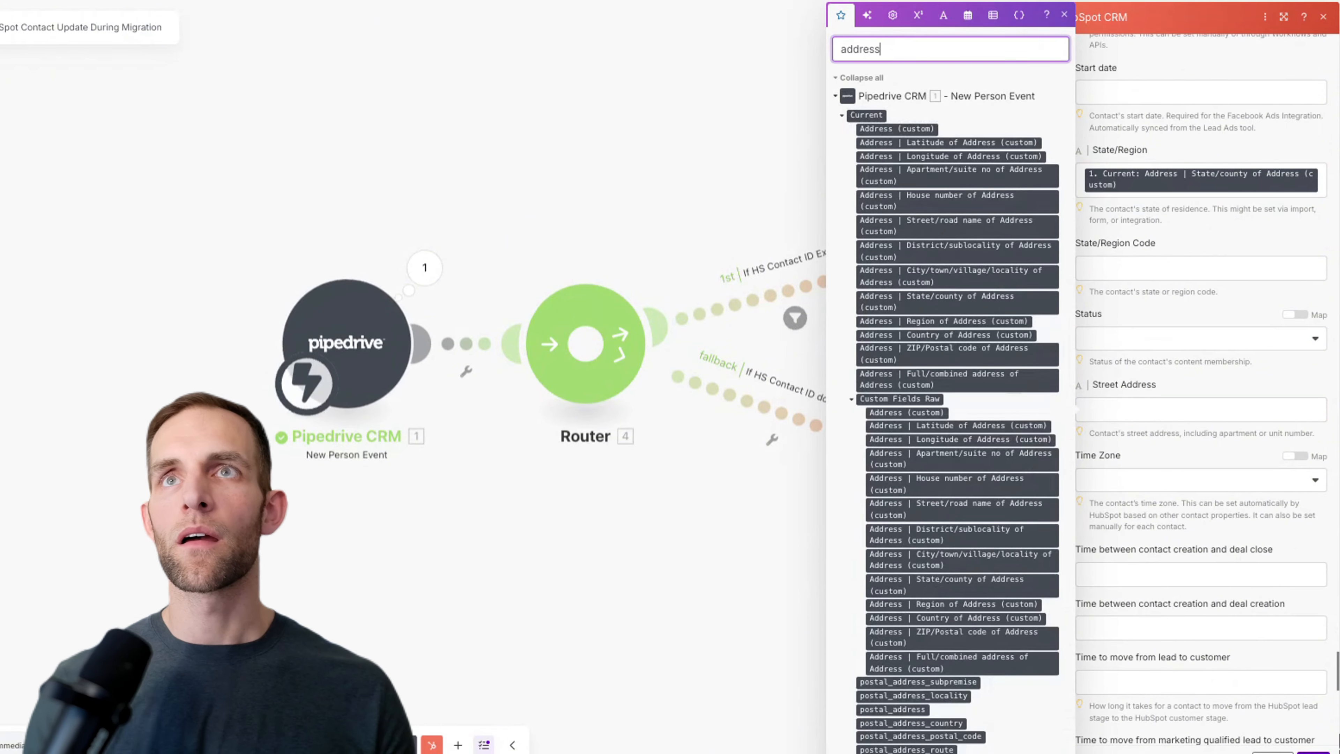
{"action": "scroll", "coordinate": [936, 258], "scroll_direction": "down", "scroll_amount": 2}
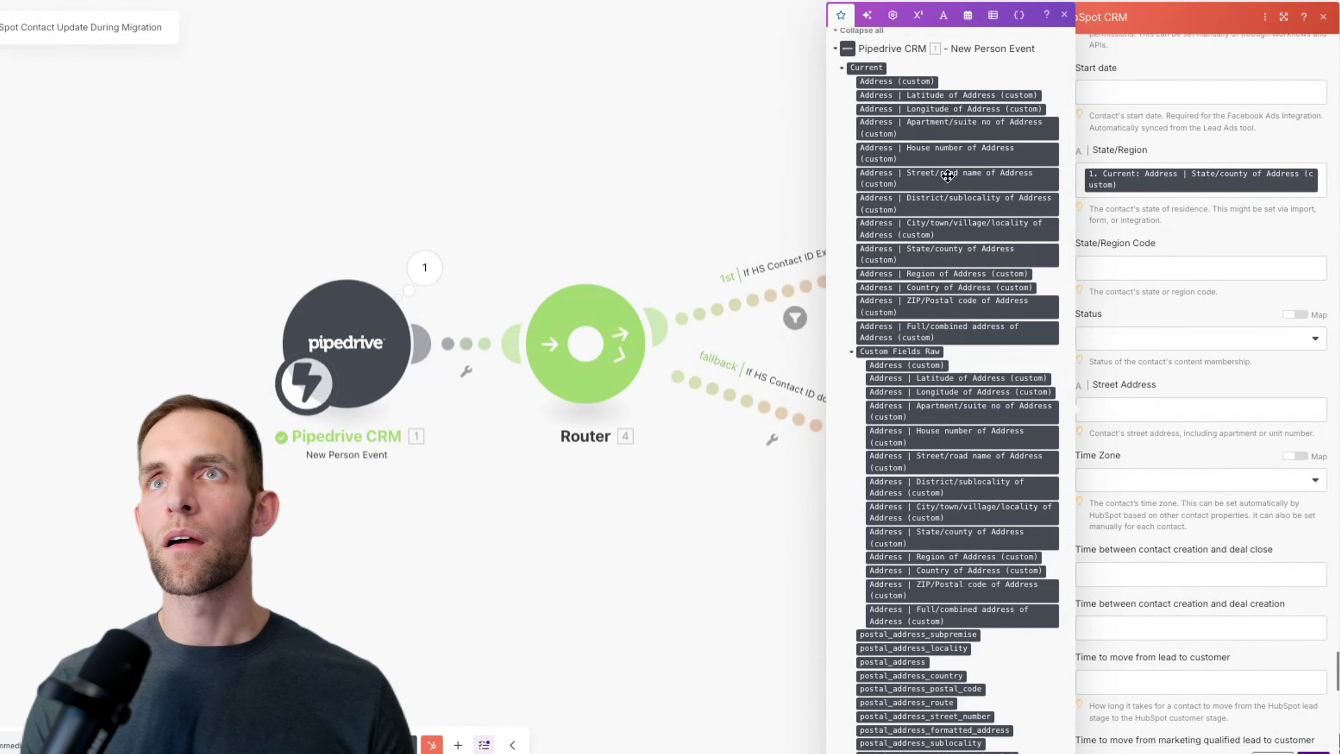
{"action": "left_click_drag", "start_coordinate": [941, 153], "coordinate": [1150, 408]}
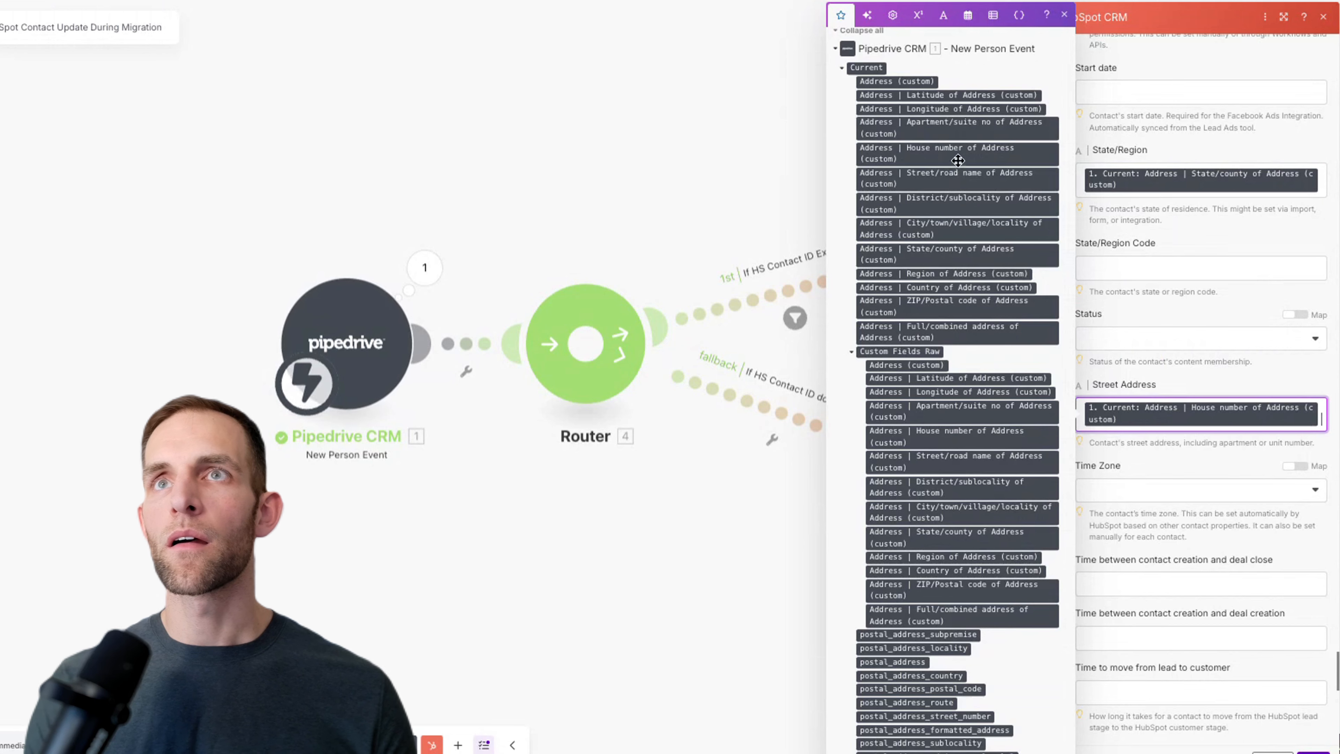
{"action": "left_click_drag", "start_coordinate": [947, 184], "coordinate": [1324, 428]}
Step: Confirm the HubSpot Create a Contact settings with OK
{"action": "scroll", "coordinate": [1266, 427], "scroll_direction": "down", "scroll_amount": 3}
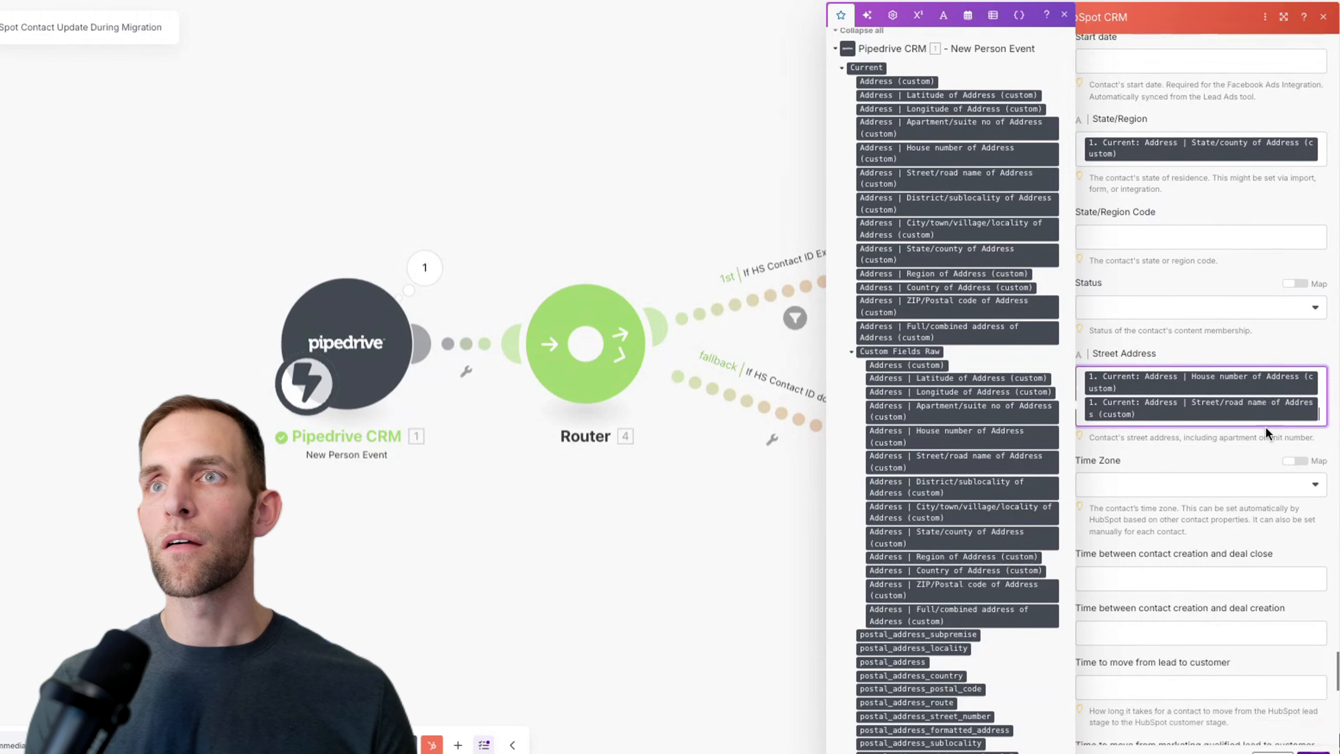
{"action": "scroll", "coordinate": [1255, 426], "scroll_direction": "down", "scroll_amount": 15}
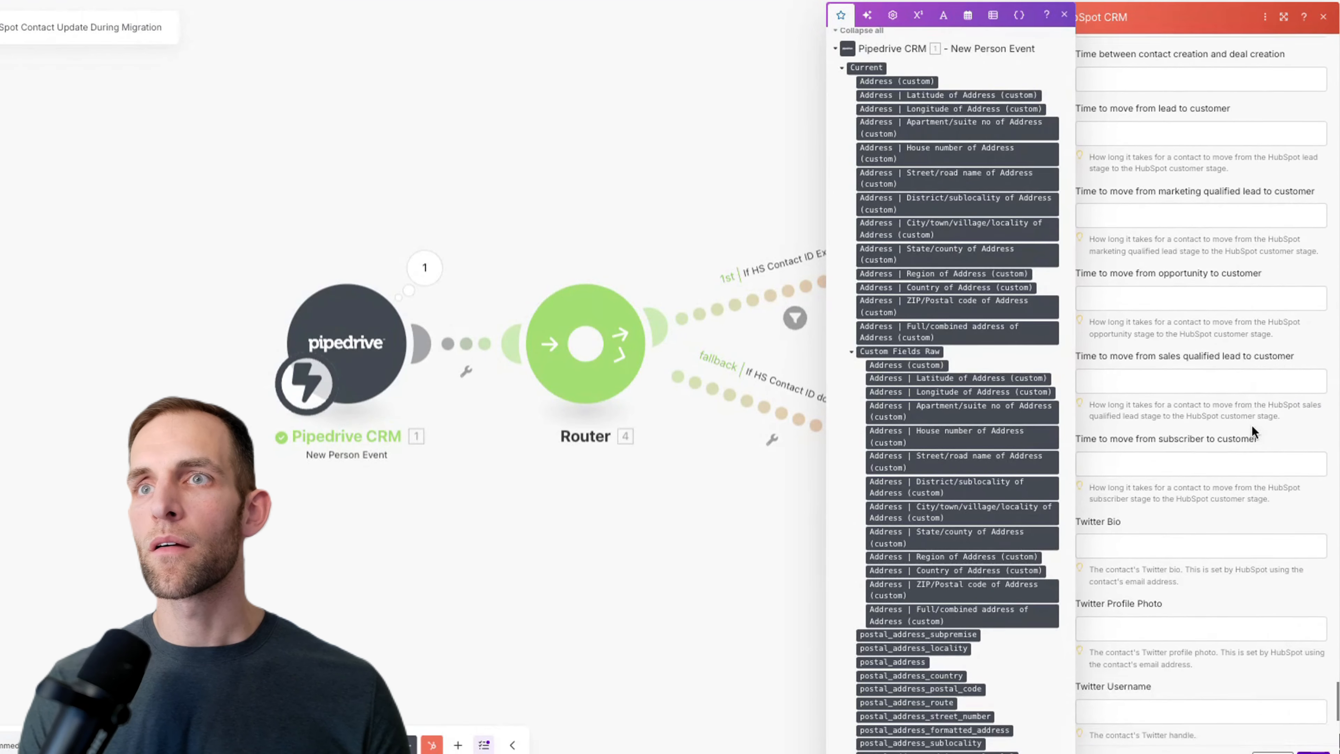
{"action": "scroll", "coordinate": [1252, 426], "scroll_direction": "down", "scroll_amount": 4}
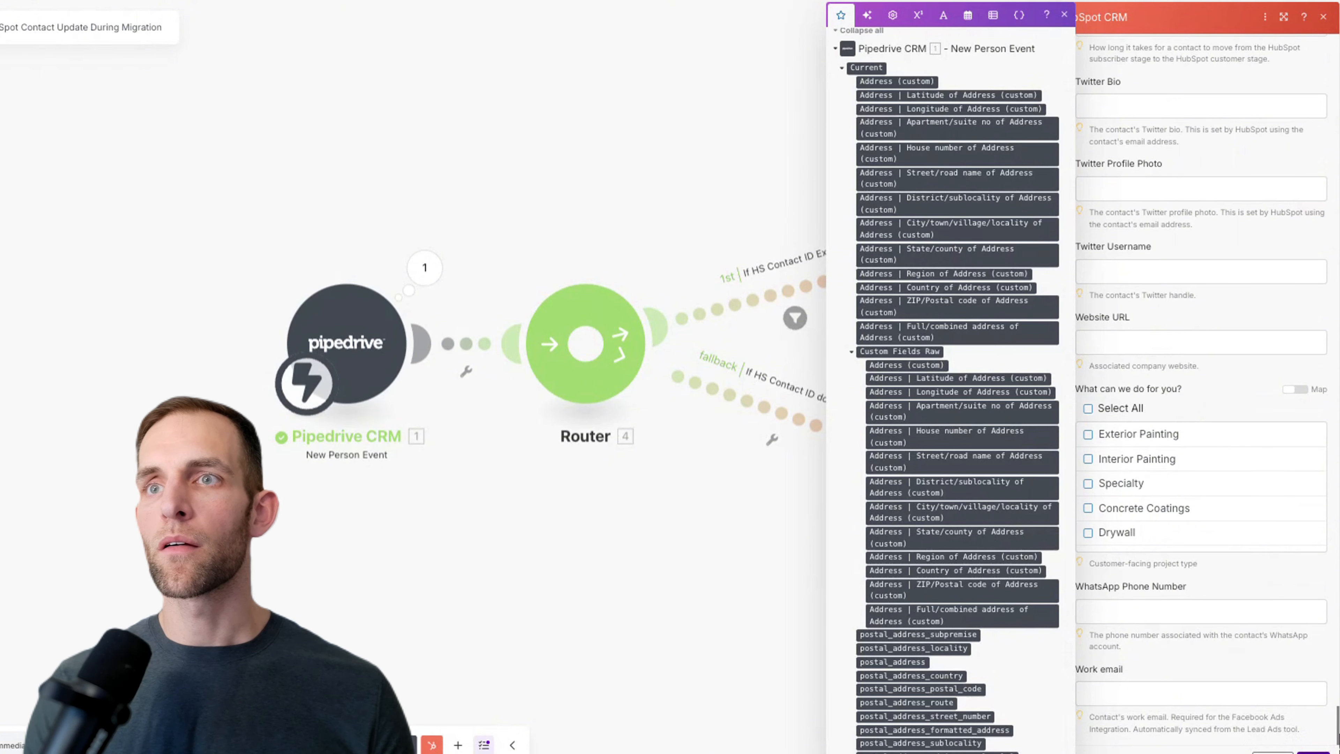
{"action": "left_click", "coordinate": [1312, 752]}
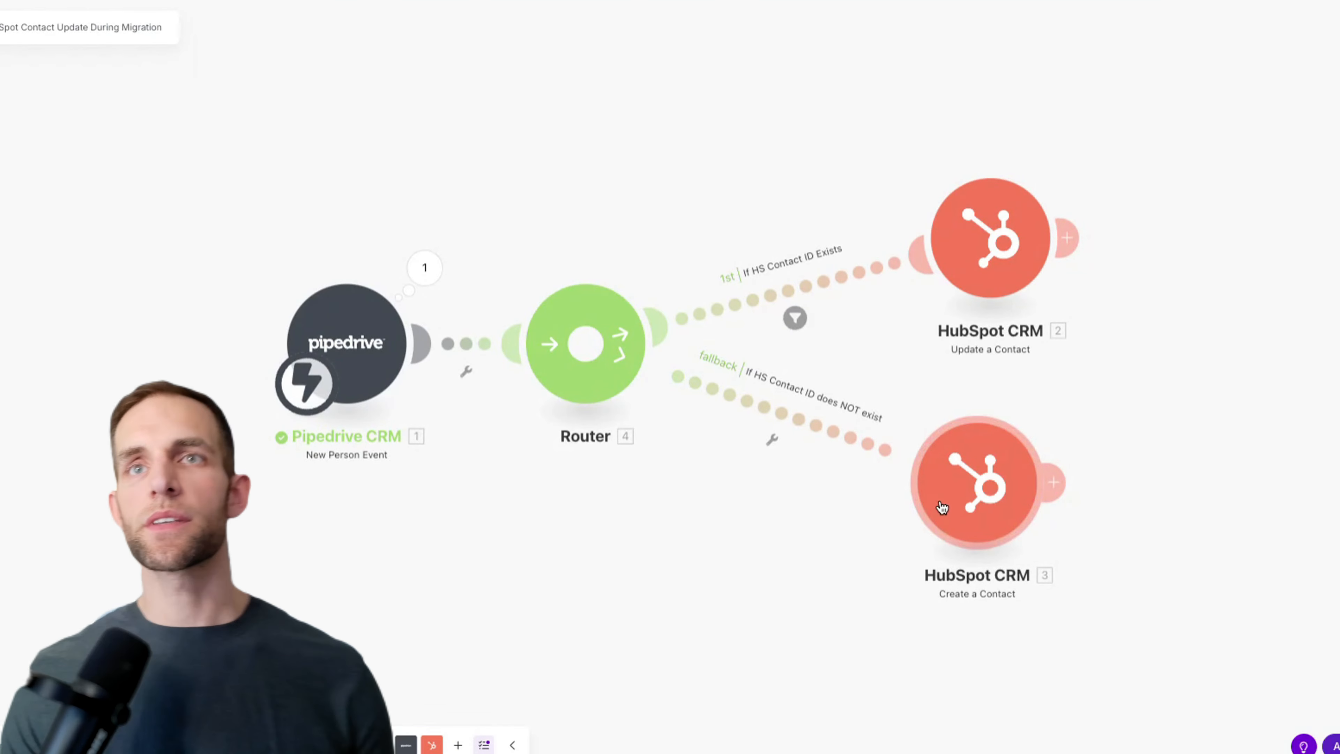
Step: After Create a Contact, add a Pipedrive CRM module and search for 'update person'
{"action": "left_click_drag", "start_coordinate": [945, 509], "coordinate": [964, 513]}
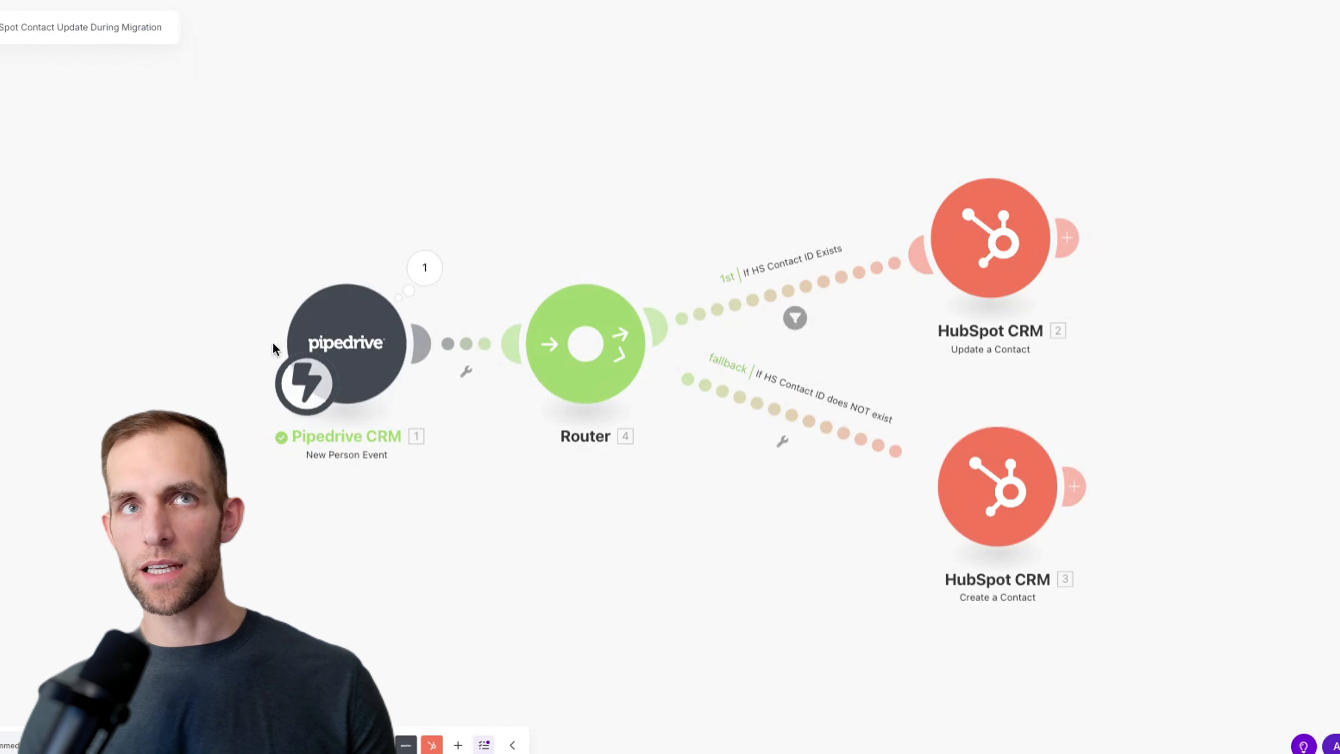
{"action": "left_click", "coordinate": [1076, 487]}
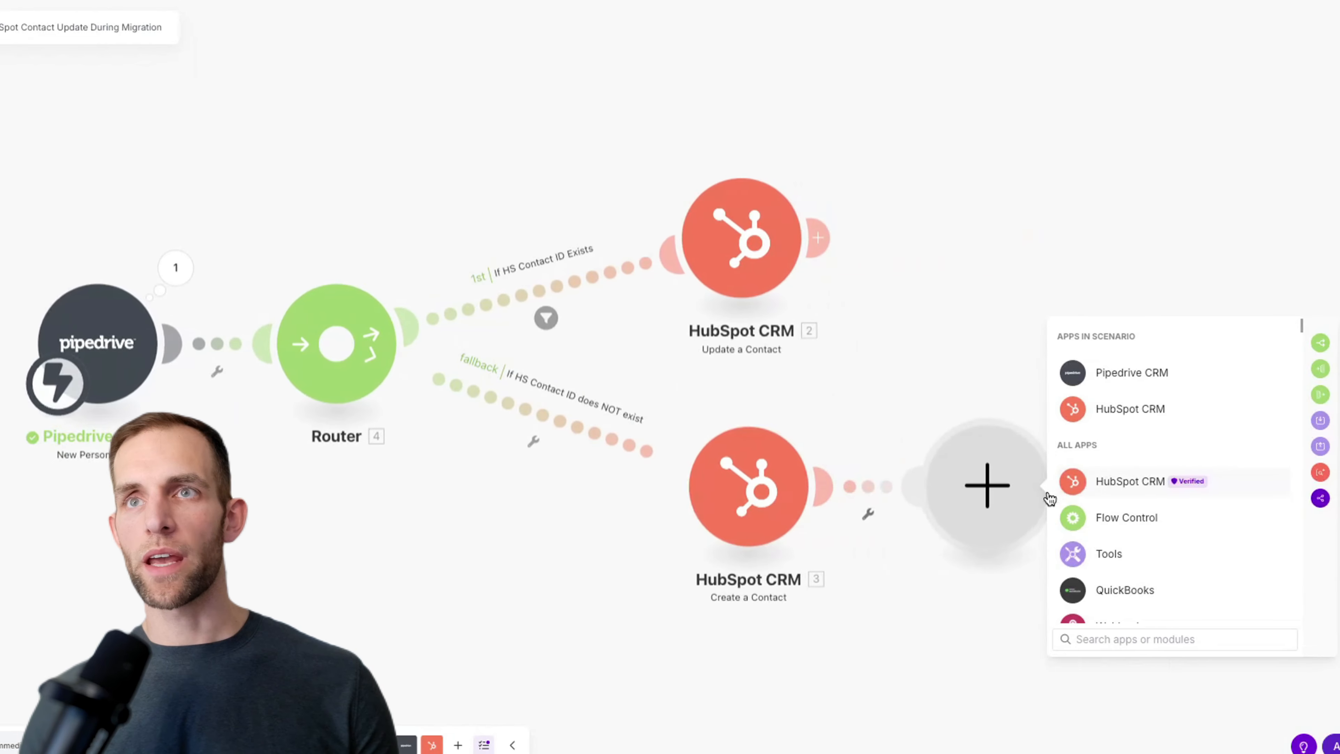
{"action": "left_click", "coordinate": [1124, 377]}
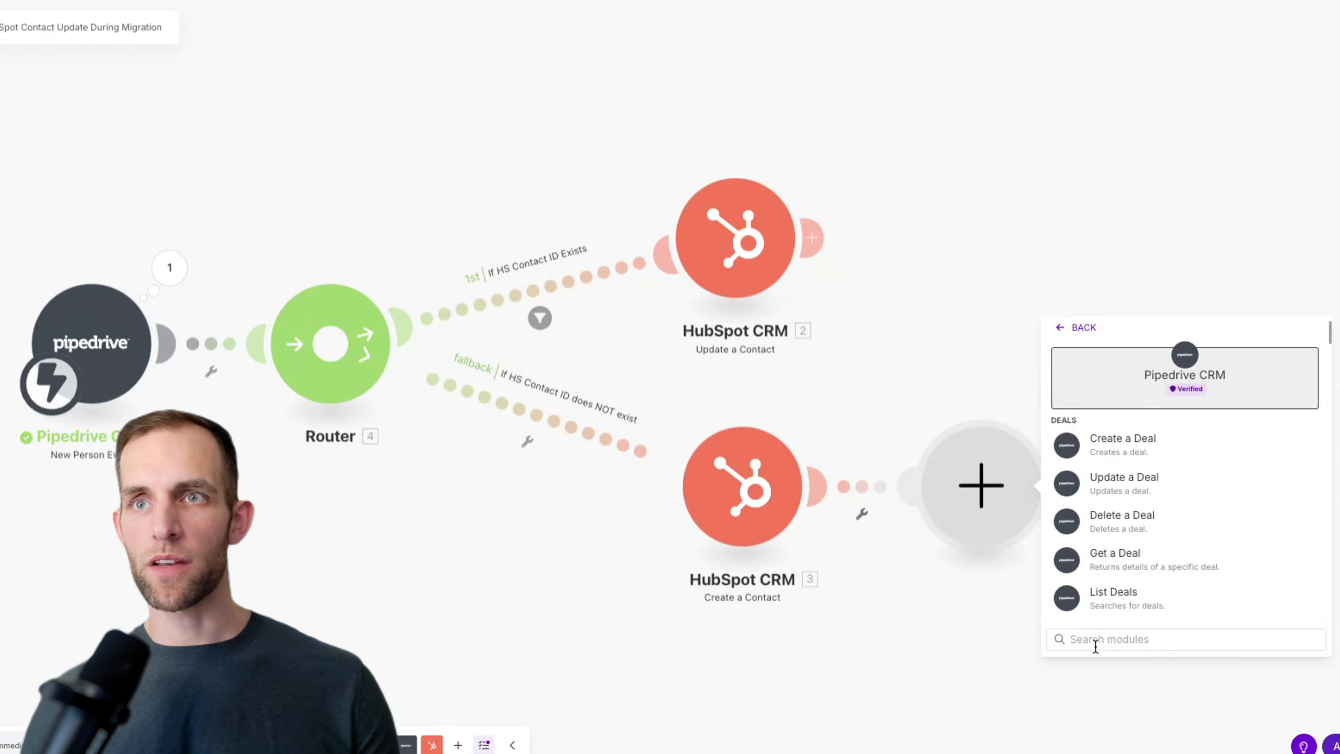
{"action": "type", "text": "upda"}
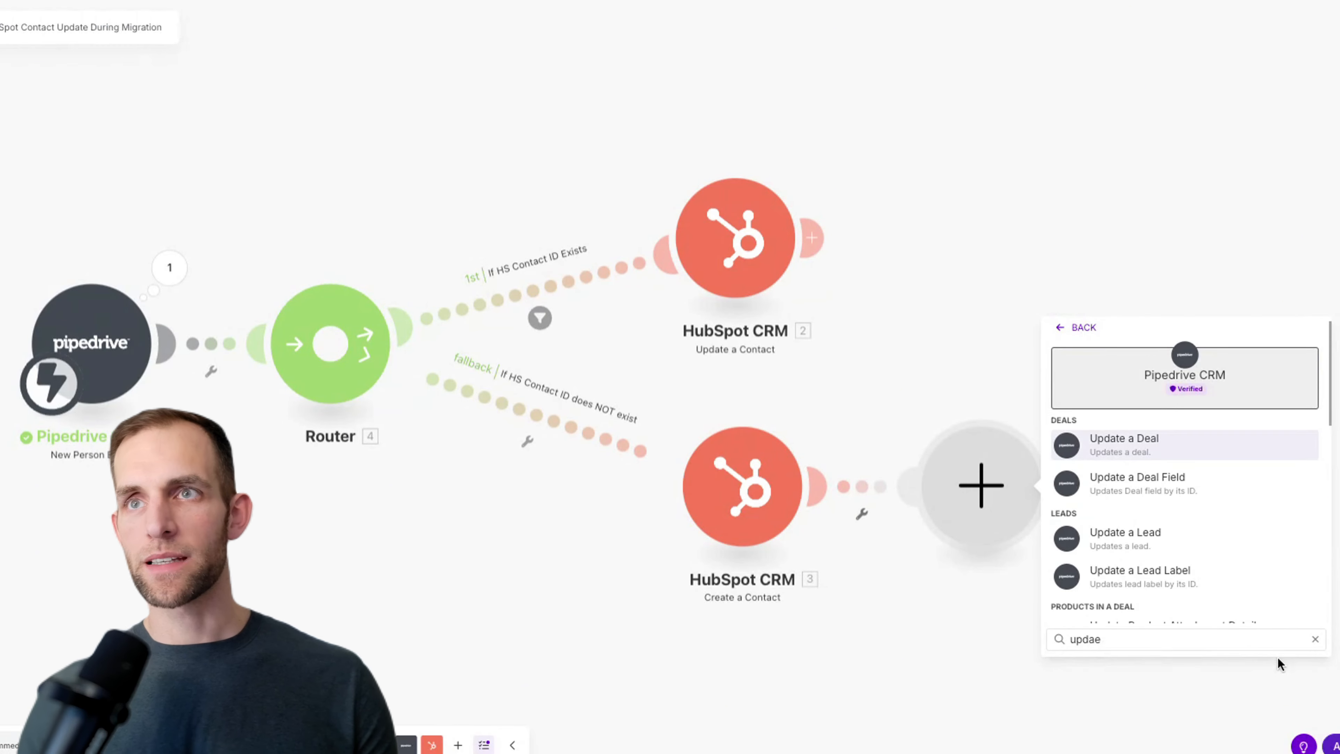
{"action": "type", "text": "te contac"}
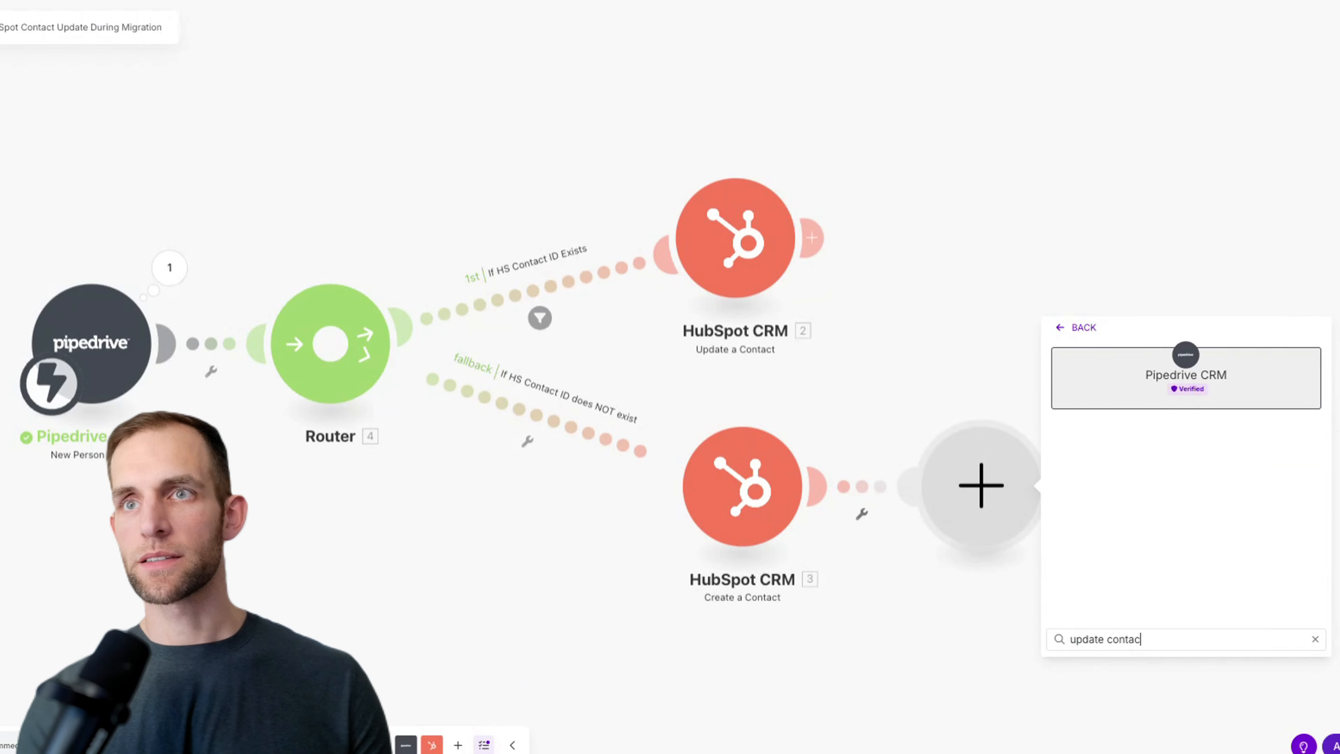
{"action": "key", "text": "ctrl+a"}
{"action": "key", "text": "BackSpace"}
{"action": "type", "text": "u"}
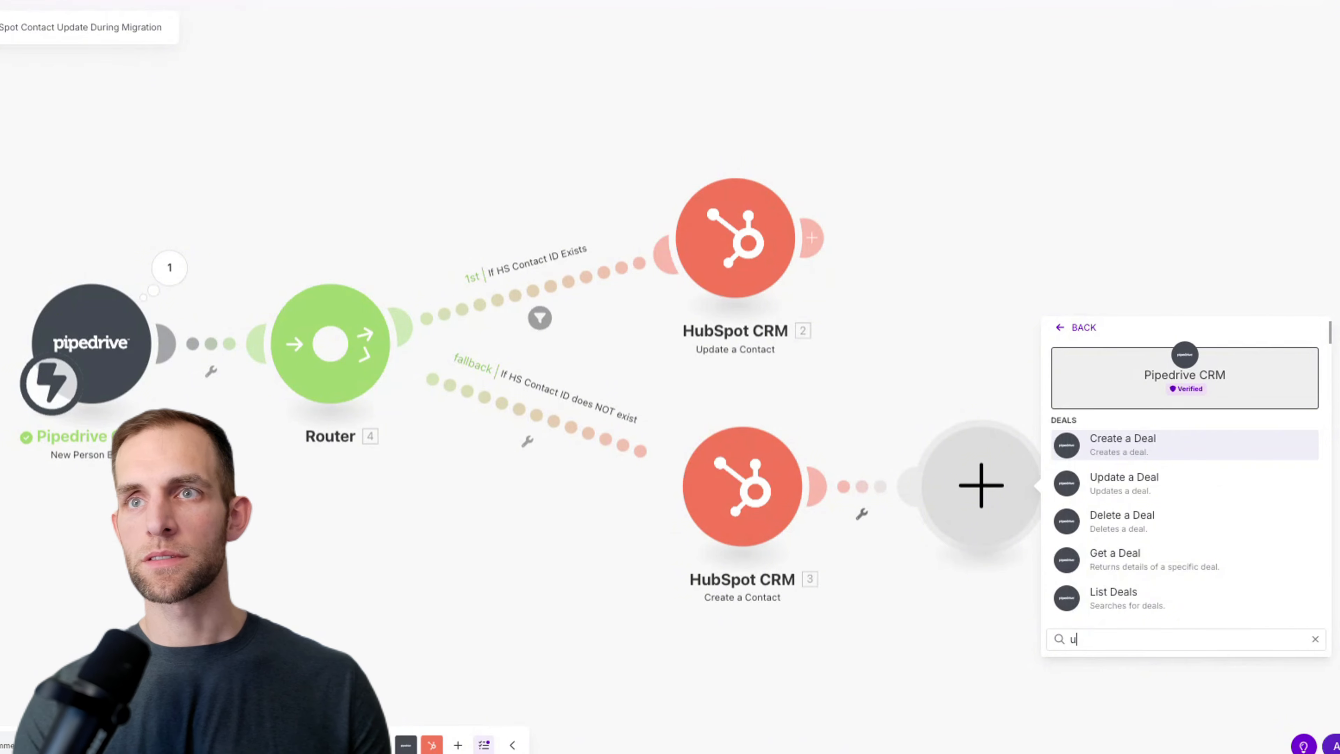
{"action": "type", "text": "pdatecontact"}
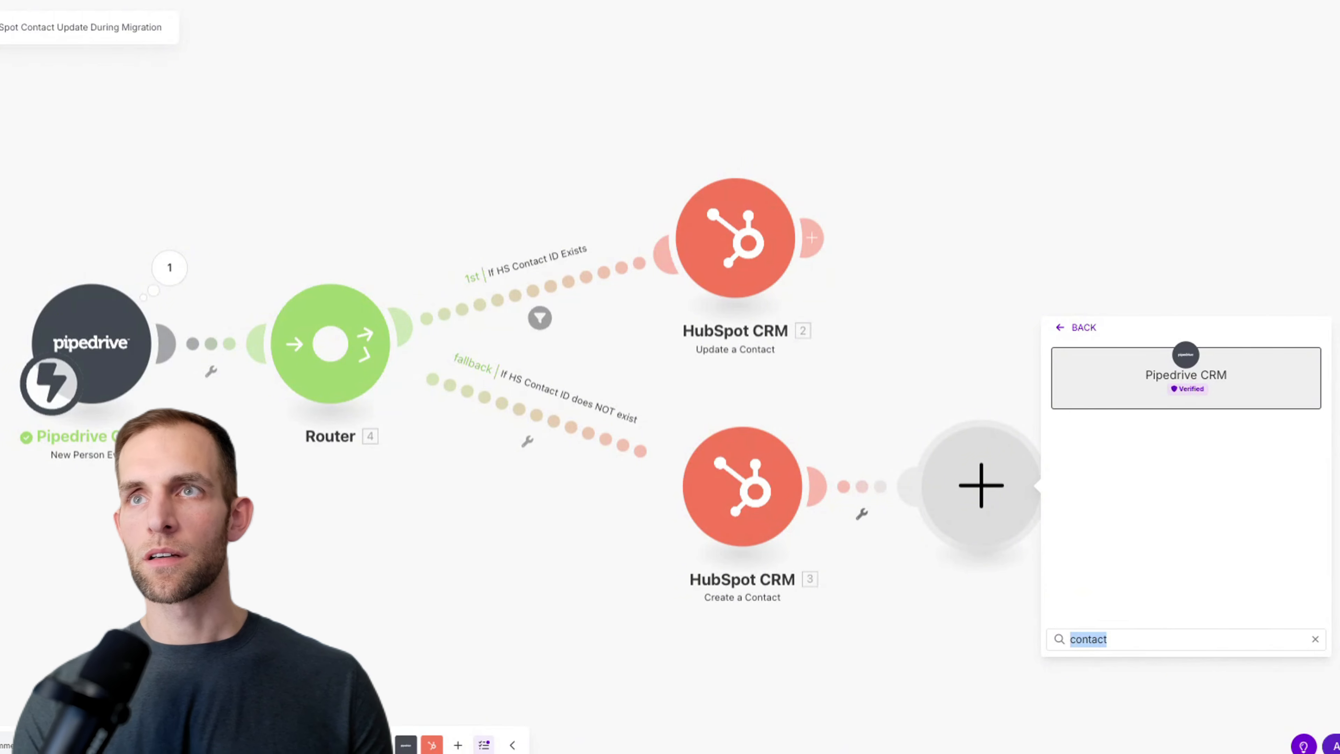
{"action": "key", "text": "BackSpace"}
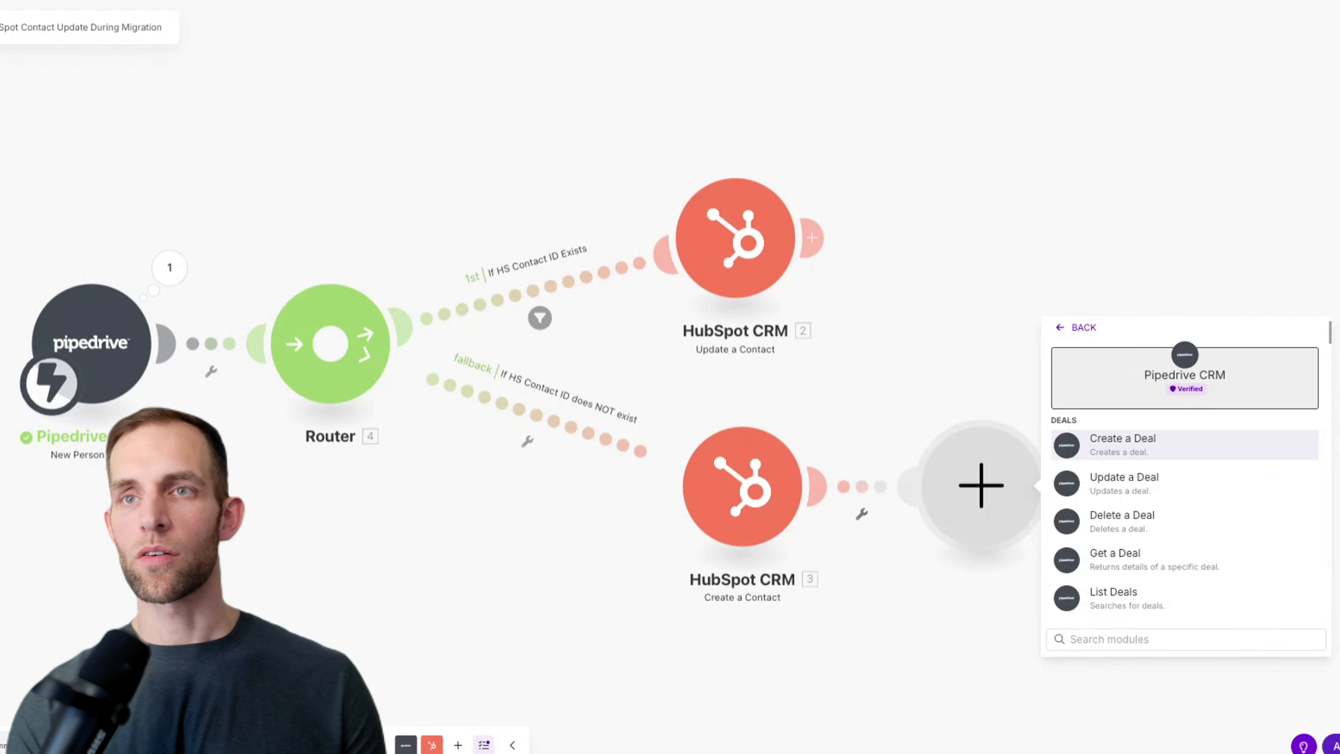
{"action": "type", "text": "update"}
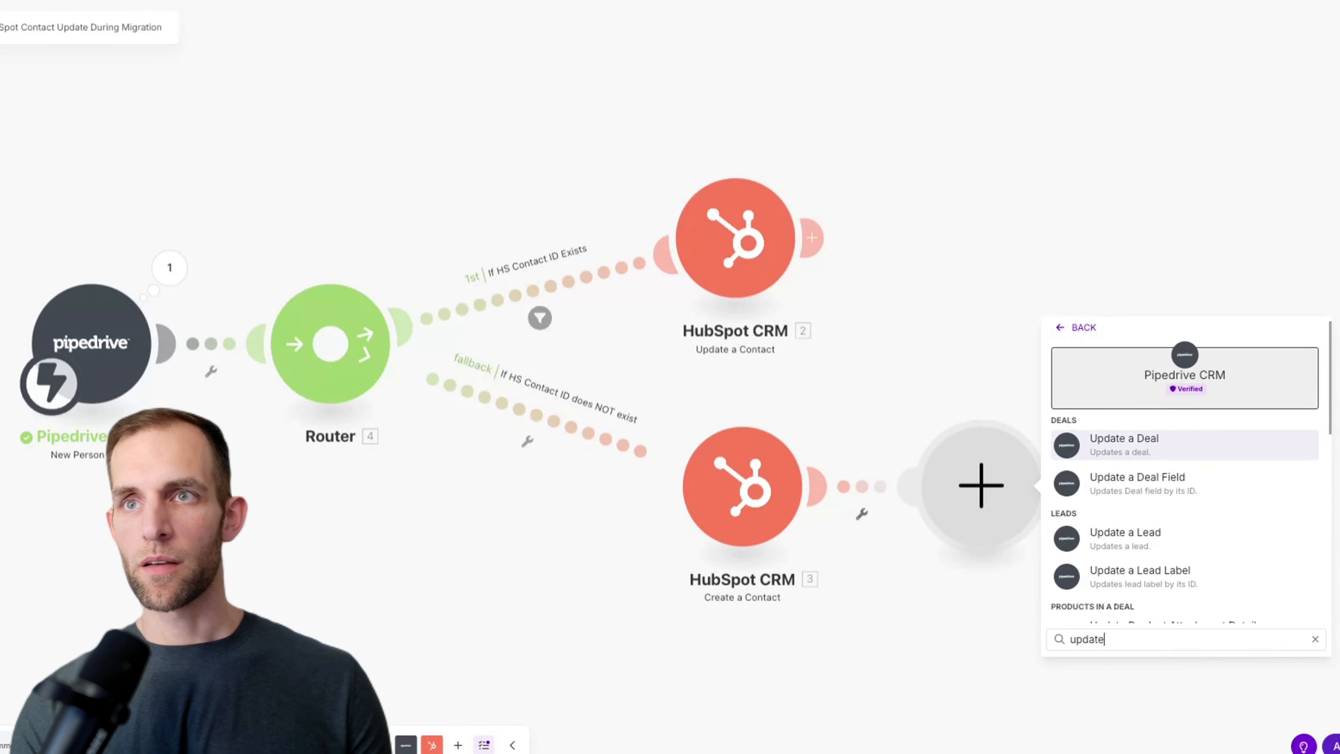
{"action": "type", "text": " per"}
{"action": "key", "text": "BackSpace"}
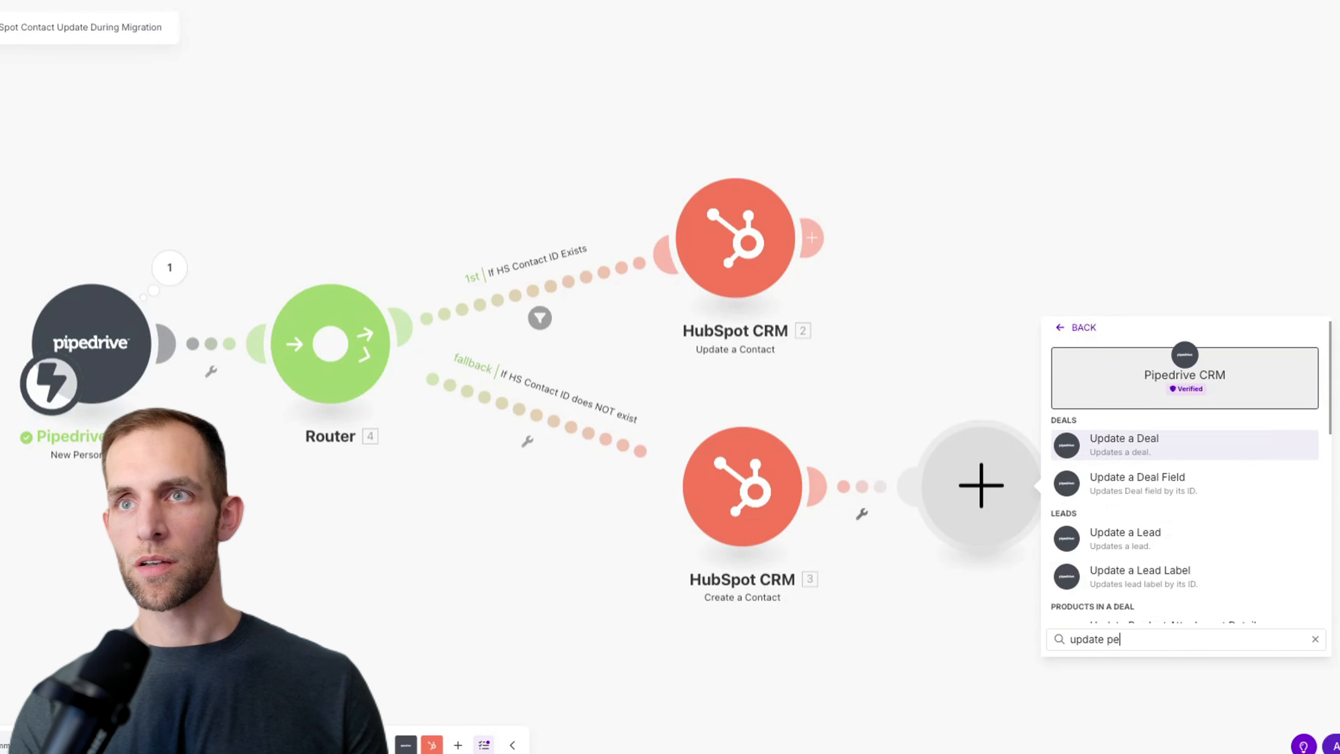
{"action": "type", "text": "opl"}
{"action": "key", "text": "BackSpace"}
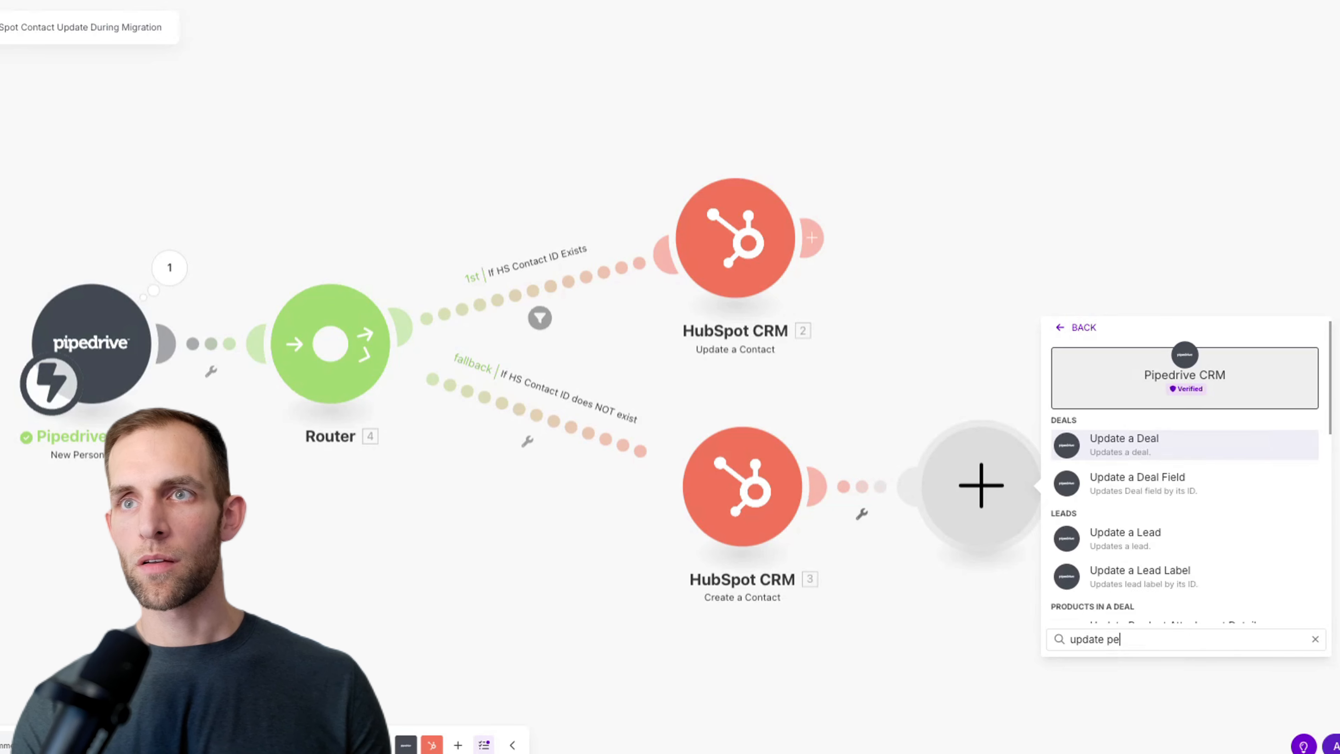
{"action": "type", "text": "rson"}
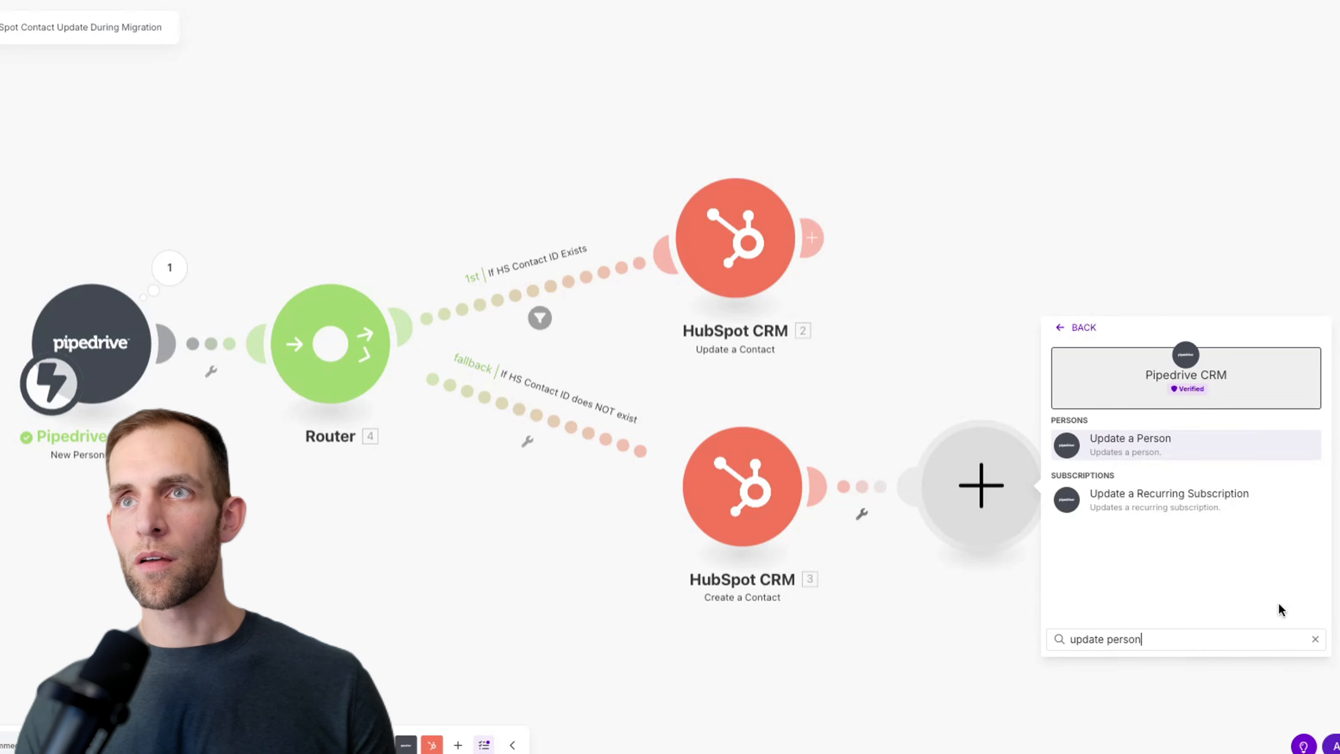
Step: Choose Update a Person and begin authorizing its Pipedrive account connection
{"action": "left_click", "coordinate": [1156, 445]}
{"action": "left_click", "coordinate": [1162, 489]}
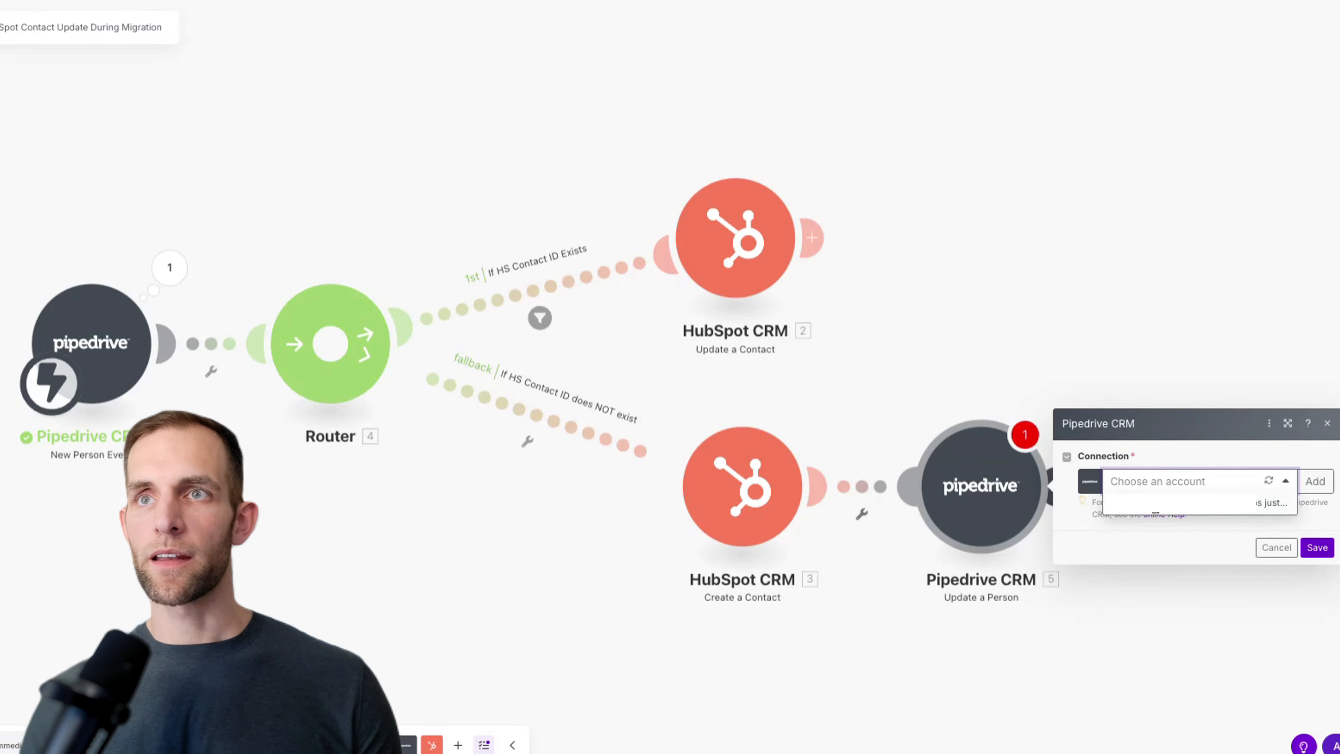
{"action": "left_click", "coordinate": [1079, 527]}
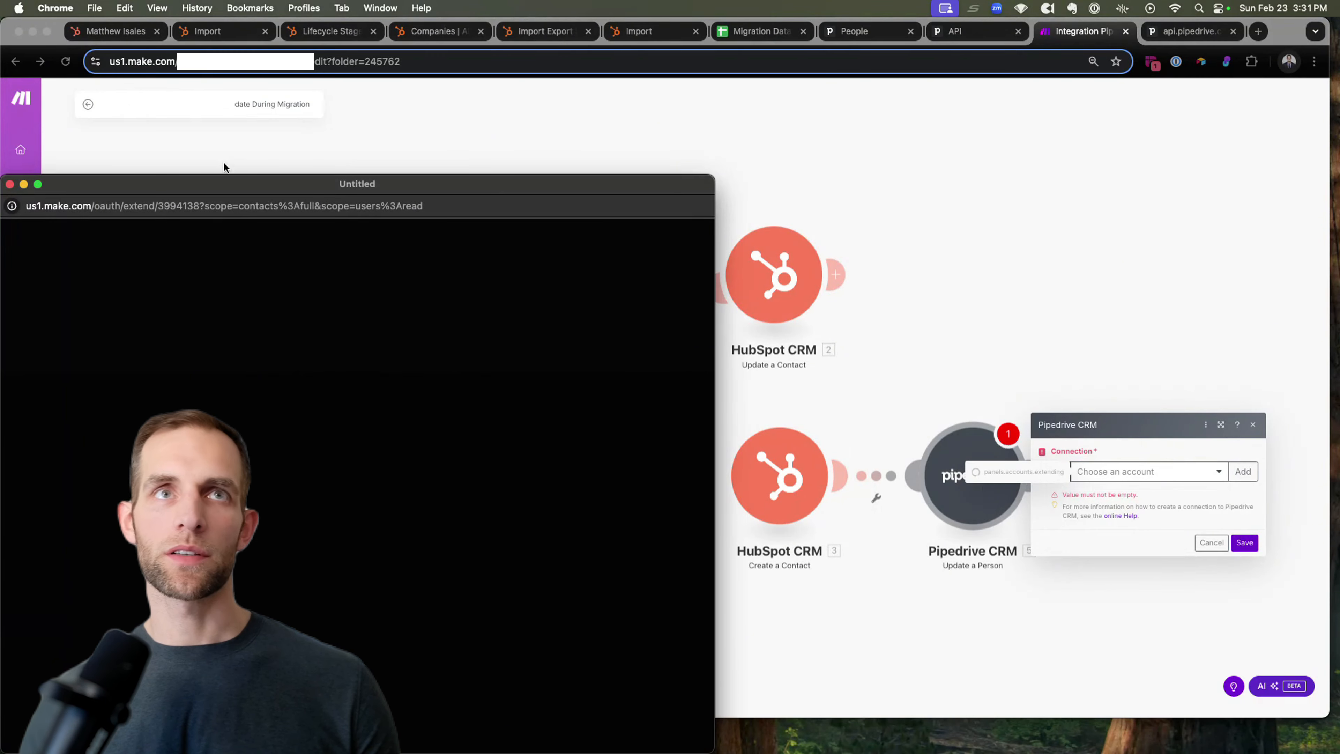
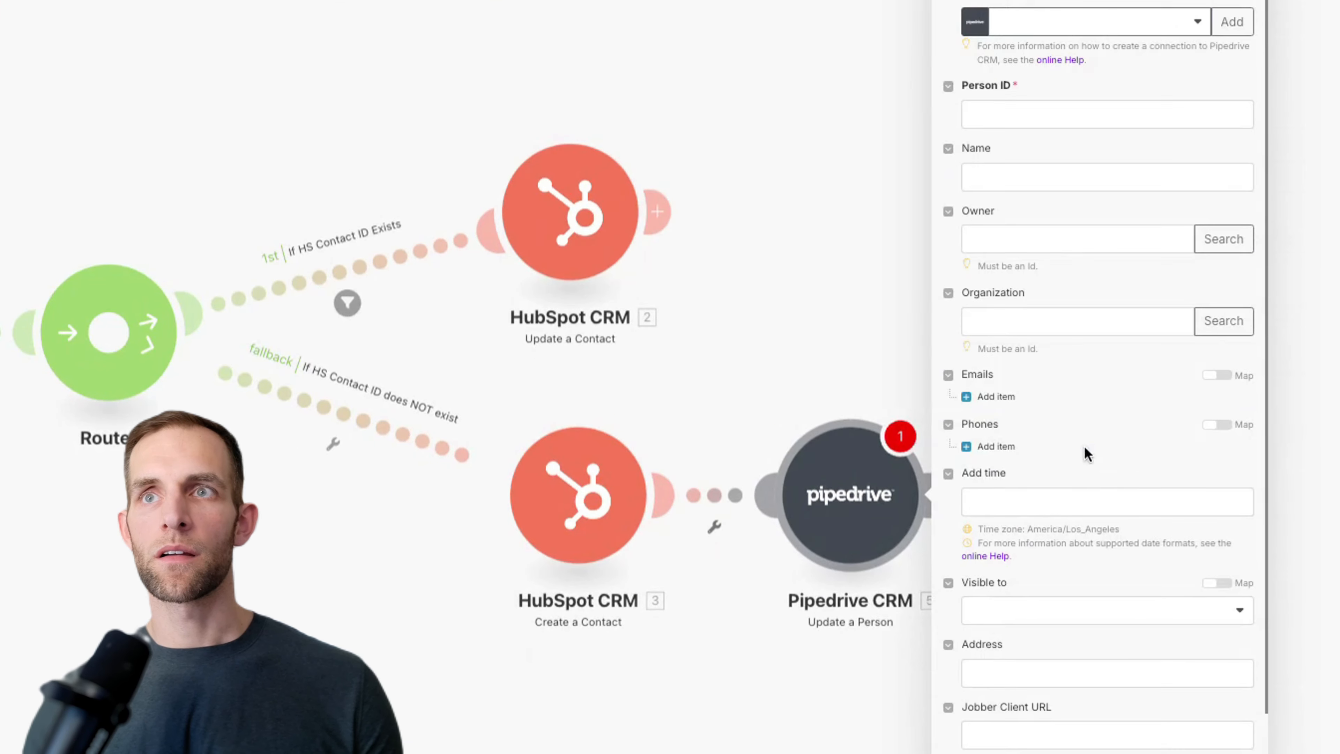
Step: Map the trigger's Person ID into Person ID and HubSpot module 3's contact ID into HS Contact ID, then save
{"action": "left_click", "coordinate": [990, 117]}
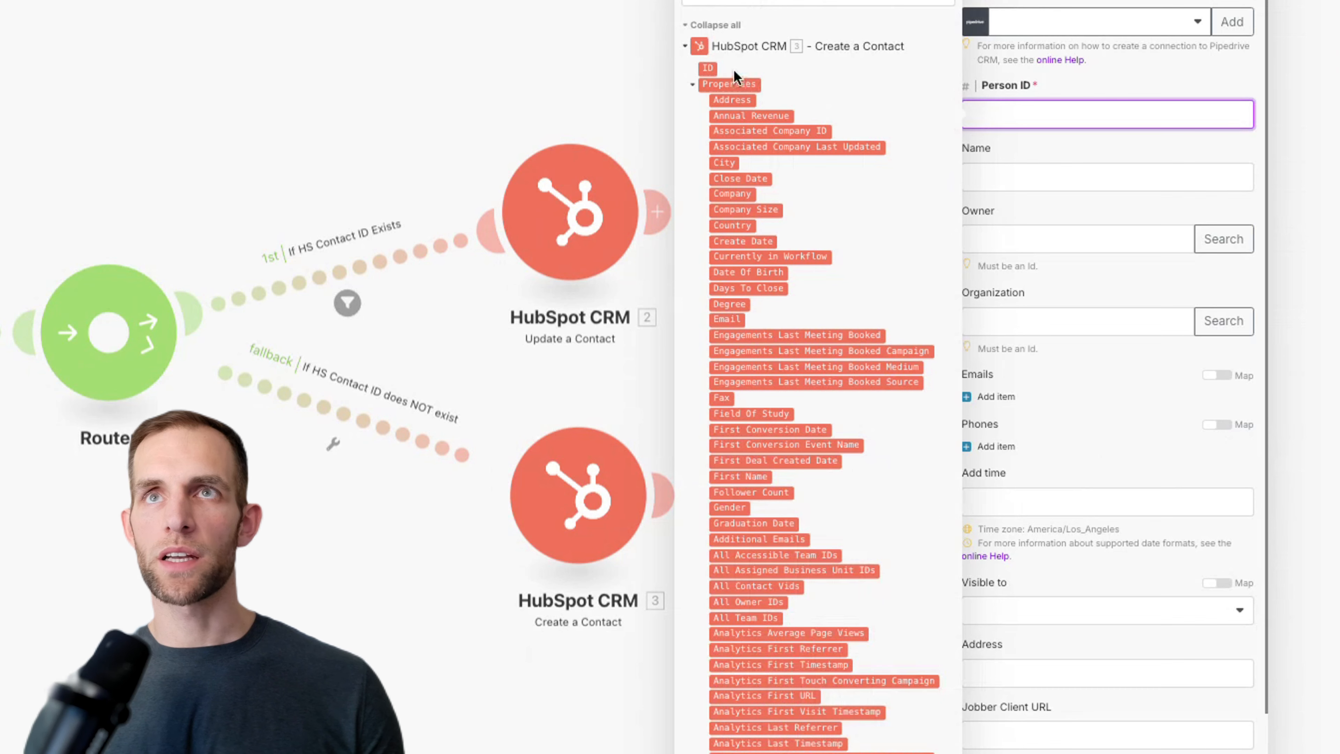
{"action": "left_click", "coordinate": [685, 46]}
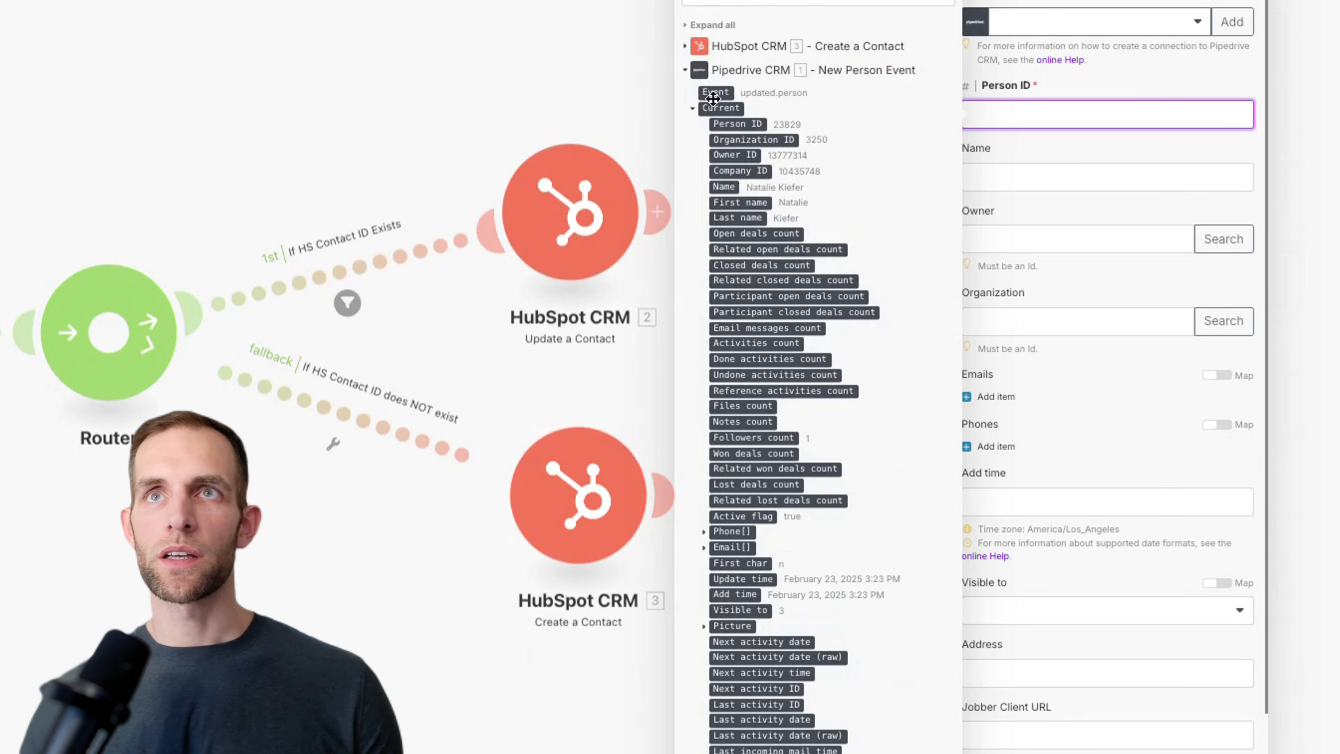
{"action": "left_click_drag", "start_coordinate": [745, 125], "coordinate": [1071, 110]}
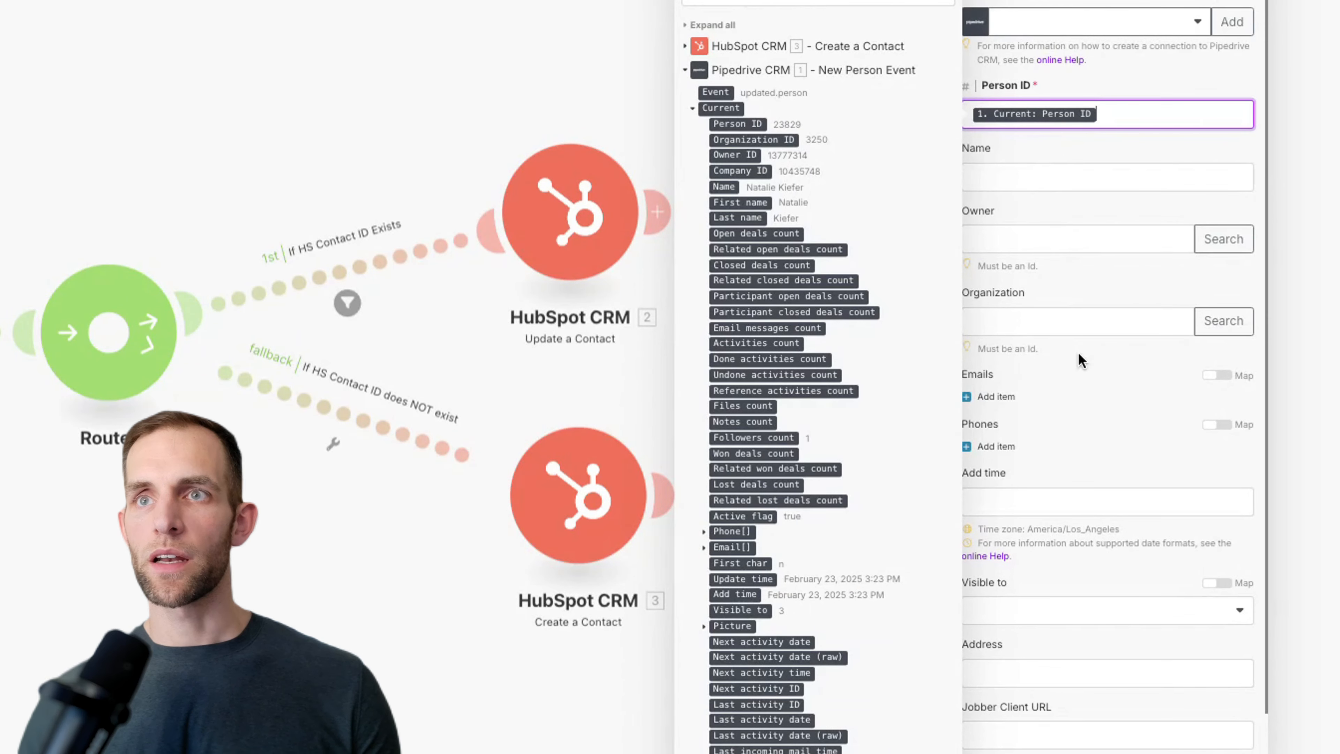
{"action": "scroll", "coordinate": [1078, 352], "scroll_direction": "down", "scroll_amount": 2}
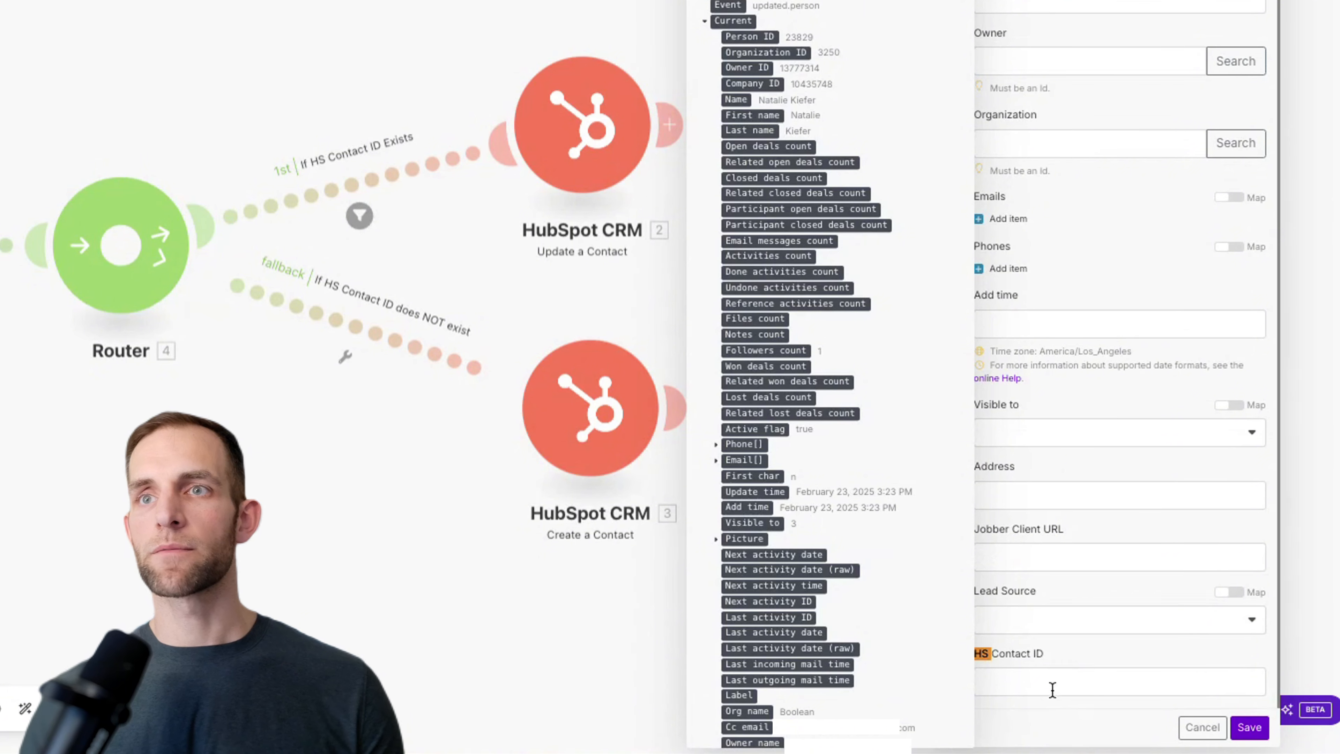
{"action": "scroll", "coordinate": [791, 147], "scroll_direction": "up", "scroll_amount": 20}
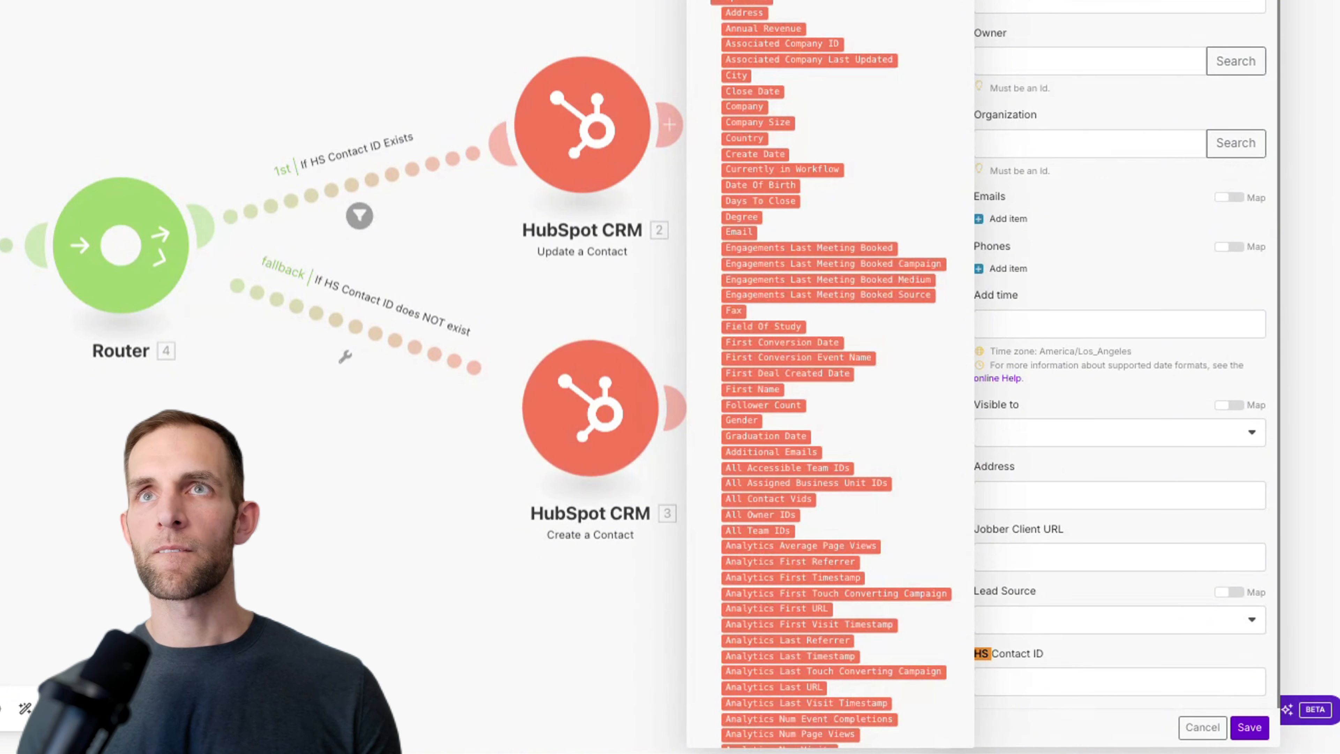
{"action": "left_click_drag", "start_coordinate": [748, 74], "coordinate": [1153, 671]}
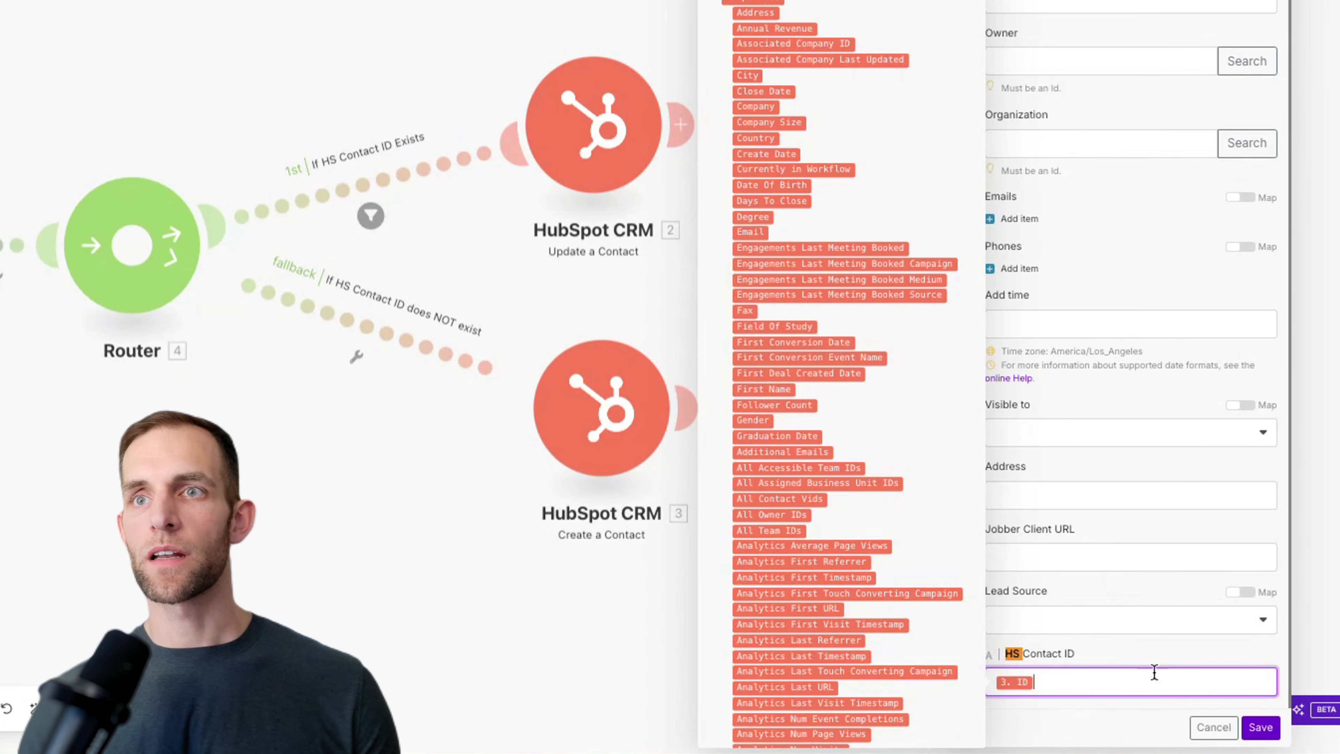
{"action": "left_click", "coordinate": [1260, 728]}
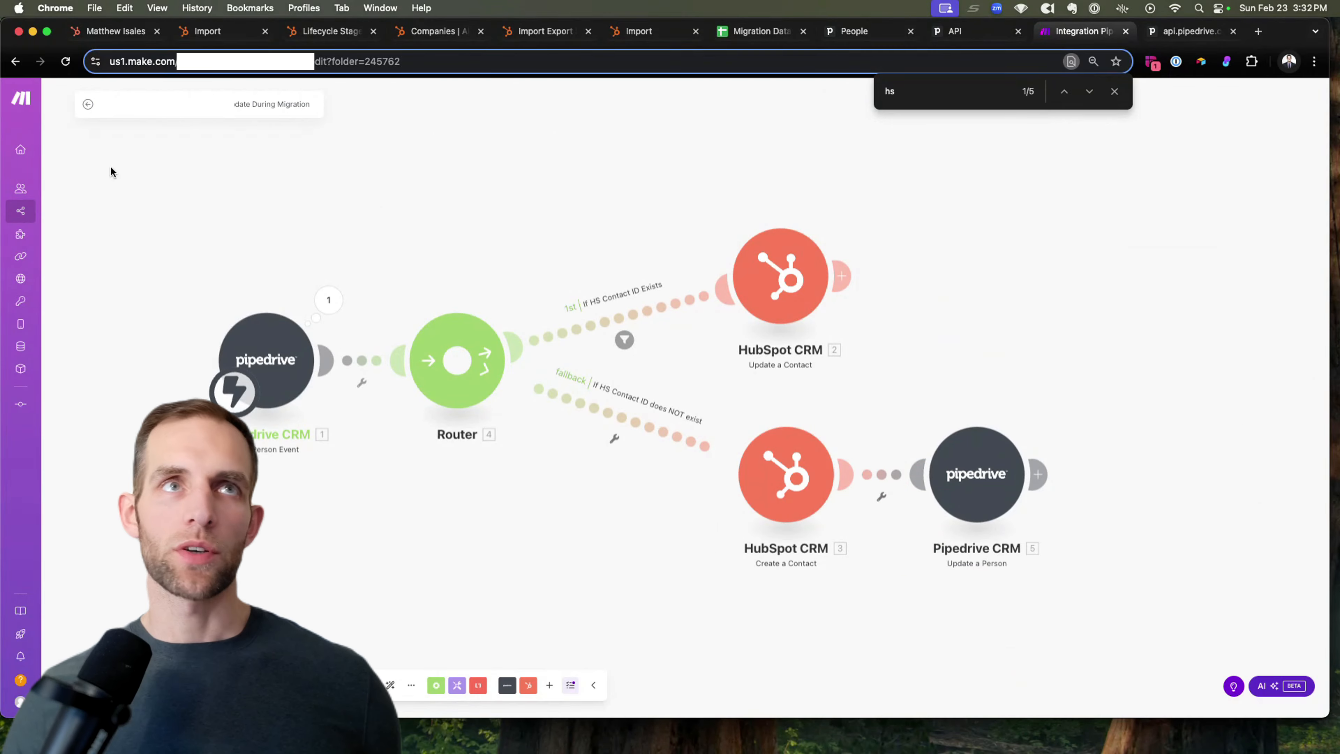
Step: Save the scenario changes, switch the scenario ON, and bring up the Pipedrive people list
{"action": "left_click", "coordinate": [88, 104]}
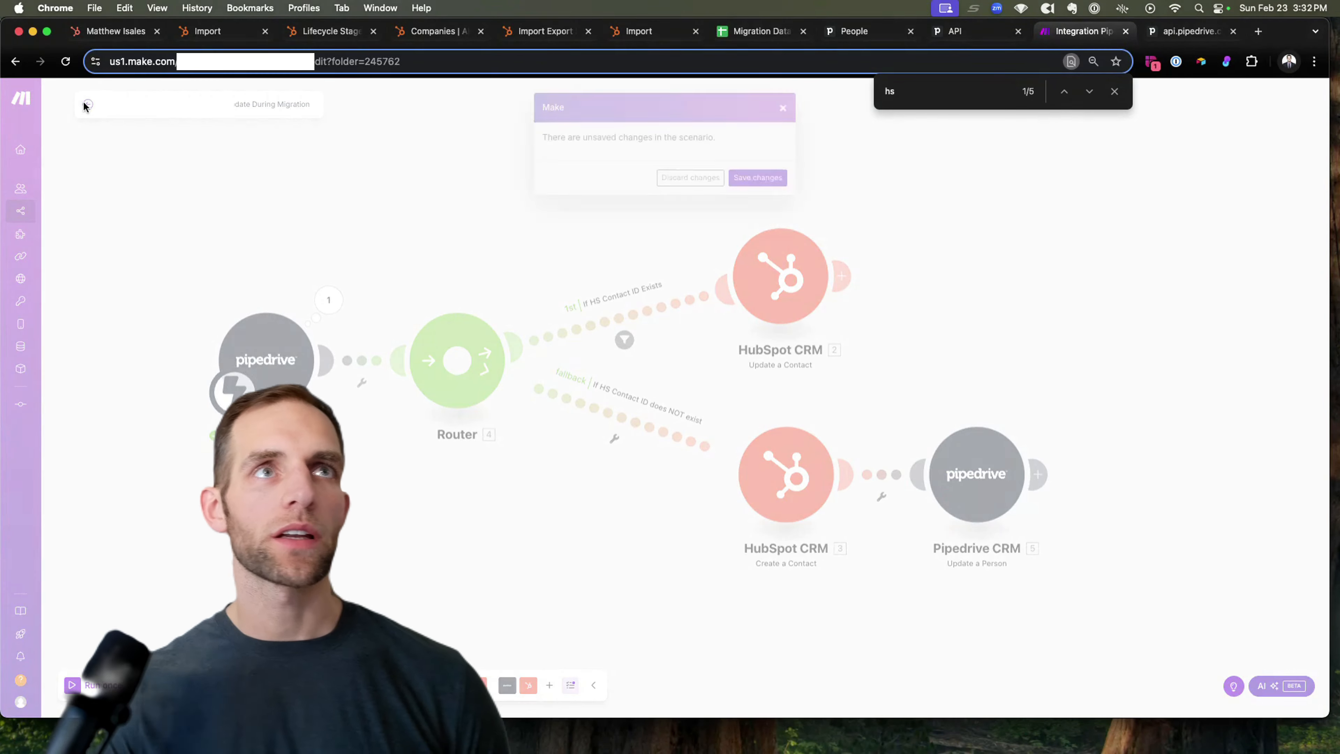
{"action": "left_click", "coordinate": [758, 177]}
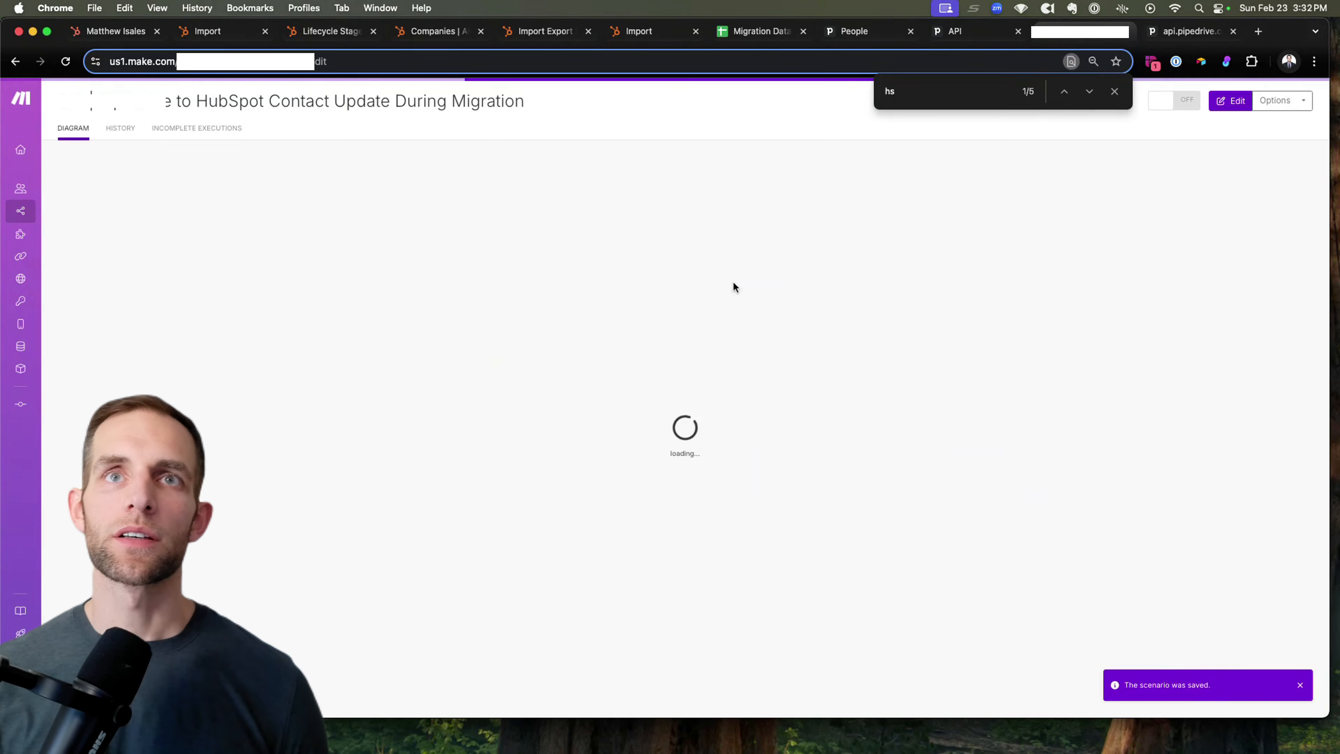
{"action": "left_click", "coordinate": [1197, 102]}
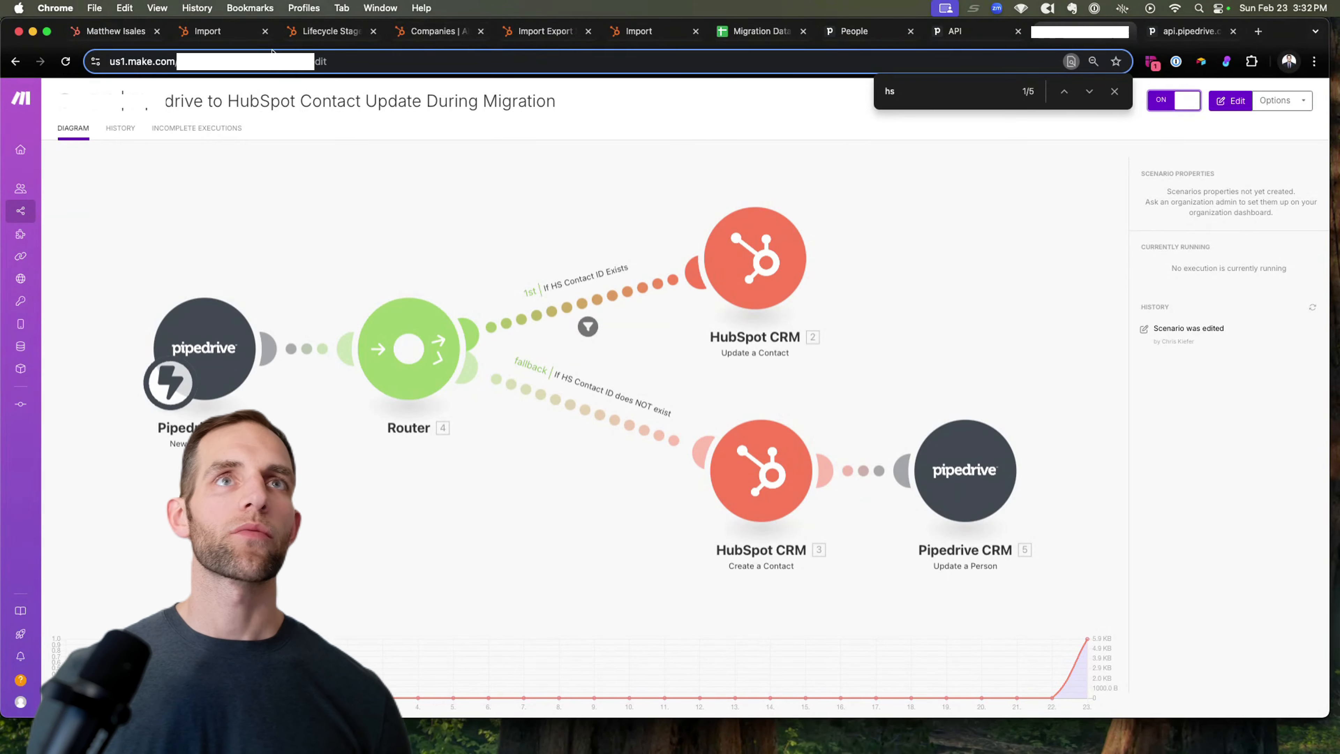
{"action": "left_click", "coordinate": [879, 38]}
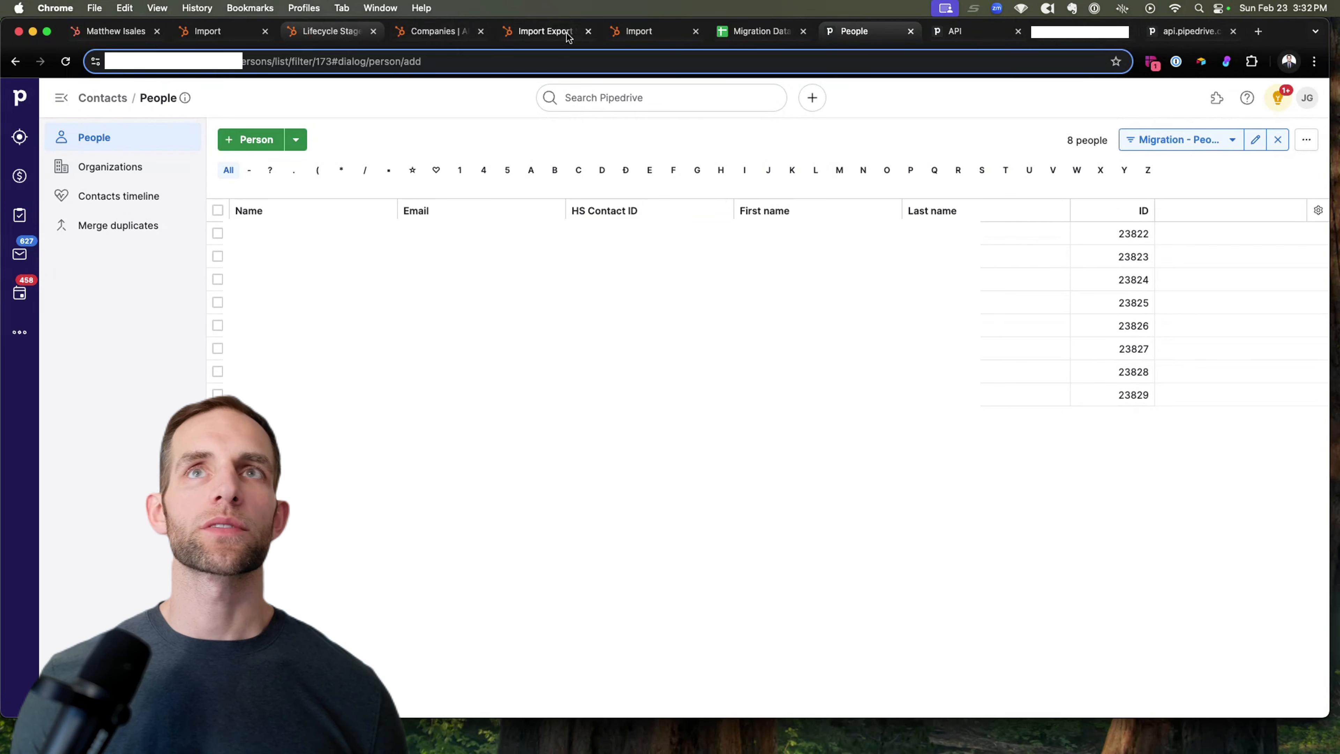
Step: Check the Make scenario's status, then search Pipedrive for the test person and open their record
{"action": "left_click", "coordinate": [1065, 39]}
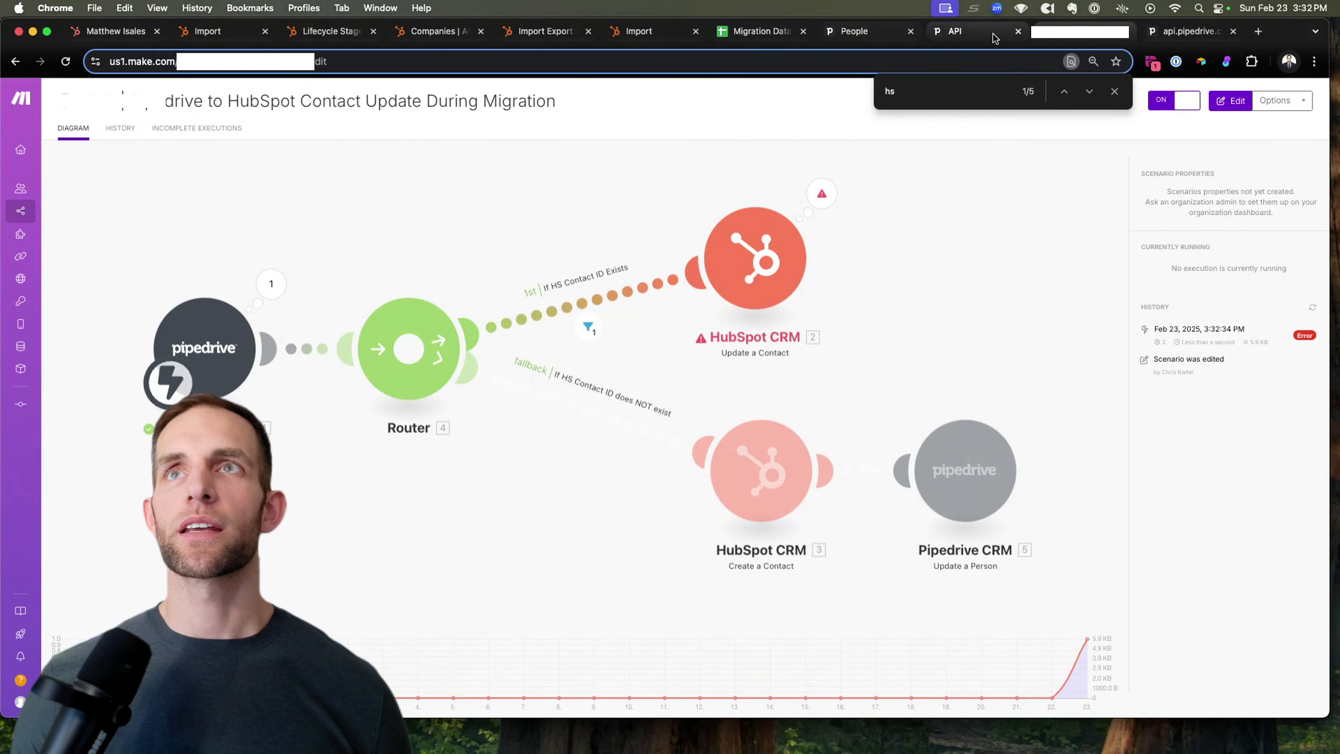
{"action": "left_click", "coordinate": [935, 35]}
{"action": "left_click", "coordinate": [860, 31]}
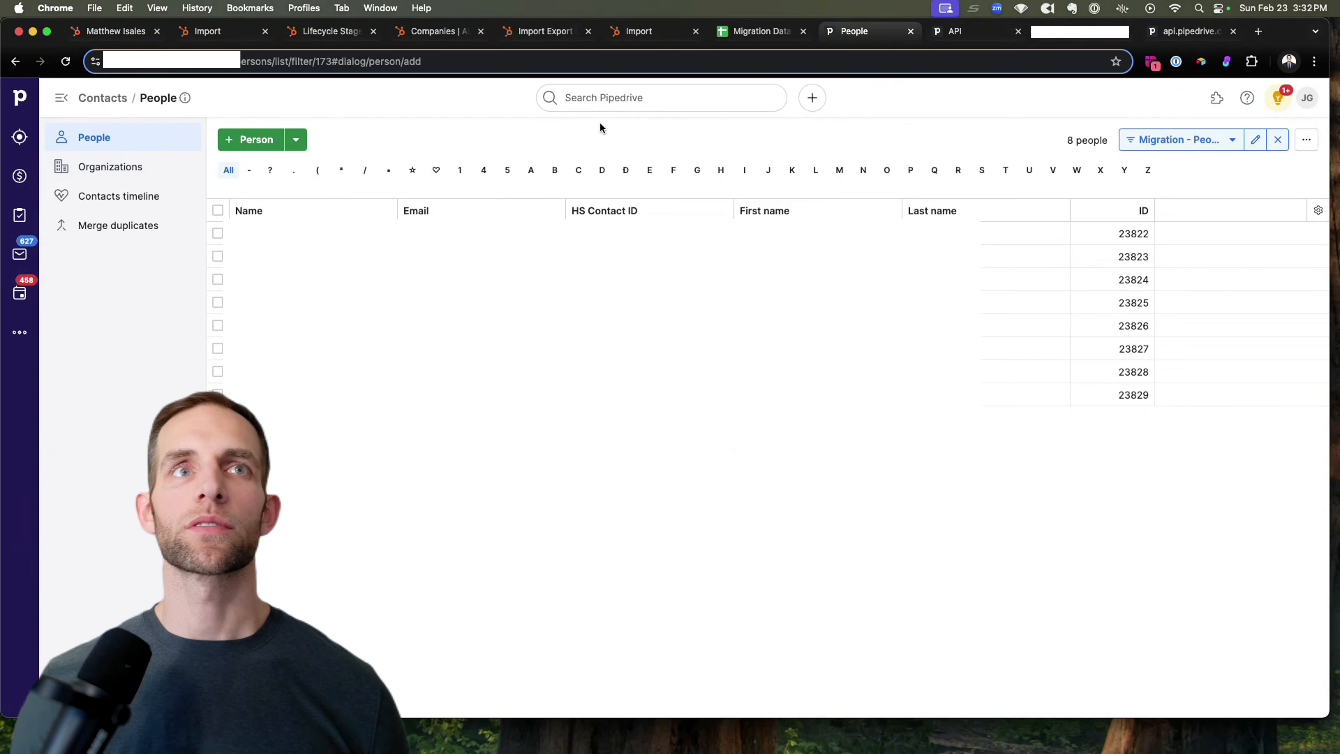
{"action": "left_click", "coordinate": [605, 98]}
{"action": "type", "text": "anser"}
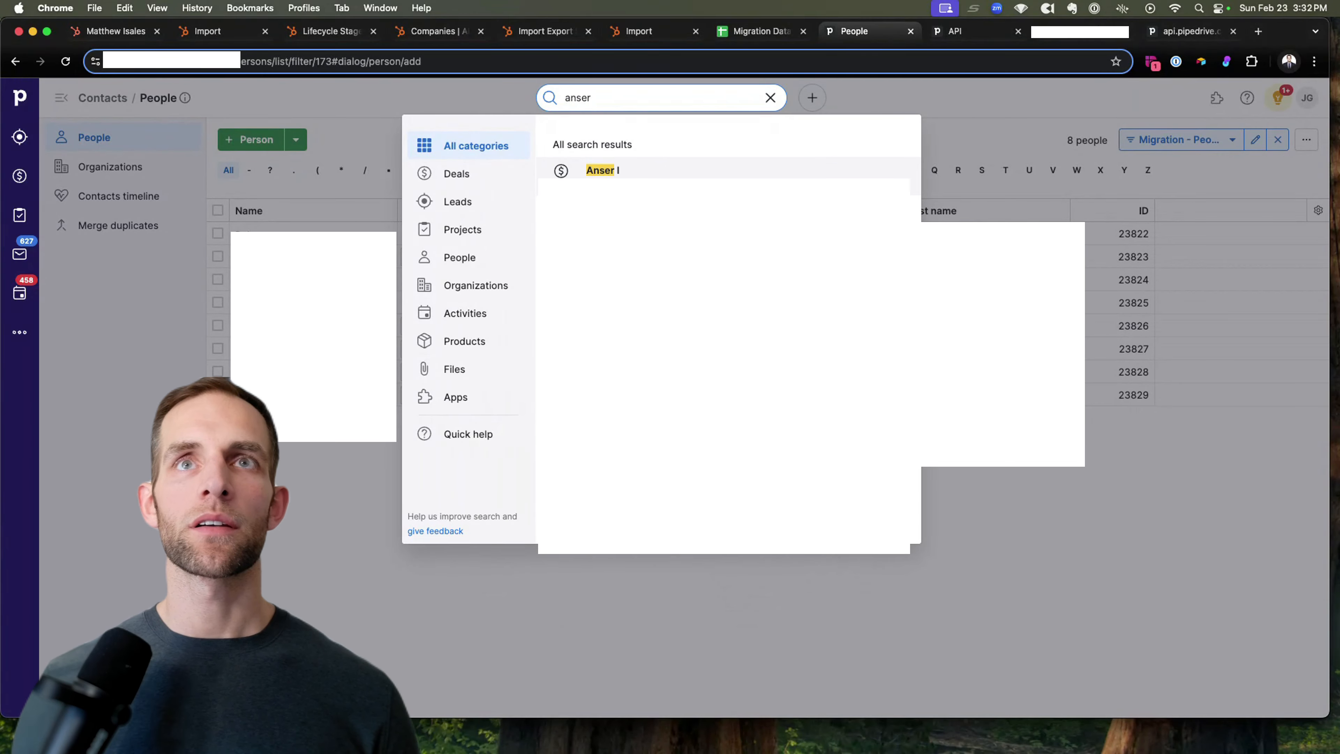
{"action": "left_click", "coordinate": [695, 207]}
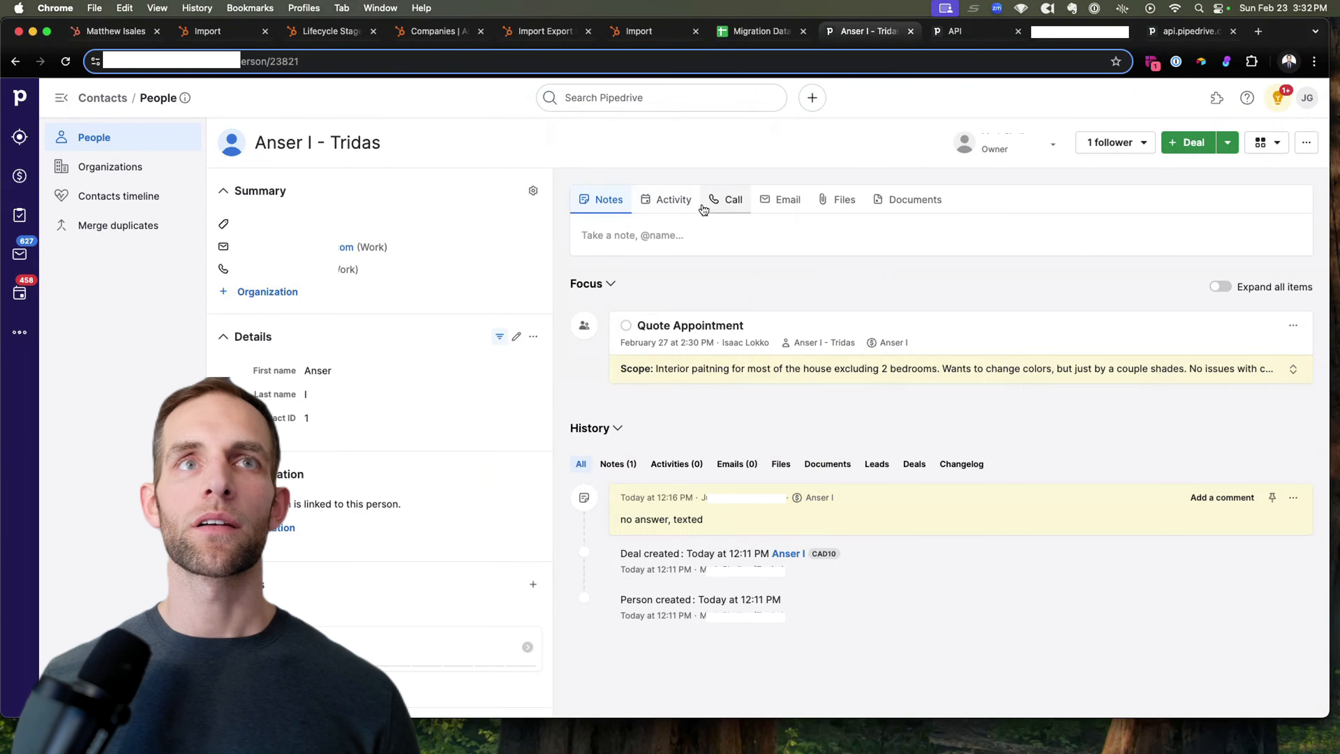
Step: Clear the person's HS Contact ID value, save it, and return to the Make scenario
{"action": "scroll", "coordinate": [290, 353], "scroll_direction": "down", "scroll_amount": 10}
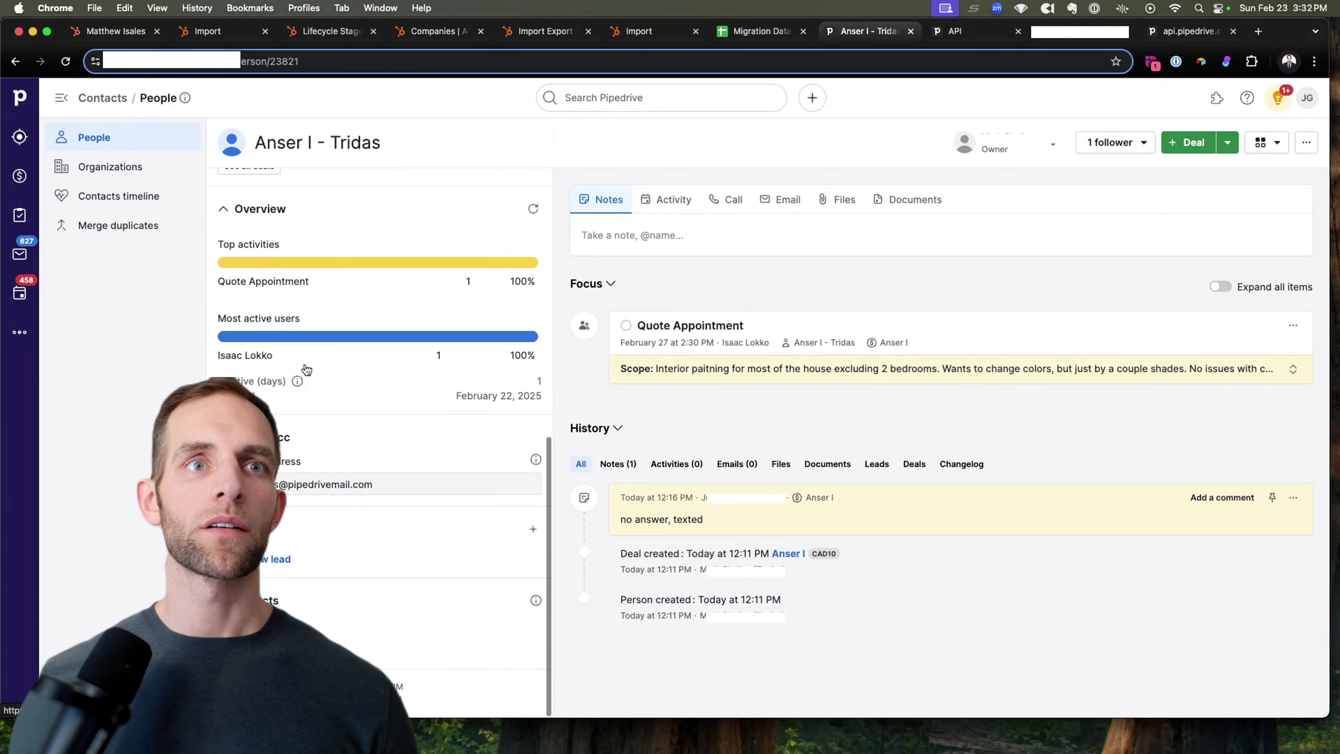
{"action": "scroll", "coordinate": [309, 363], "scroll_direction": "up", "scroll_amount": 10}
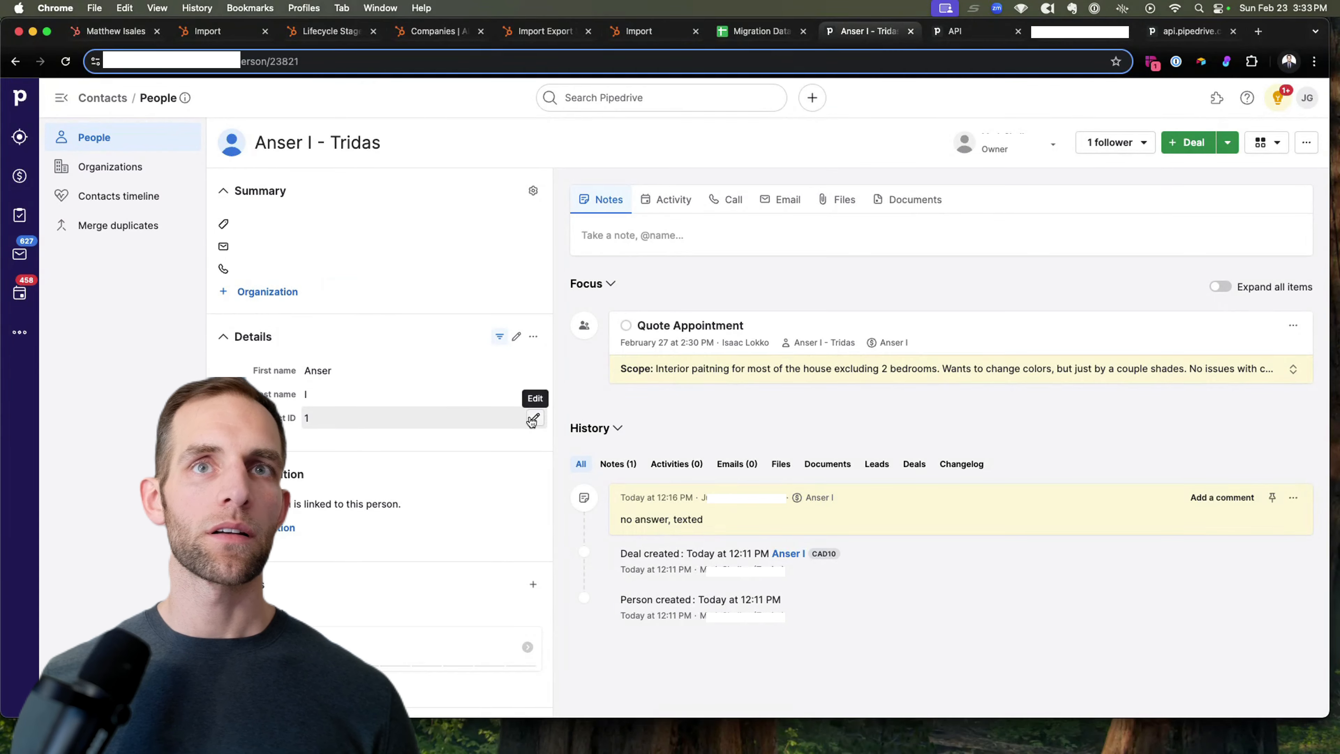
{"action": "left_click", "coordinate": [533, 419]}
{"action": "key", "text": "BackSpace"}
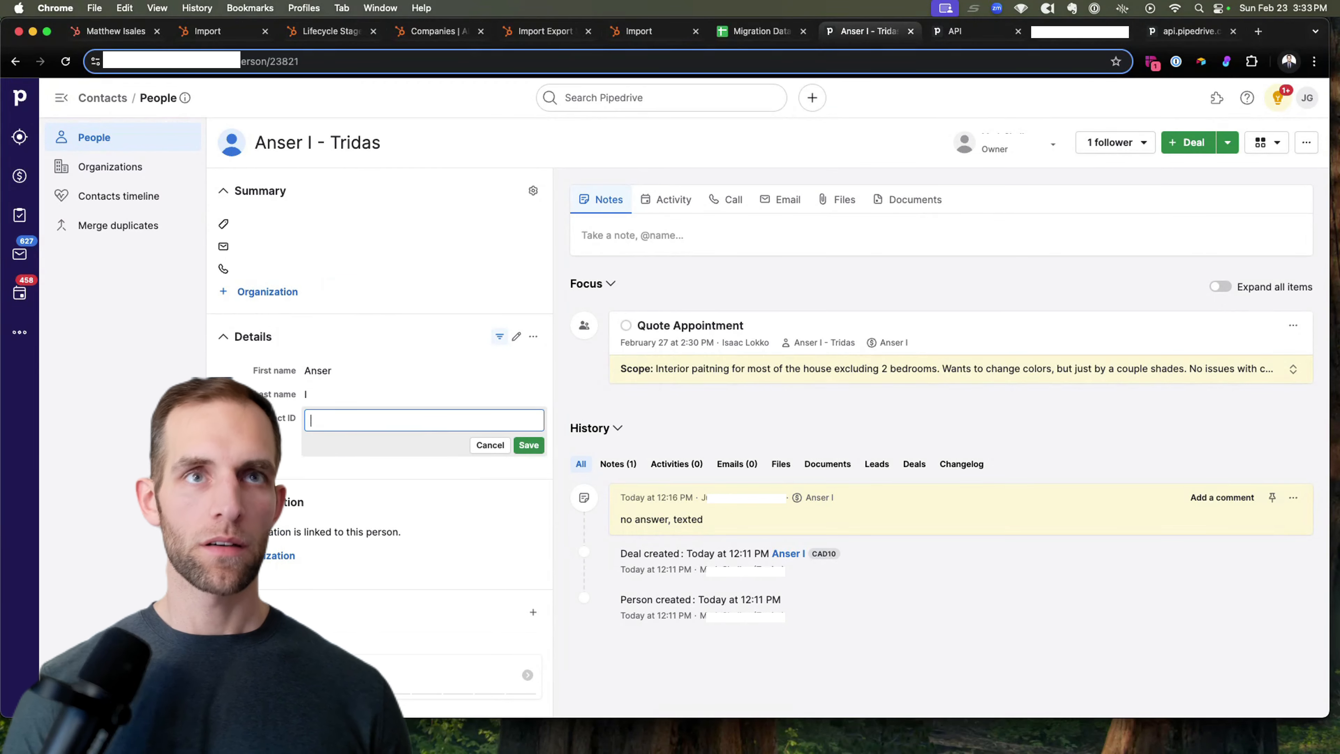
{"action": "left_click", "coordinate": [529, 445]}
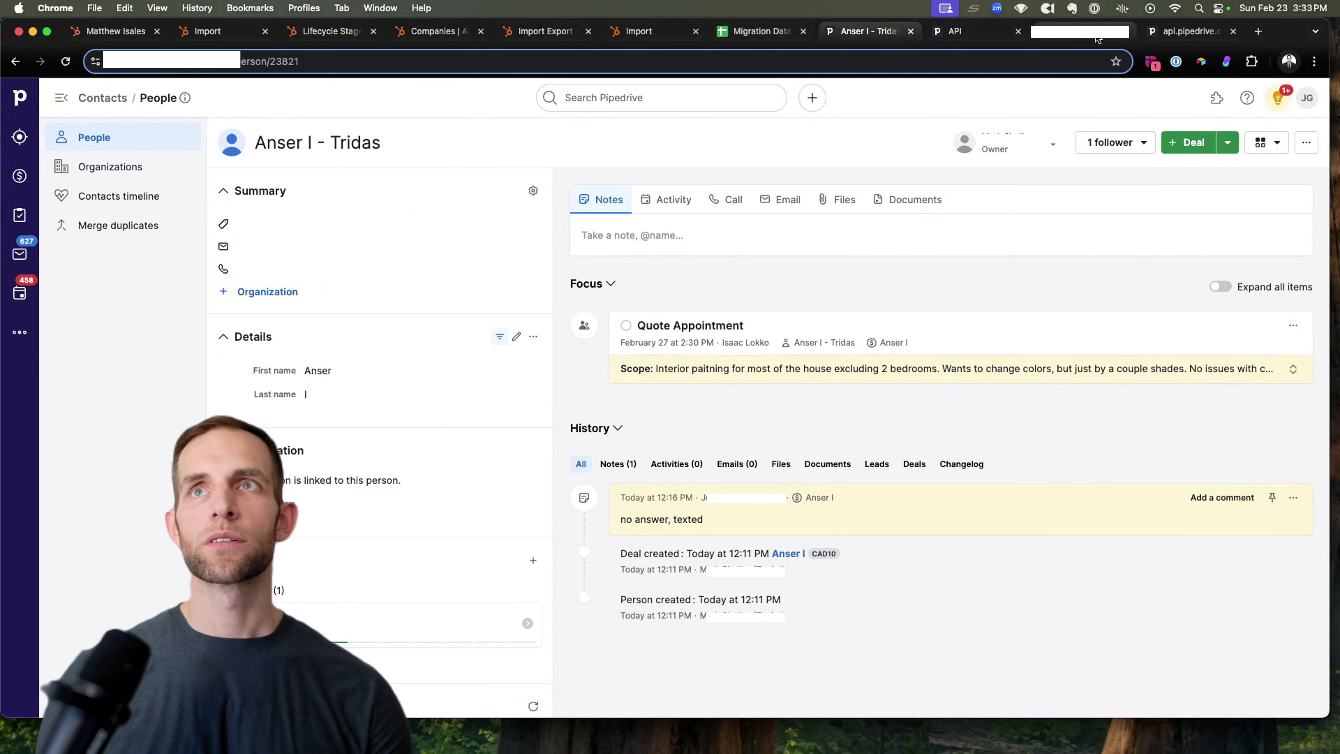
{"action": "left_click", "coordinate": [1079, 32]}
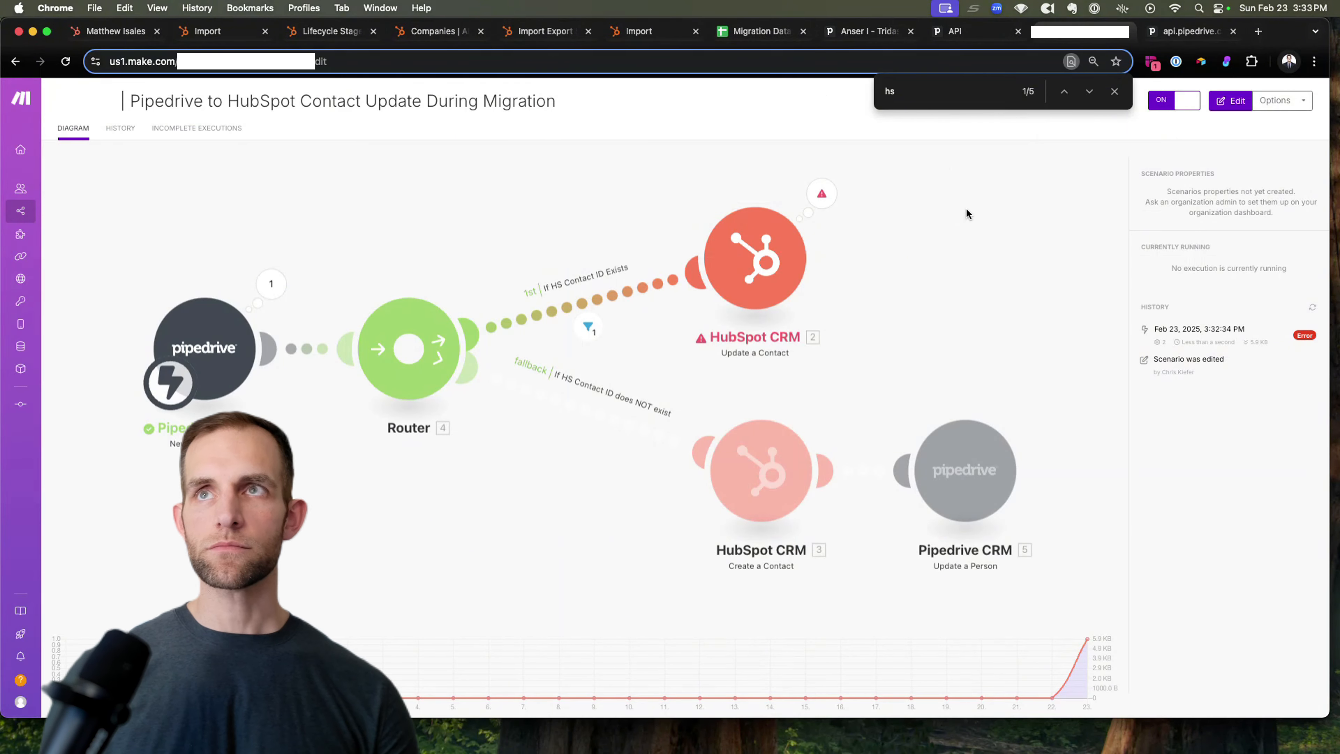
Step: In the 519 Migration folder, activate the contact update scenario, process its old queued data, and open it
{"action": "left_click", "coordinate": [21, 212]}
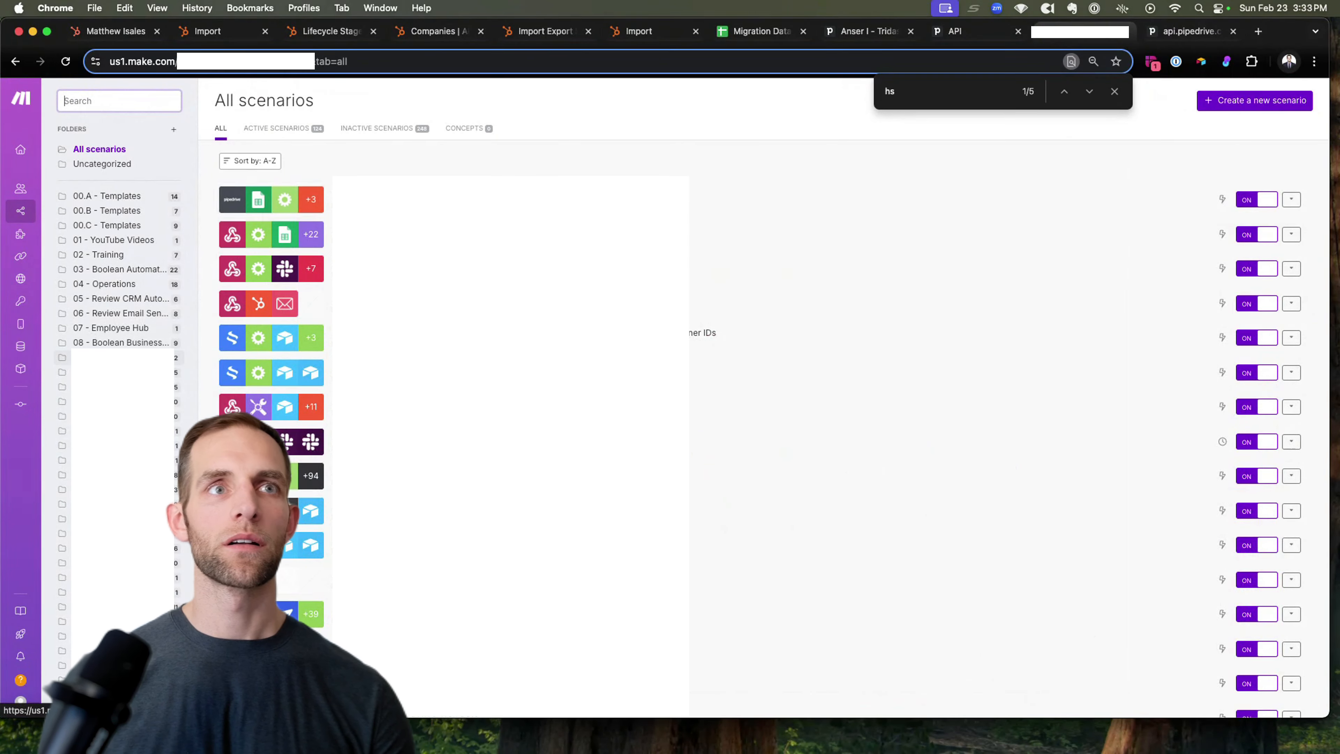
{"action": "left_click", "coordinate": [116, 357]}
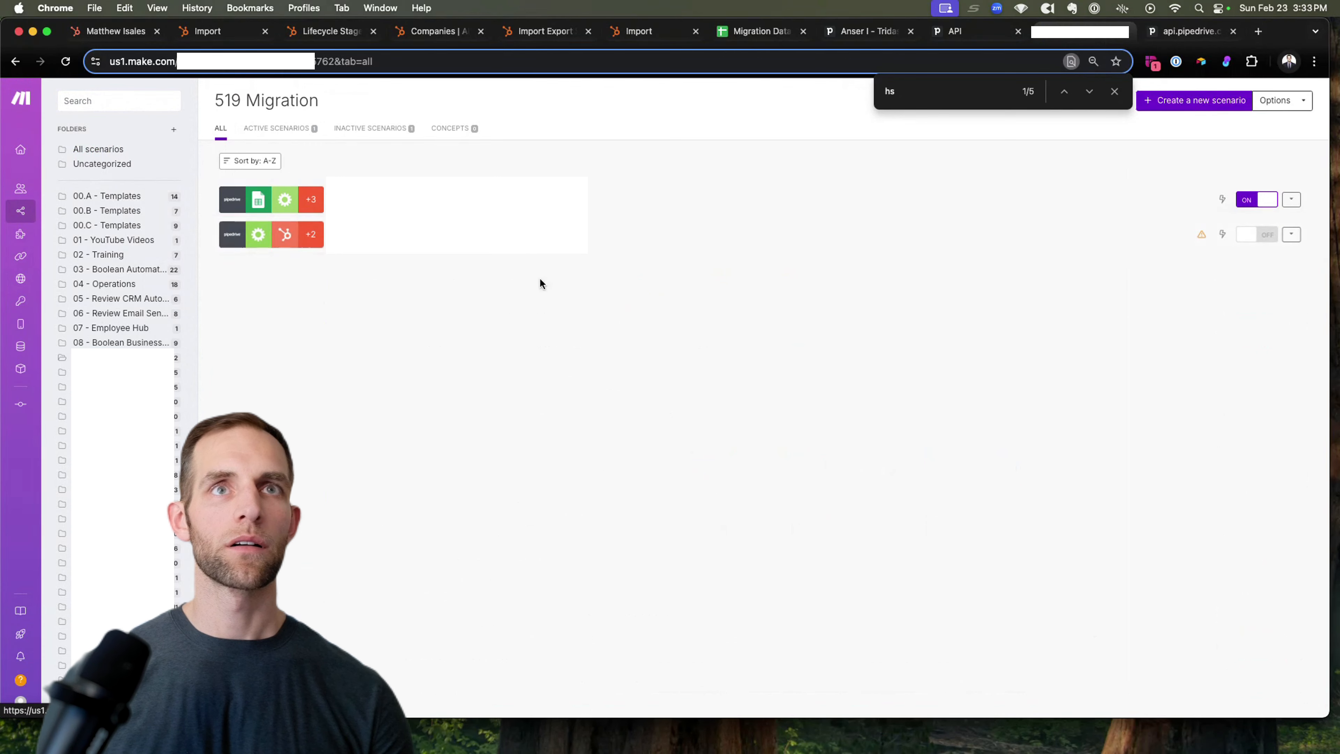
{"action": "left_click", "coordinate": [1258, 236]}
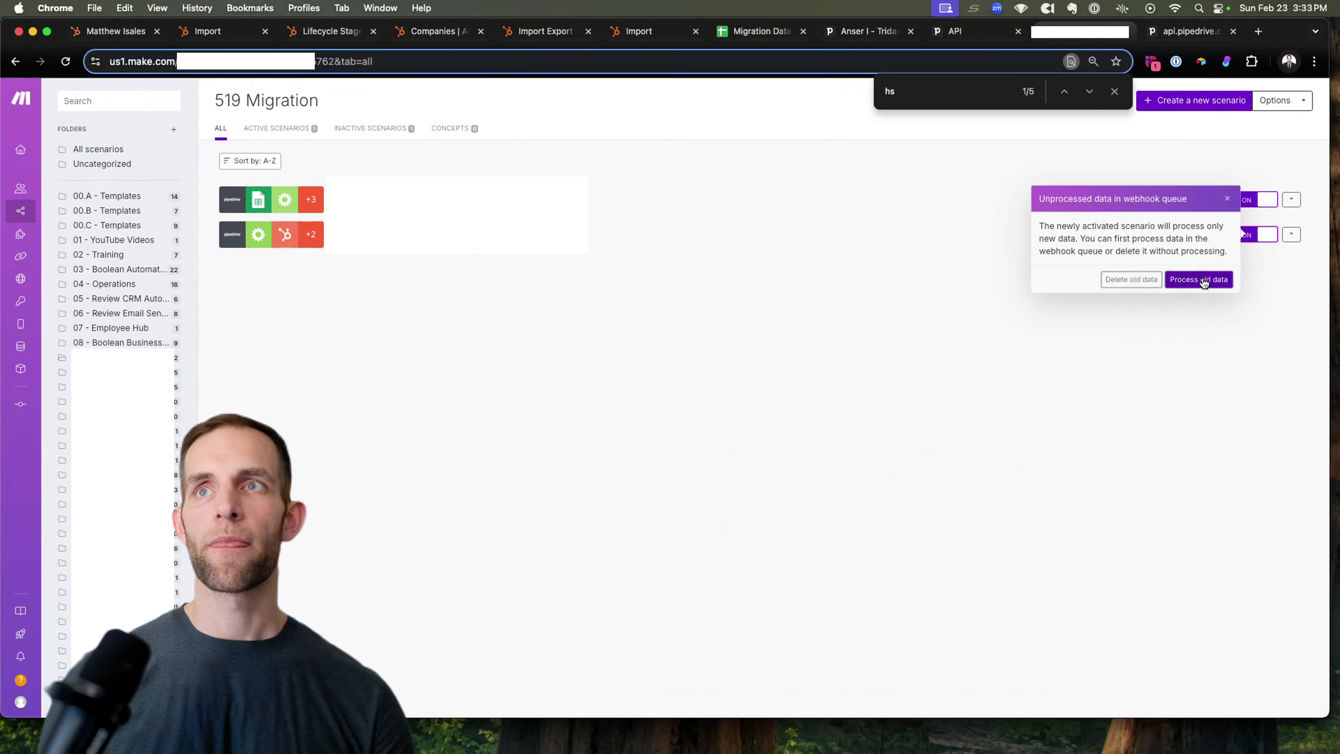
{"action": "left_click", "coordinate": [1188, 278]}
{"action": "left_click", "coordinate": [518, 247]}
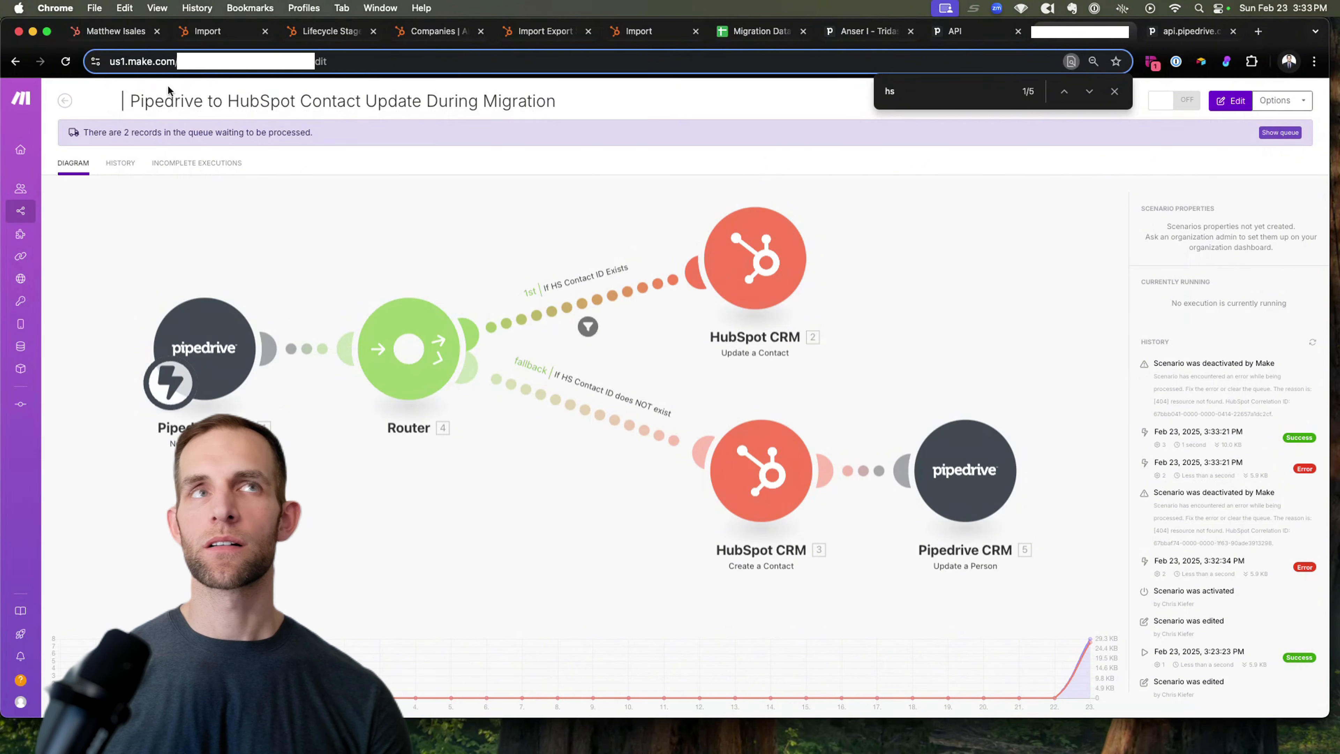
{"action": "left_click", "coordinate": [65, 61]}
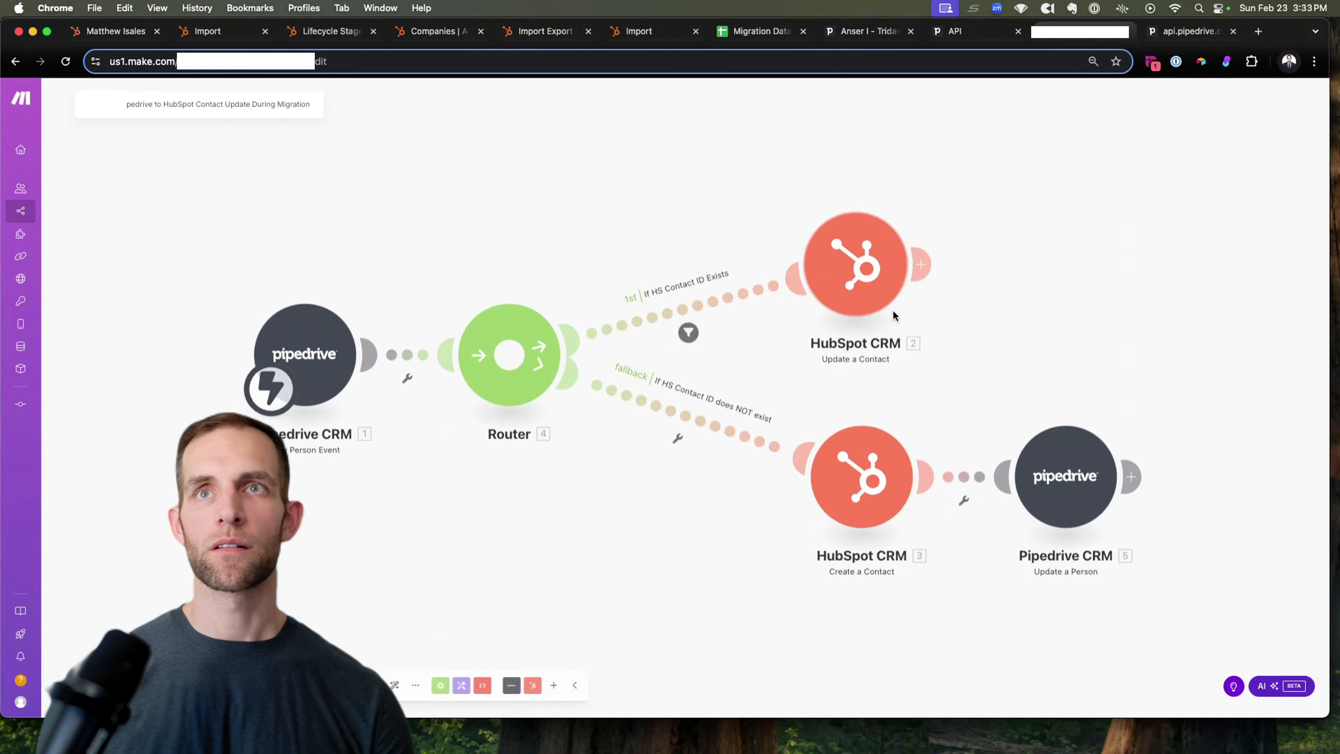
Step: Reactivate the scenario with old queued data deleted, then review the successful 3:33:21 PM run
{"action": "left_click", "coordinate": [86, 104]}
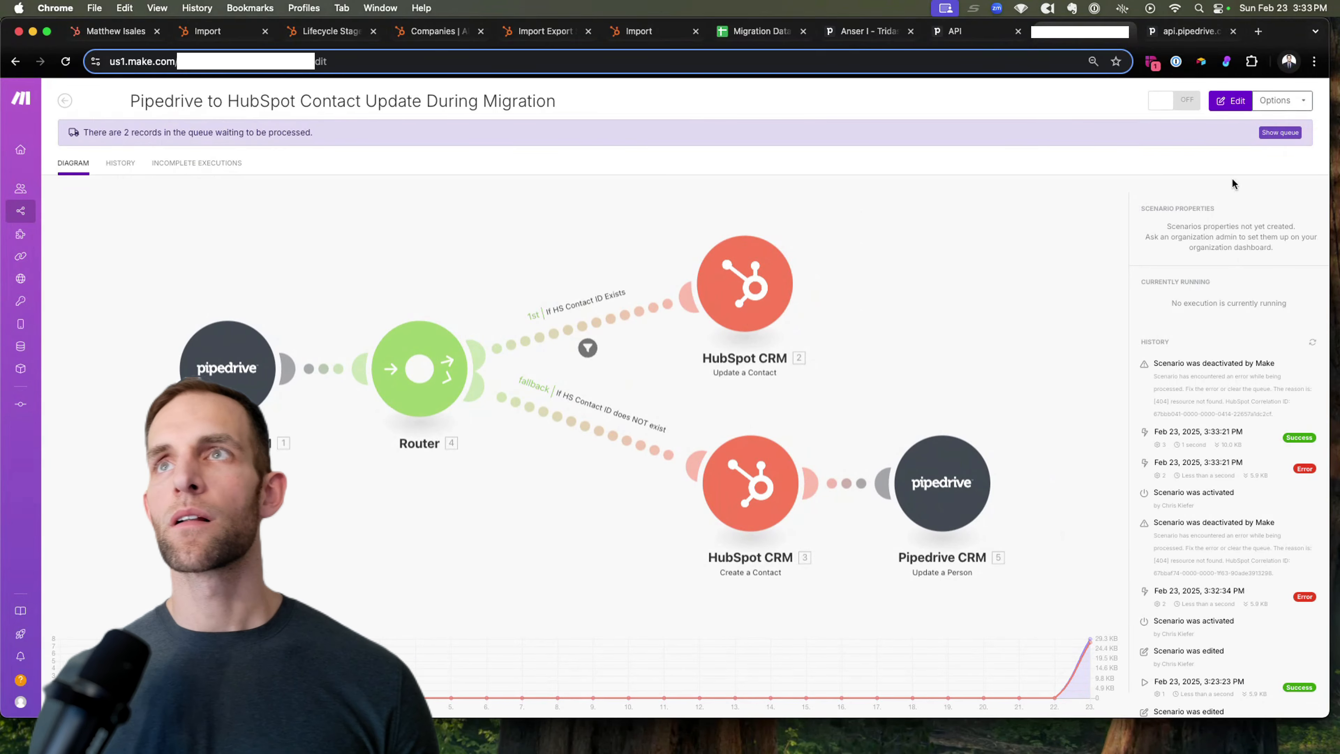
{"action": "left_click", "coordinate": [1176, 101]}
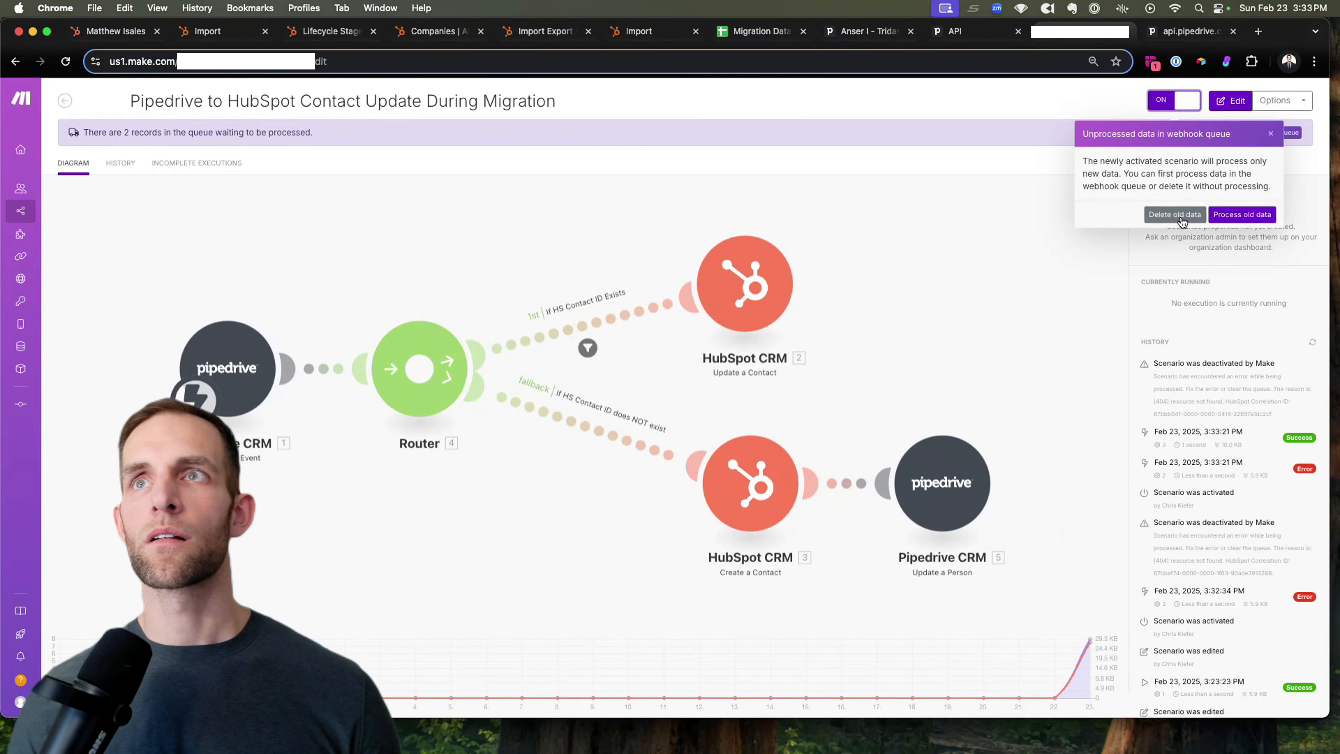
{"action": "left_click", "coordinate": [1179, 215]}
{"action": "left_click", "coordinate": [775, 191]}
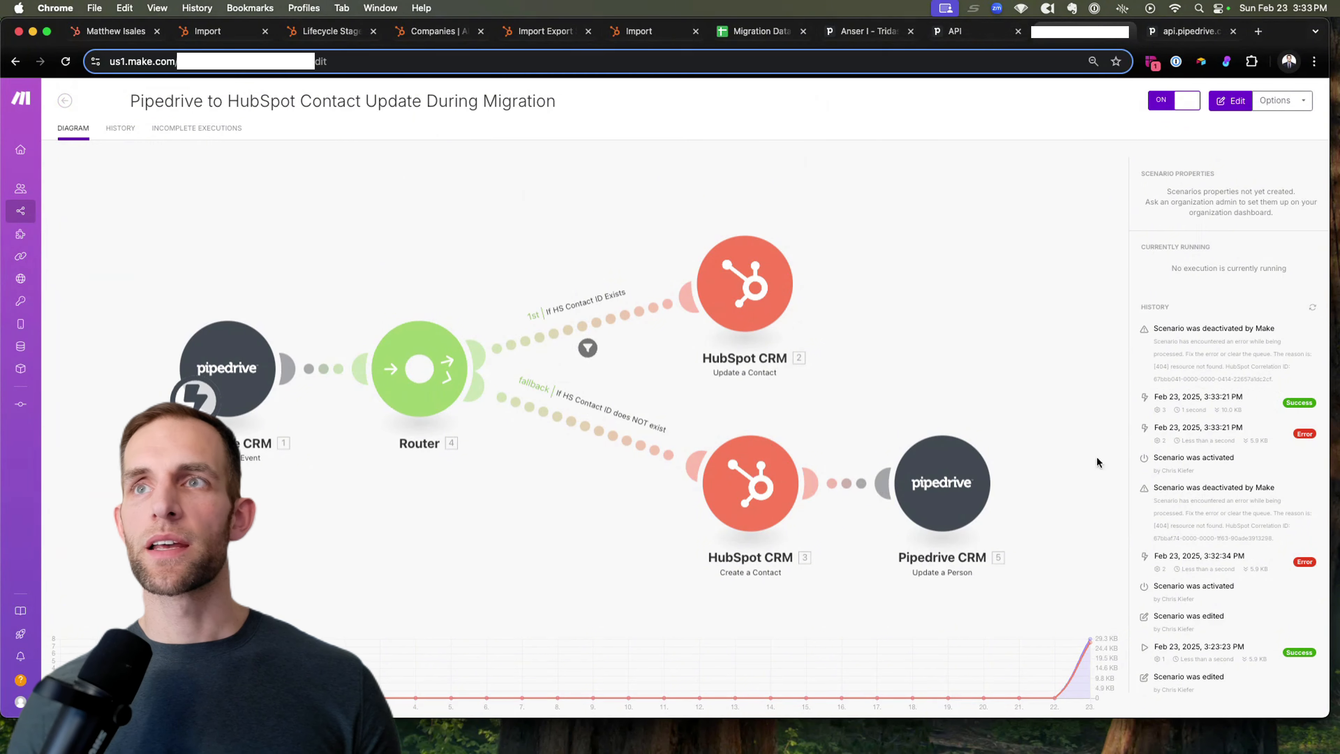
{"action": "left_click", "coordinate": [1207, 411]}
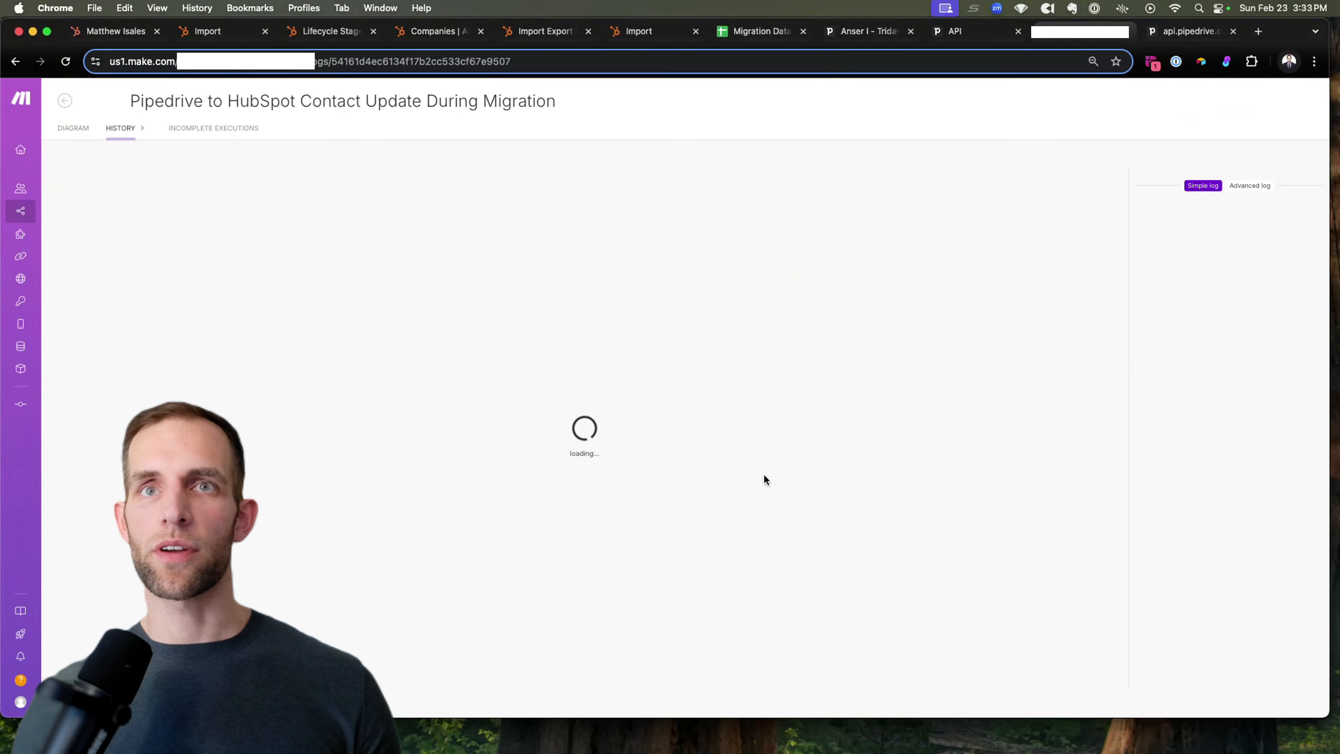
{"action": "left_click", "coordinate": [860, 33]}
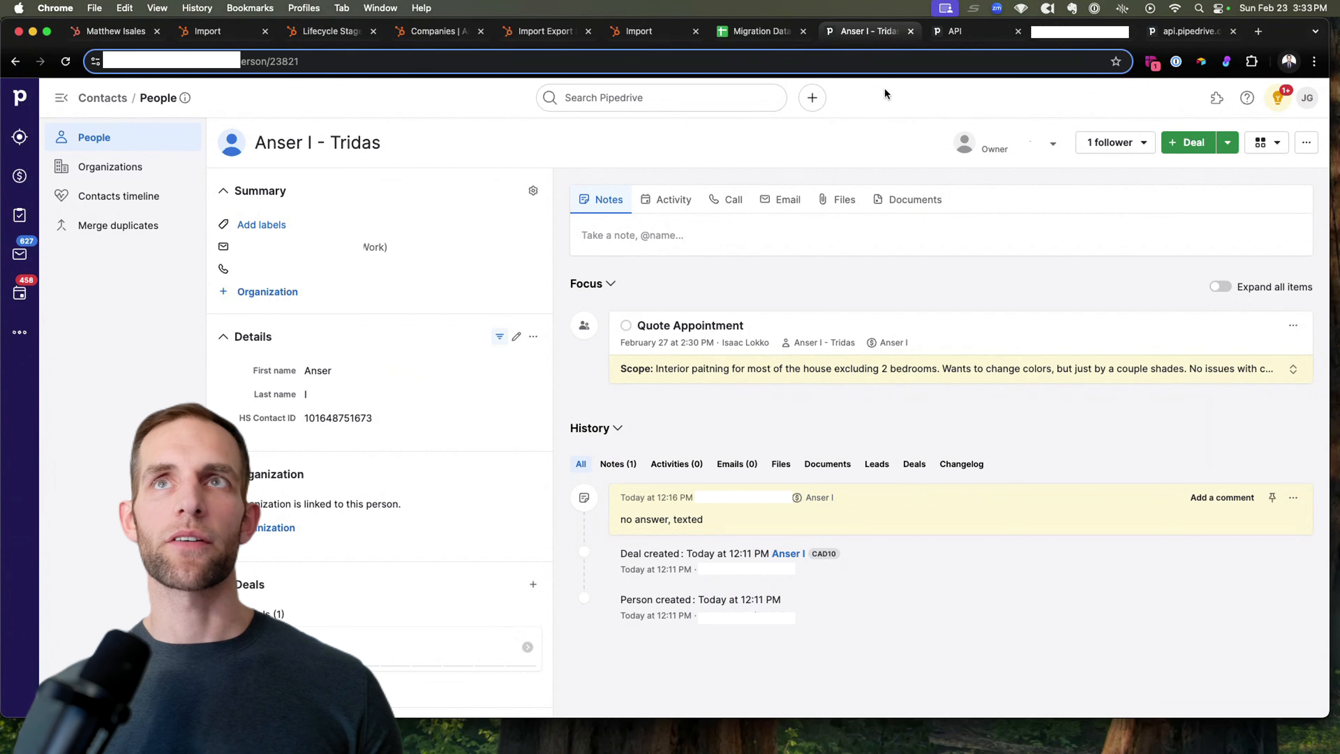
Step: Add the organization's Region of Address column to the people list's chosen columns
{"action": "left_click", "coordinate": [79, 140]}
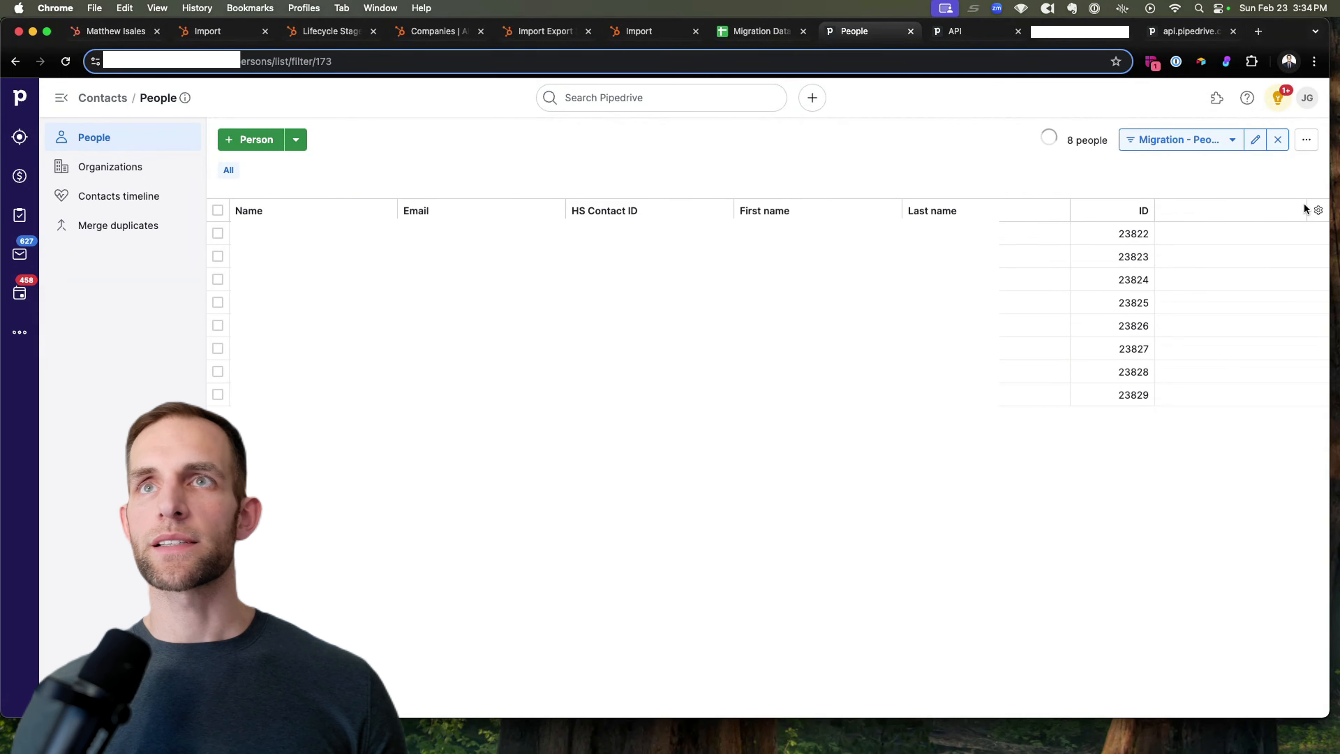
{"action": "left_click", "coordinate": [1317, 211]}
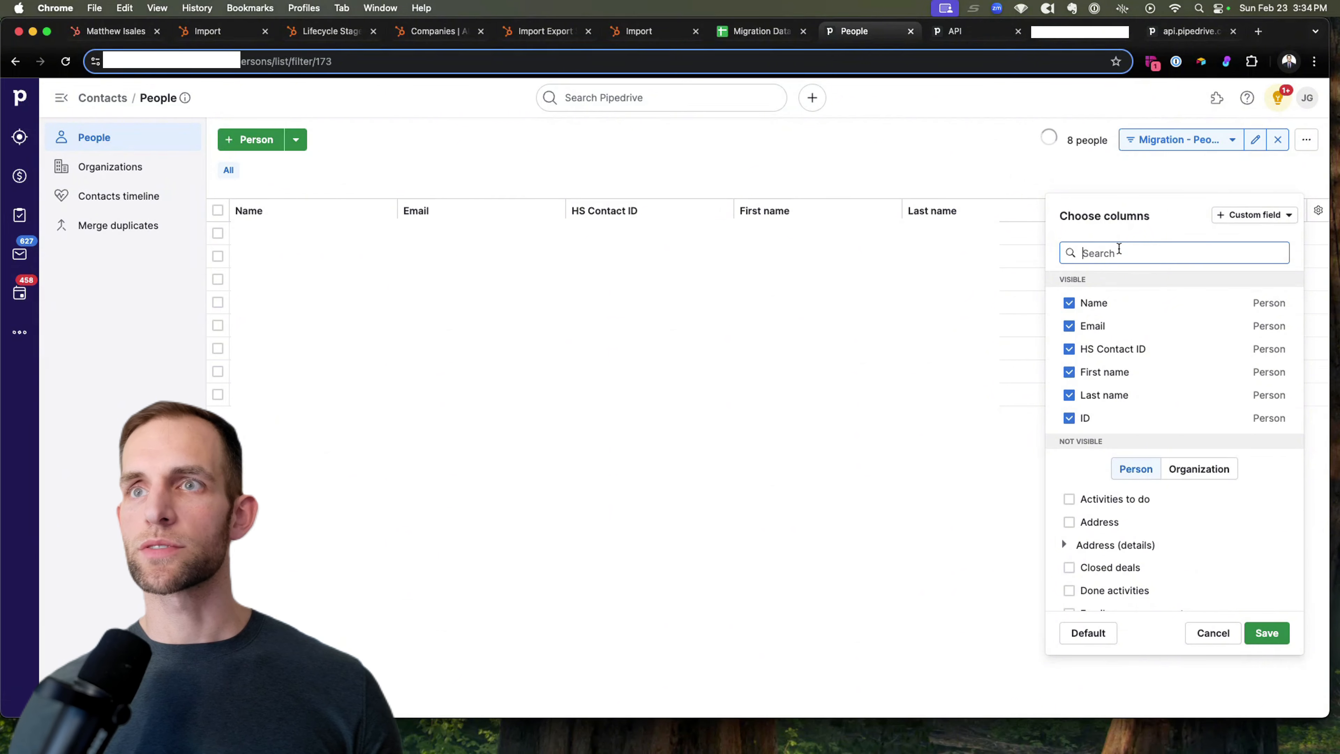
{"action": "scroll", "coordinate": [1090, 471], "scroll_direction": "down", "scroll_amount": 1}
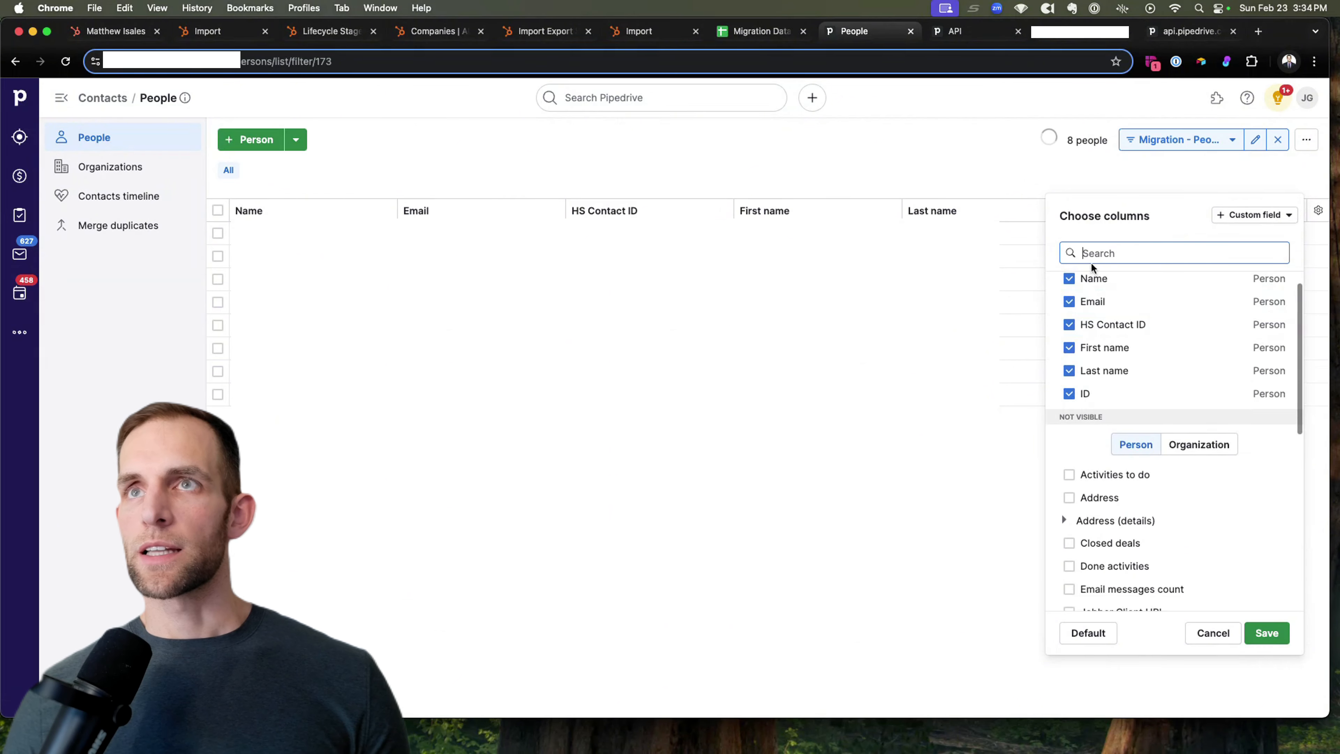
{"action": "type", "text": "address"}
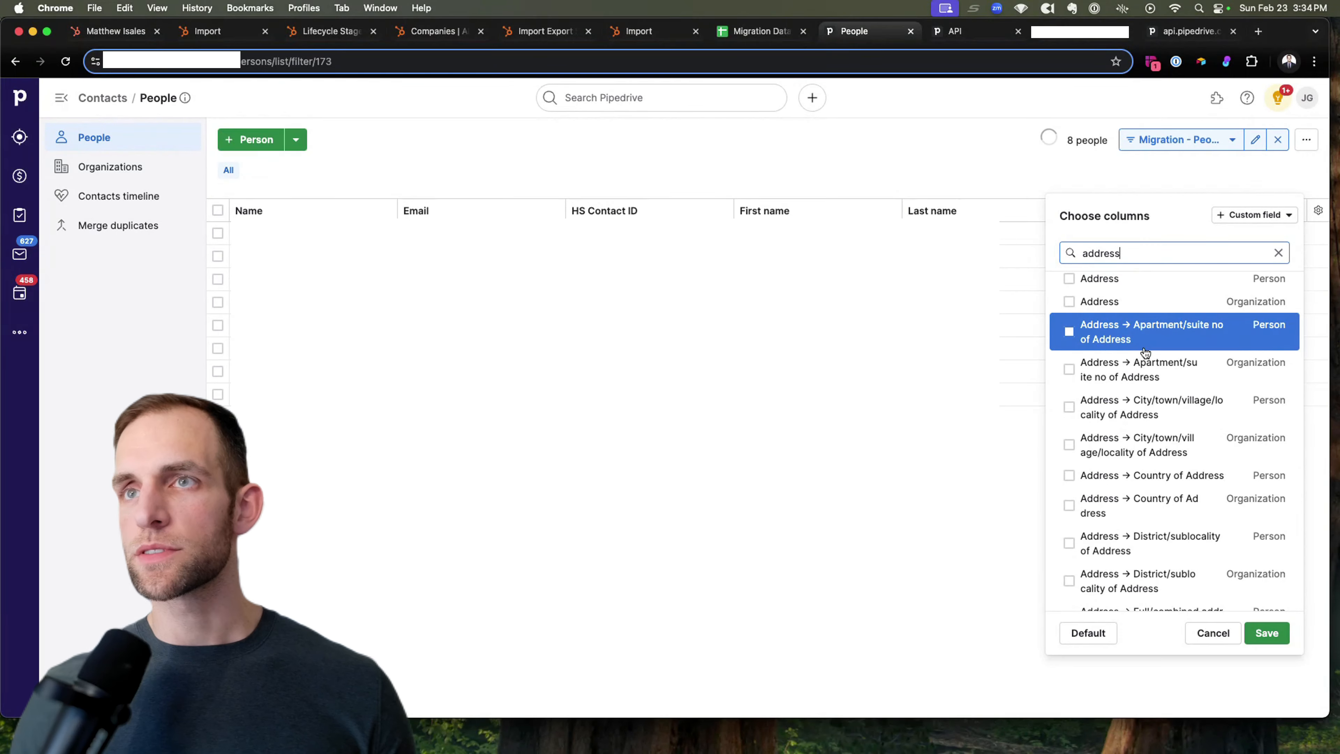
{"action": "scroll", "coordinate": [1142, 350], "scroll_direction": "down", "scroll_amount": 3}
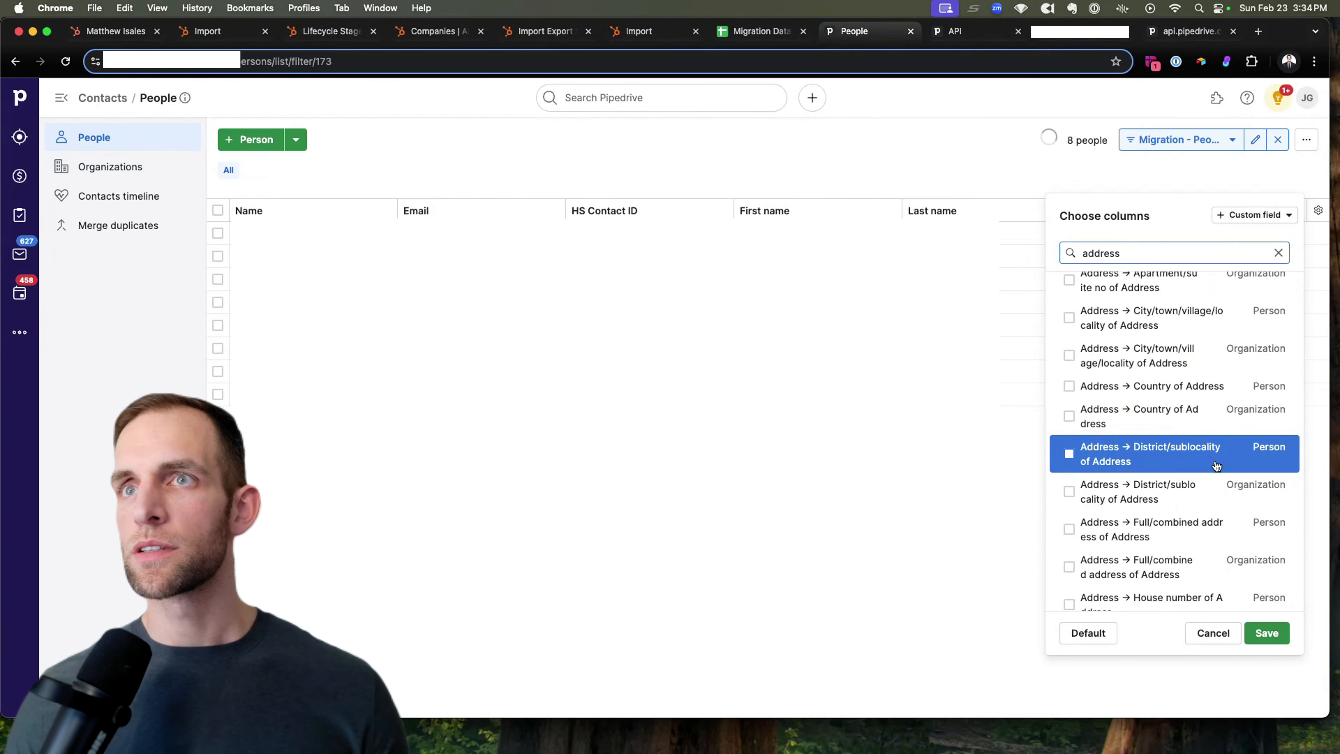
{"action": "scroll", "coordinate": [1216, 465], "scroll_direction": "down", "scroll_amount": 5}
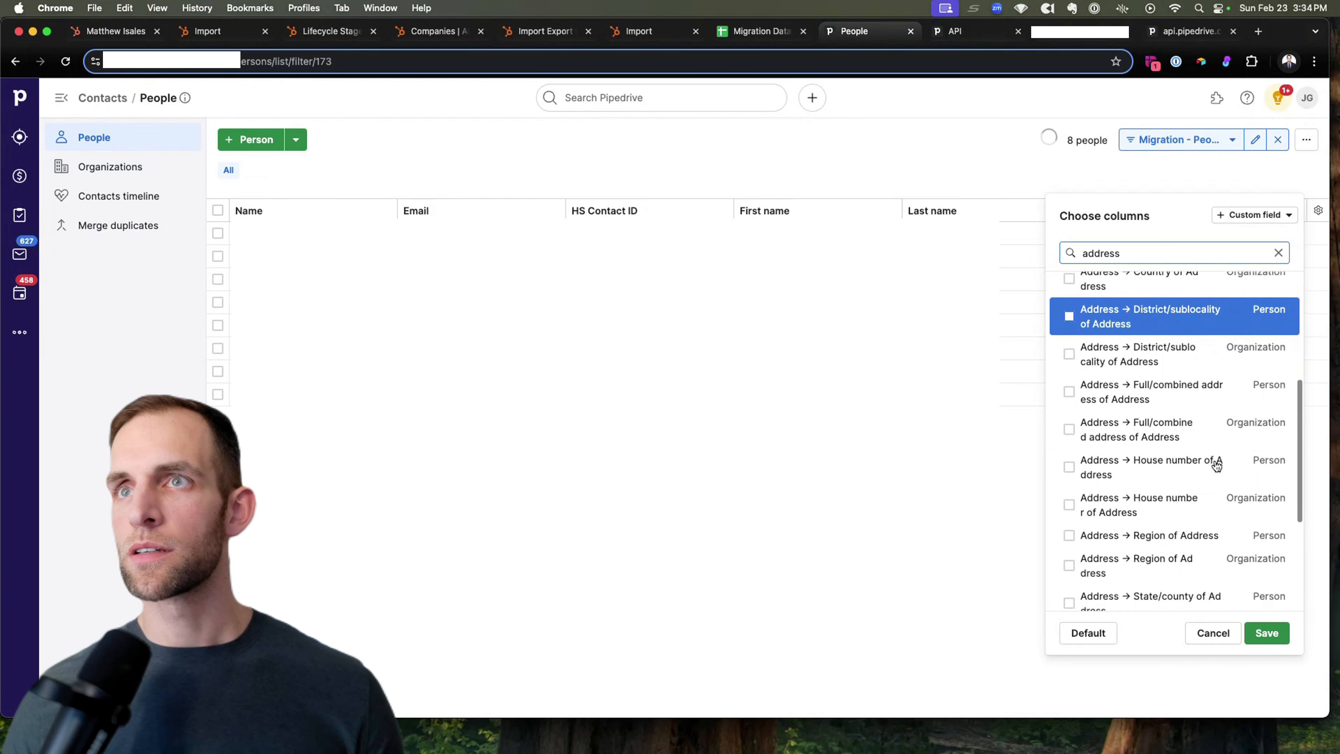
{"action": "scroll", "coordinate": [1217, 465], "scroll_direction": "down", "scroll_amount": 4}
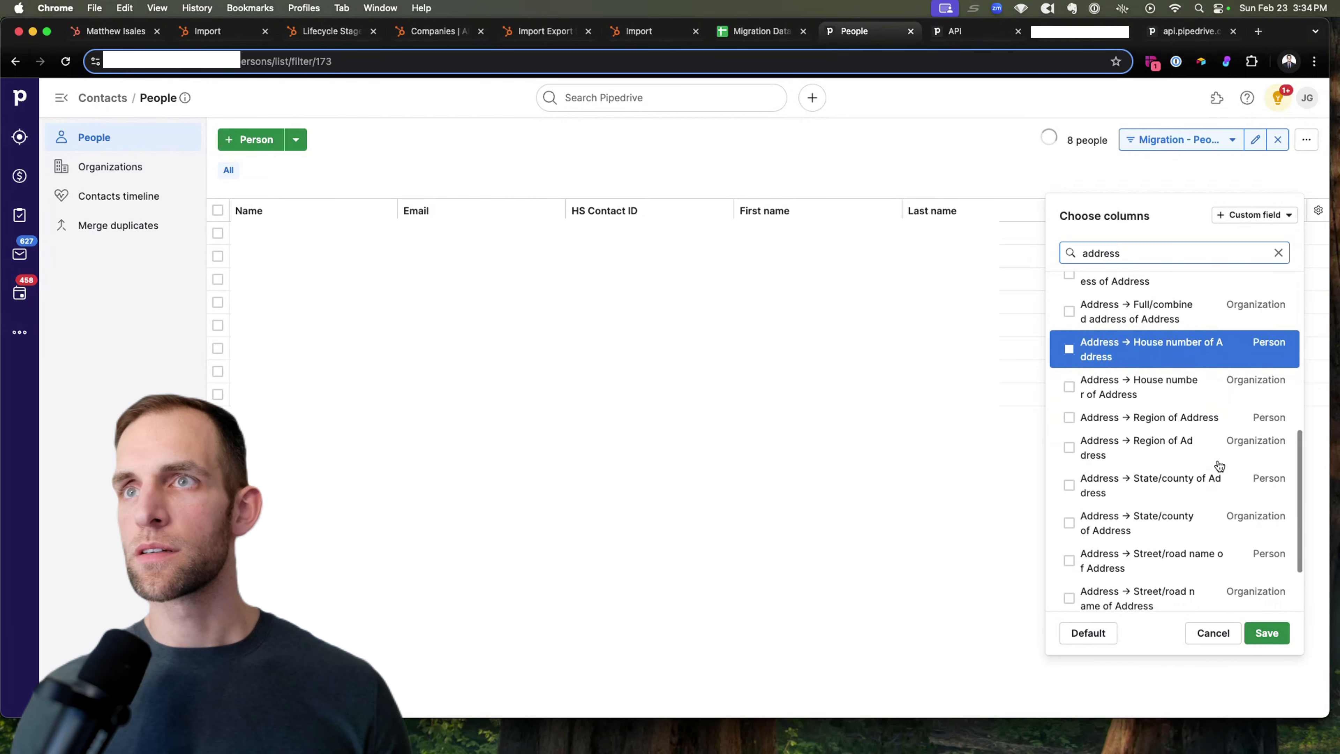
{"action": "left_click", "coordinate": [1172, 455]}
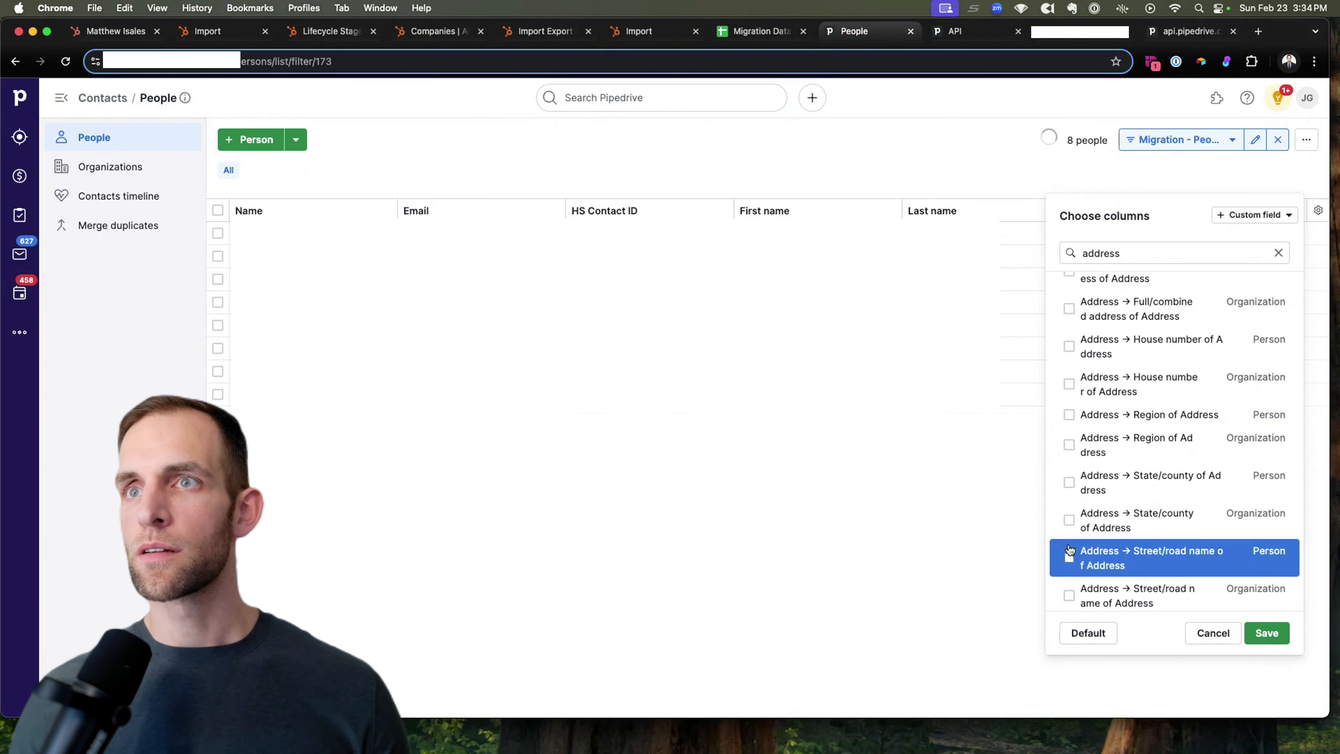
Step: Tick Jobber Client URL among the columns to display
{"action": "scroll", "coordinate": [1070, 562], "scroll_direction": "down", "scroll_amount": 3}
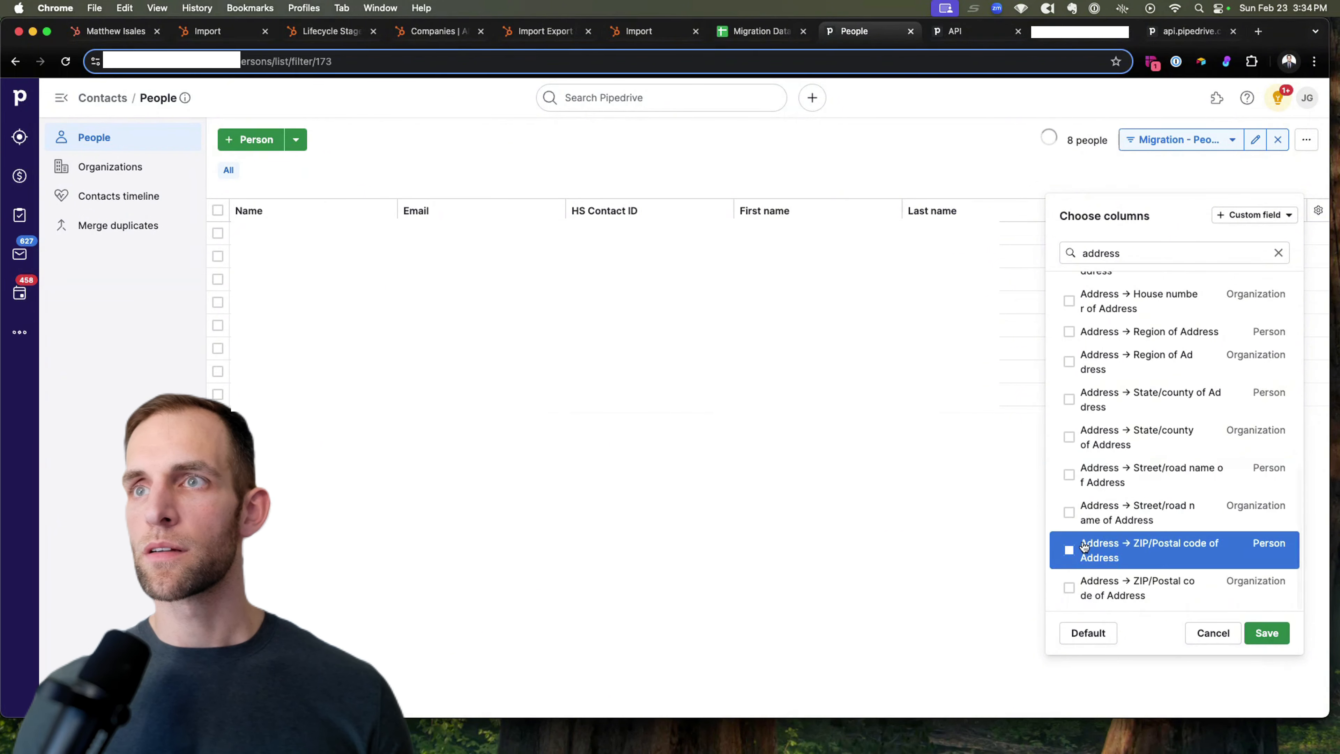
{"action": "scroll", "coordinate": [1269, 565], "scroll_direction": "up", "scroll_amount": 1}
{"action": "scroll", "coordinate": [1271, 558], "scroll_direction": "down", "scroll_amount": 1}
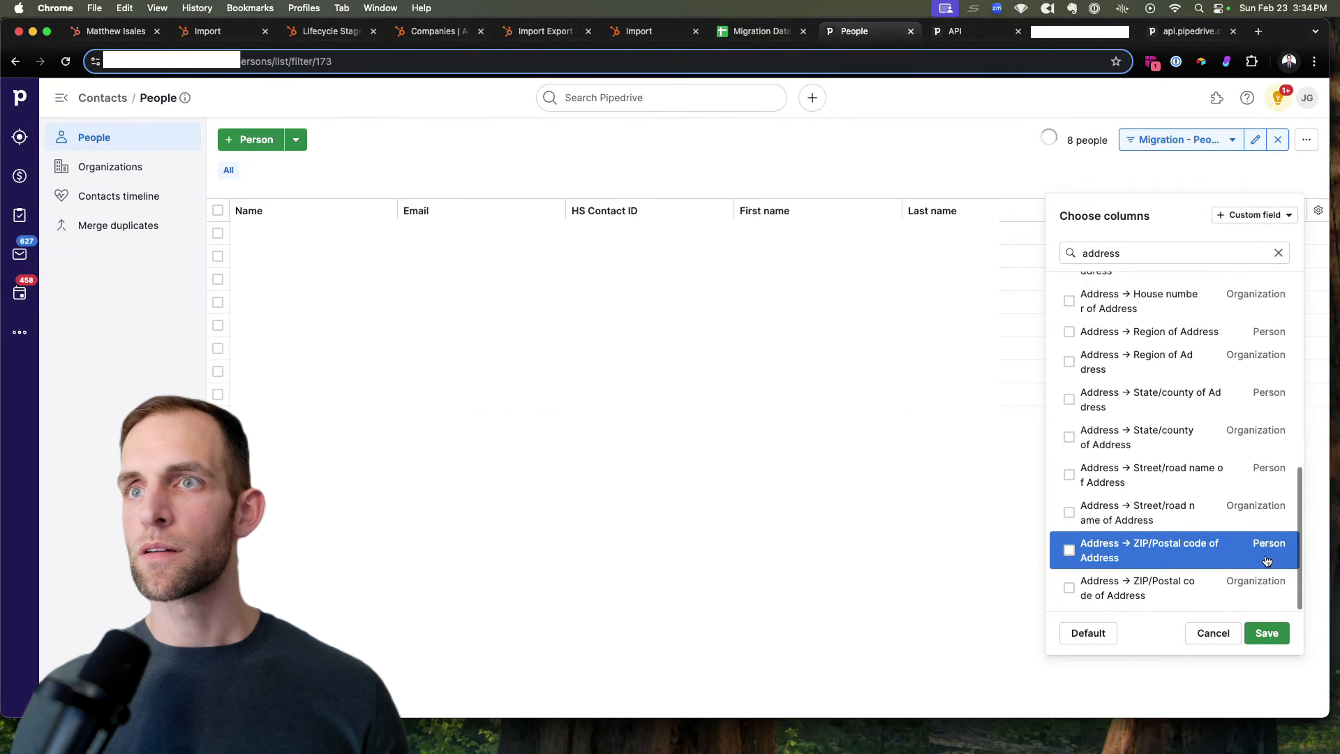
{"action": "scroll", "coordinate": [1266, 560], "scroll_direction": "up", "scroll_amount": 8}
{"action": "scroll", "coordinate": [1266, 559], "scroll_direction": "up", "scroll_amount": 5}
{"action": "double_click", "coordinate": [1148, 252]}
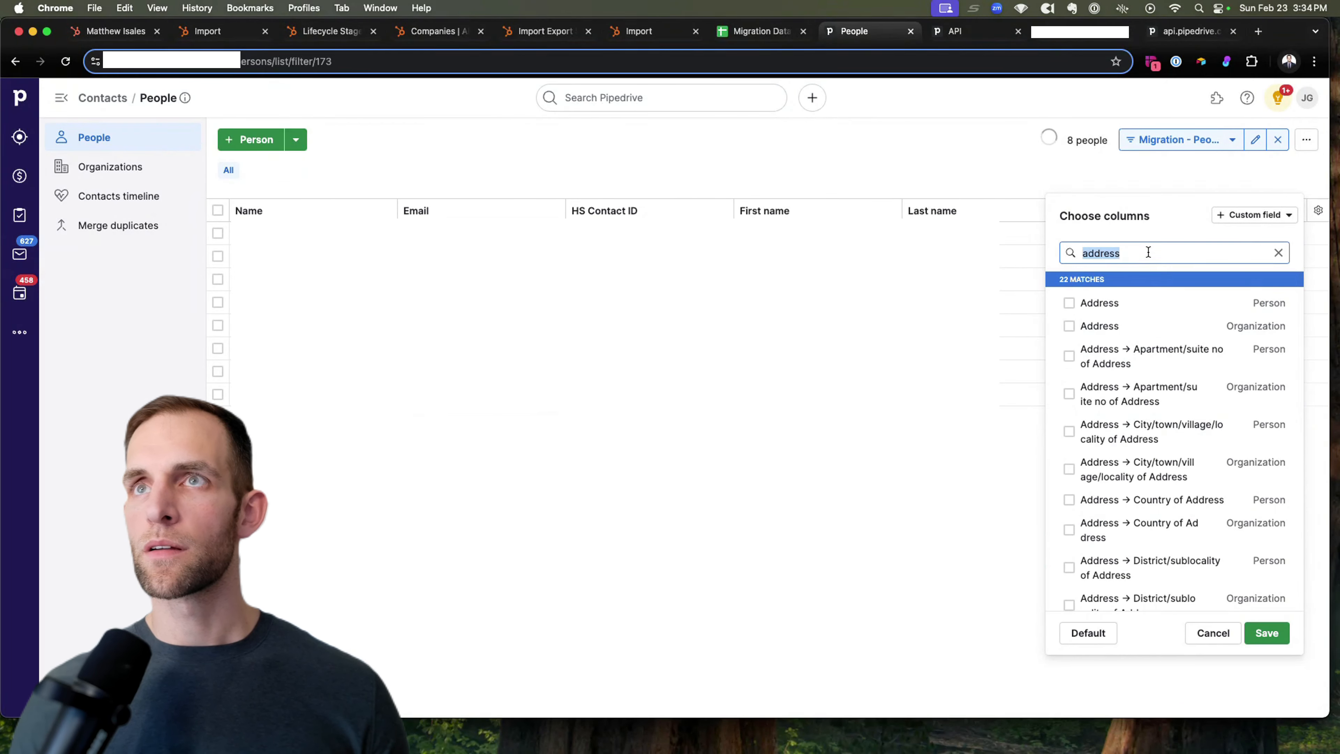
{"action": "type", "text": "next"}
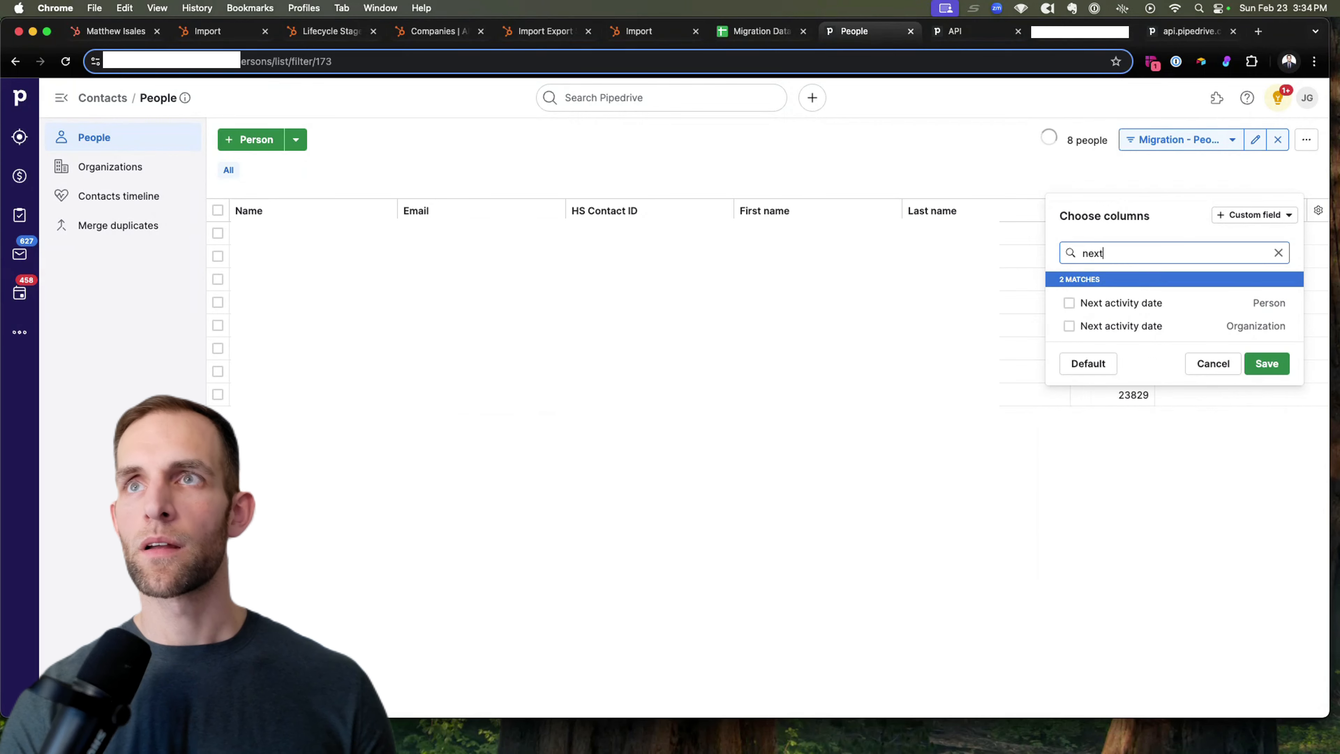
{"action": "key", "text": "BackSpace"}
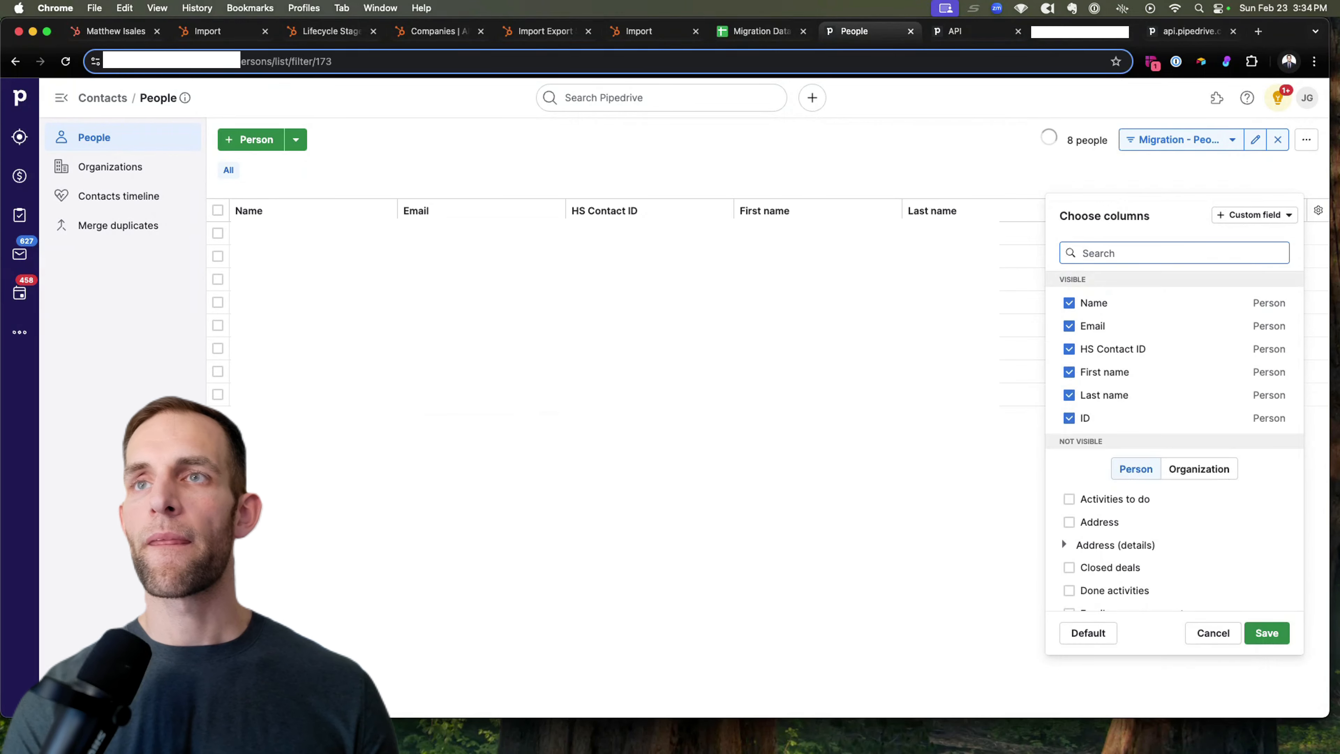
{"action": "scroll", "coordinate": [1250, 544], "scroll_direction": "down", "scroll_amount": 5}
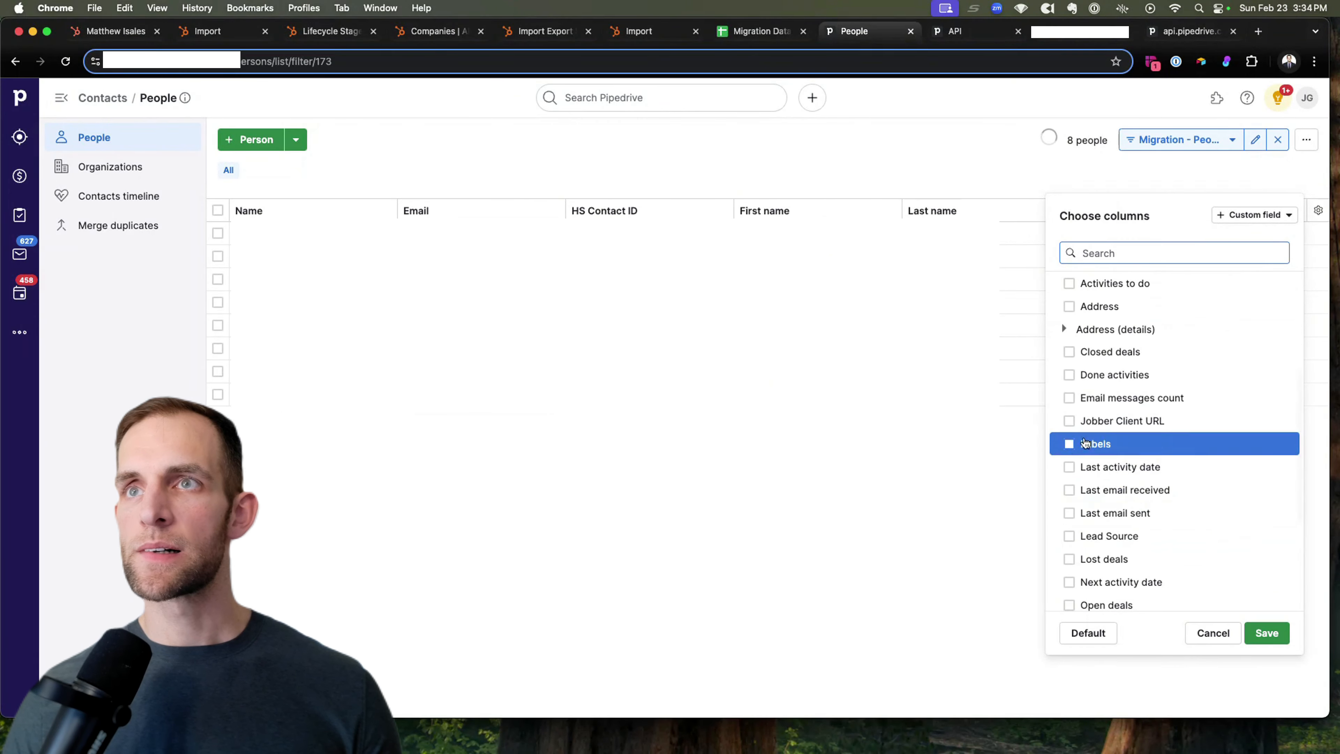
{"action": "scroll", "coordinate": [1076, 417], "scroll_direction": "down", "scroll_amount": 1}
{"action": "left_click", "coordinate": [1069, 404]}
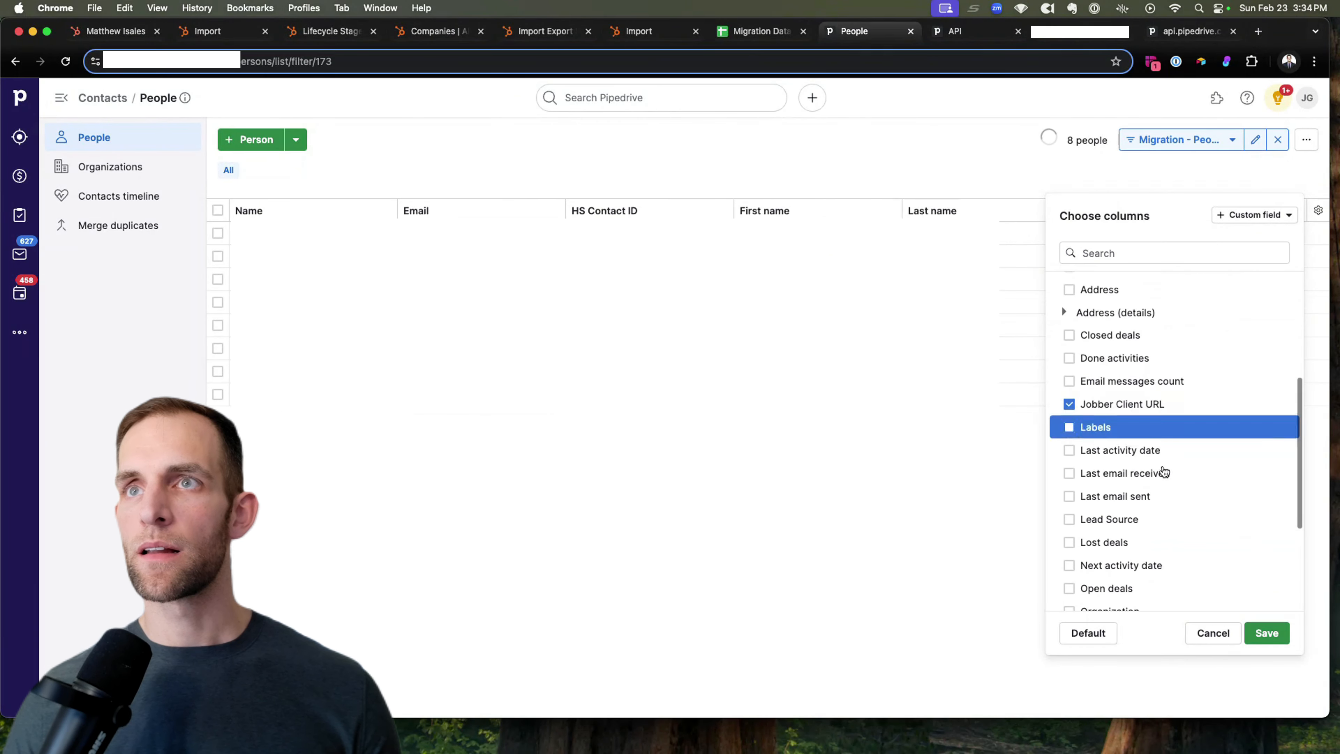
Step: Apply the column choice and set Jobber Client URL to '/' for people 23822, 23823 and 23824
{"action": "left_click", "coordinate": [1266, 632]}
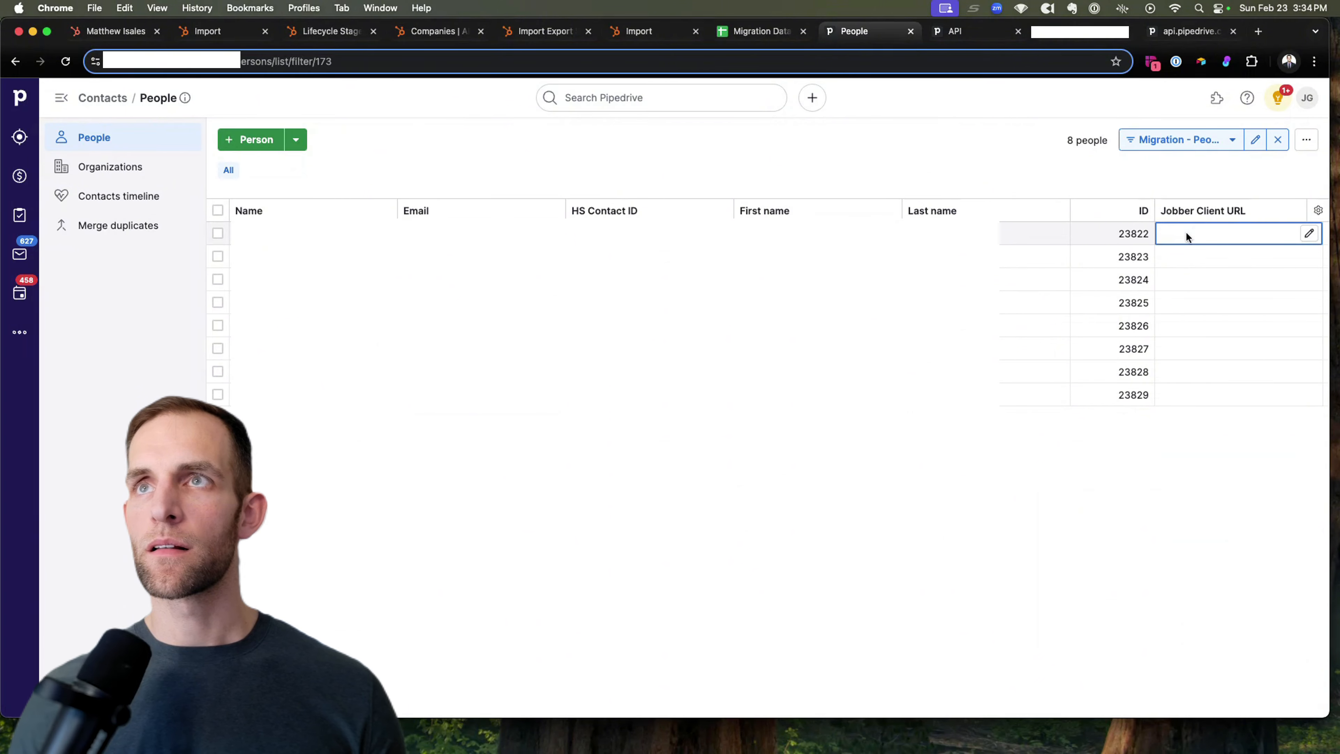
{"action": "left_click", "coordinate": [1308, 233]}
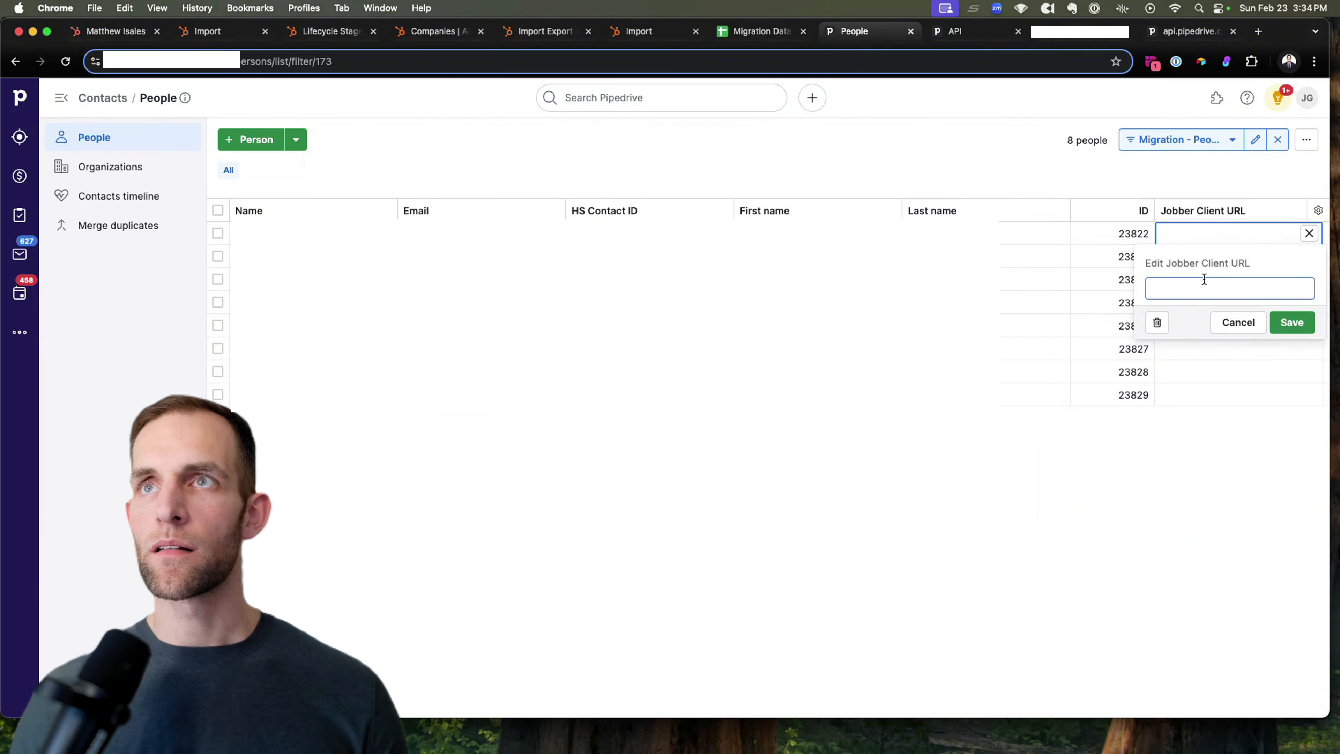
{"action": "type", "text": "/"}
{"action": "left_click", "coordinate": [1271, 324]}
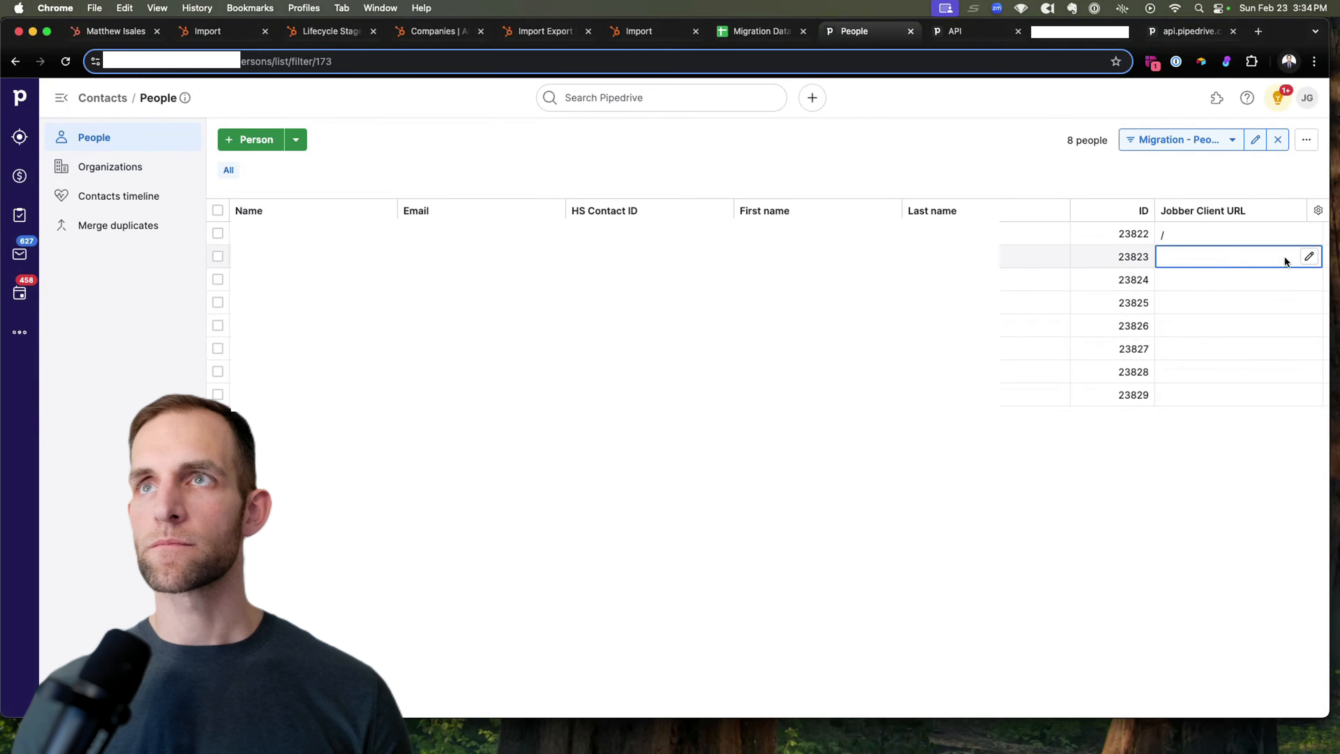
{"action": "left_click", "coordinate": [1308, 256]}
{"action": "type", "text": "/"}
{"action": "left_click", "coordinate": [1287, 345]}
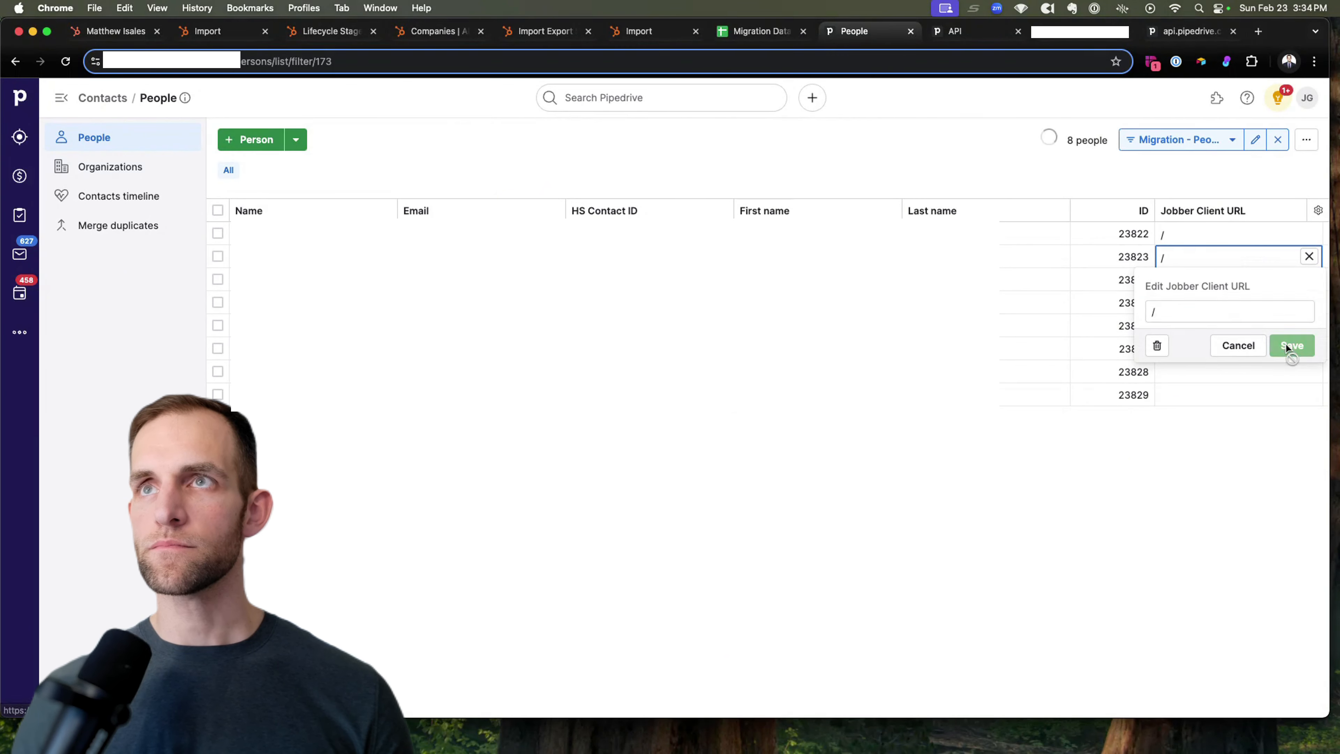
{"action": "left_click", "coordinate": [1309, 280]}
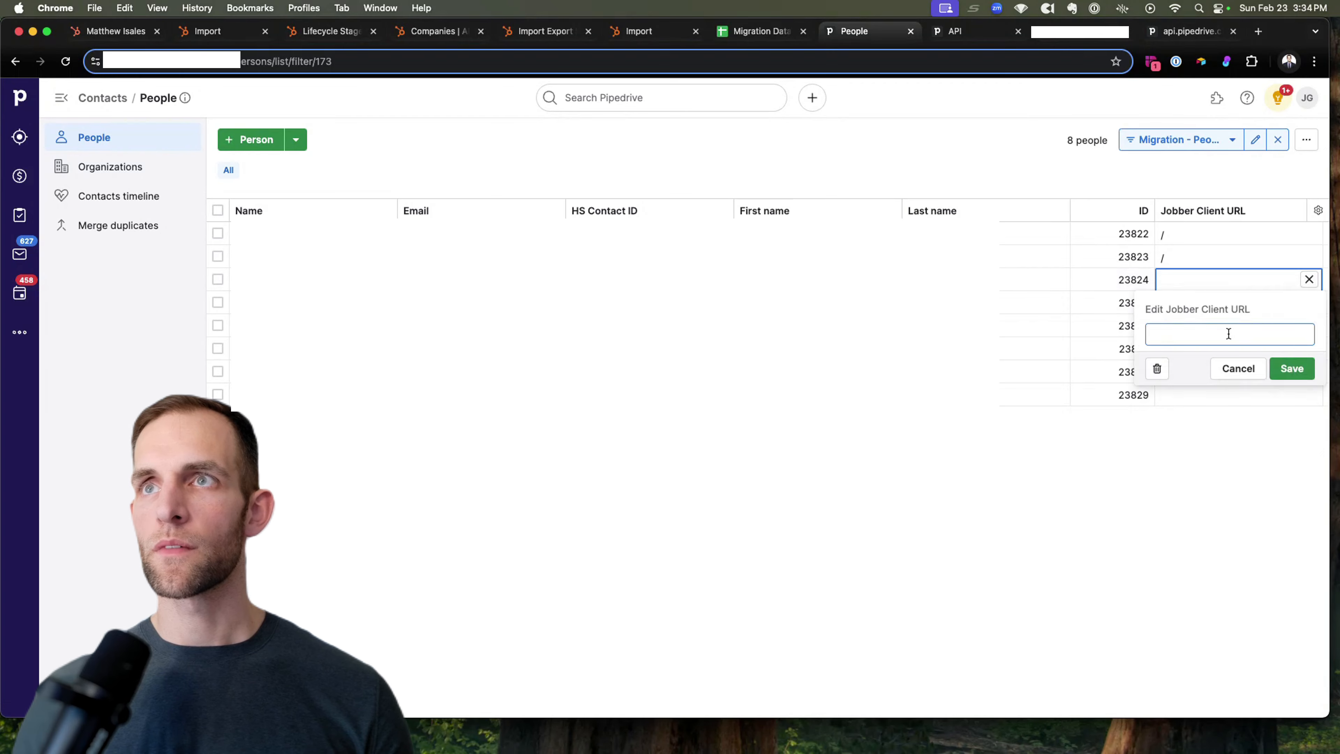
{"action": "key", "text": "slash"}
{"action": "left_click", "coordinate": [922, 154]}
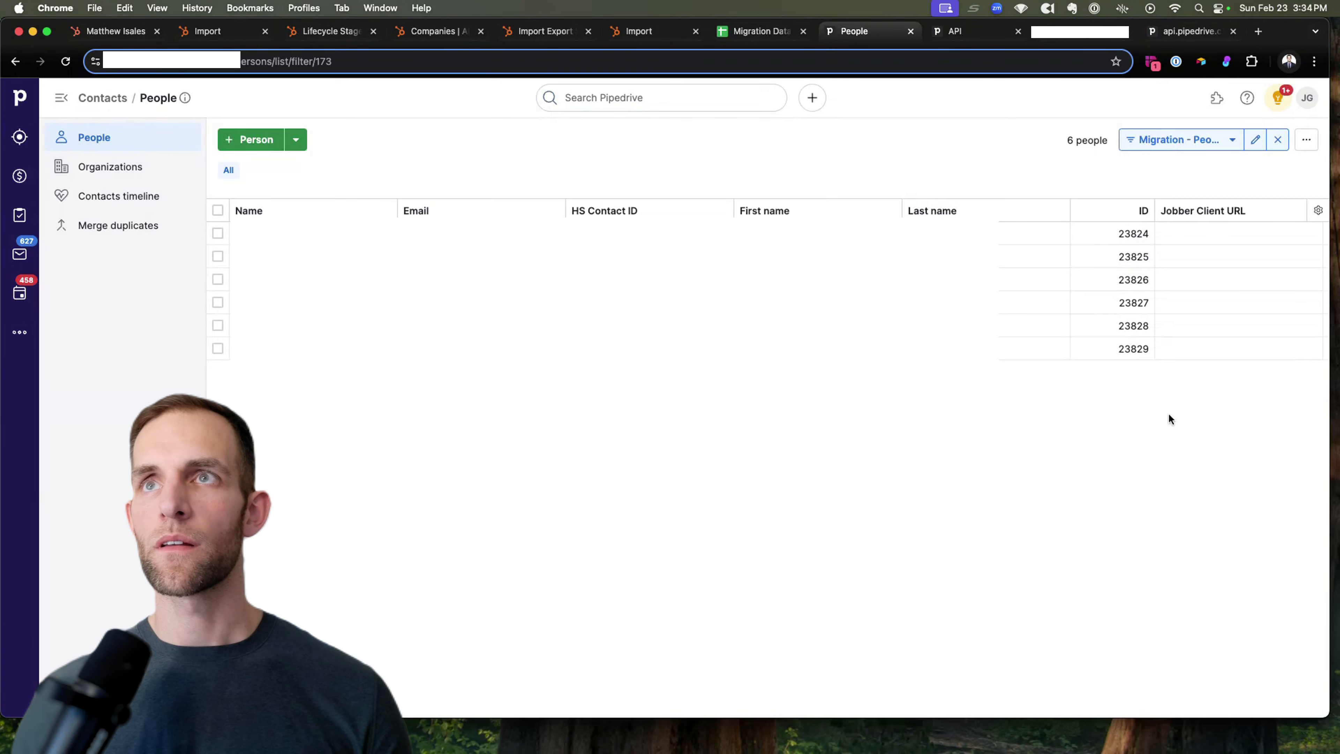
{"action": "left_click", "coordinate": [1307, 234]}
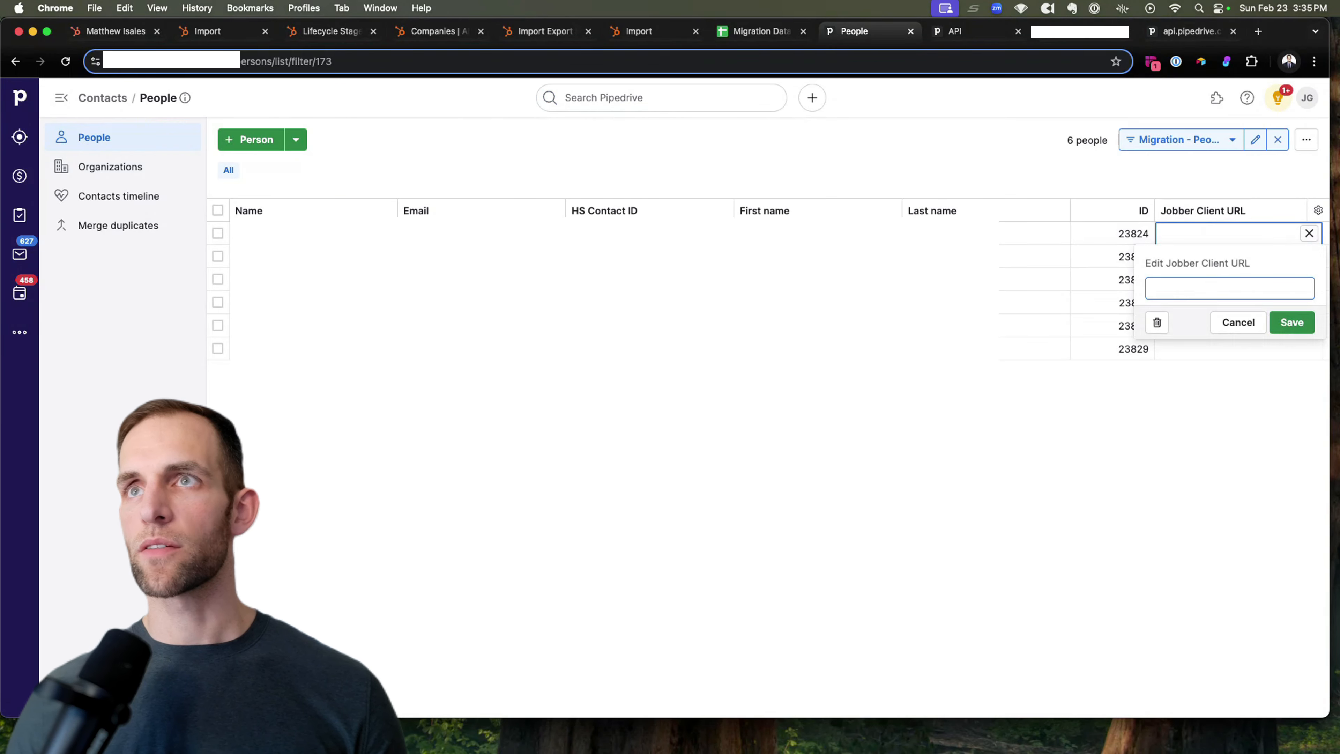
{"action": "type", "text": "/"}
{"action": "left_click", "coordinate": [1292, 322]}
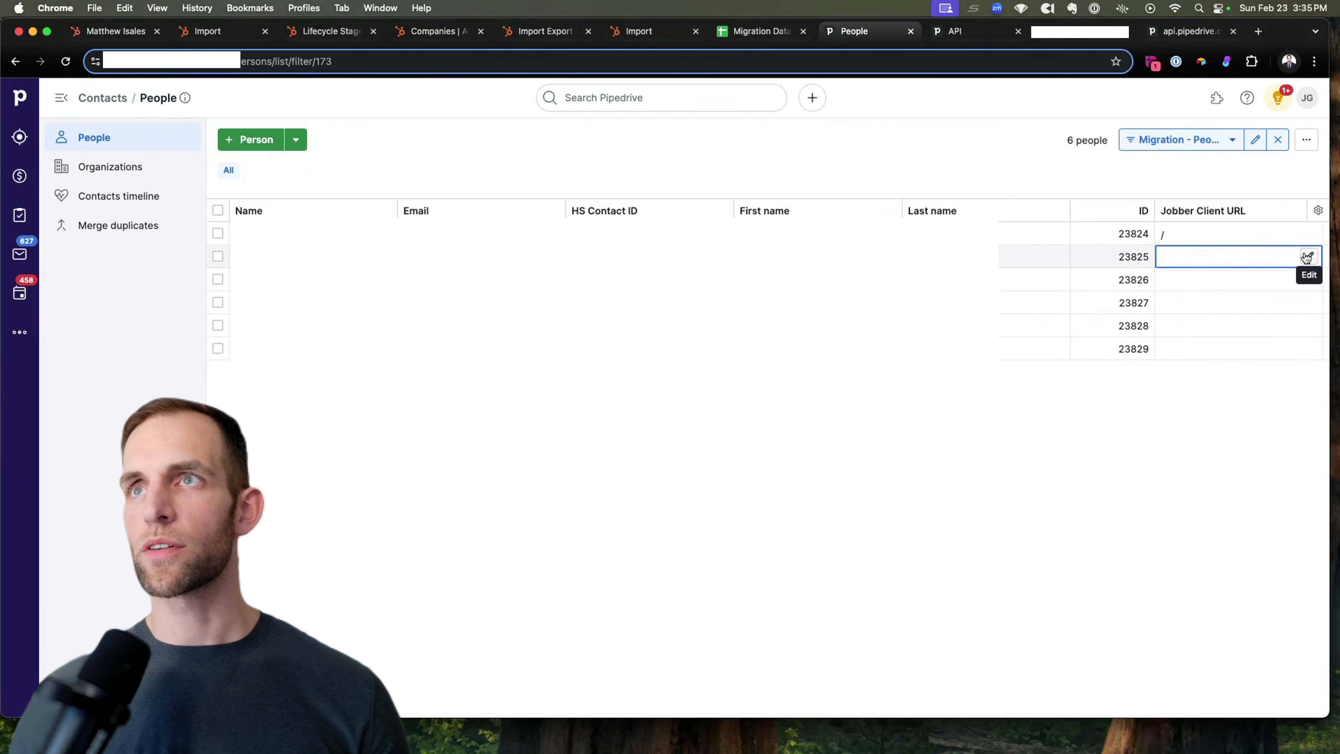
Step: Set Jobber Client URL to '/' for people 23825 through 23829, then view the HubSpot contact
{"action": "left_click", "coordinate": [1307, 257]}
{"action": "type", "text": "/"}
{"action": "left_click", "coordinate": [1291, 345]}
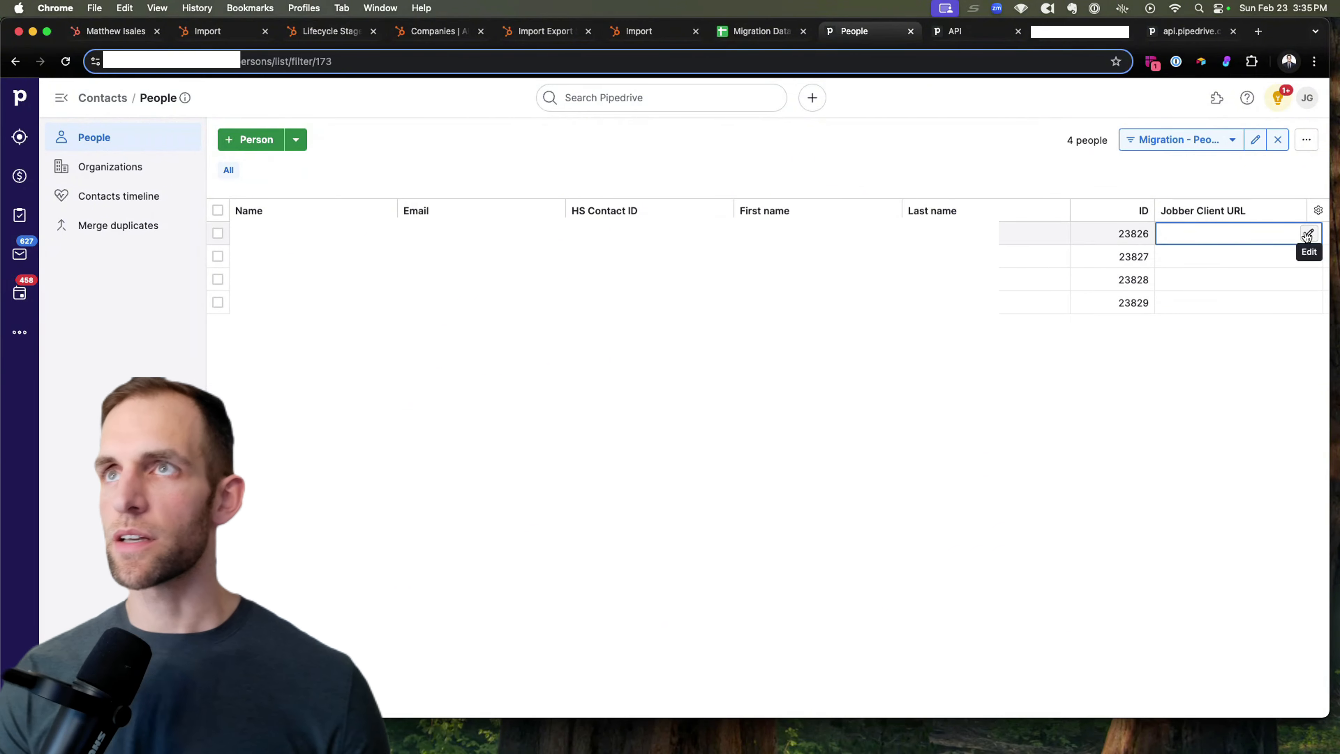
{"action": "left_click", "coordinate": [1308, 233]}
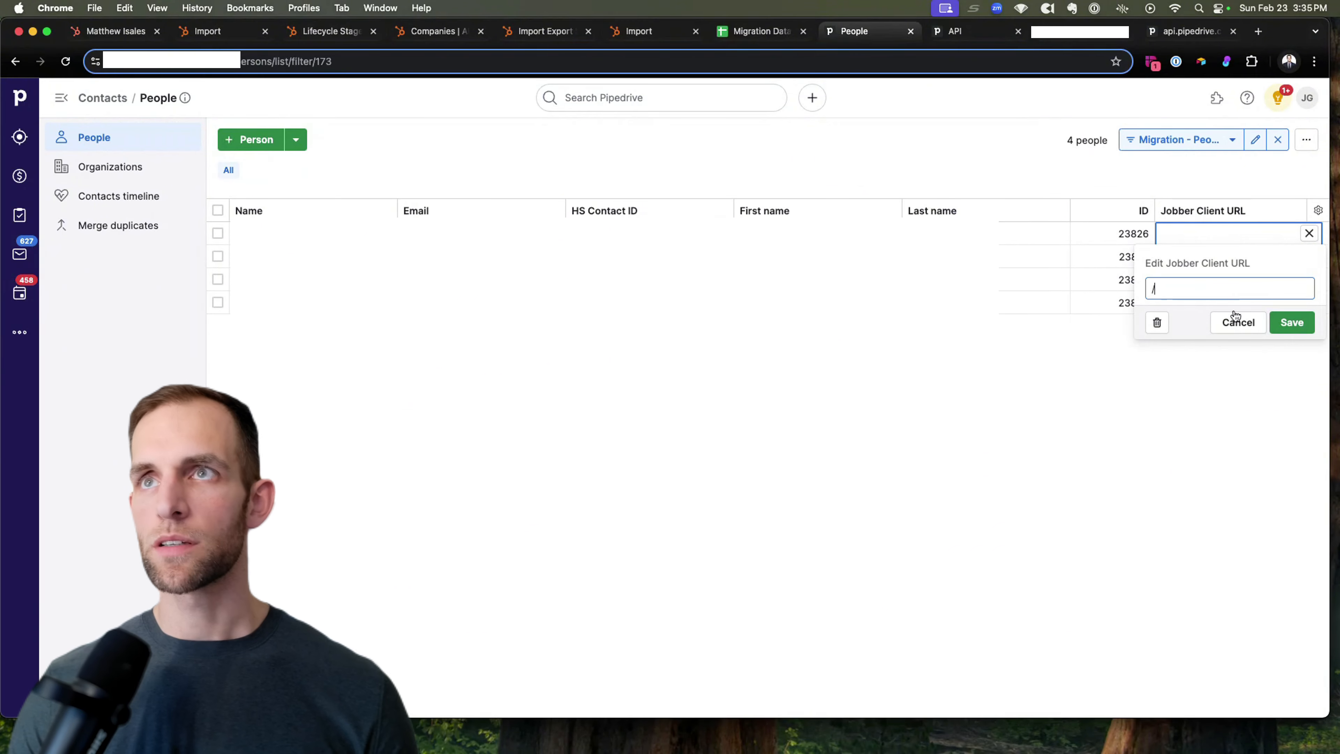
{"action": "left_click", "coordinate": [1292, 322]}
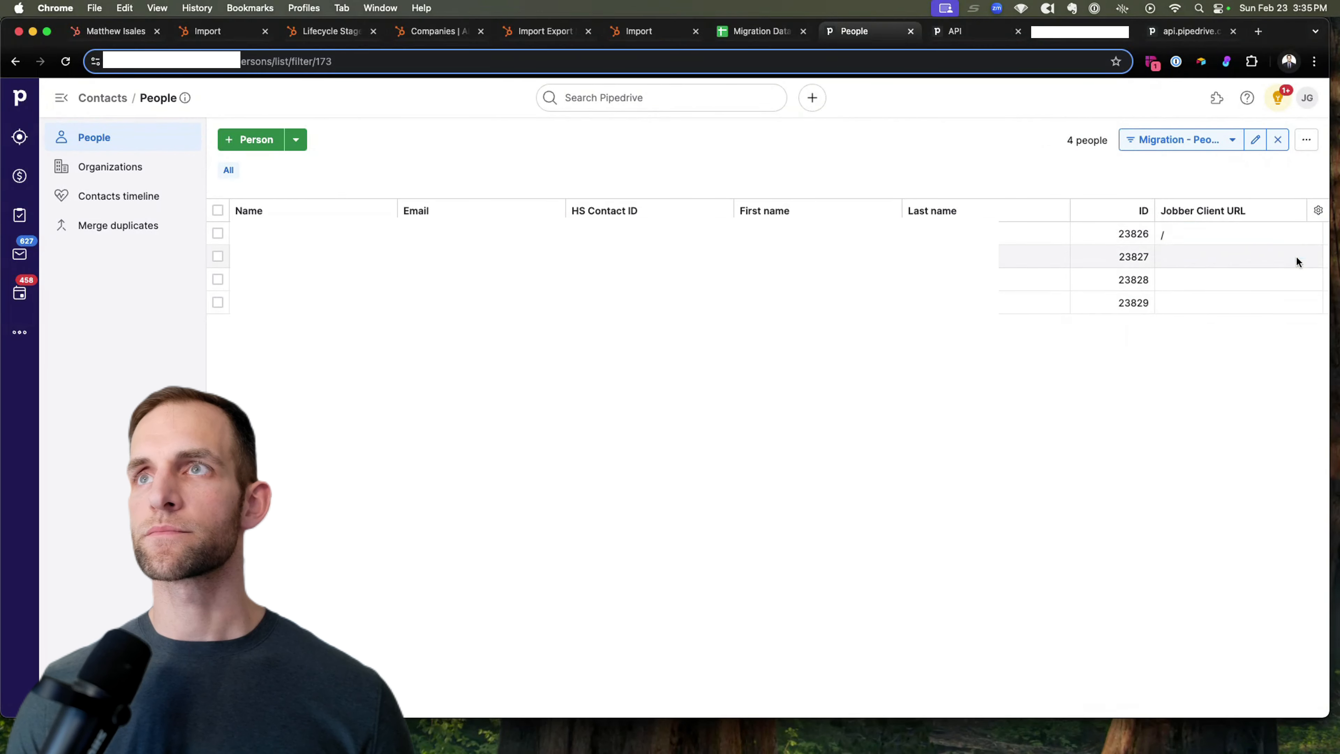
{"action": "left_click", "coordinate": [1310, 258]}
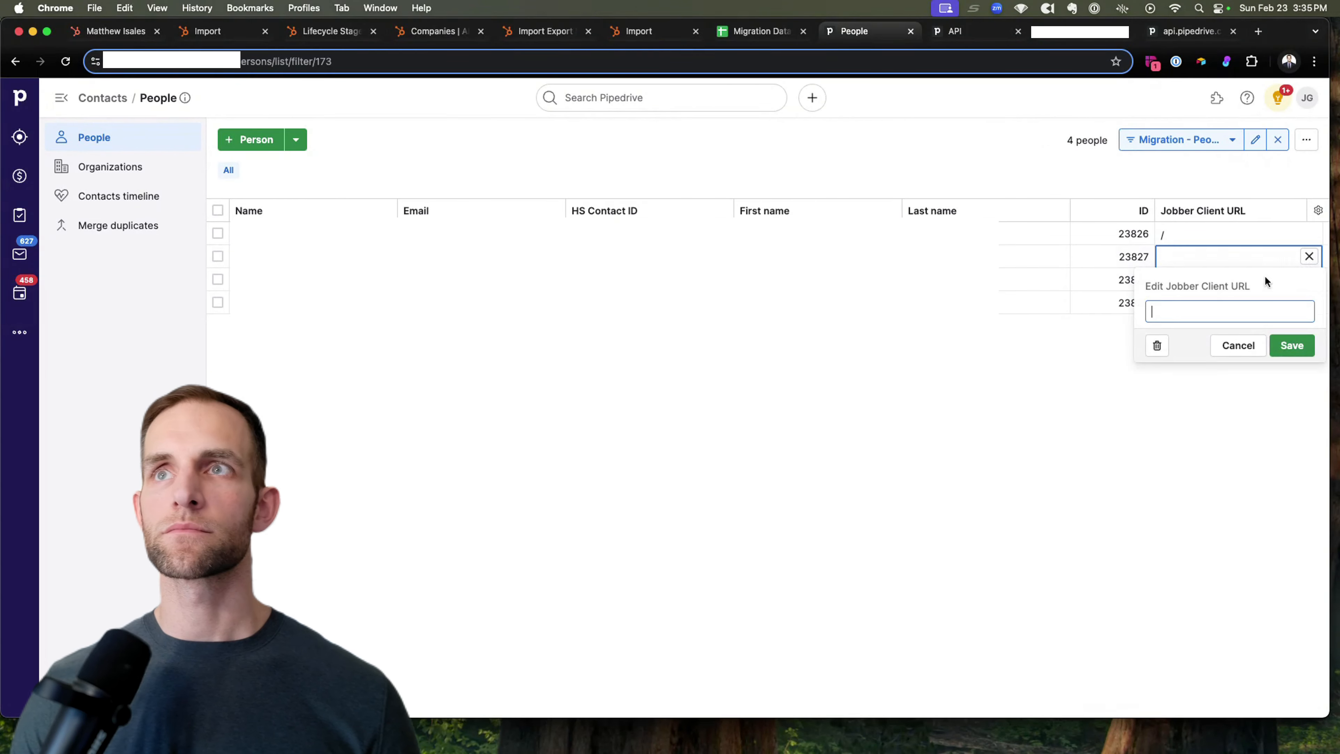
{"action": "left_click", "coordinate": [1289, 340]}
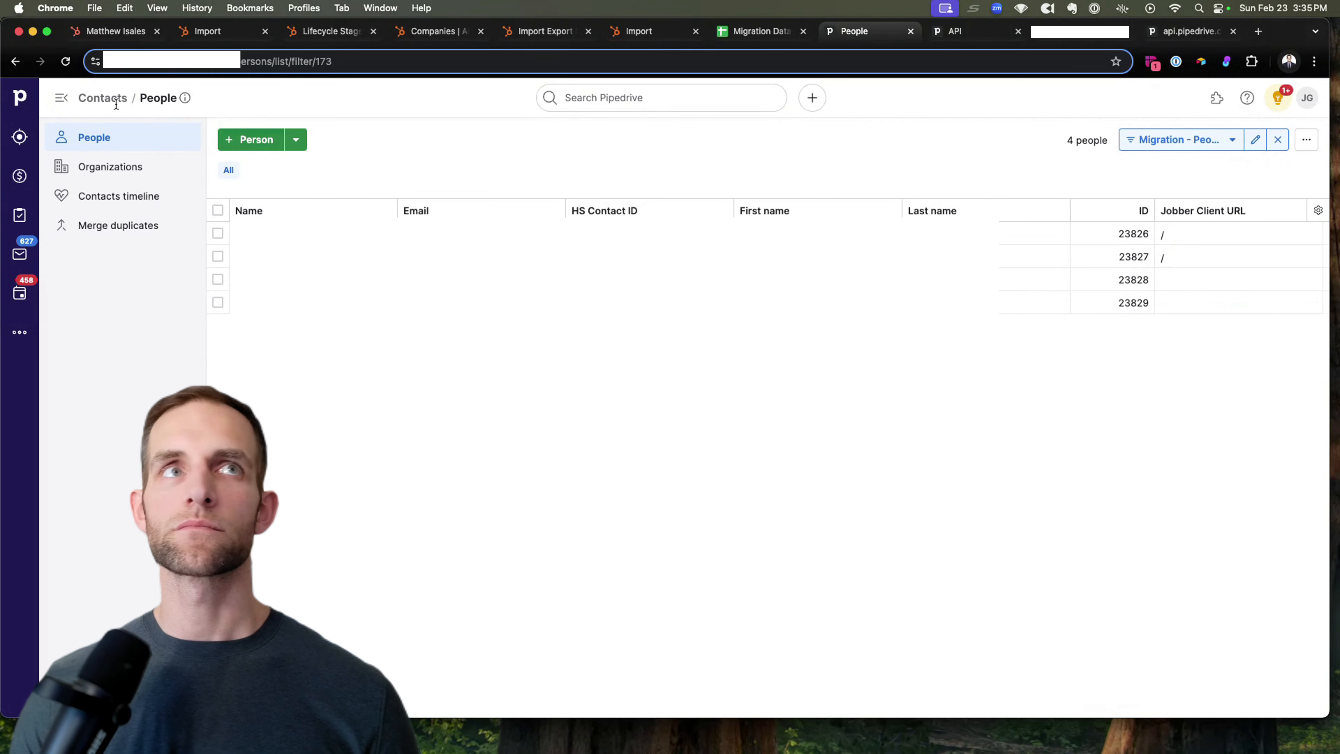
{"action": "left_click", "coordinate": [65, 62]}
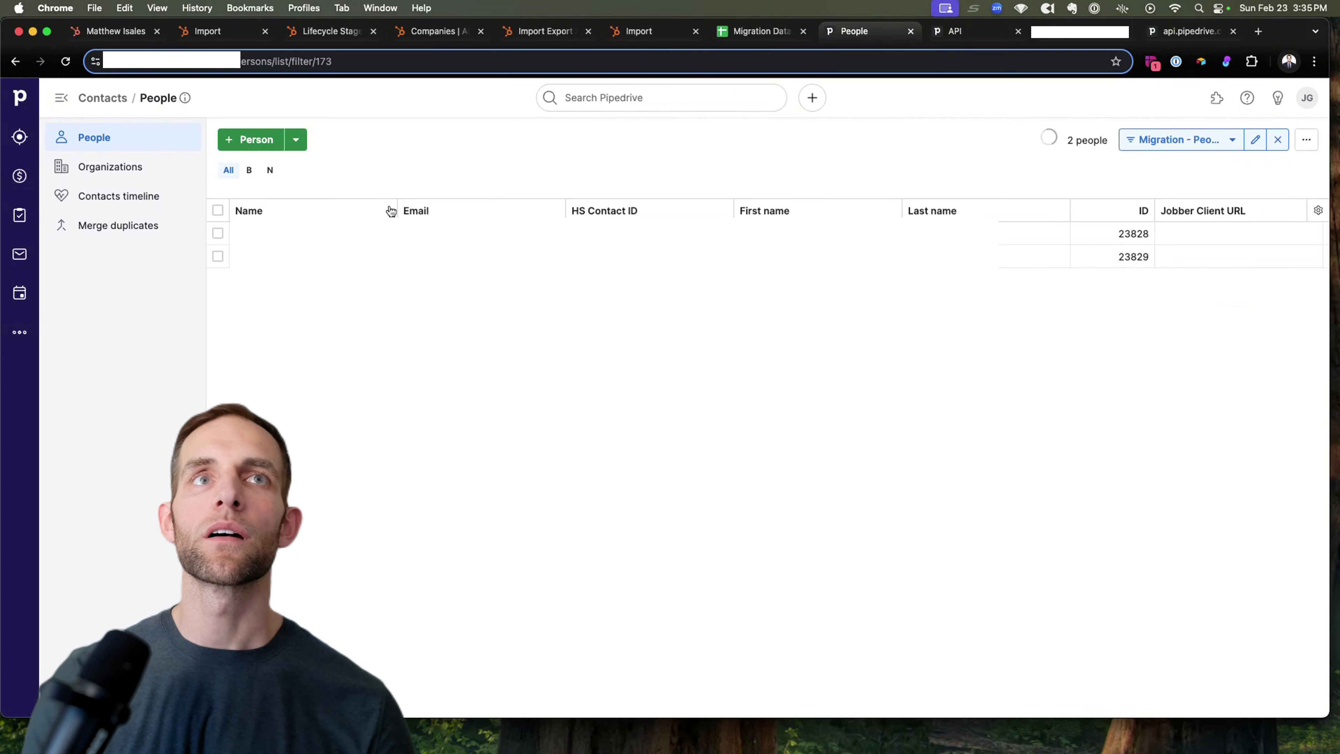
{"action": "left_click", "coordinate": [1308, 234]}
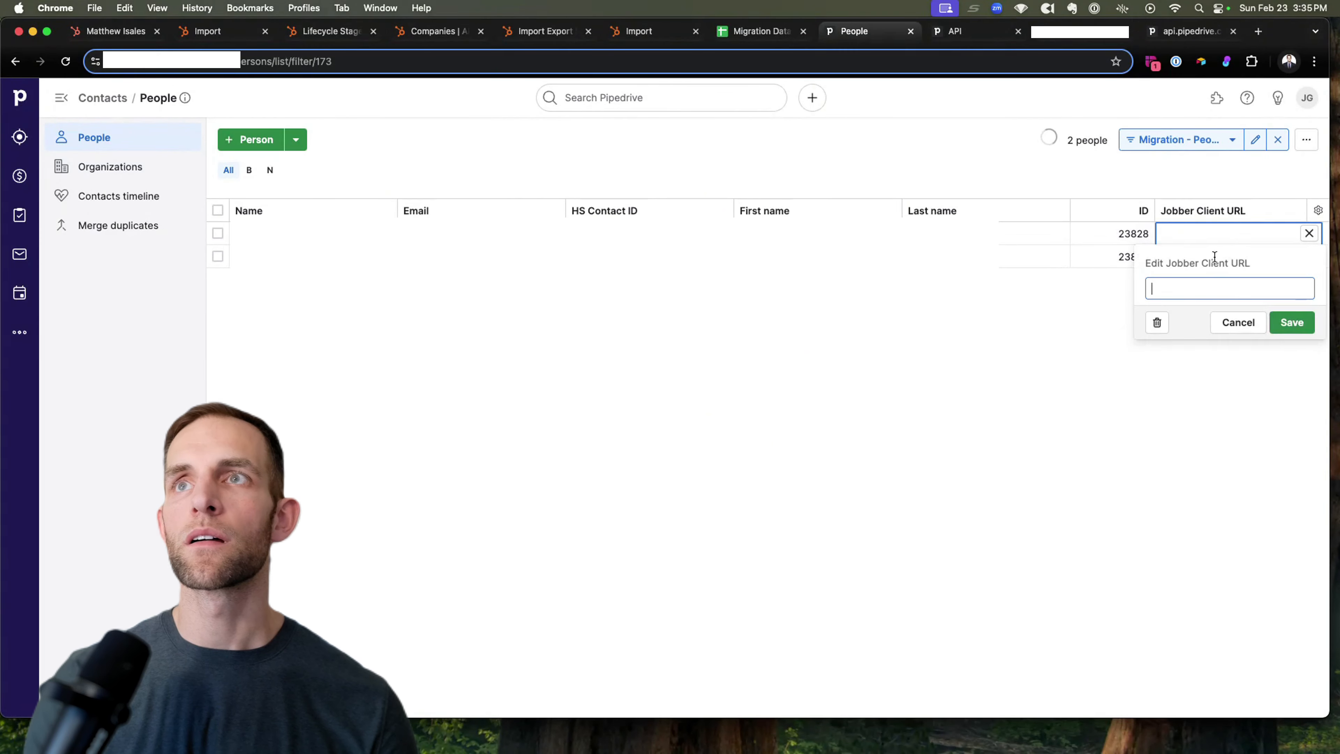
{"action": "left_click", "coordinate": [1289, 322]}
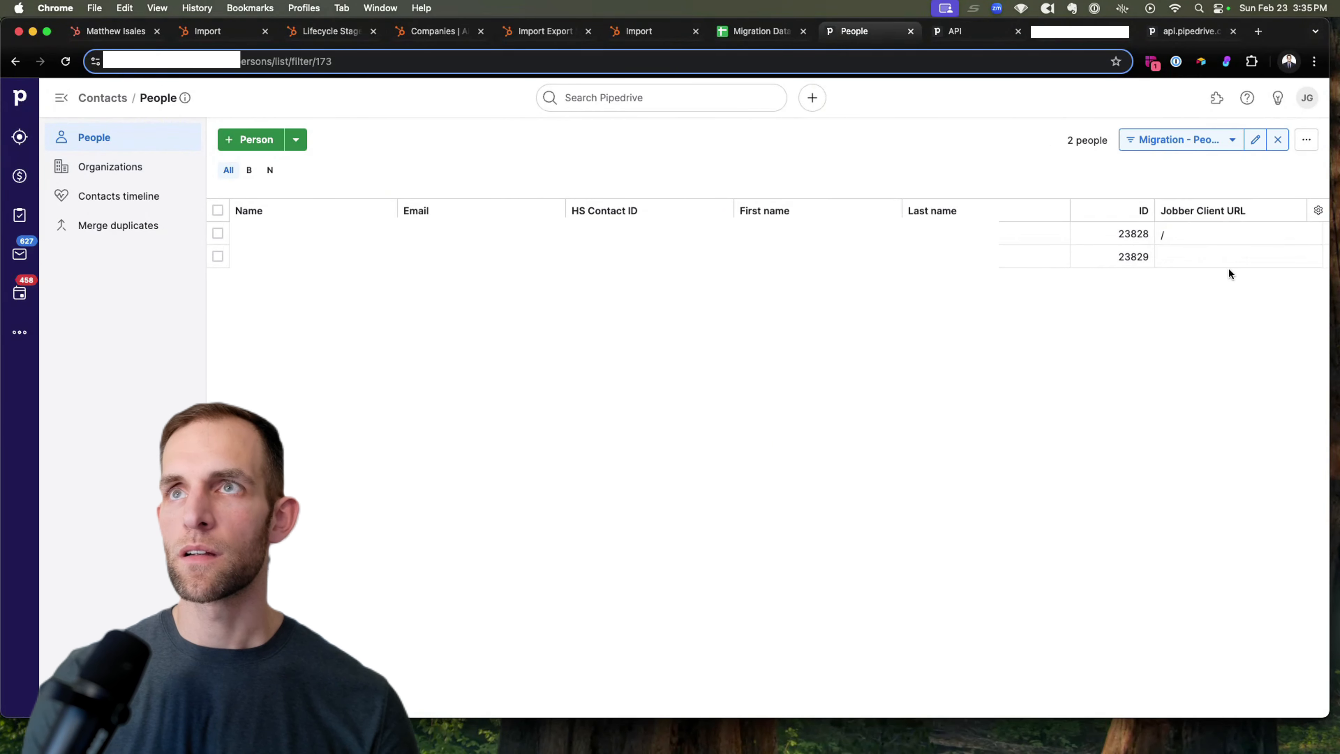
{"action": "left_click", "coordinate": [1307, 258]}
{"action": "type", "text": "/"}
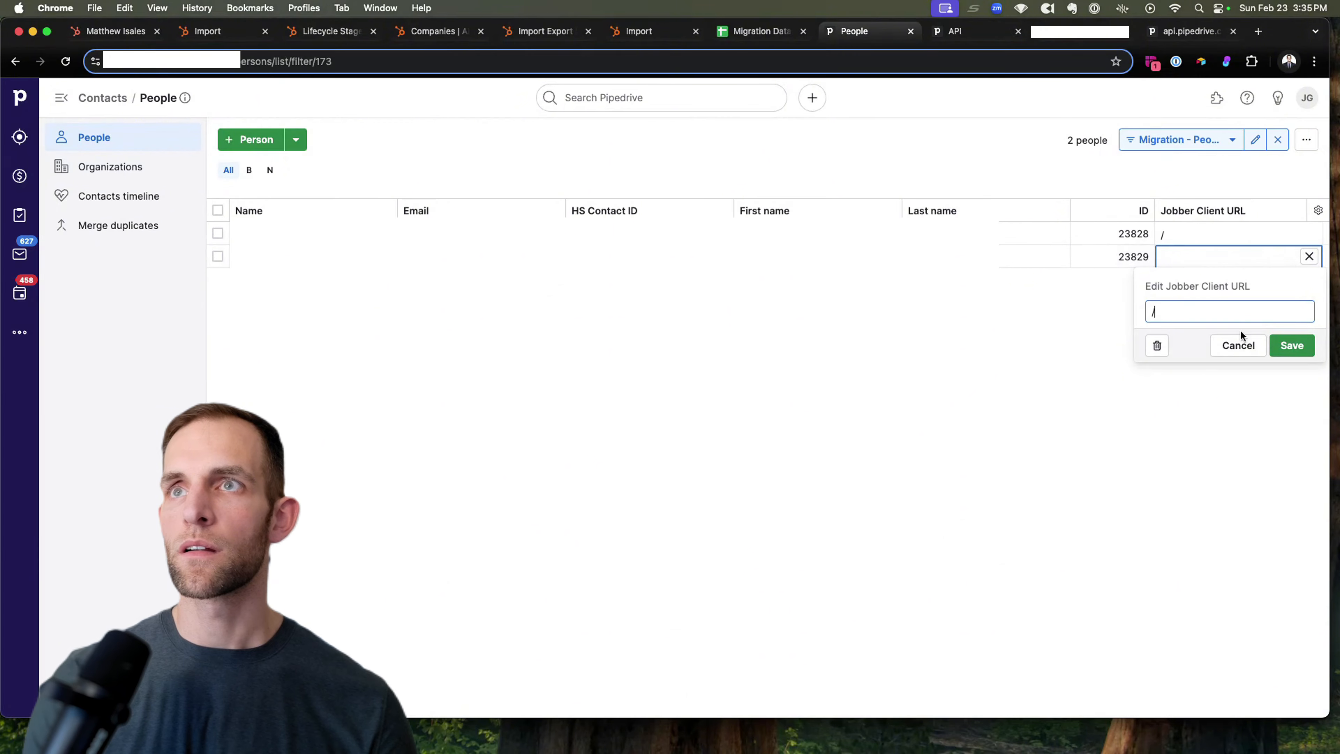
{"action": "left_click", "coordinate": [1288, 345]}
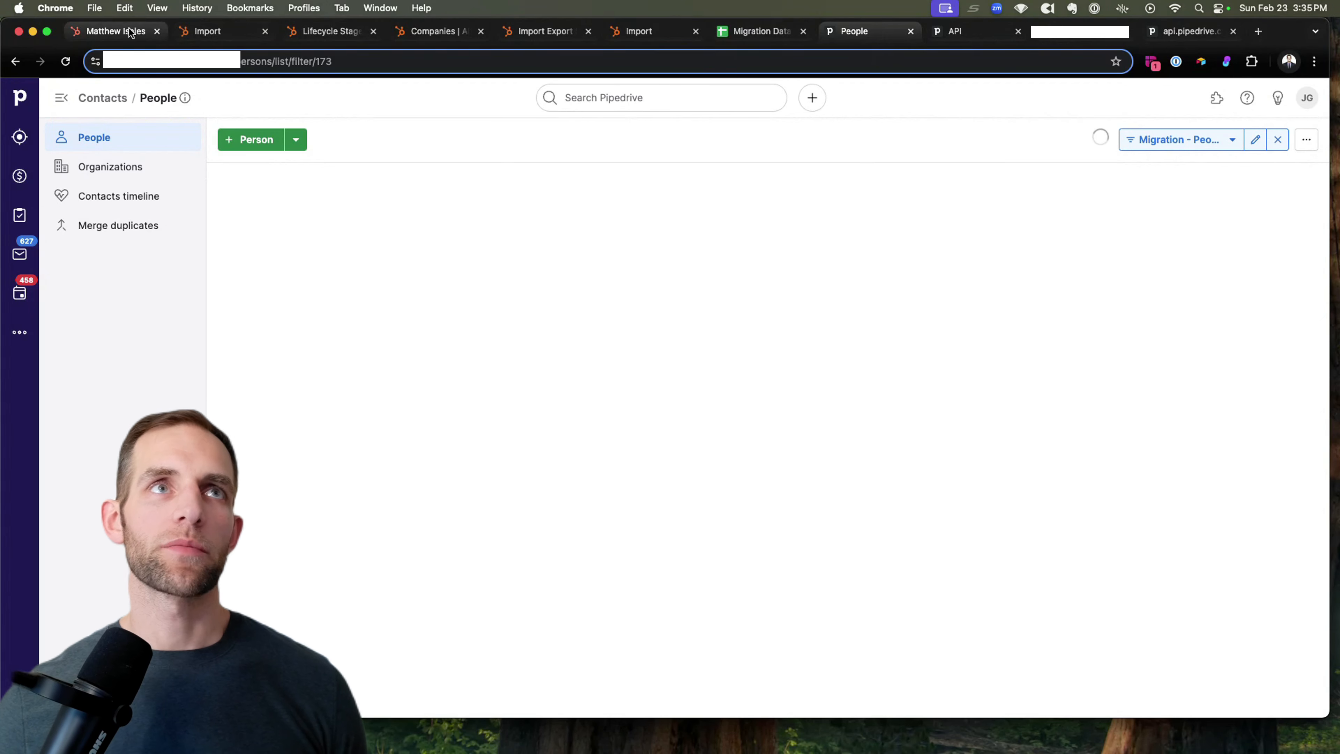
{"action": "left_click", "coordinate": [93, 27]}
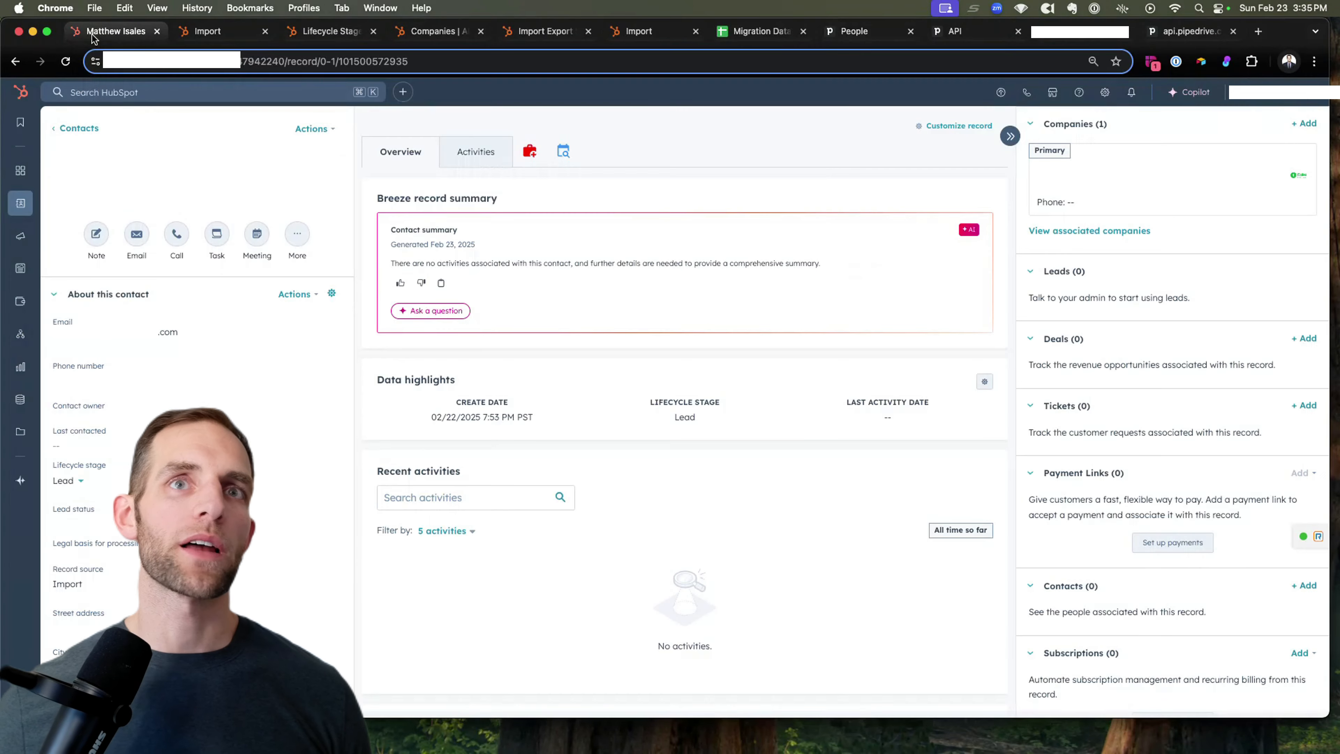